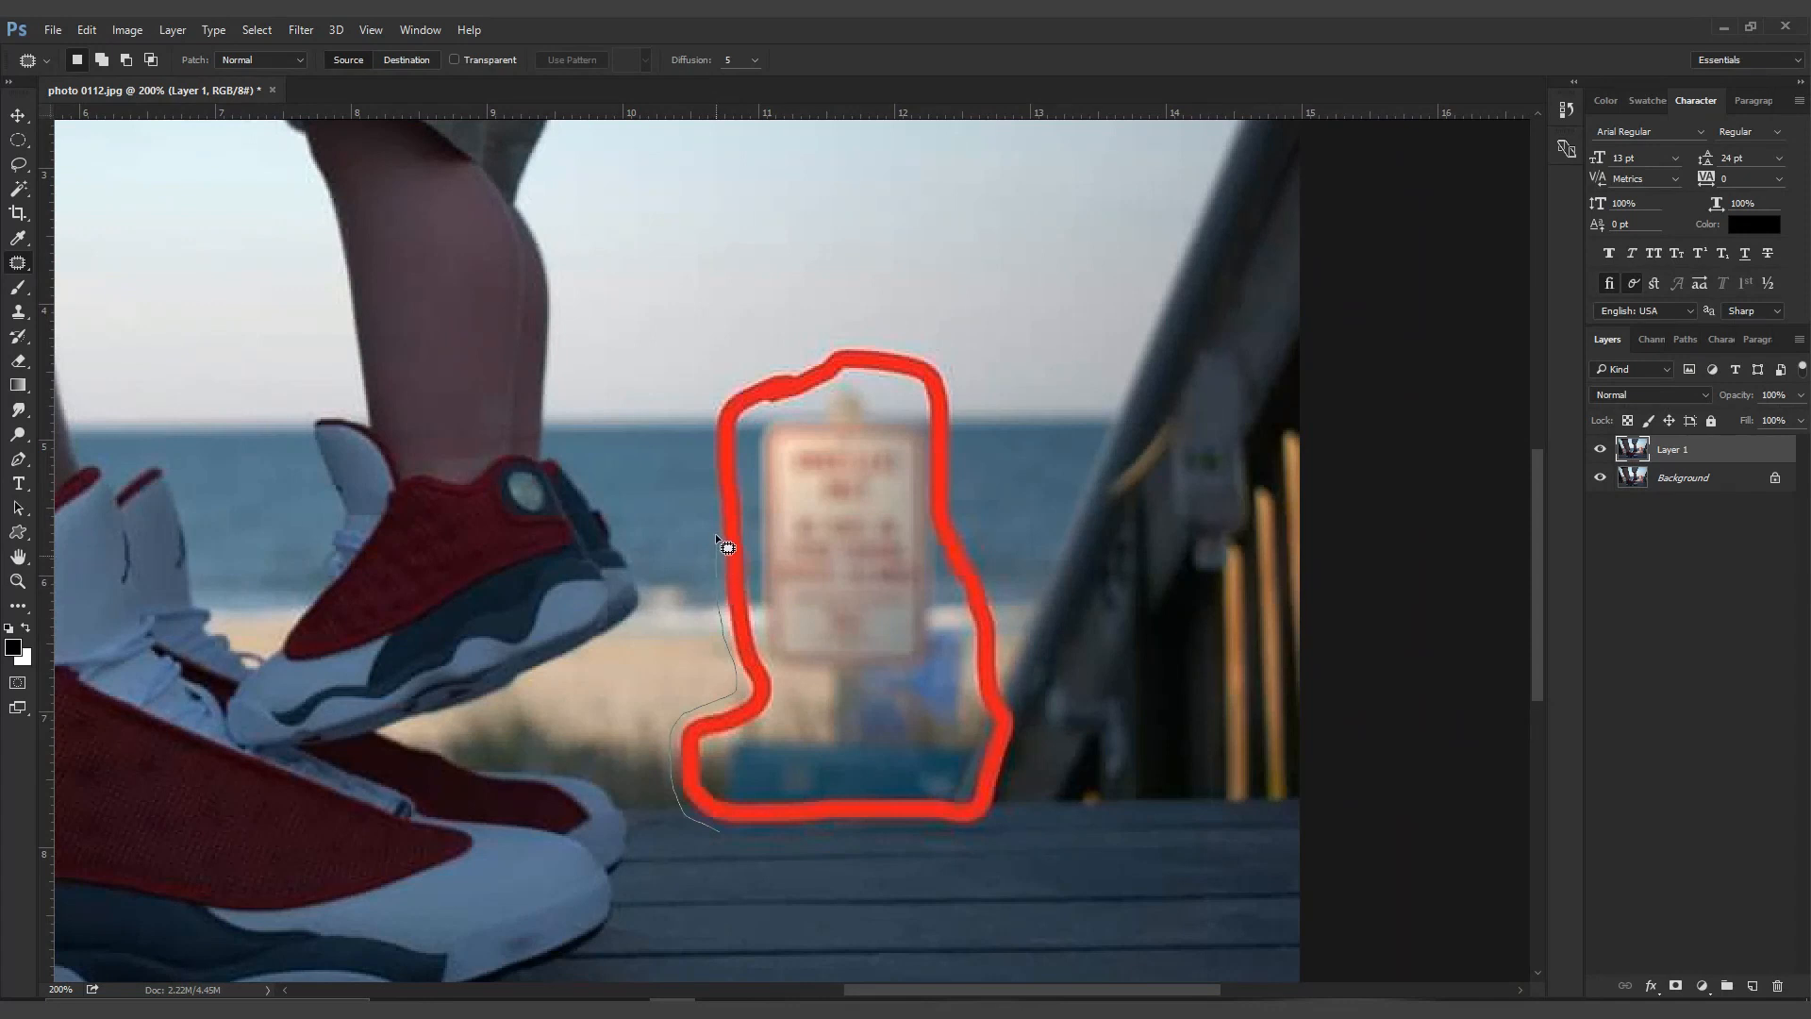
Outline the red-marked beach sign on Layer 1 with a Patch tool selection just outside the marking
left_click_drag(717, 407, 800, 359)
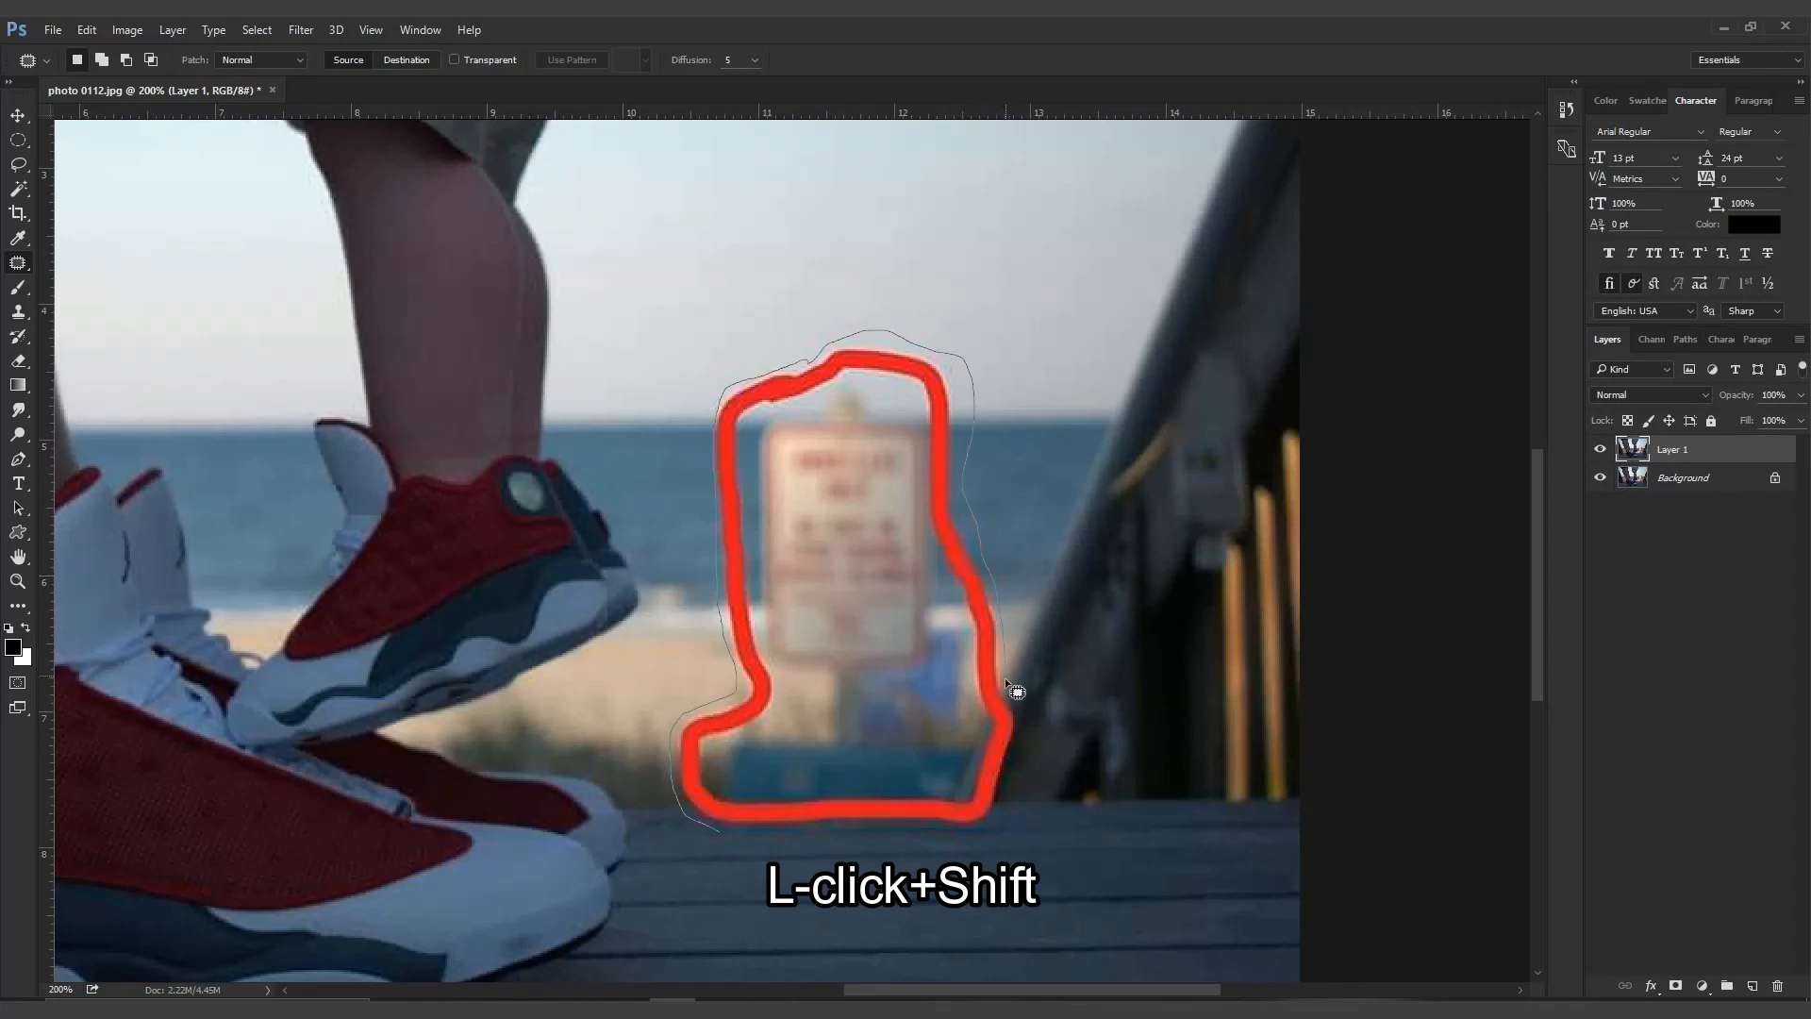
left_click_drag(1022, 720, 1018, 763)
left_click_drag(742, 842, 718, 828)
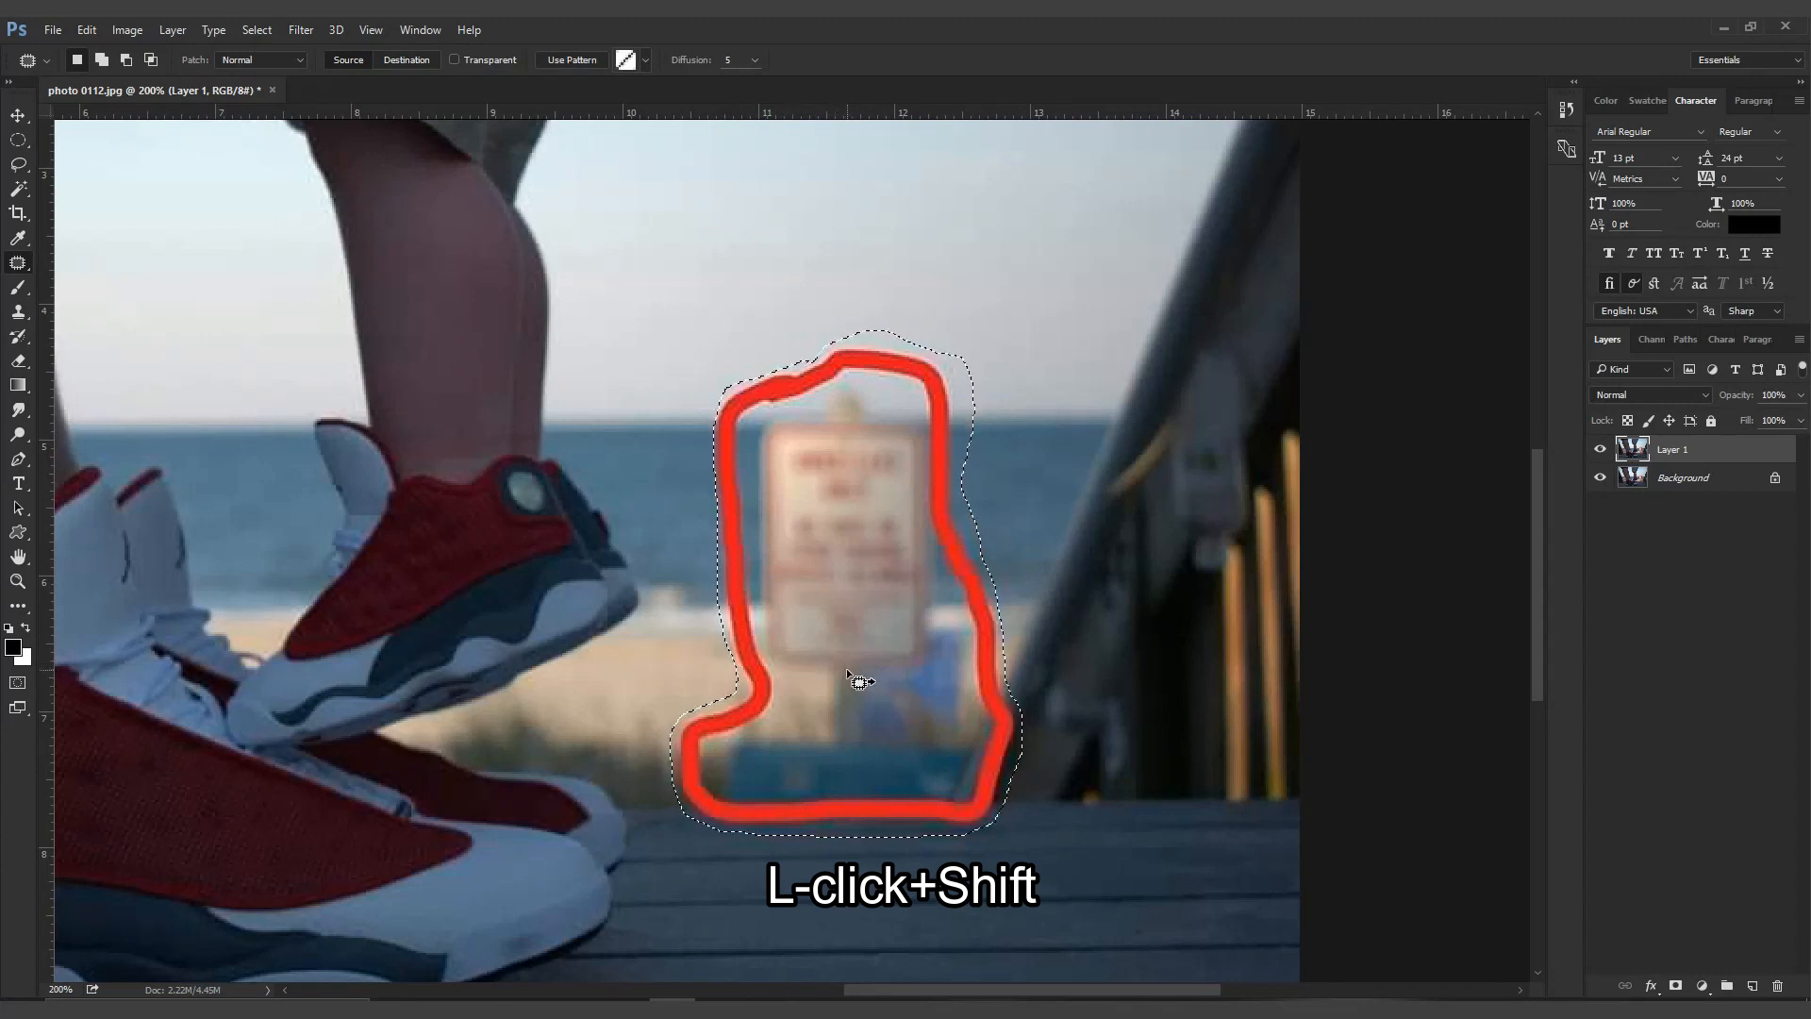
Patch the selected sign area with clean beach background and deselect it
mouse_move(845, 667)
left_mouse_down()
mouse_move(811, 681)
mouse_move(896, 673)
mouse_move(845, 668)
mouse_move(951, 693)
mouse_move(884, 685)
mouse_move(927, 696)
mouse_move(899, 690)
left_mouse_up()
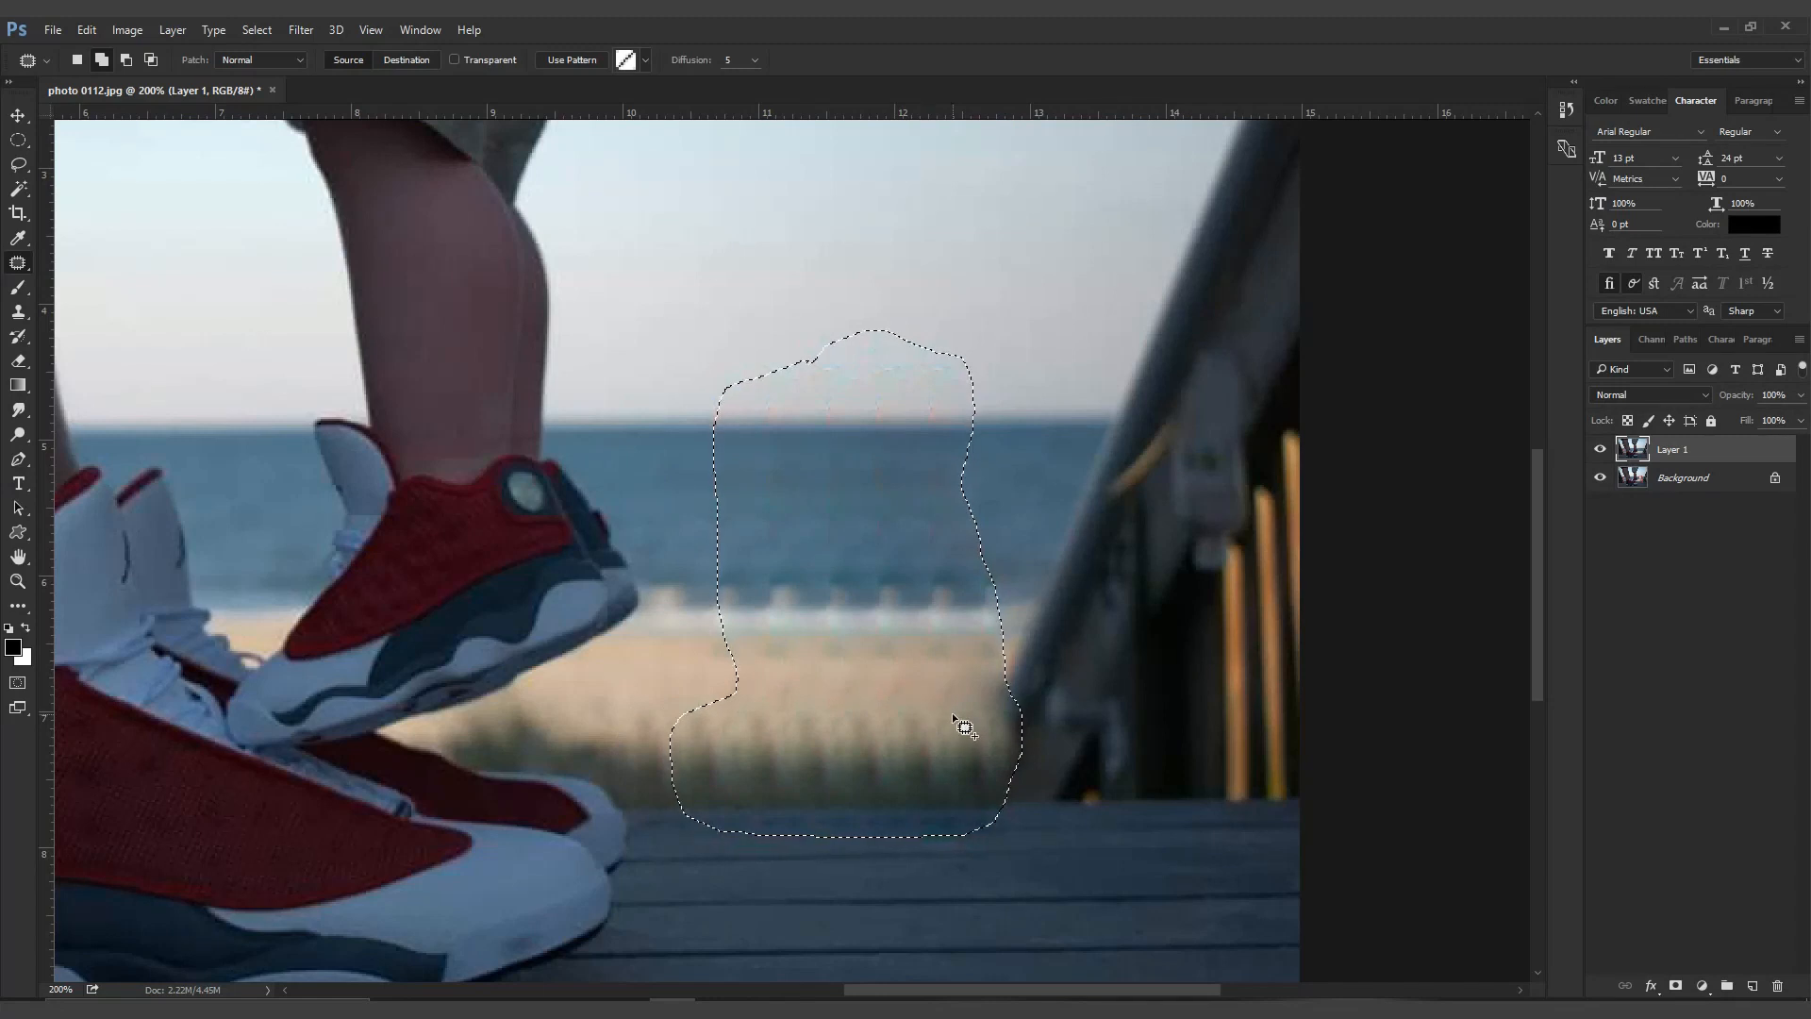
left_click_drag(923, 711, 888, 732)
key("ctrl+d")
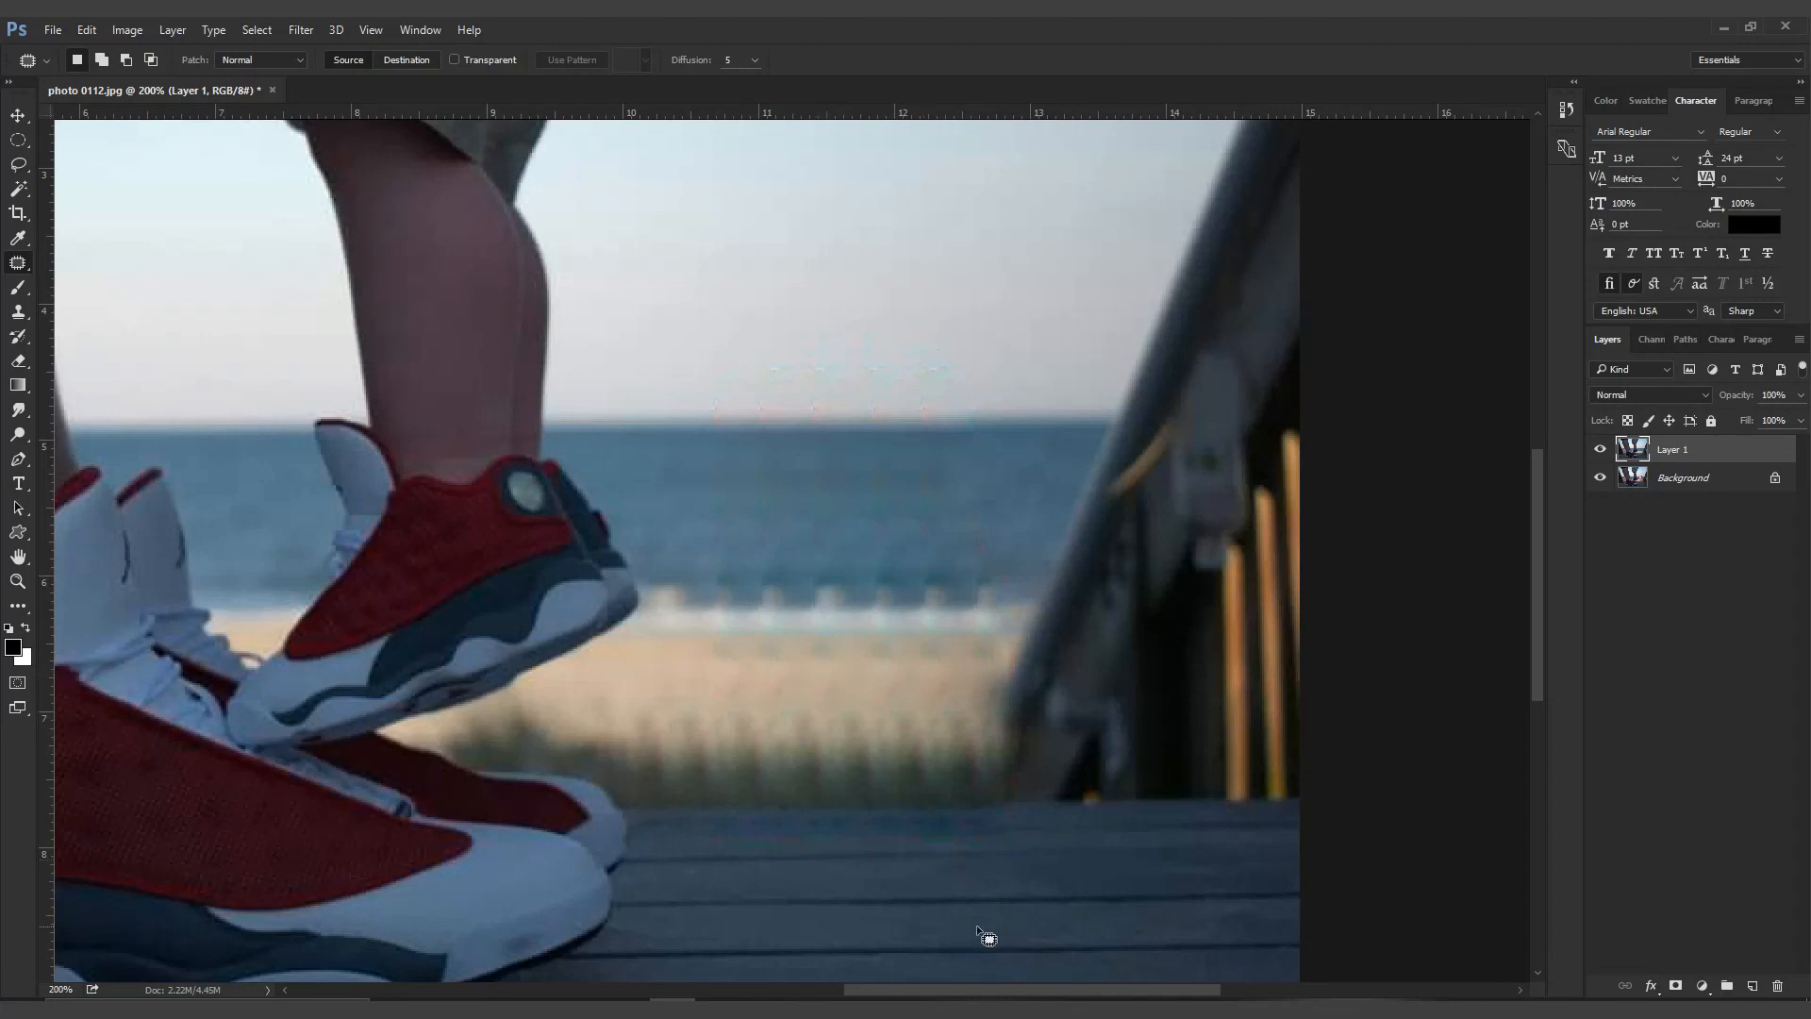
Smudge the repeated wave pattern along the shoreline into an even band, using a smaller Smudge brush at 50% strength
key("space")
left_click_drag(659, 679, 864, 688)
left_click_drag(1029, 686, 1328, 687)
left_click_drag(643, 687, 711, 729)
left_click_drag(1049, 690, 543, 593)
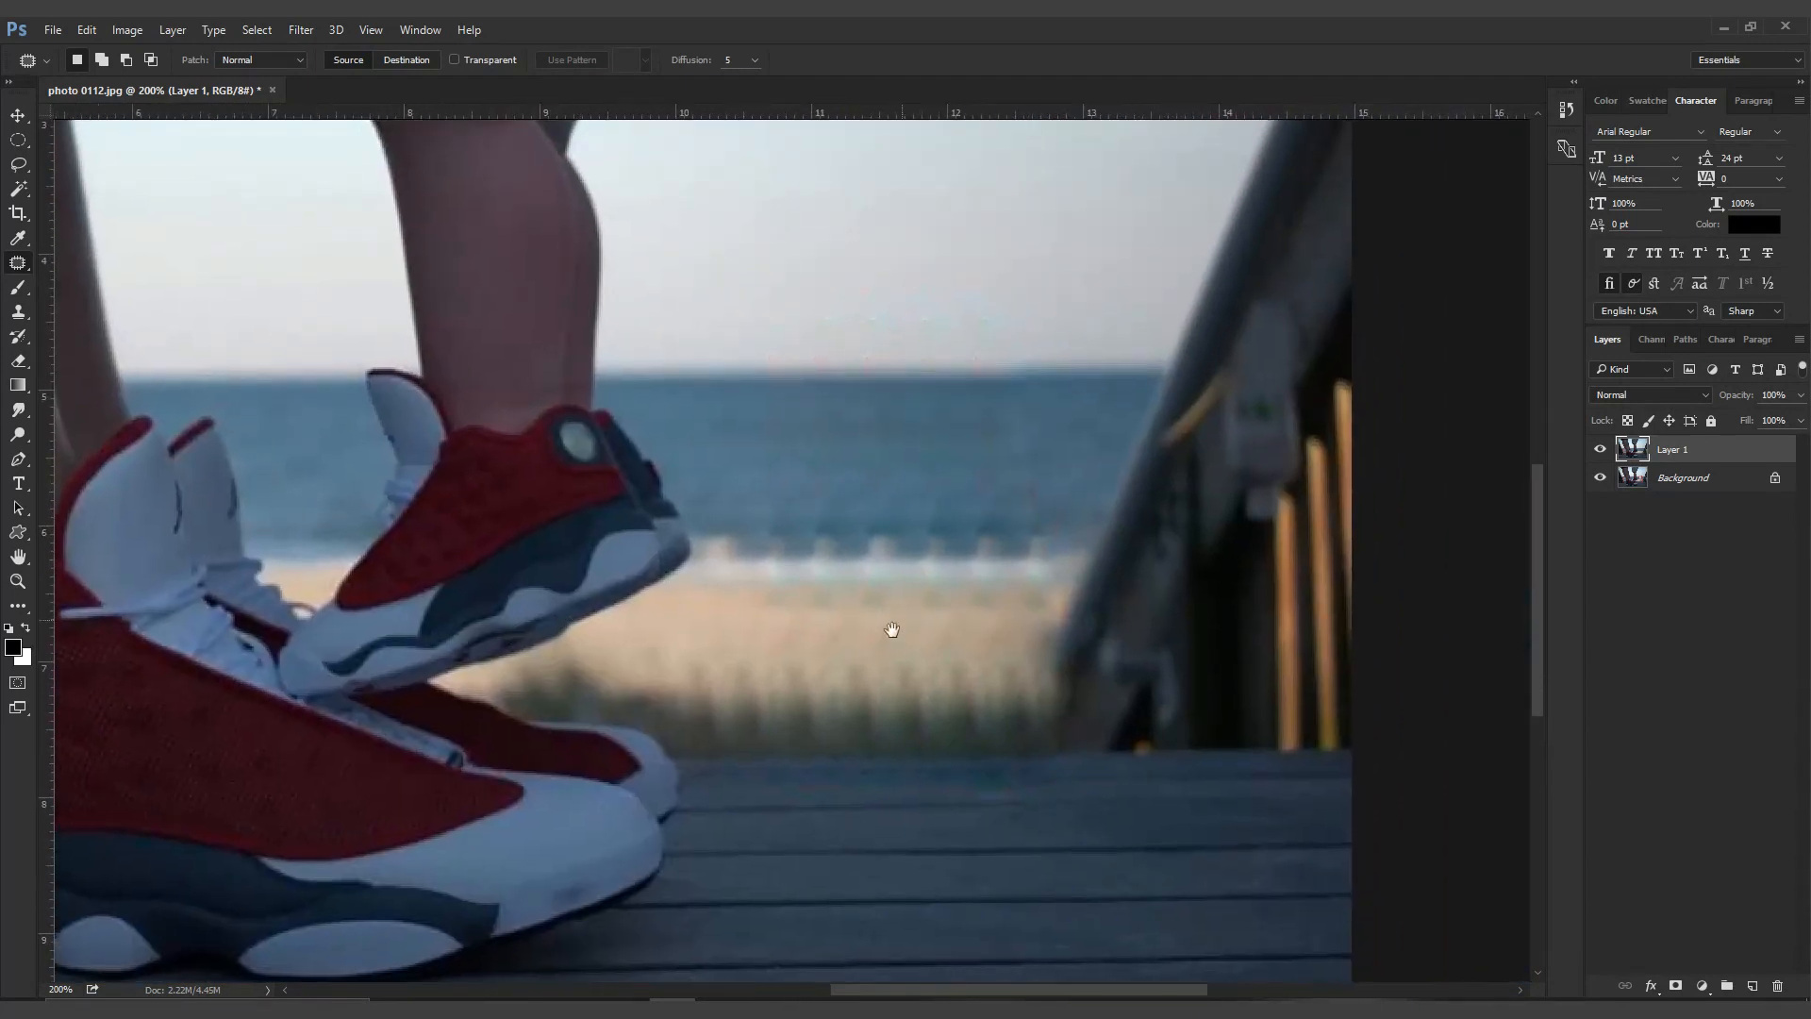
left_click_drag(889, 627, 812, 667)
left_click_drag(1009, 620, 985, 689)
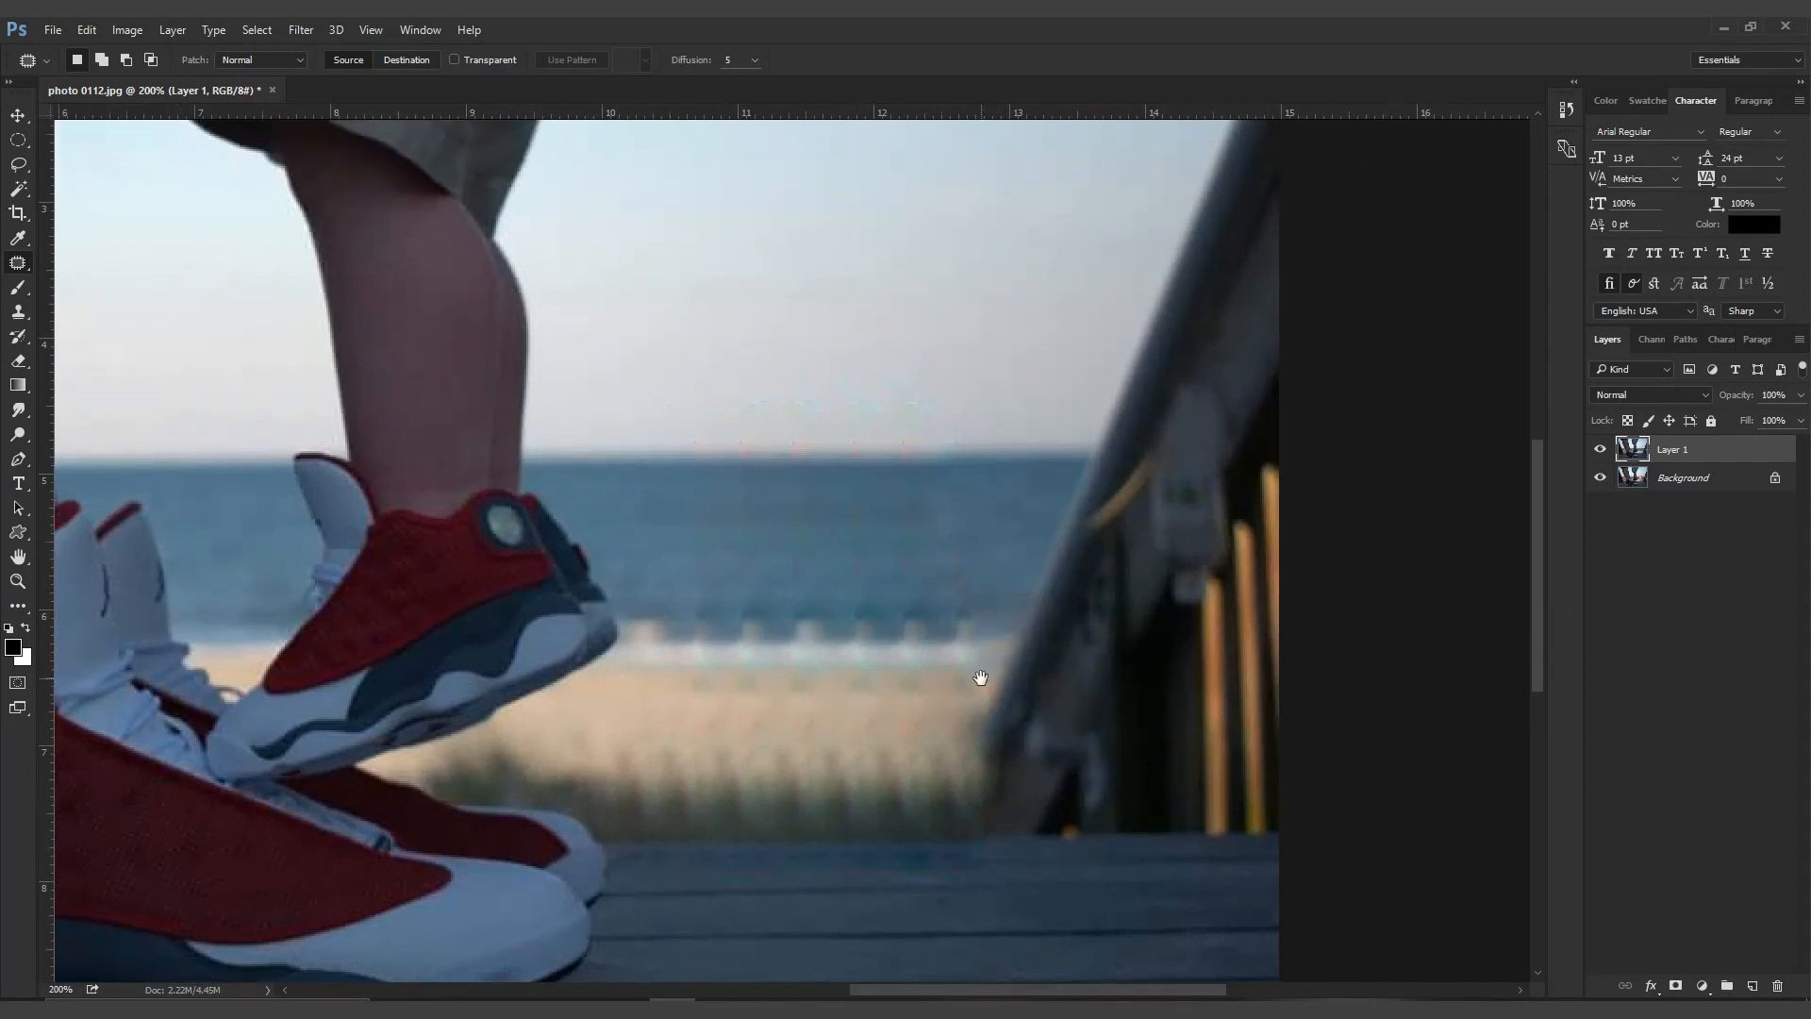
right_click(20, 408)
left_click(88, 444)
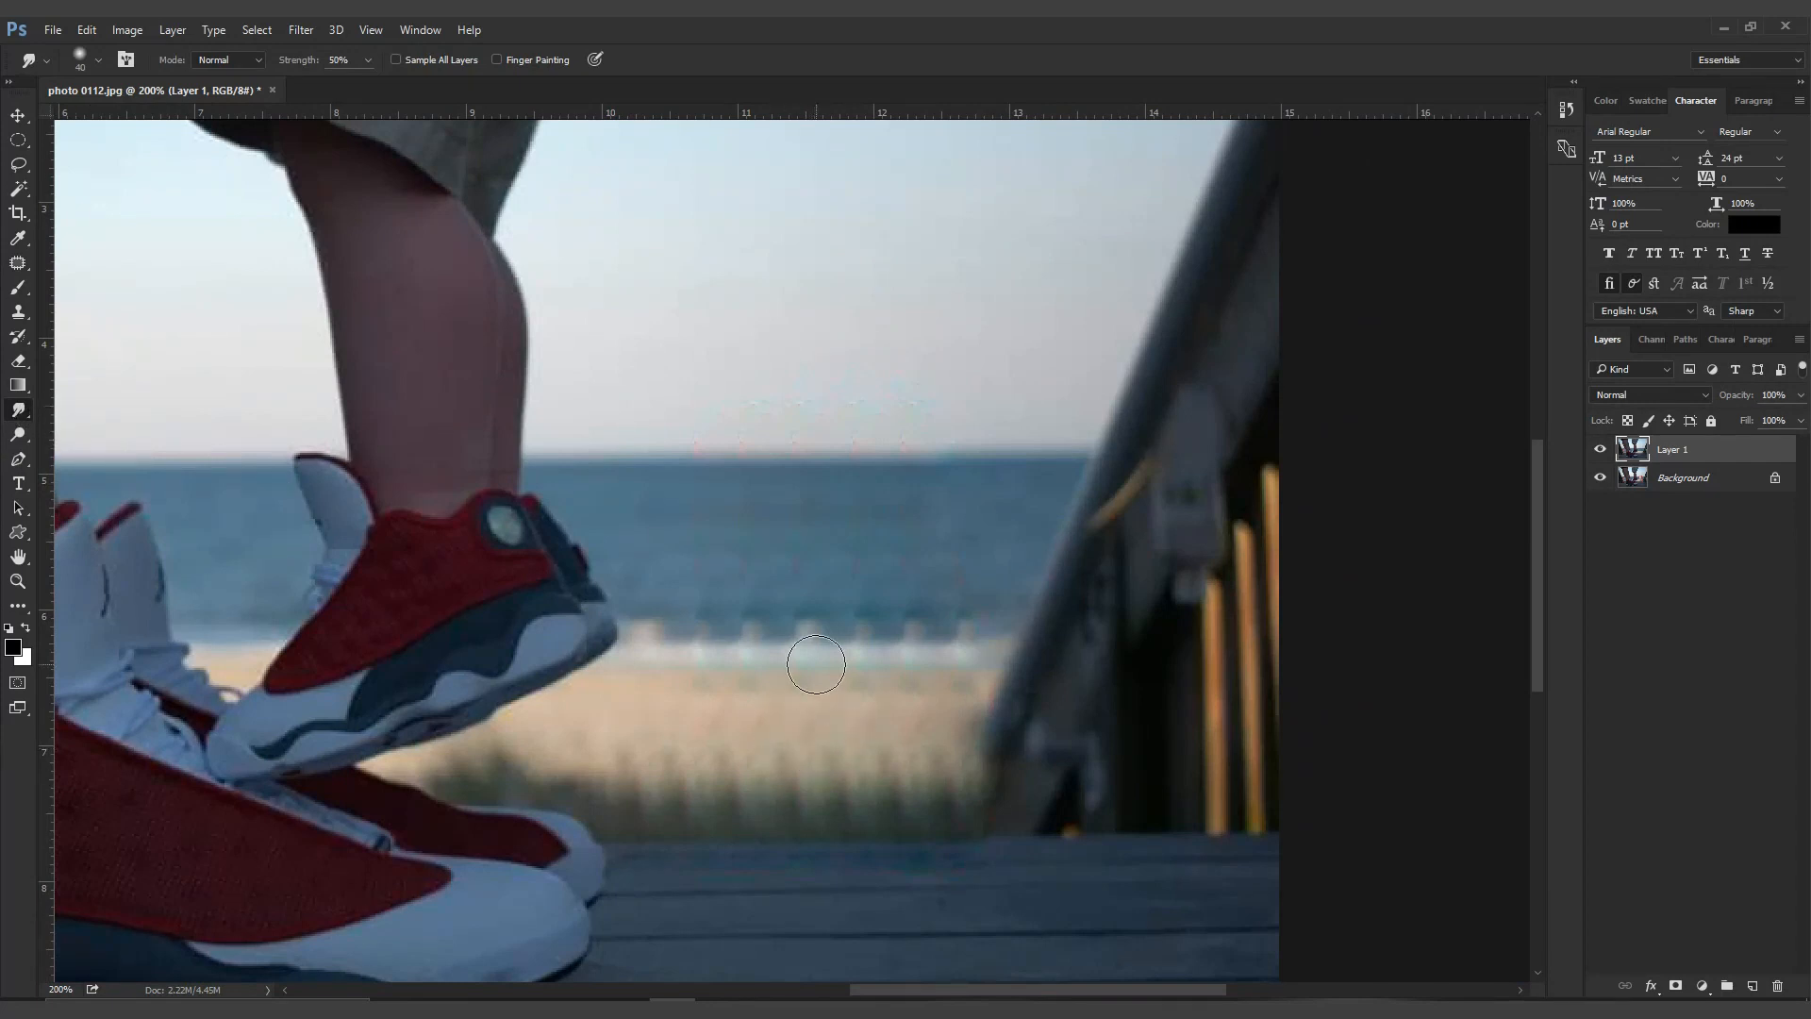
key("bracketleft")
key("bracketleft")
key("bracketleft")
mouse_move(716, 622)
left_mouse_down()
mouse_move(792, 633)
mouse_move(660, 600)
mouse_move(813, 625)
left_mouse_up()
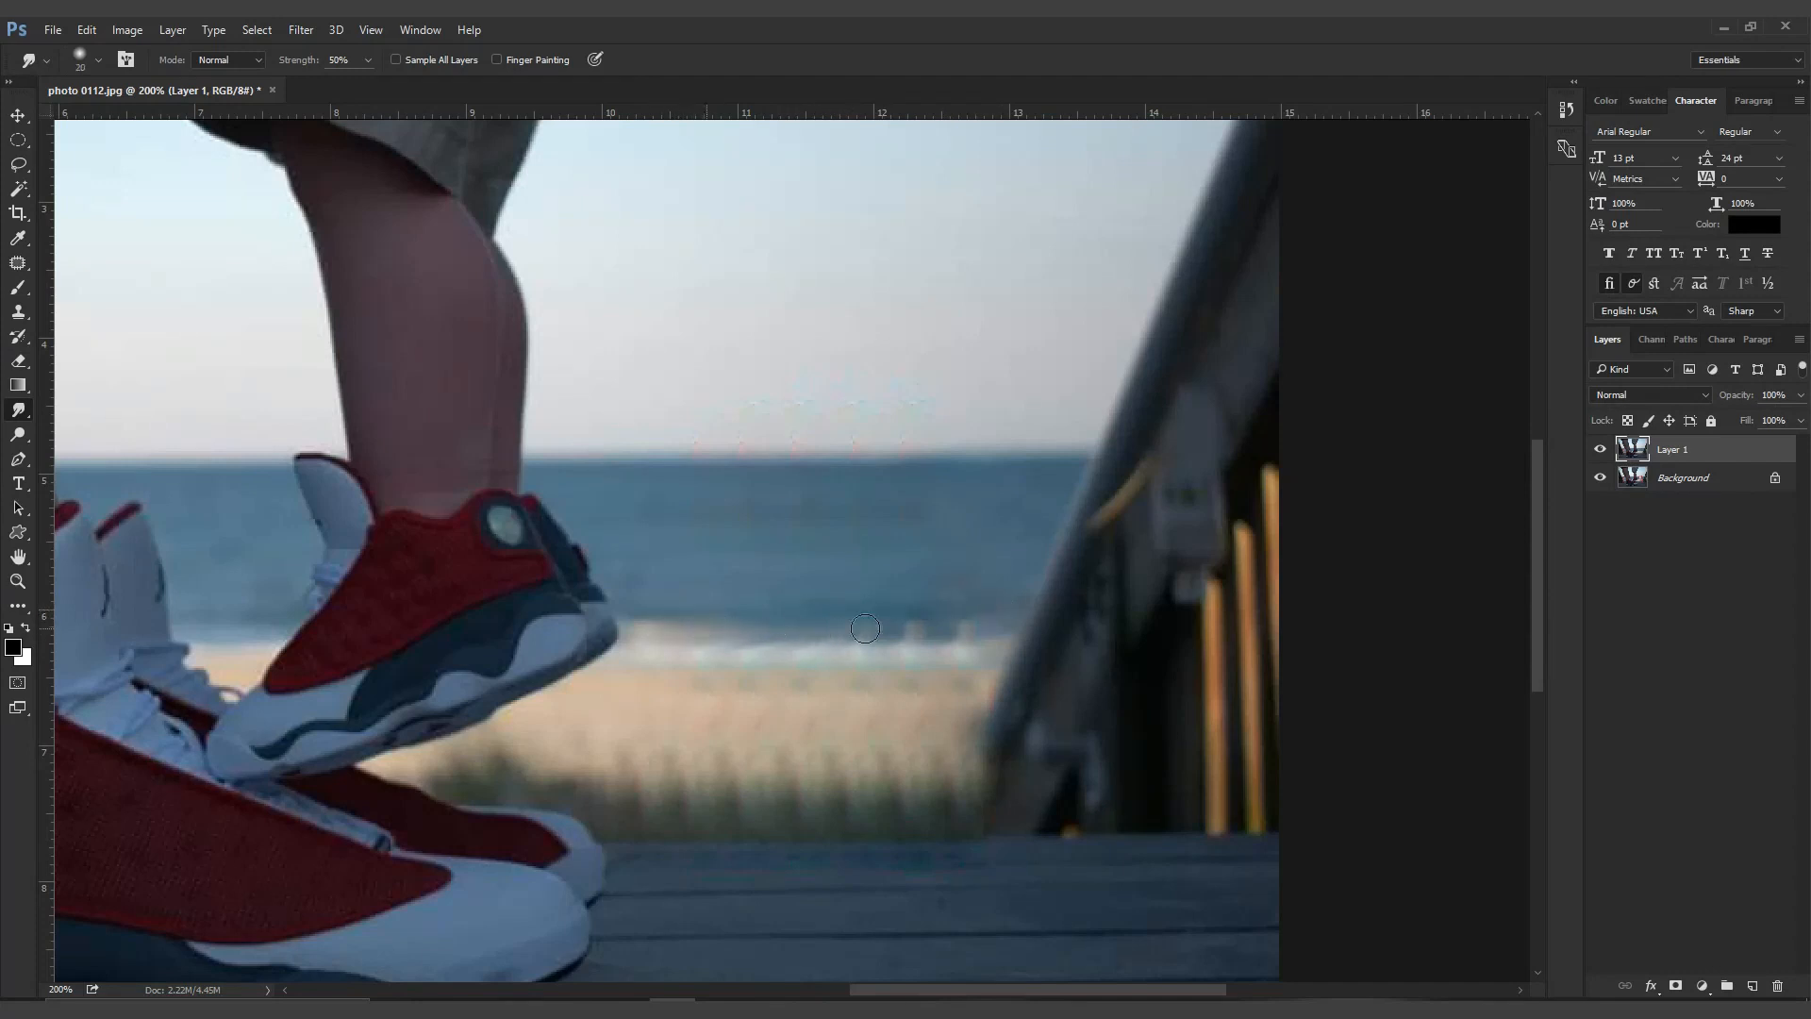
Smudge the patched grass below the sand into irregular, natural-looking tufts with a 15 px brush
key("bracketright")
key("bracketleft")
key("bracketleft")
key("bracketright")
key("bracketright")
key("bracketleft")
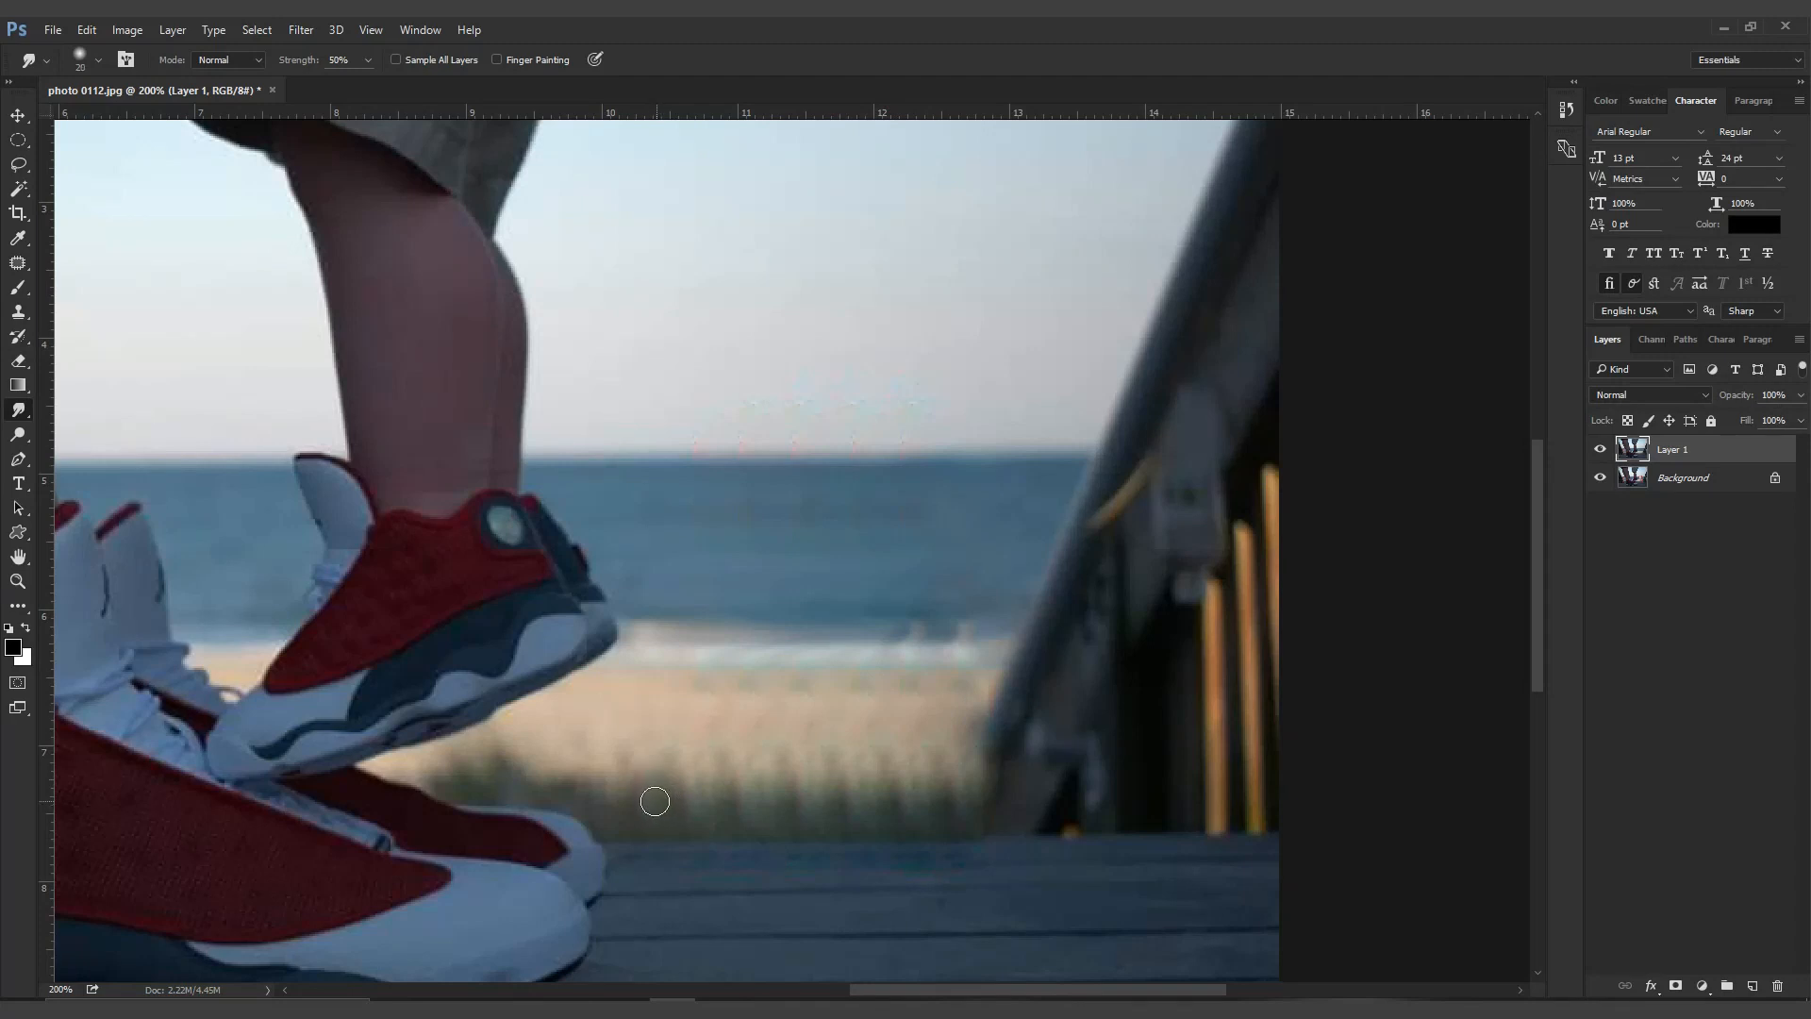
key("bracketleft")
mouse_move(700, 806)
left_mouse_down()
mouse_move(691, 767)
mouse_move(727, 829)
mouse_move(764, 826)
mouse_move(813, 767)
mouse_move(867, 828)
left_mouse_up()
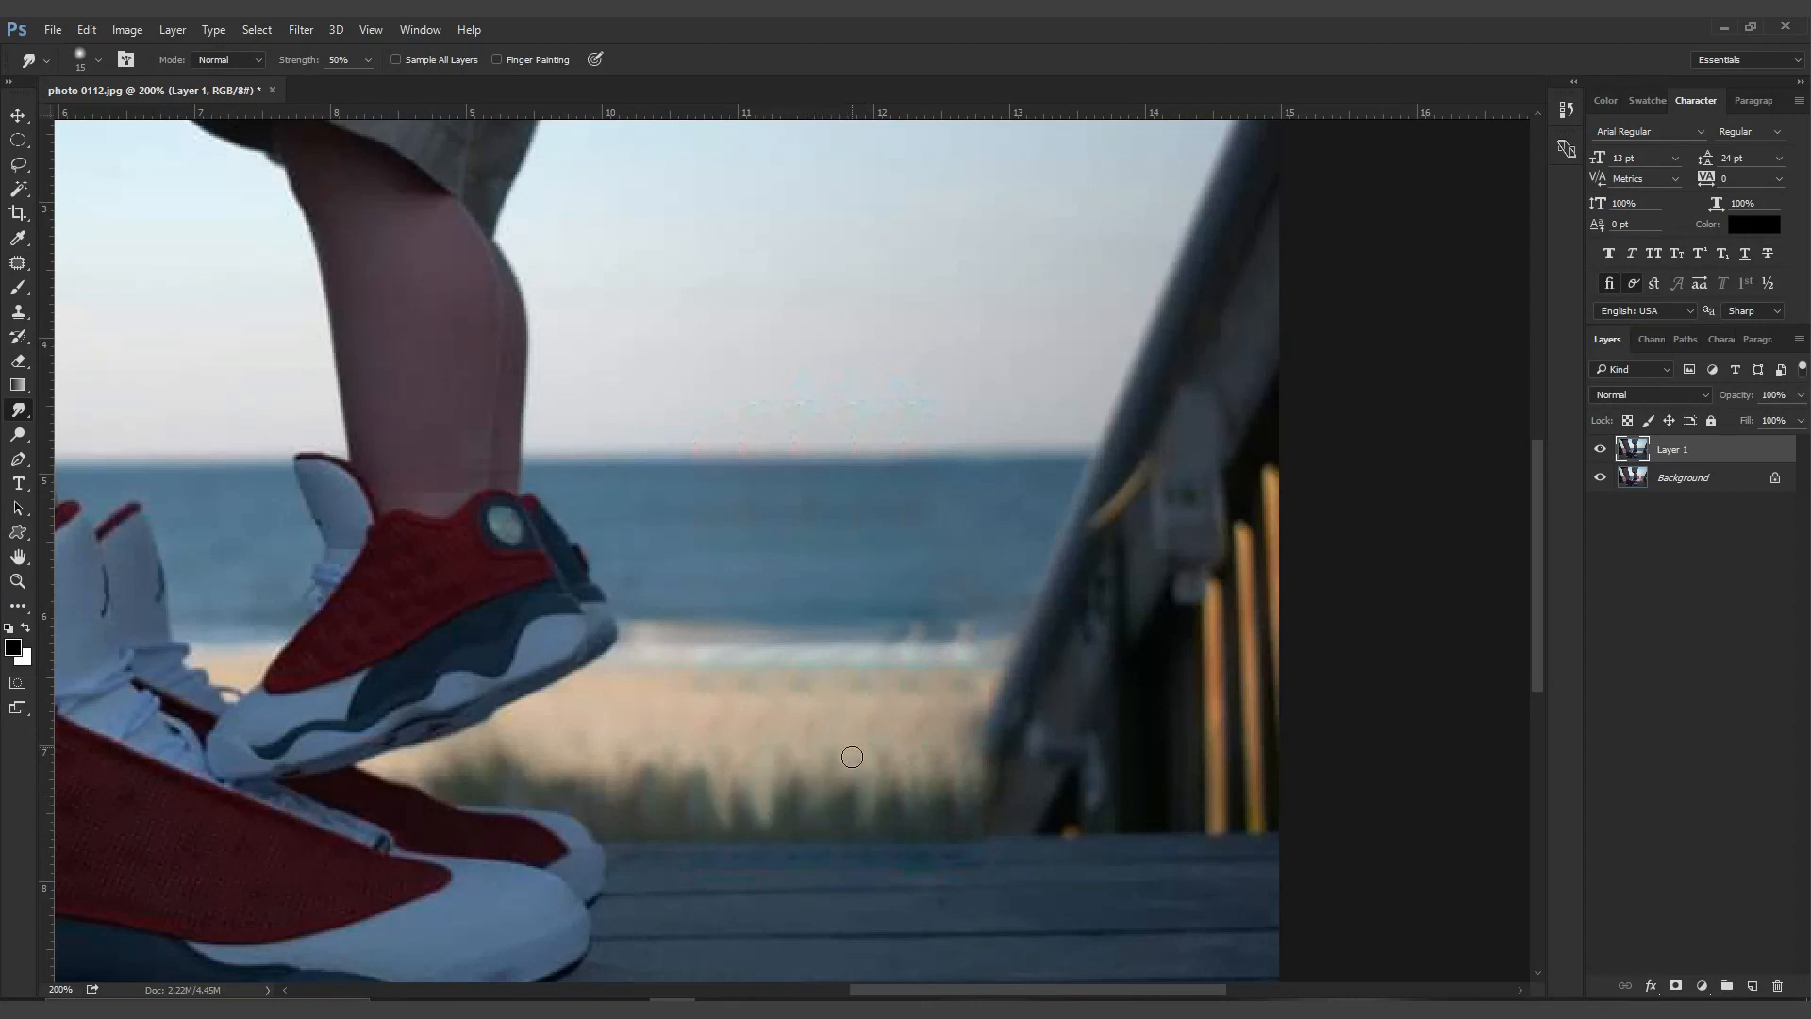
mouse_move(852, 756)
left_mouse_down()
mouse_move(848, 808)
mouse_move(885, 808)
mouse_move(878, 733)
mouse_move(921, 839)
left_mouse_up()
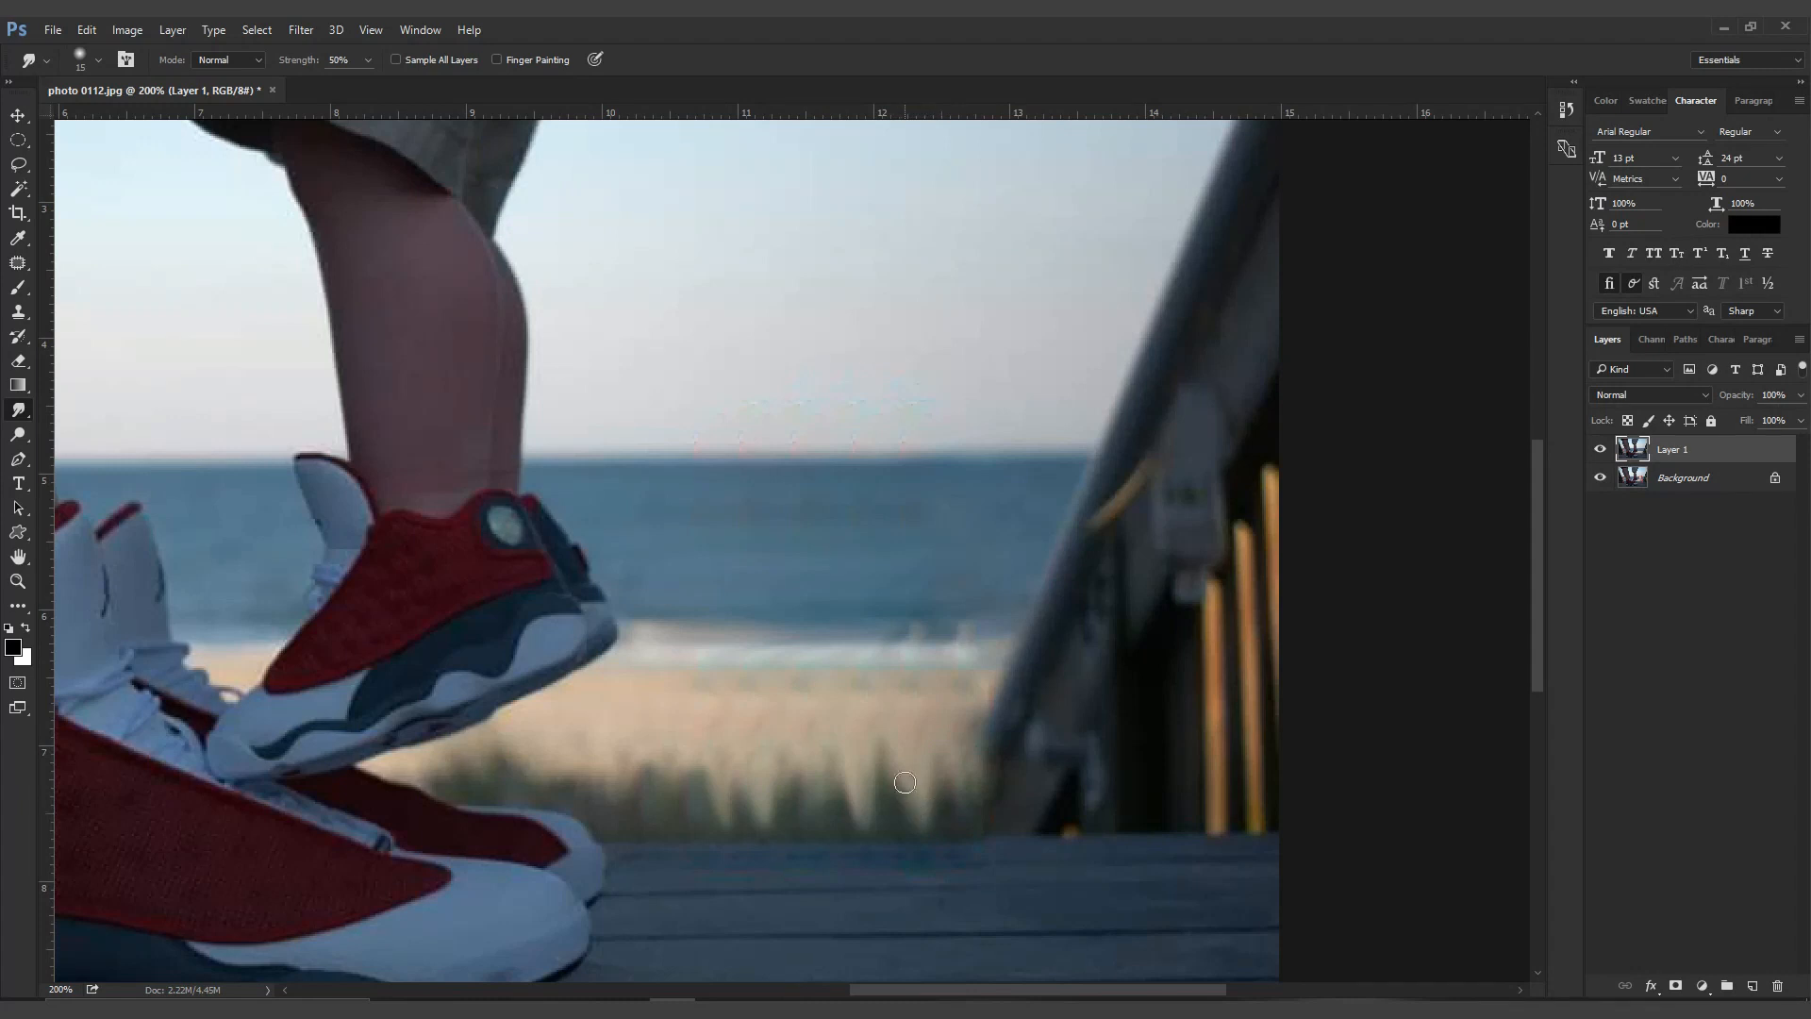
left_click_drag(903, 764, 895, 816)
Smooth the speckled sand above the grass tufts with the Smudge brush enlarged to 25 px
key("bracketright")
key("bracketright")
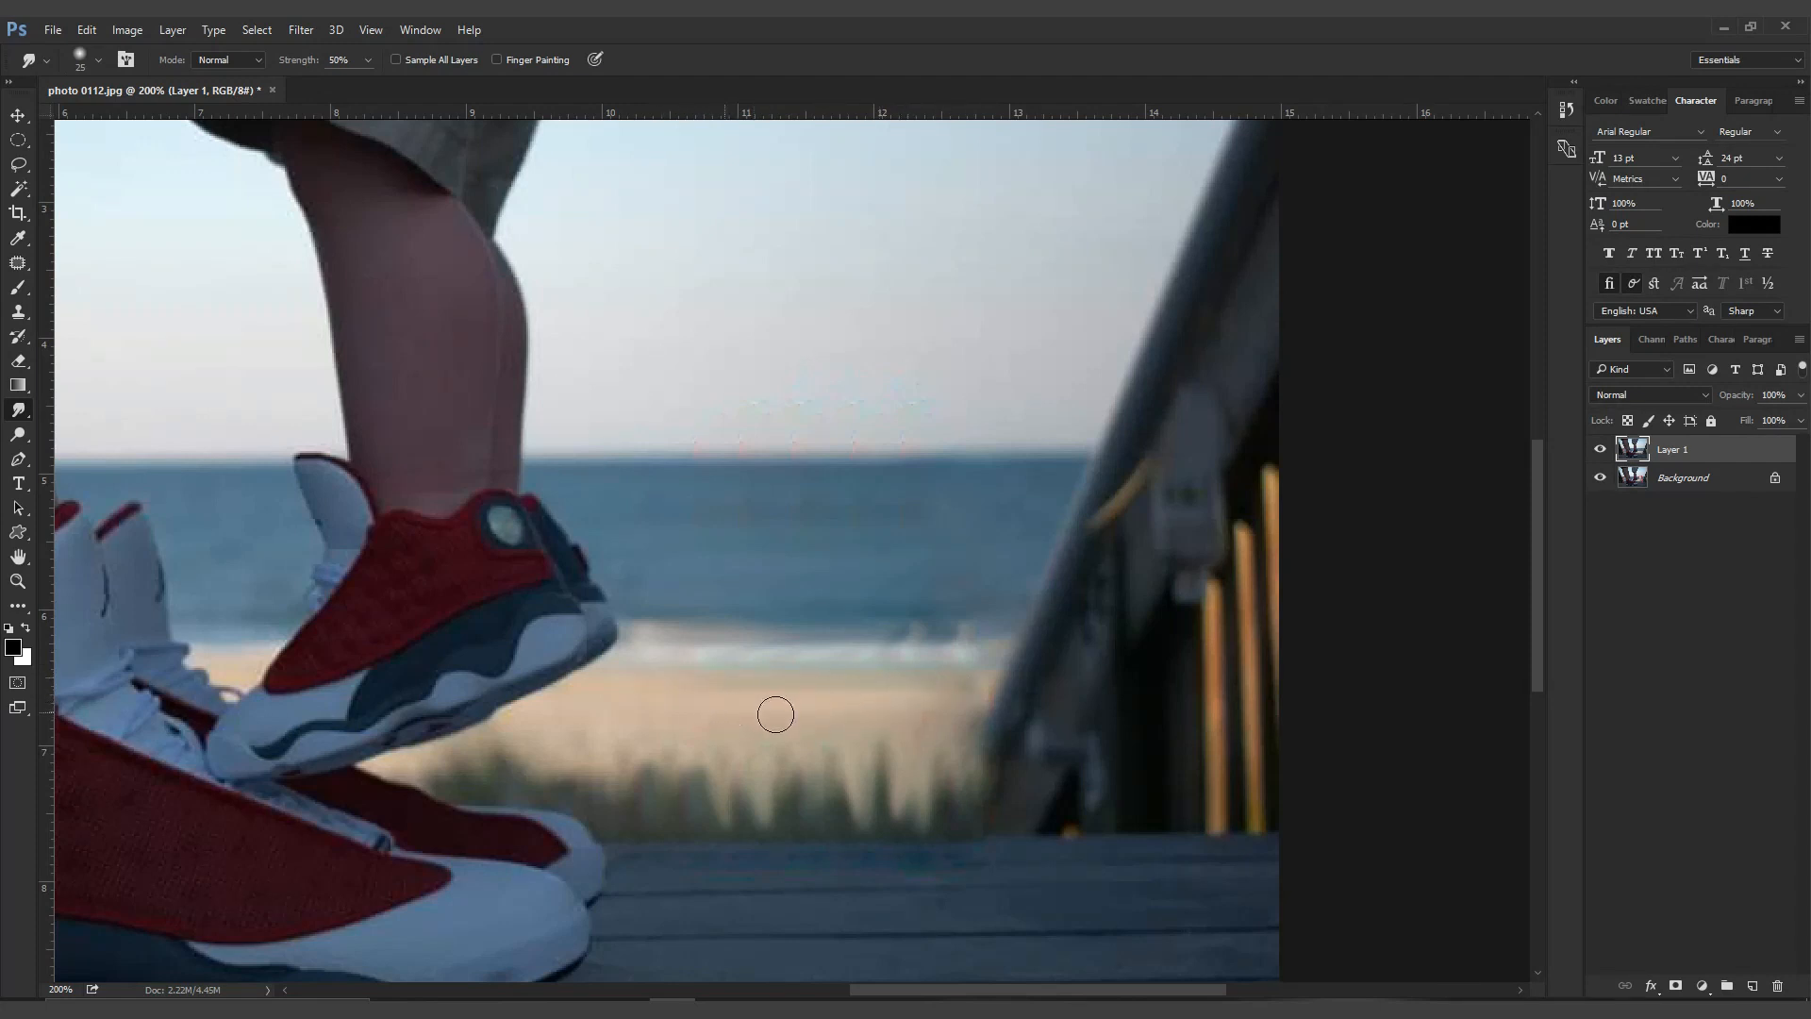
key("bracketleft")
Hide Layer 1, trace the lower diagonal railing down to the deck with a closed Pen path, and convert it to a selection
left_click(1598, 455)
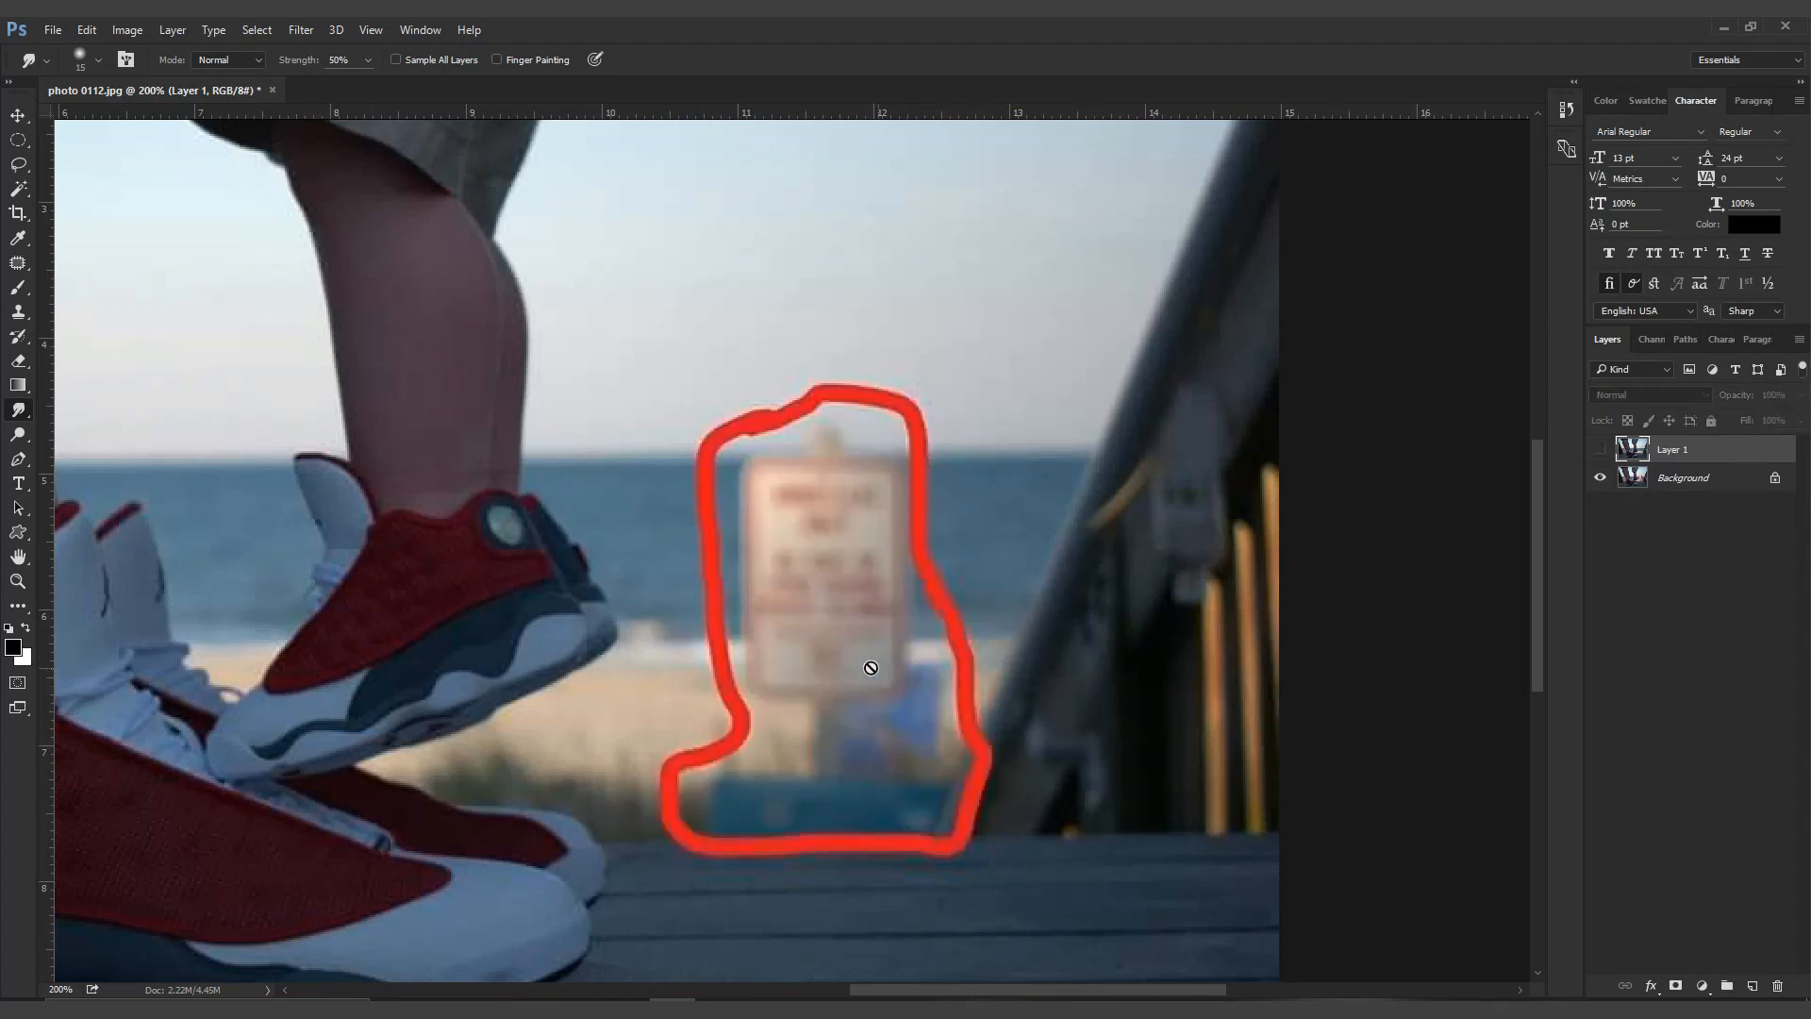
left_click_drag(18, 464, 100, 456)
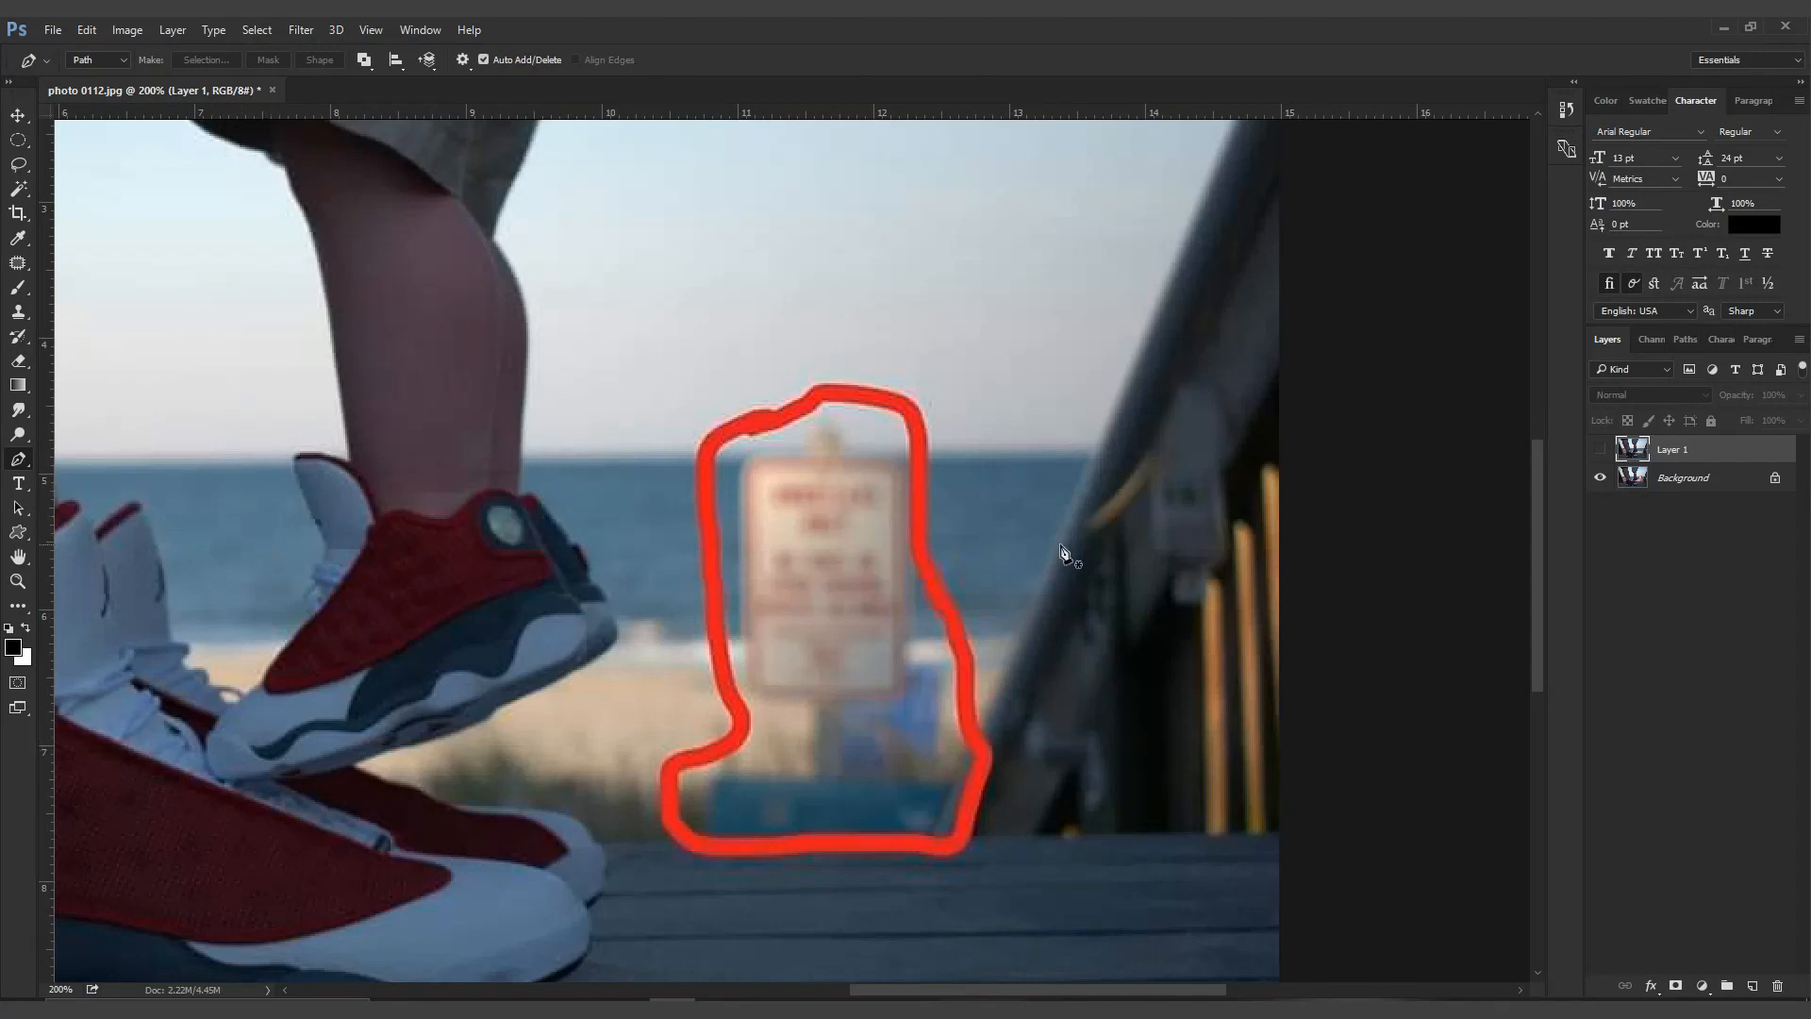
left_click(1109, 399)
left_click_drag(1106, 785, 1025, 747)
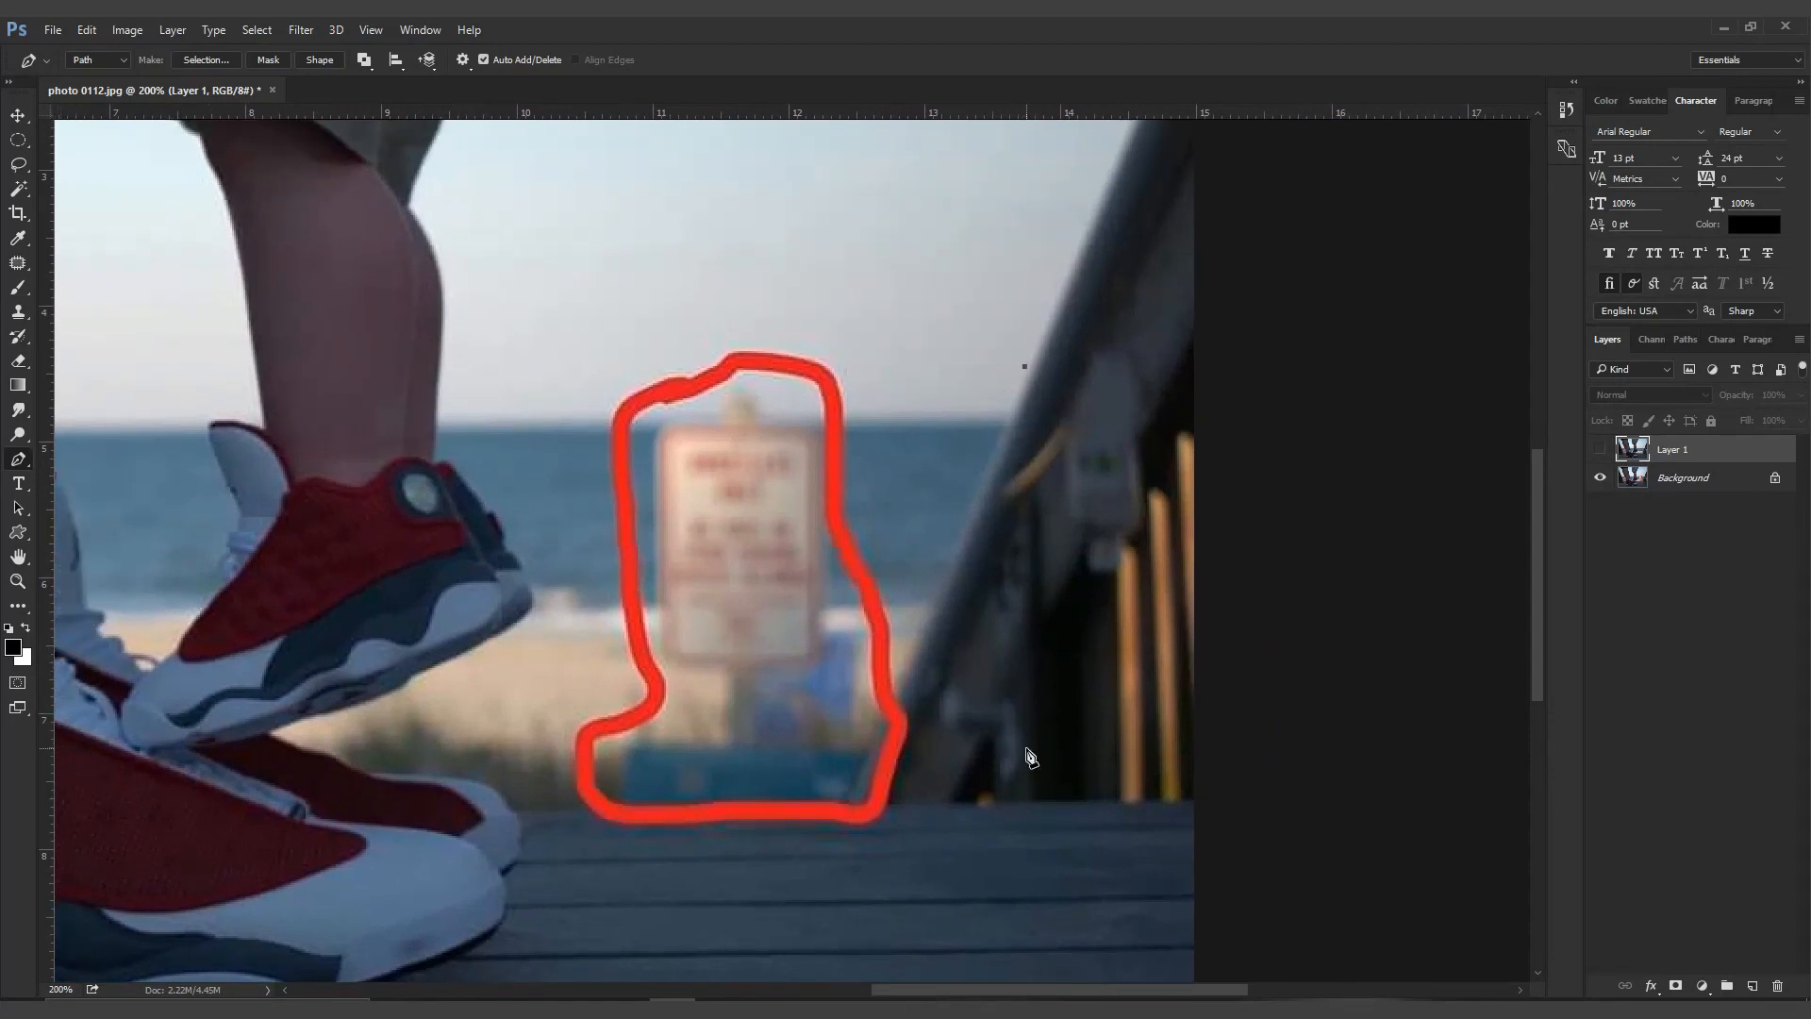
key("ctrl+plus")
left_click_drag(1030, 752, 909, 738)
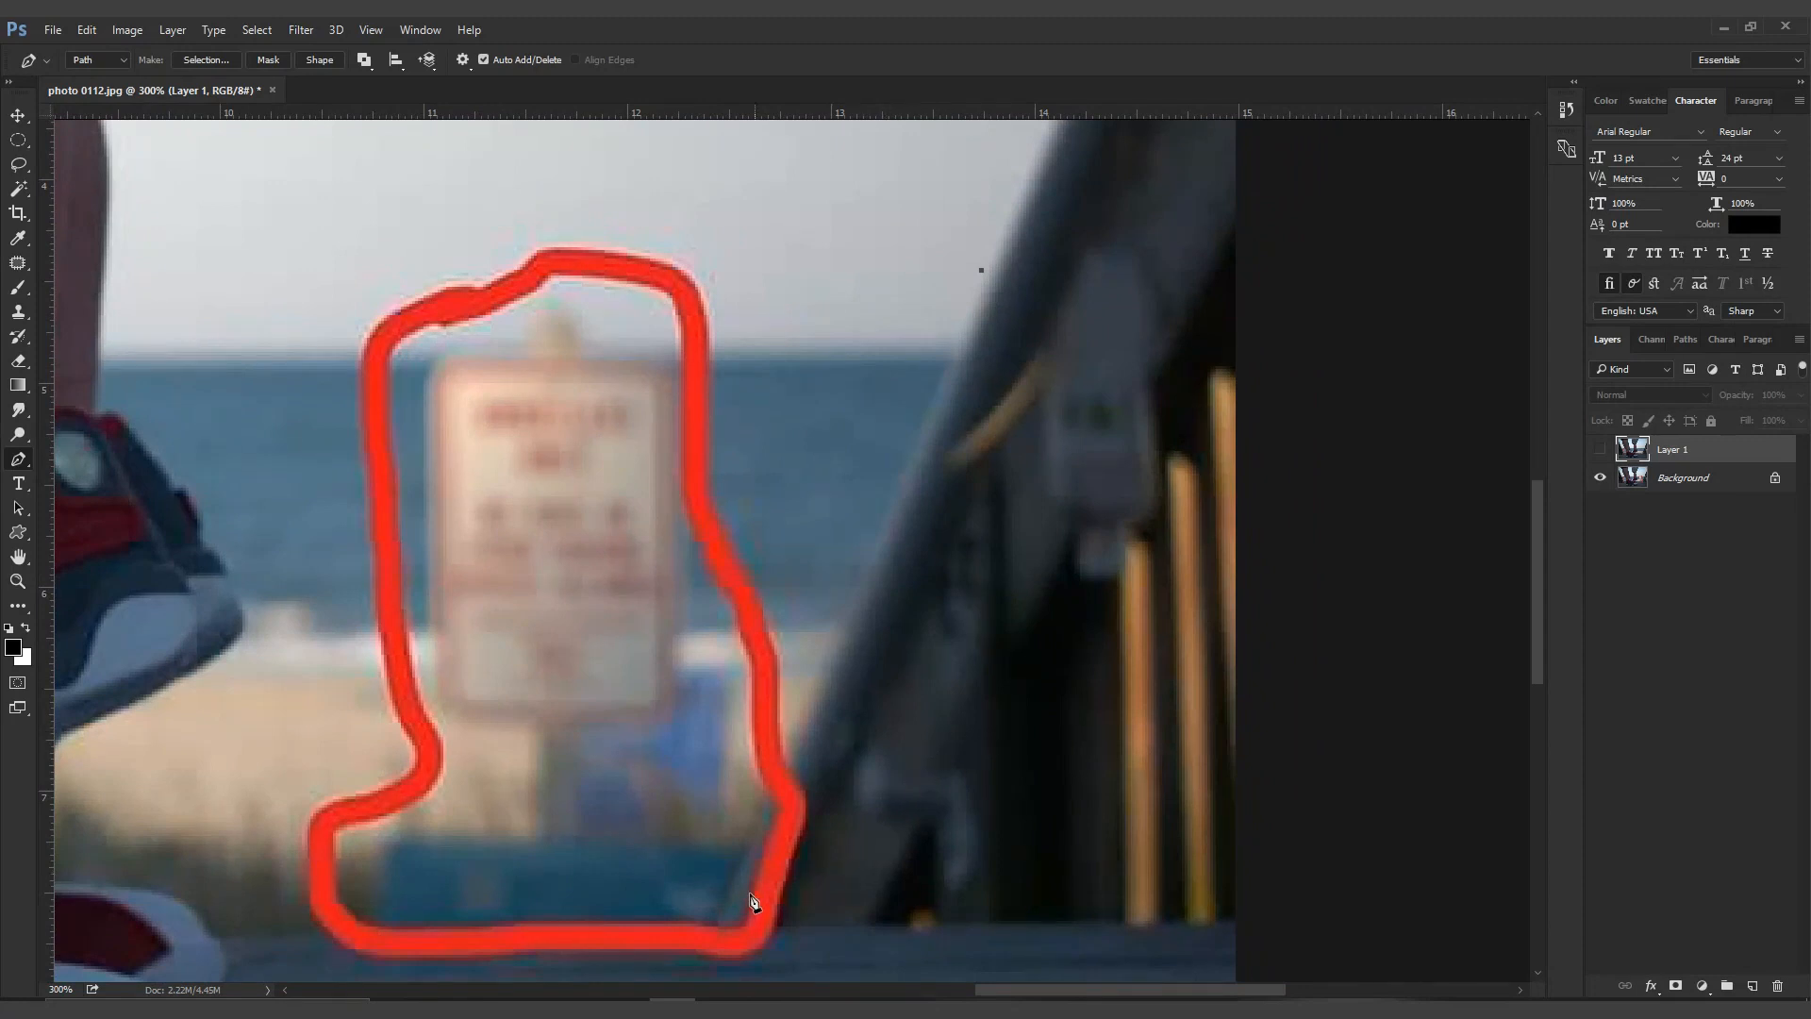
left_click_drag(764, 916, 806, 873)
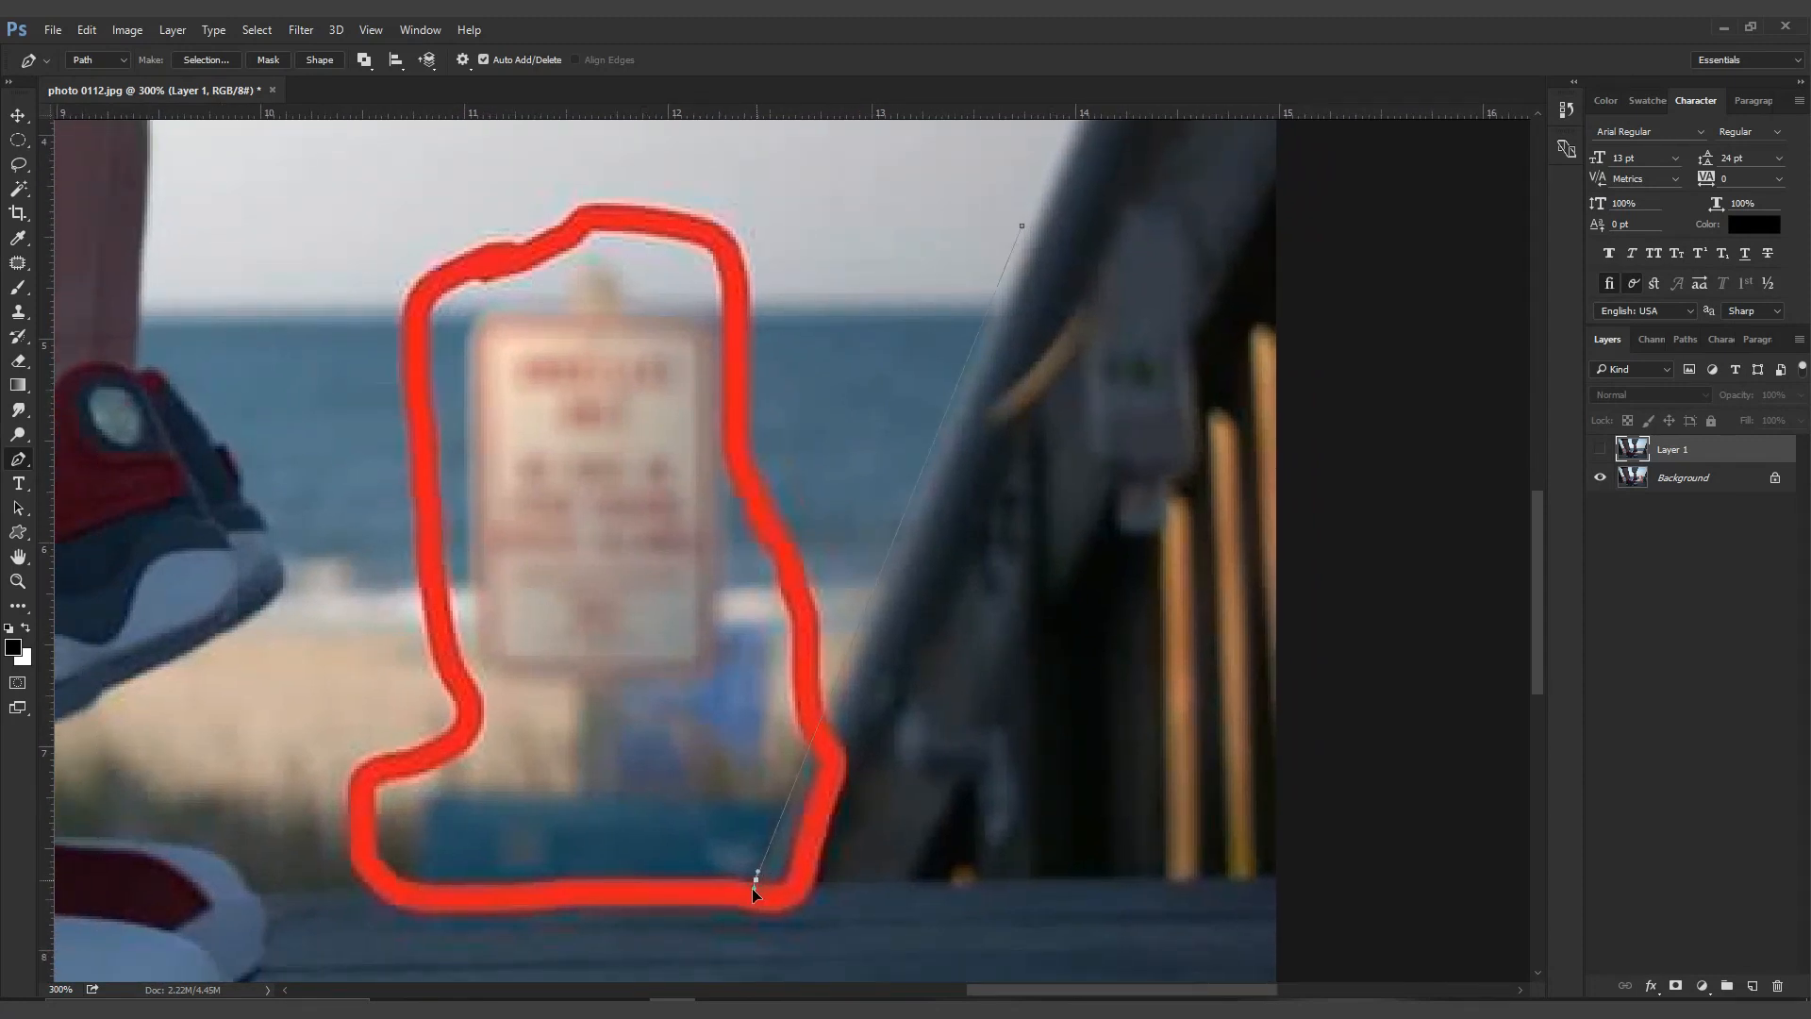
left_click_drag(740, 929, 739, 924)
left_click(757, 880, "alt")
left_click(809, 879)
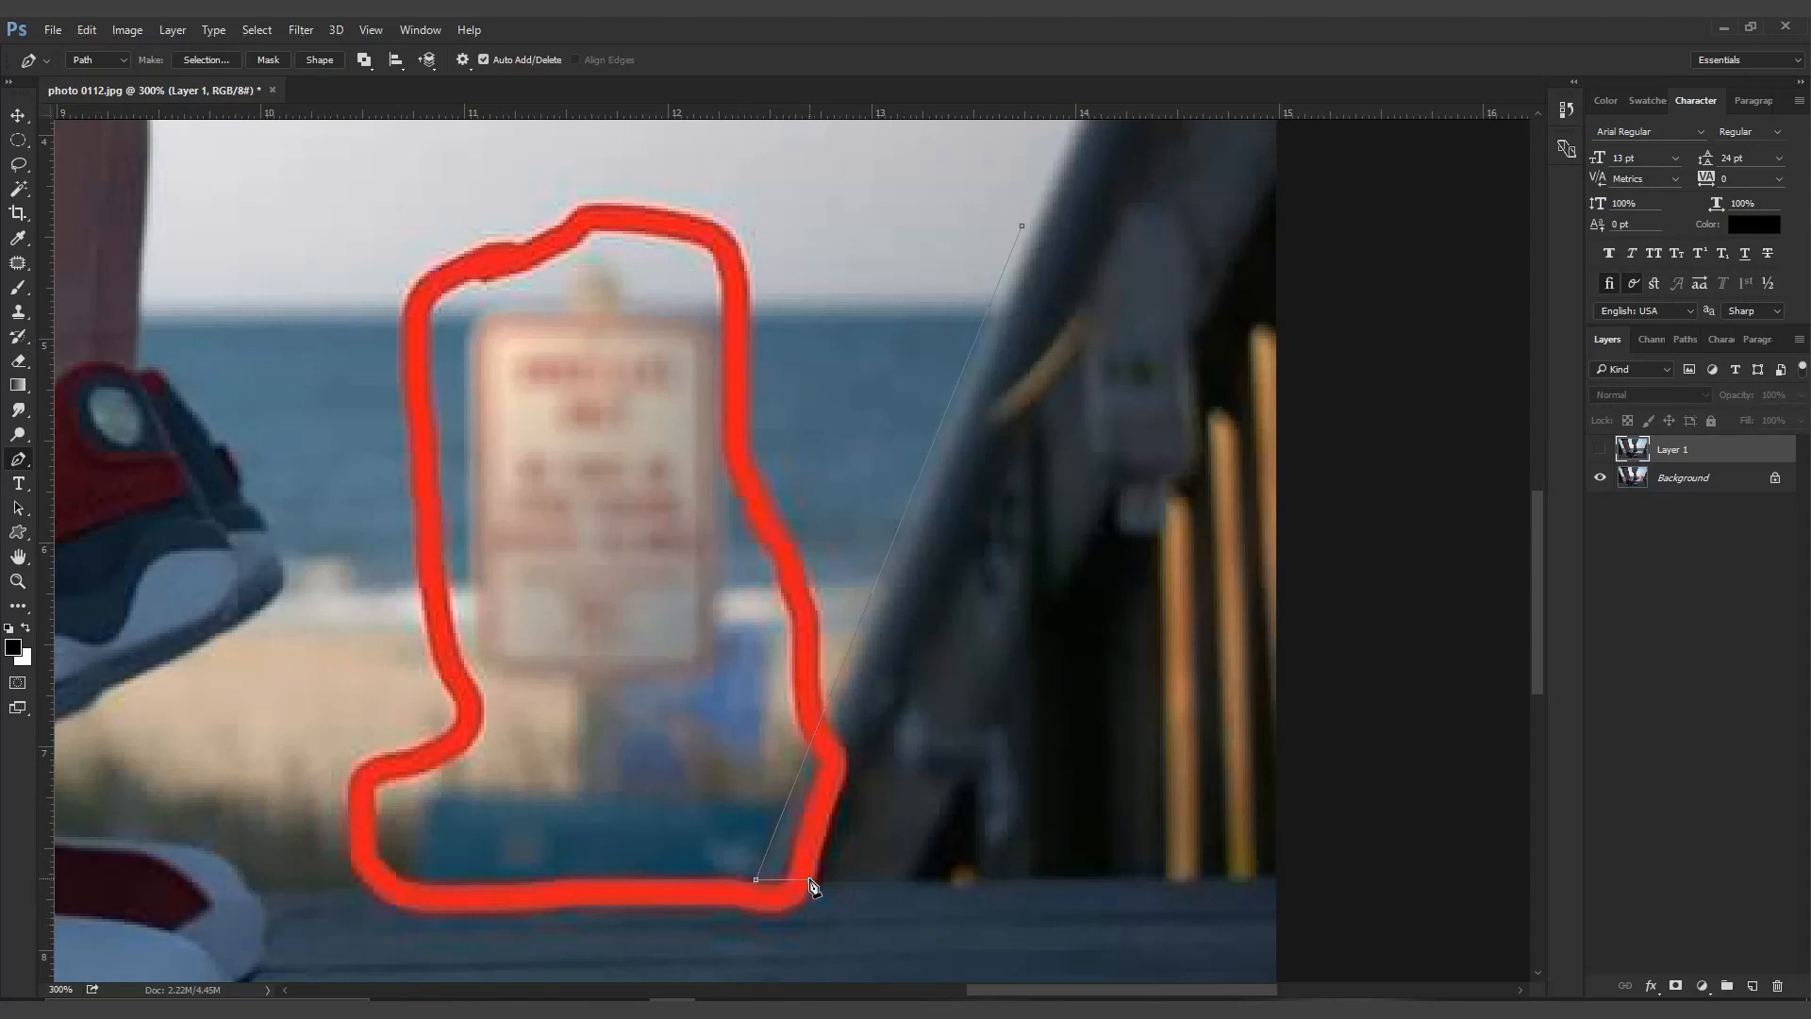
left_click(1103, 240)
left_click(1022, 227)
key("ctrl+Return")
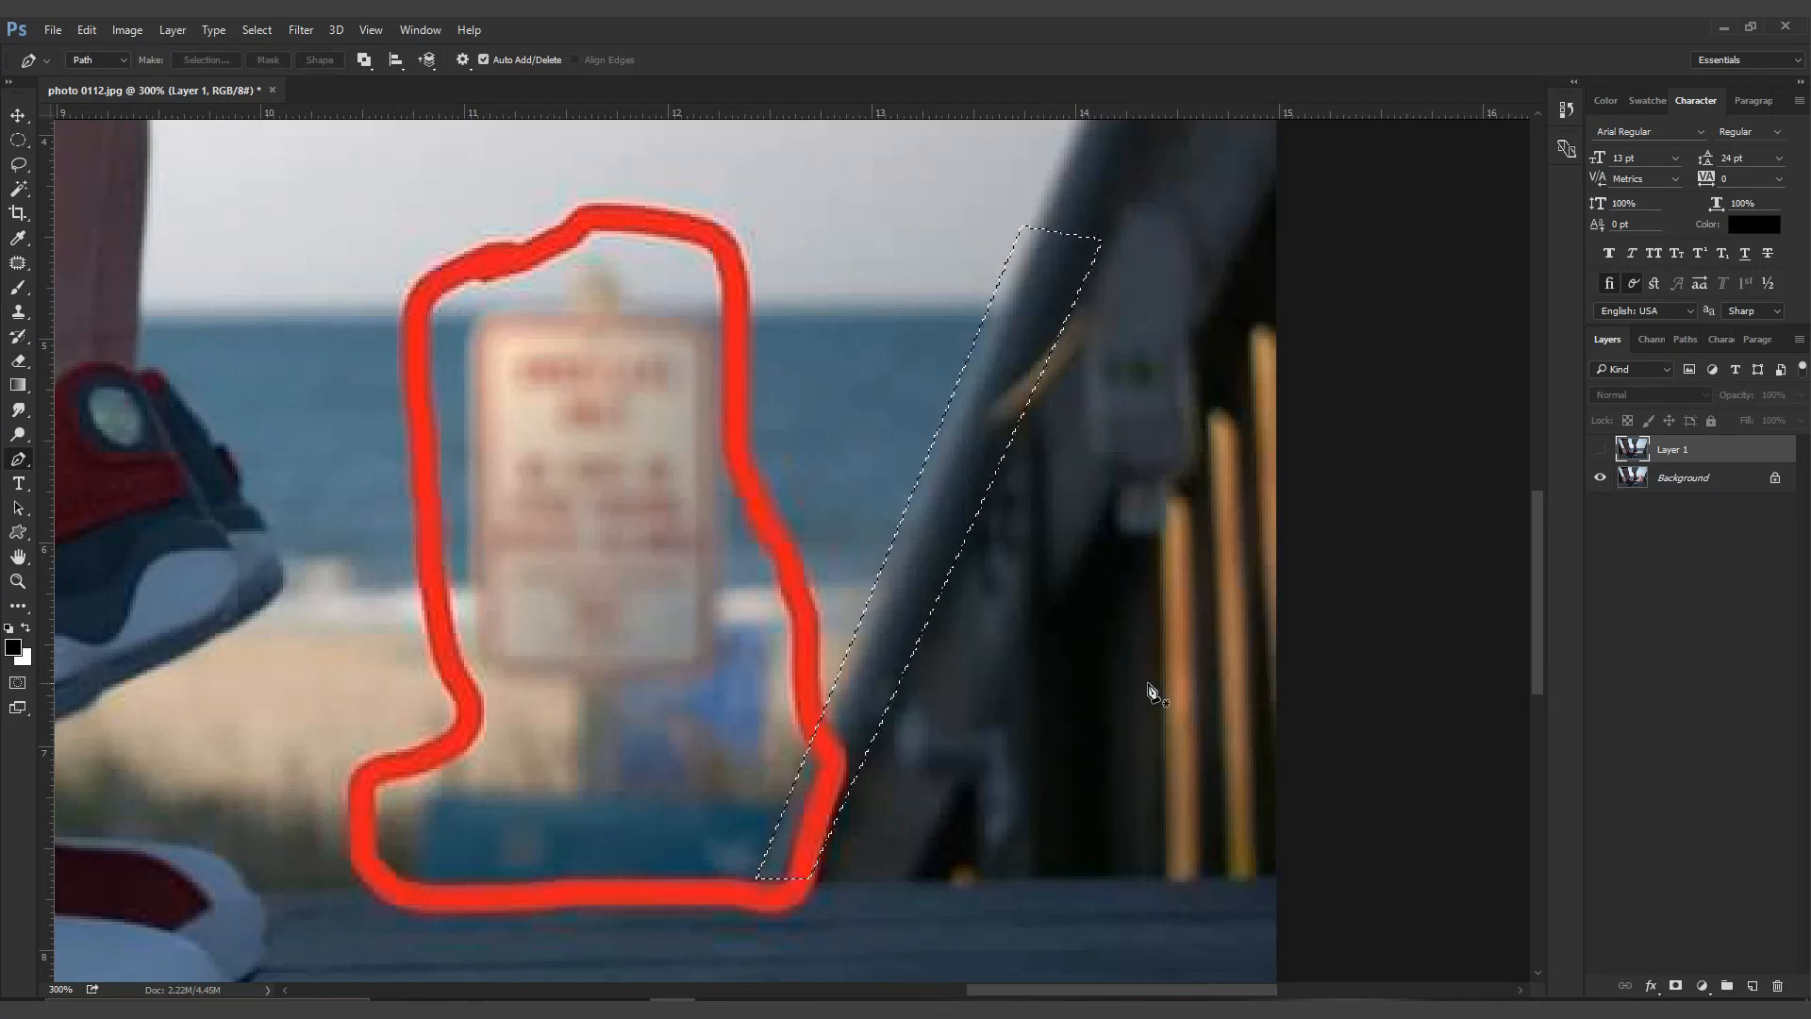
Show Layer 1 again, smudge the railing down to the deck inside the selection, and deselect
left_click(1601, 454)
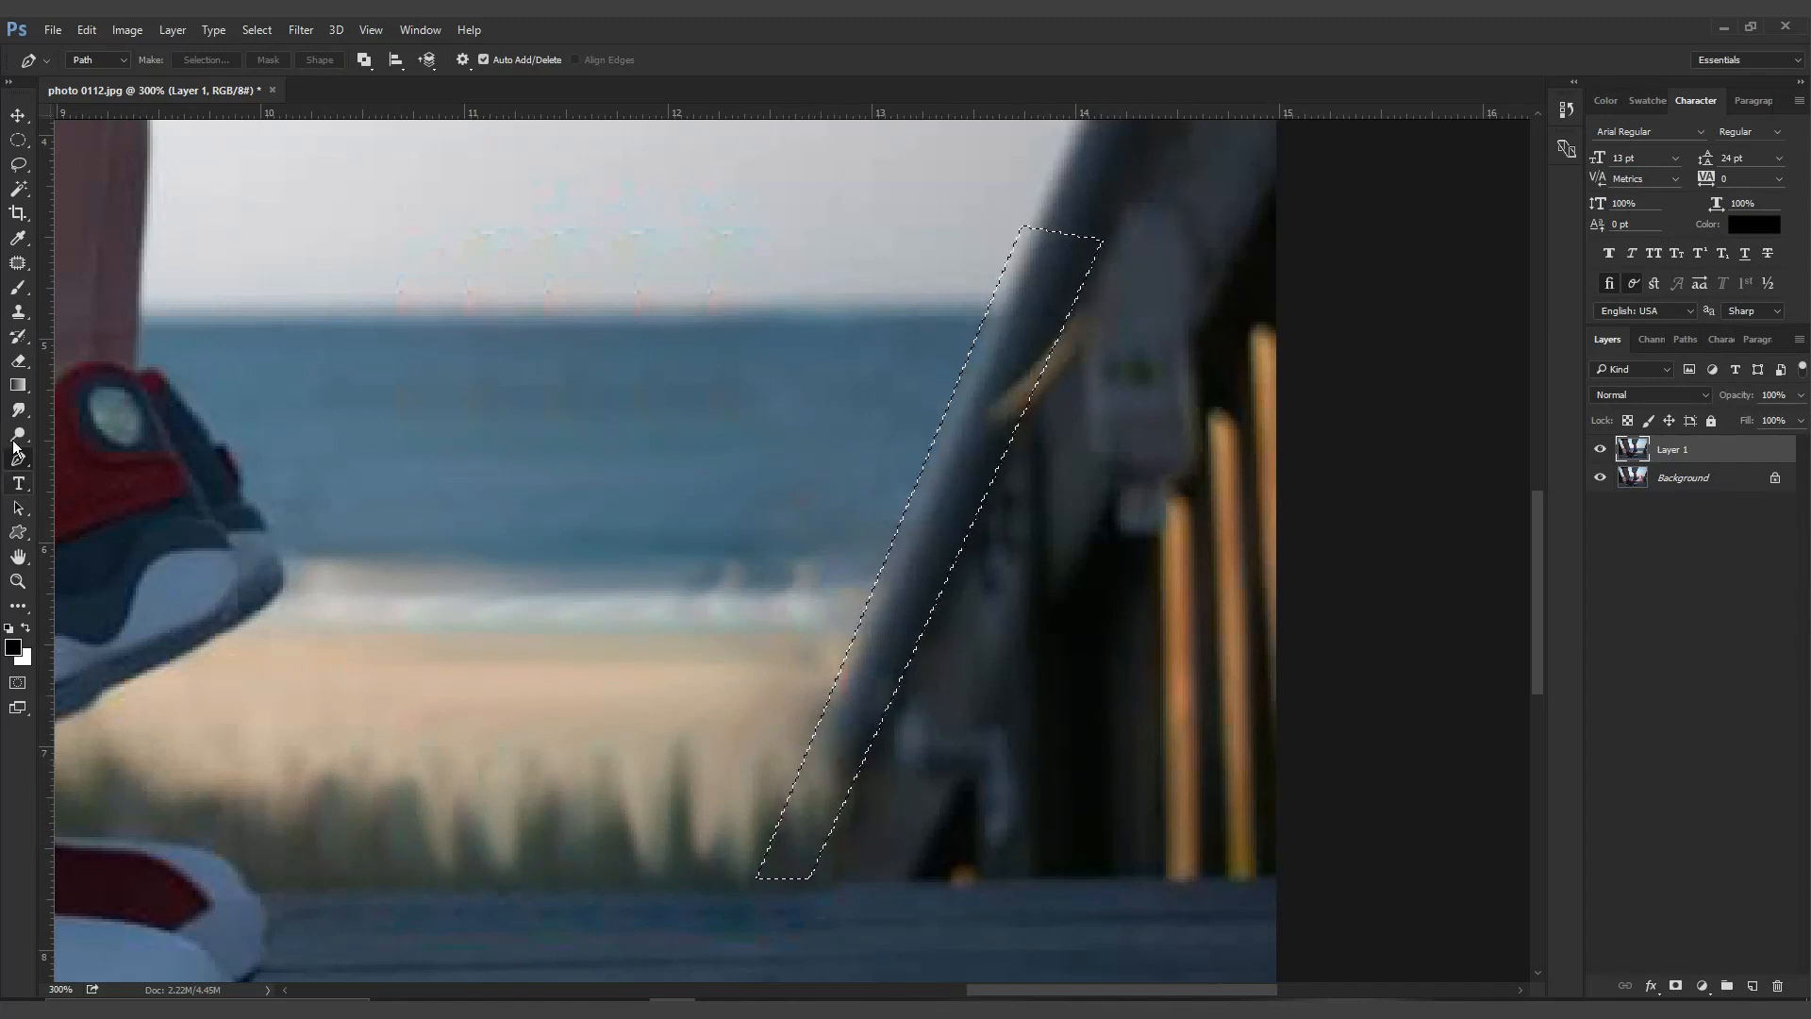
left_click(18, 409)
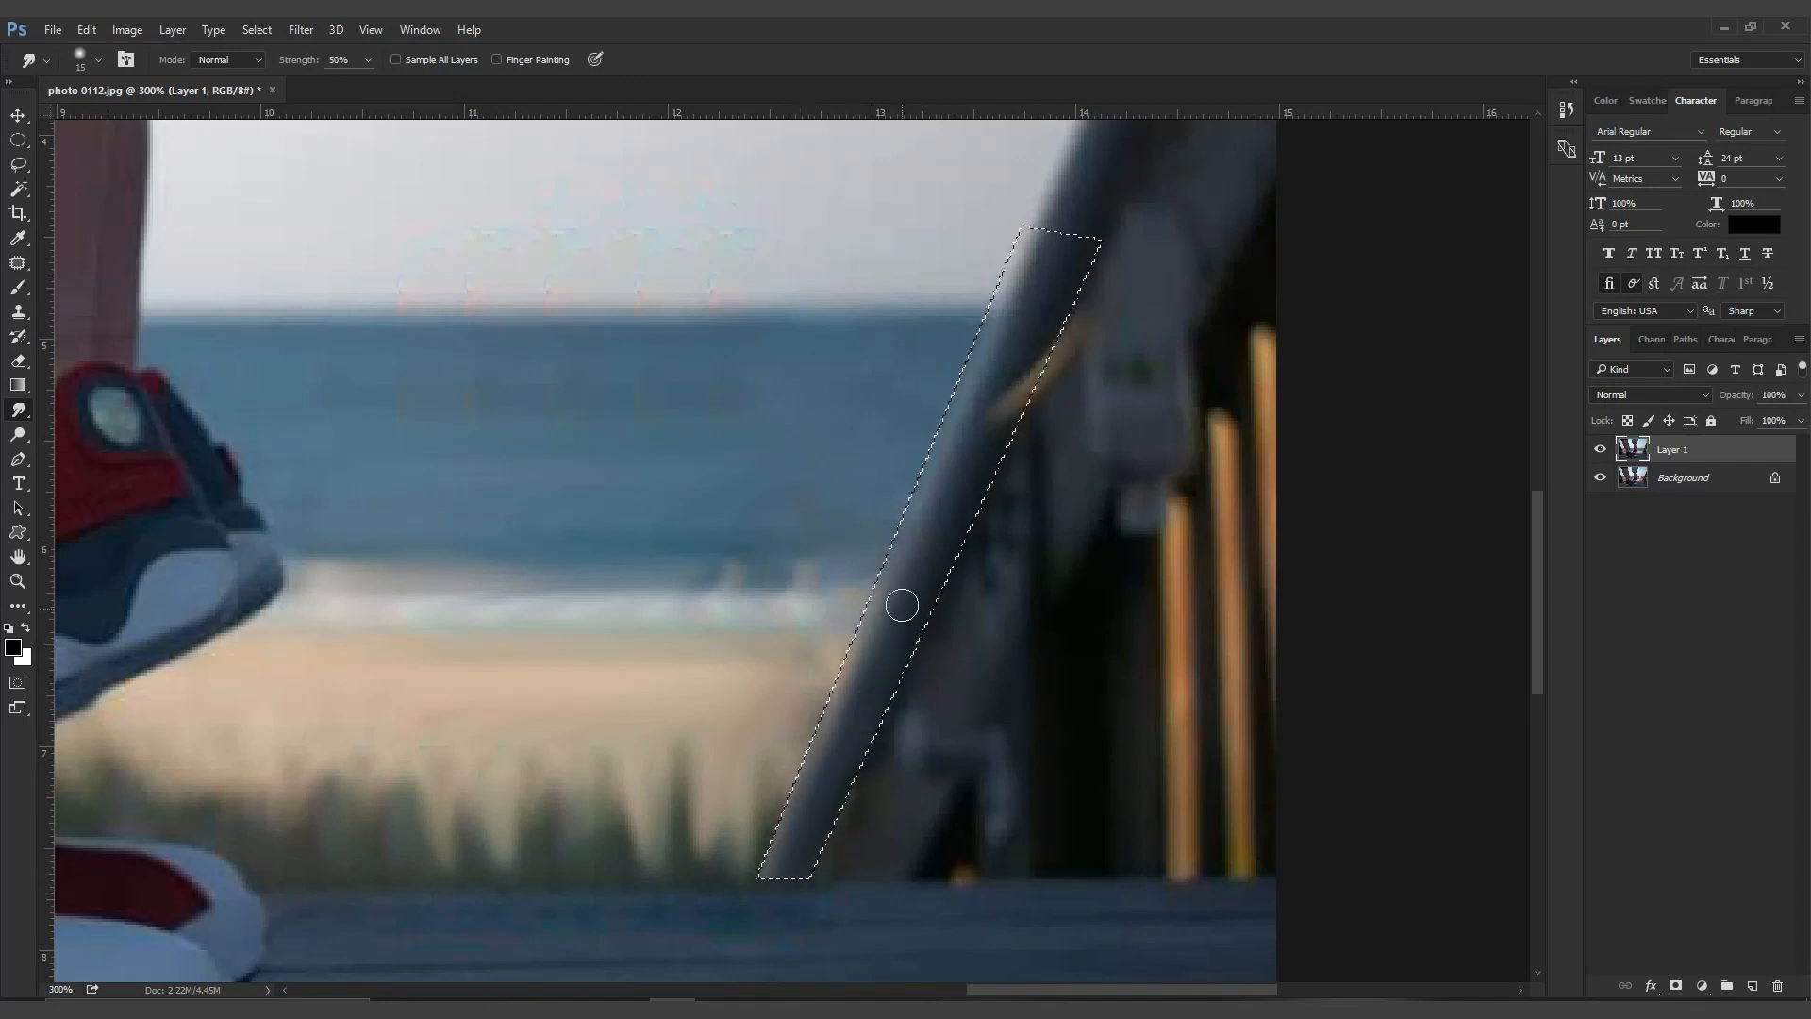
left_click_drag(902, 604, 866, 682)
left_click_drag(953, 840, 933, 809)
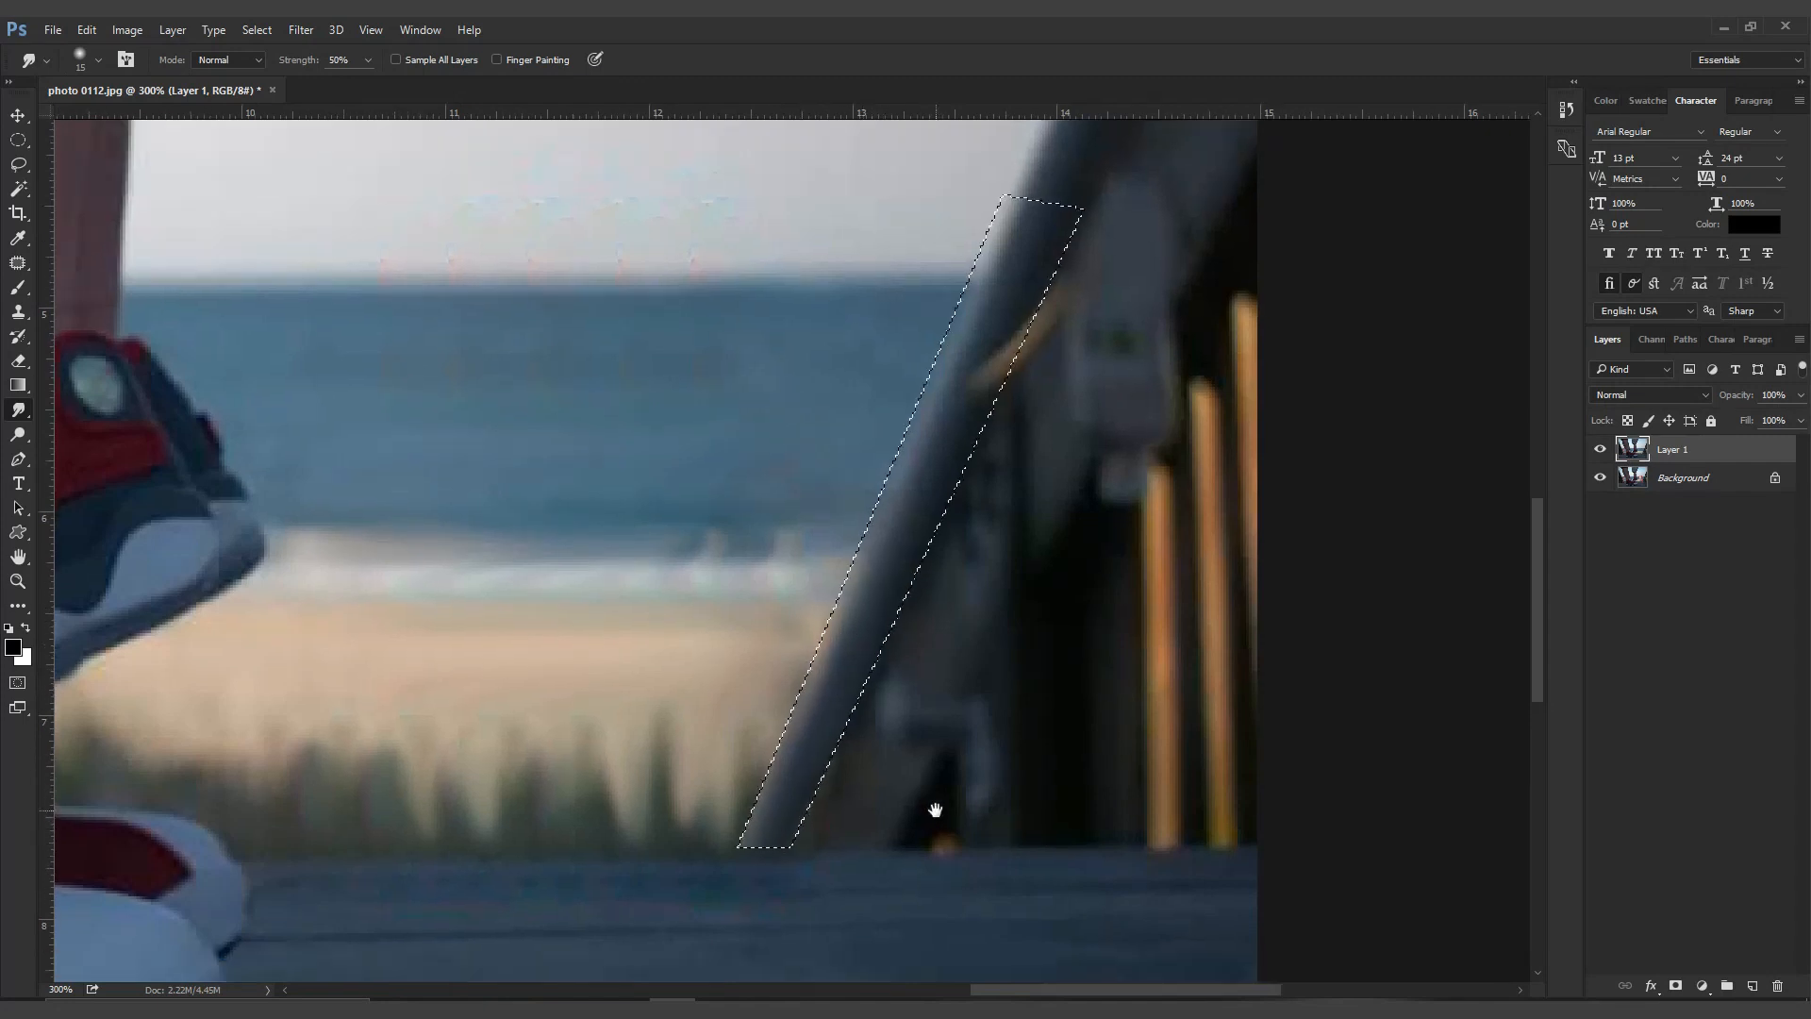
key("ctrl+d")
Outline the patched strip of the rear deck plank with a closed Pen path, following the original deck edge, and convert it to a selection
mouse_move(998, 686)
left_mouse_down()
mouse_move(978, 716)
mouse_move(990, 683)
left_mouse_up()
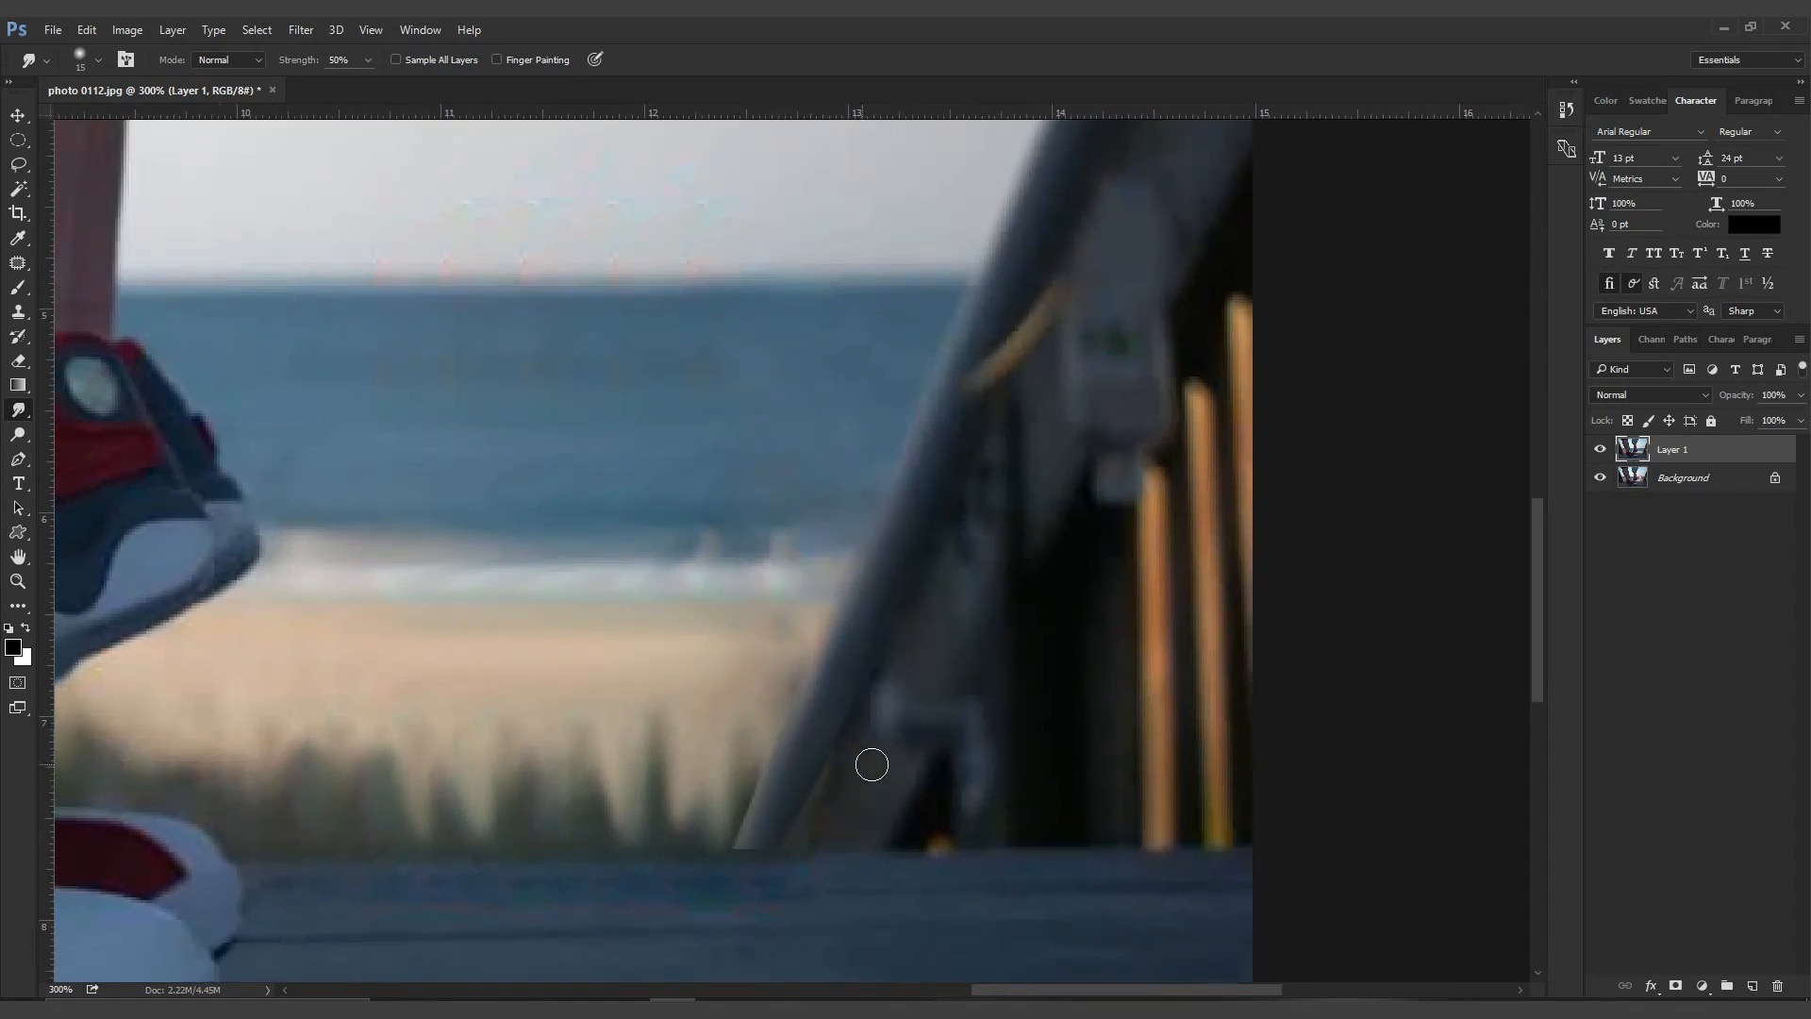
mouse_move(869, 761)
left_mouse_down()
mouse_move(953, 687)
mouse_move(940, 695)
left_mouse_up()
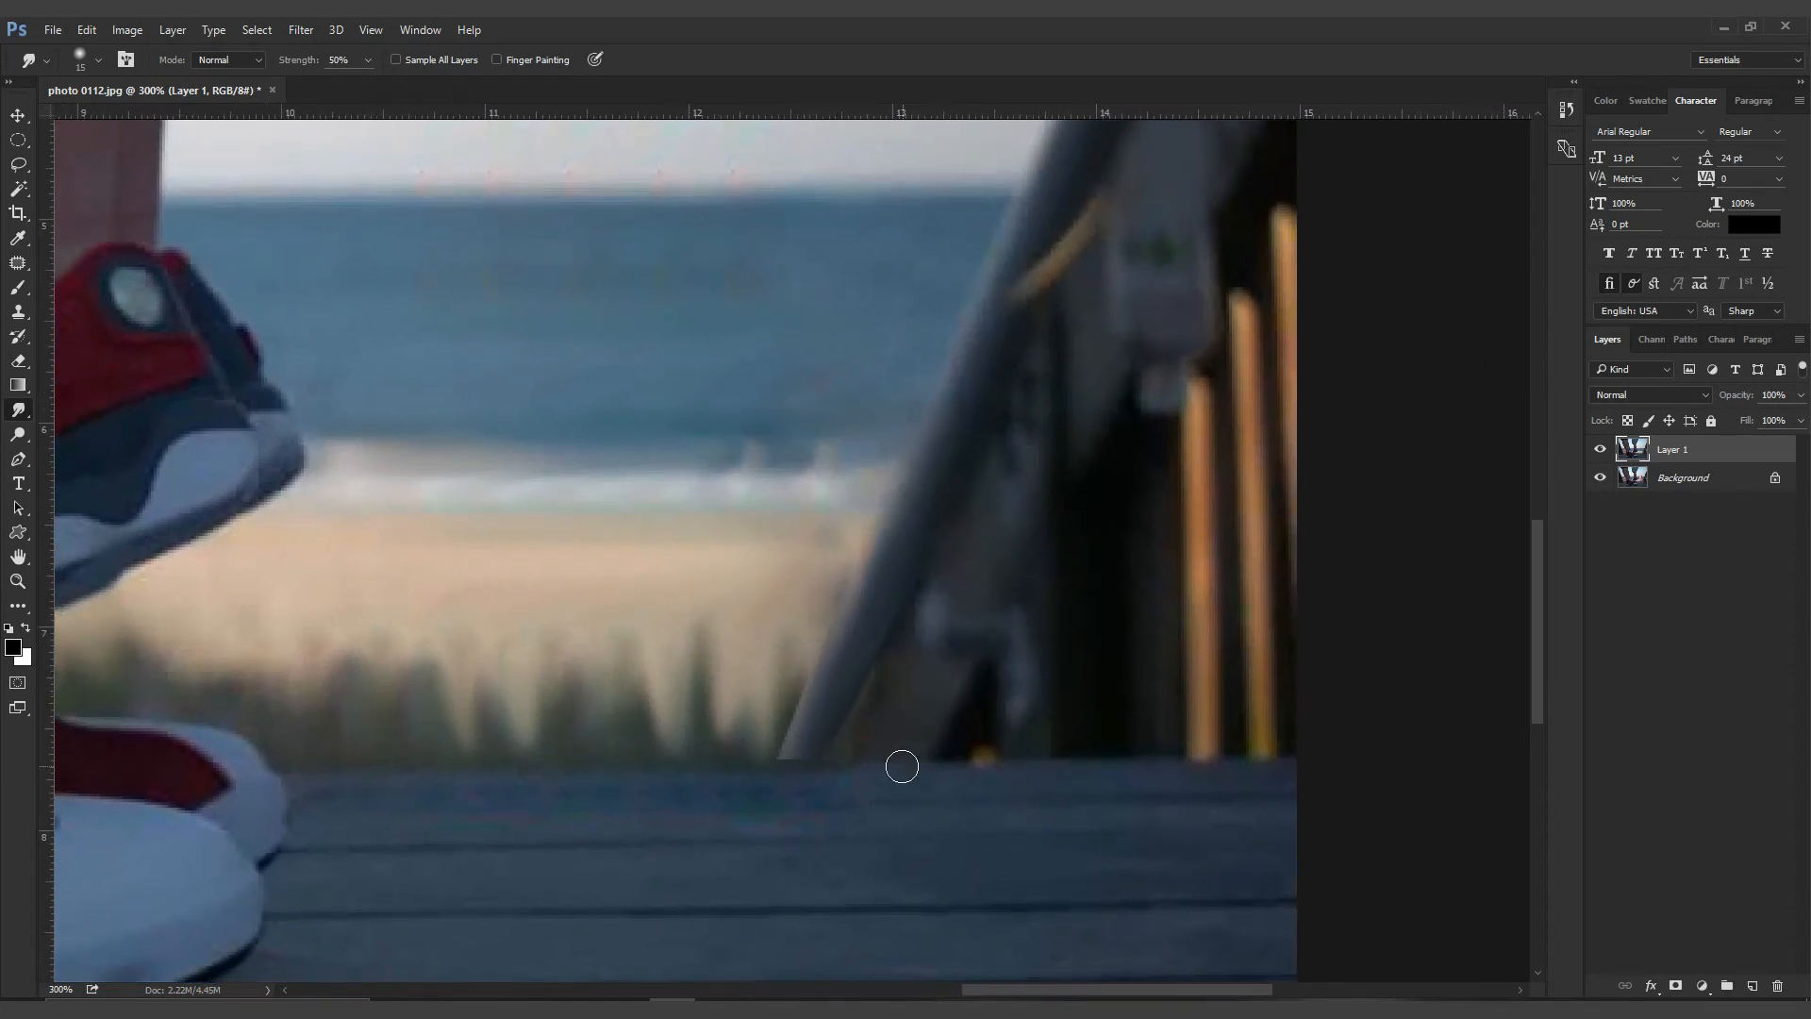
left_click_drag(901, 764, 924, 742)
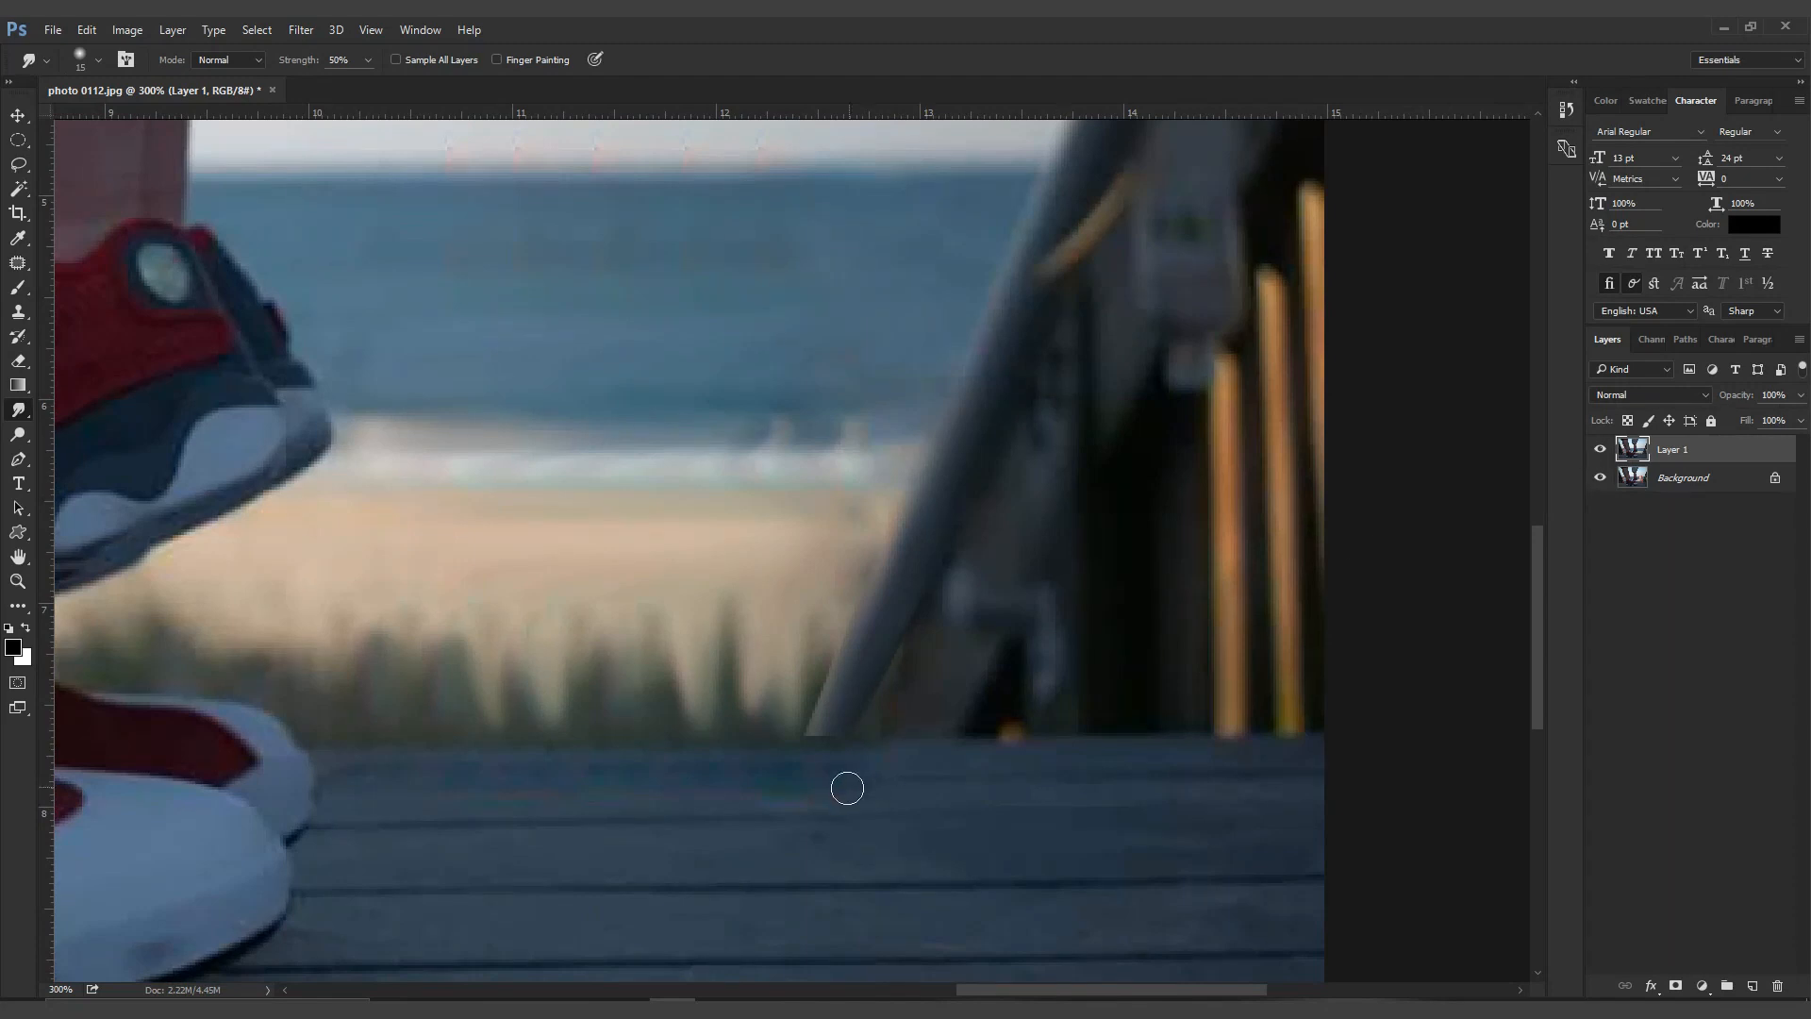
key("p")
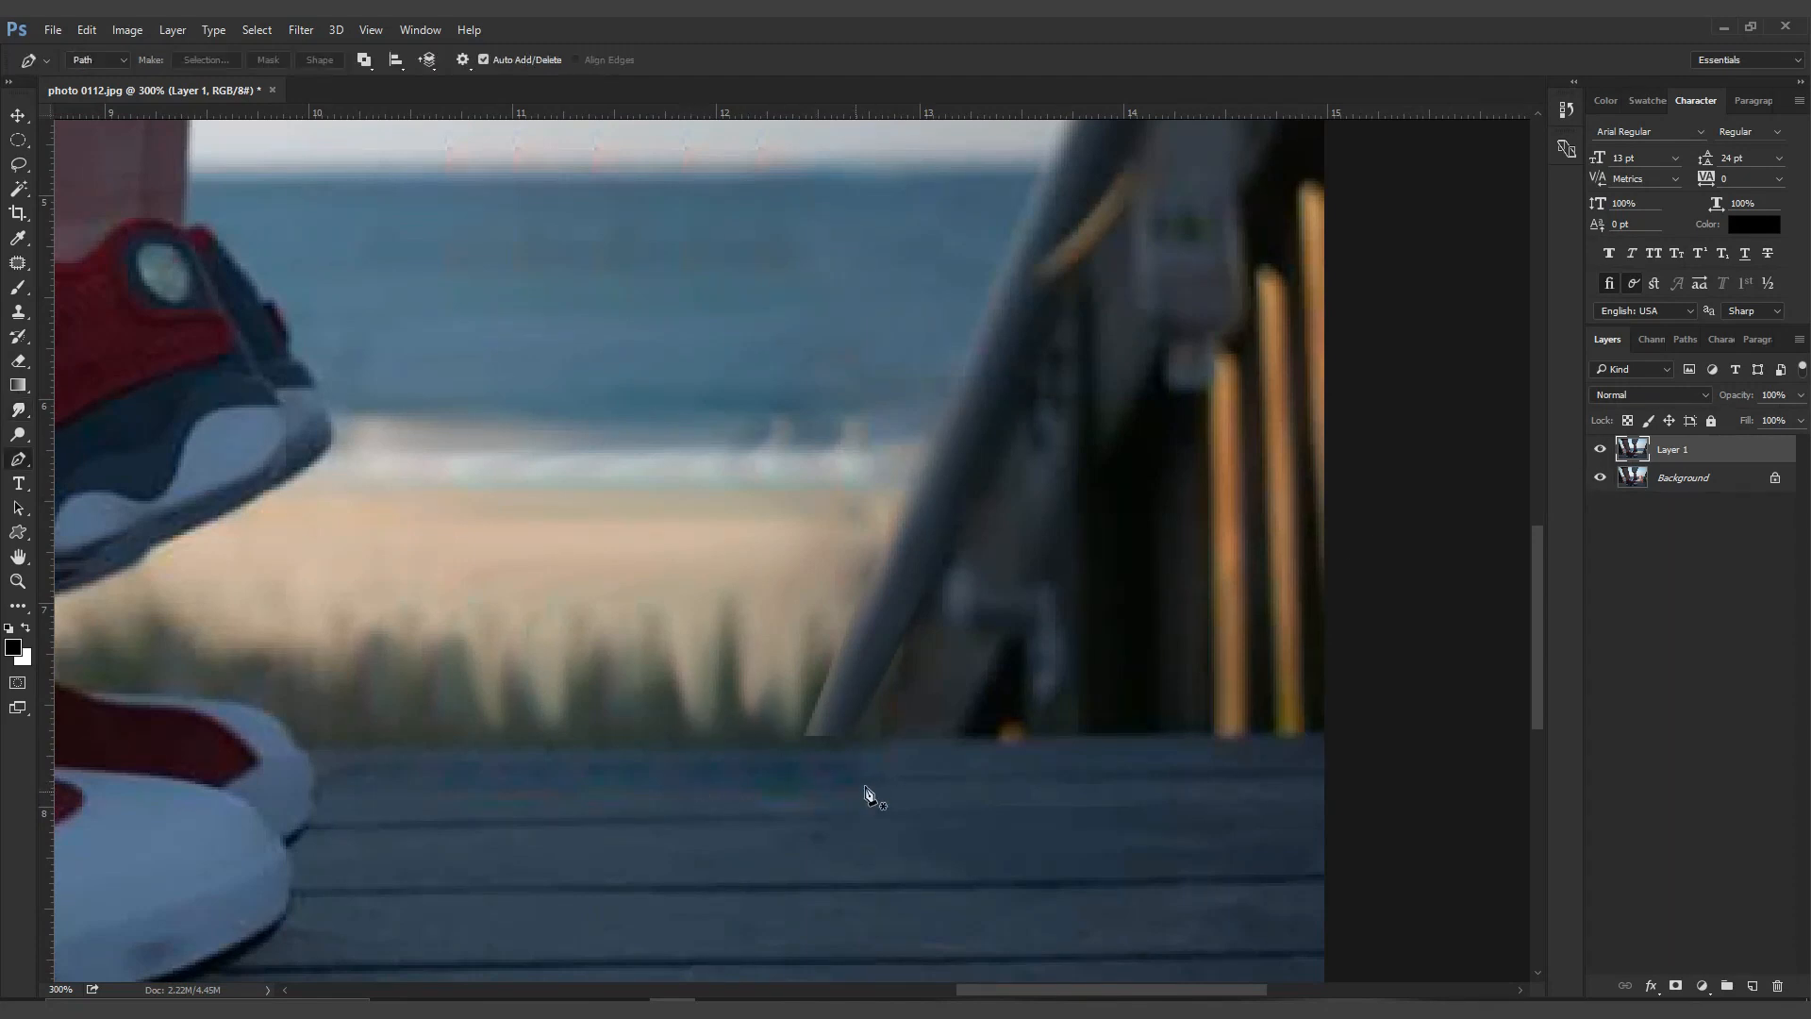
left_click(942, 738)
left_click(1601, 451)
left_click(1600, 451)
left_click(1601, 451)
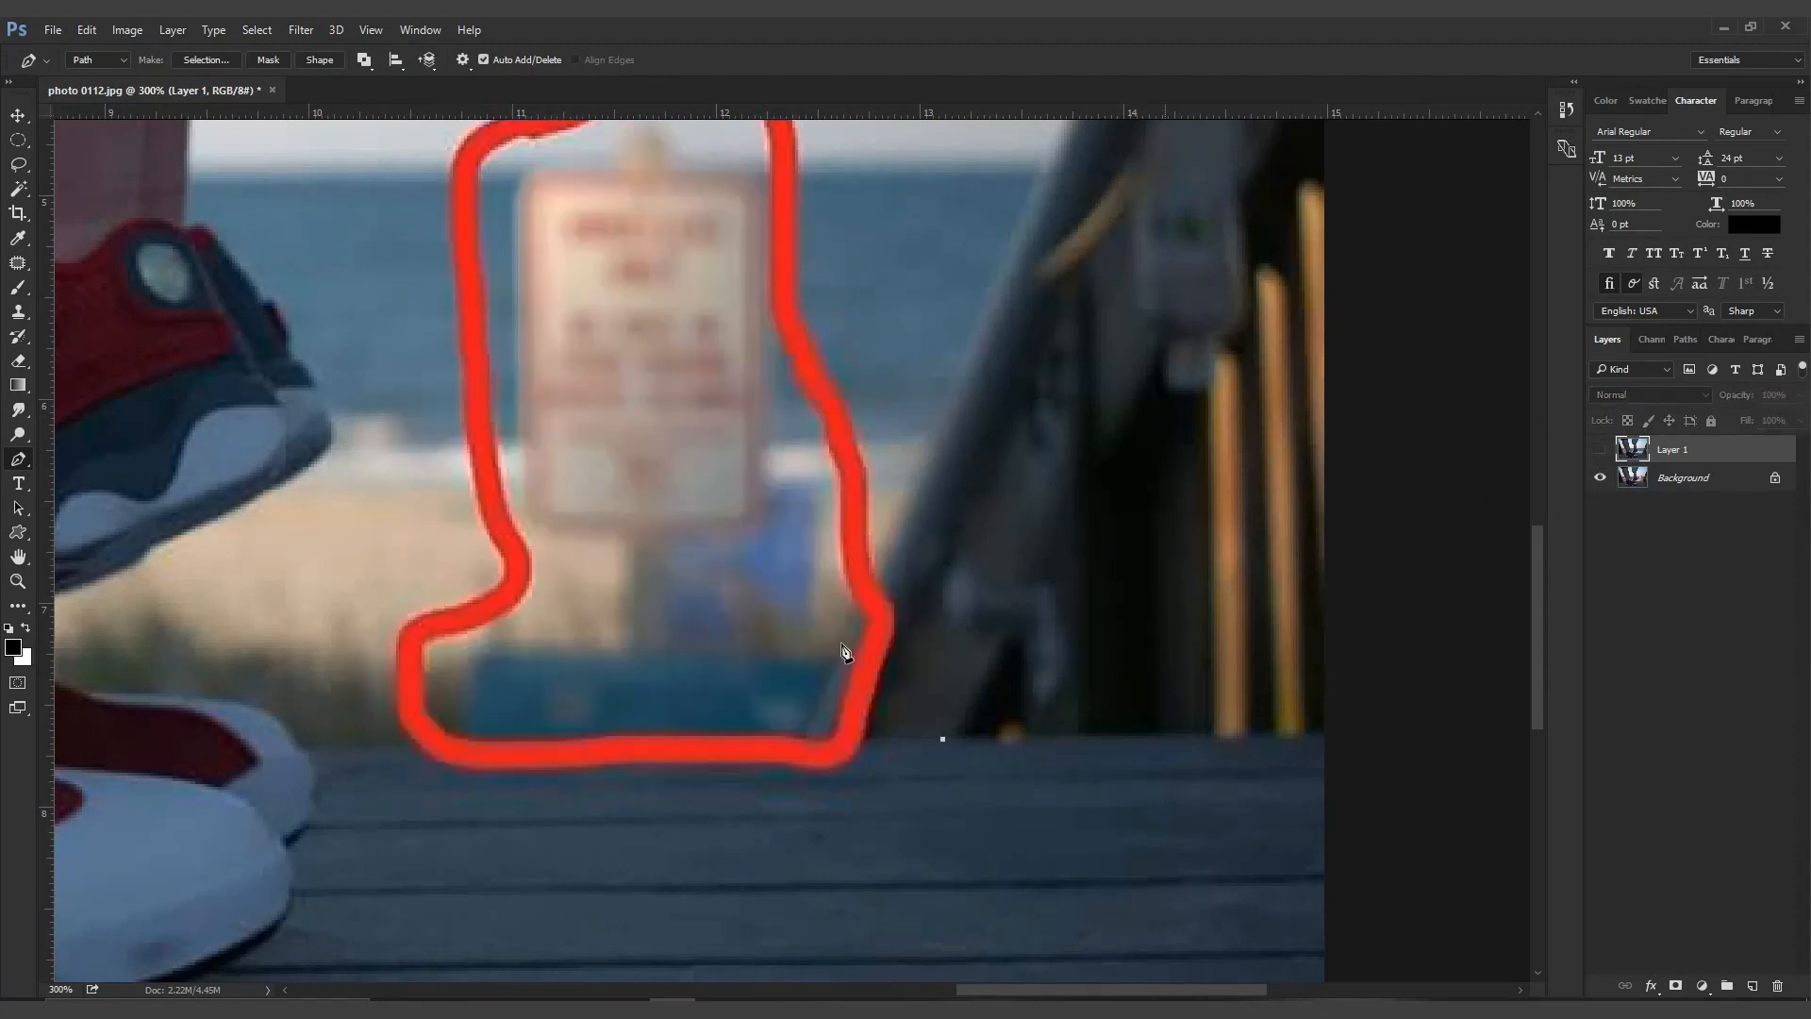
left_click_drag(360, 745, 329, 746)
left_click(1600, 451)
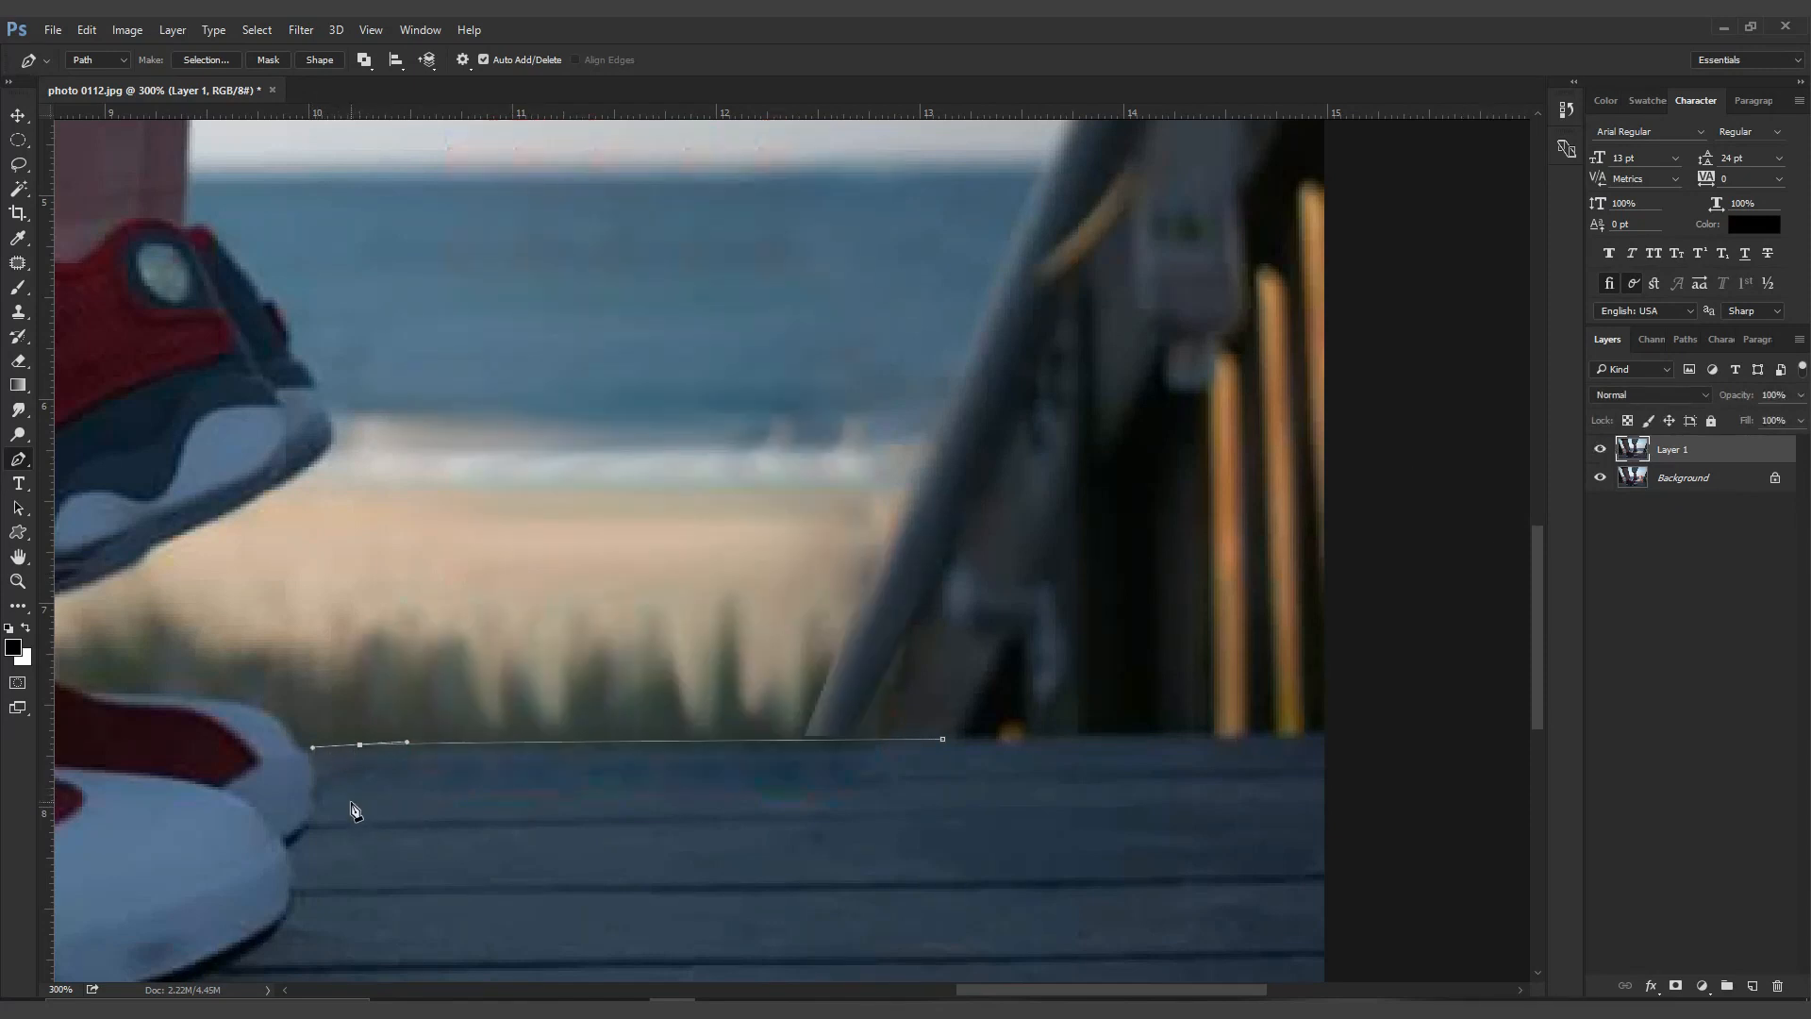
left_click(340, 825)
left_click(943, 739)
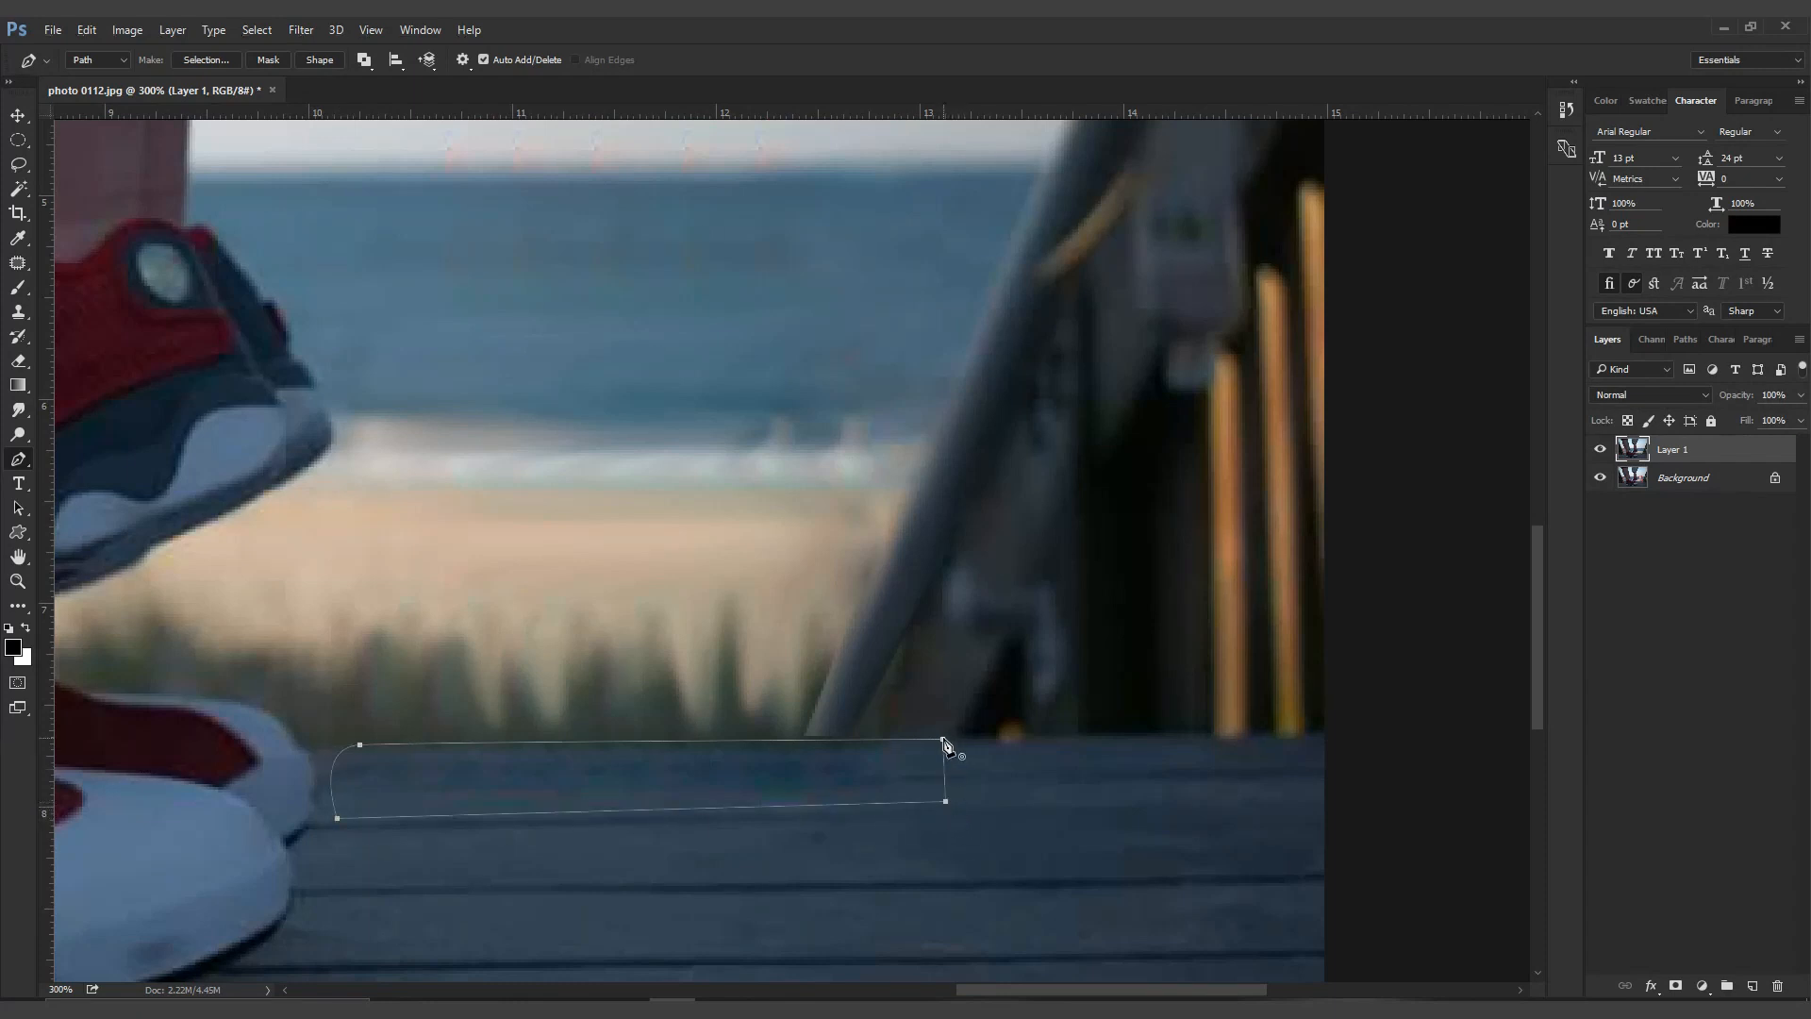
key("ctrl+Return")
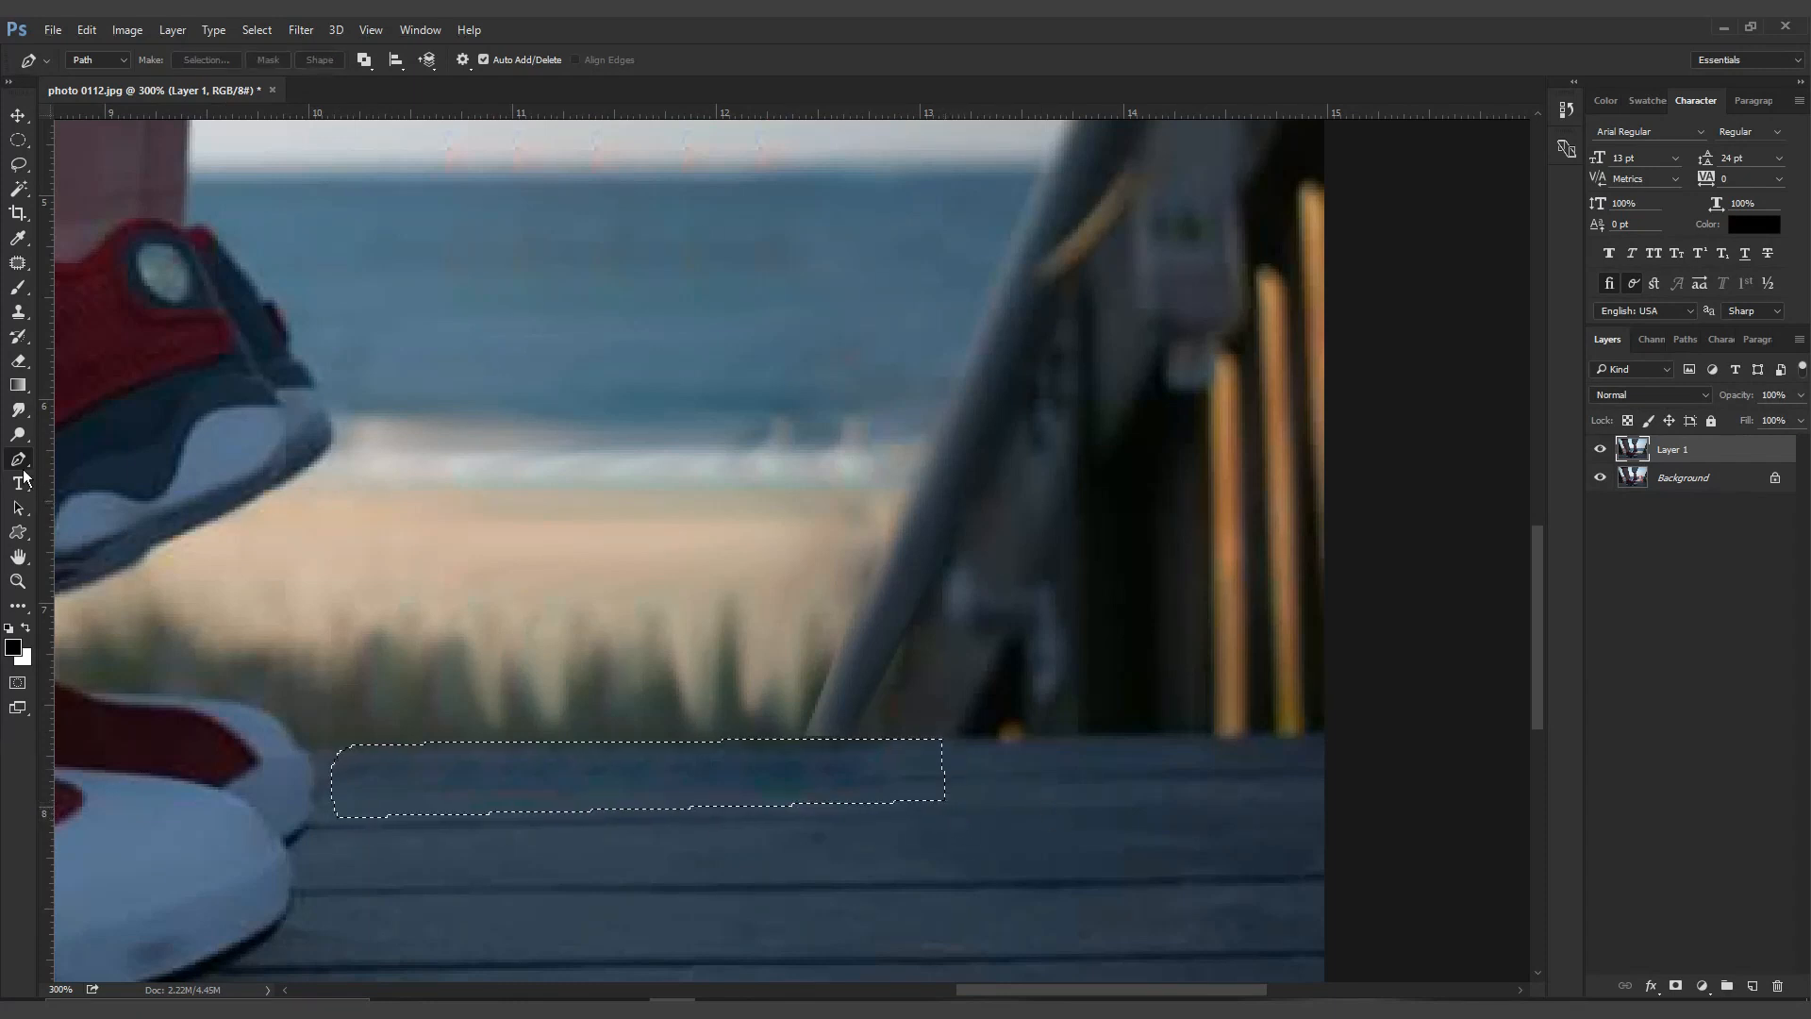
Smudge the discoloured deck plank smooth inside the selection and deselect it
left_click(18, 410)
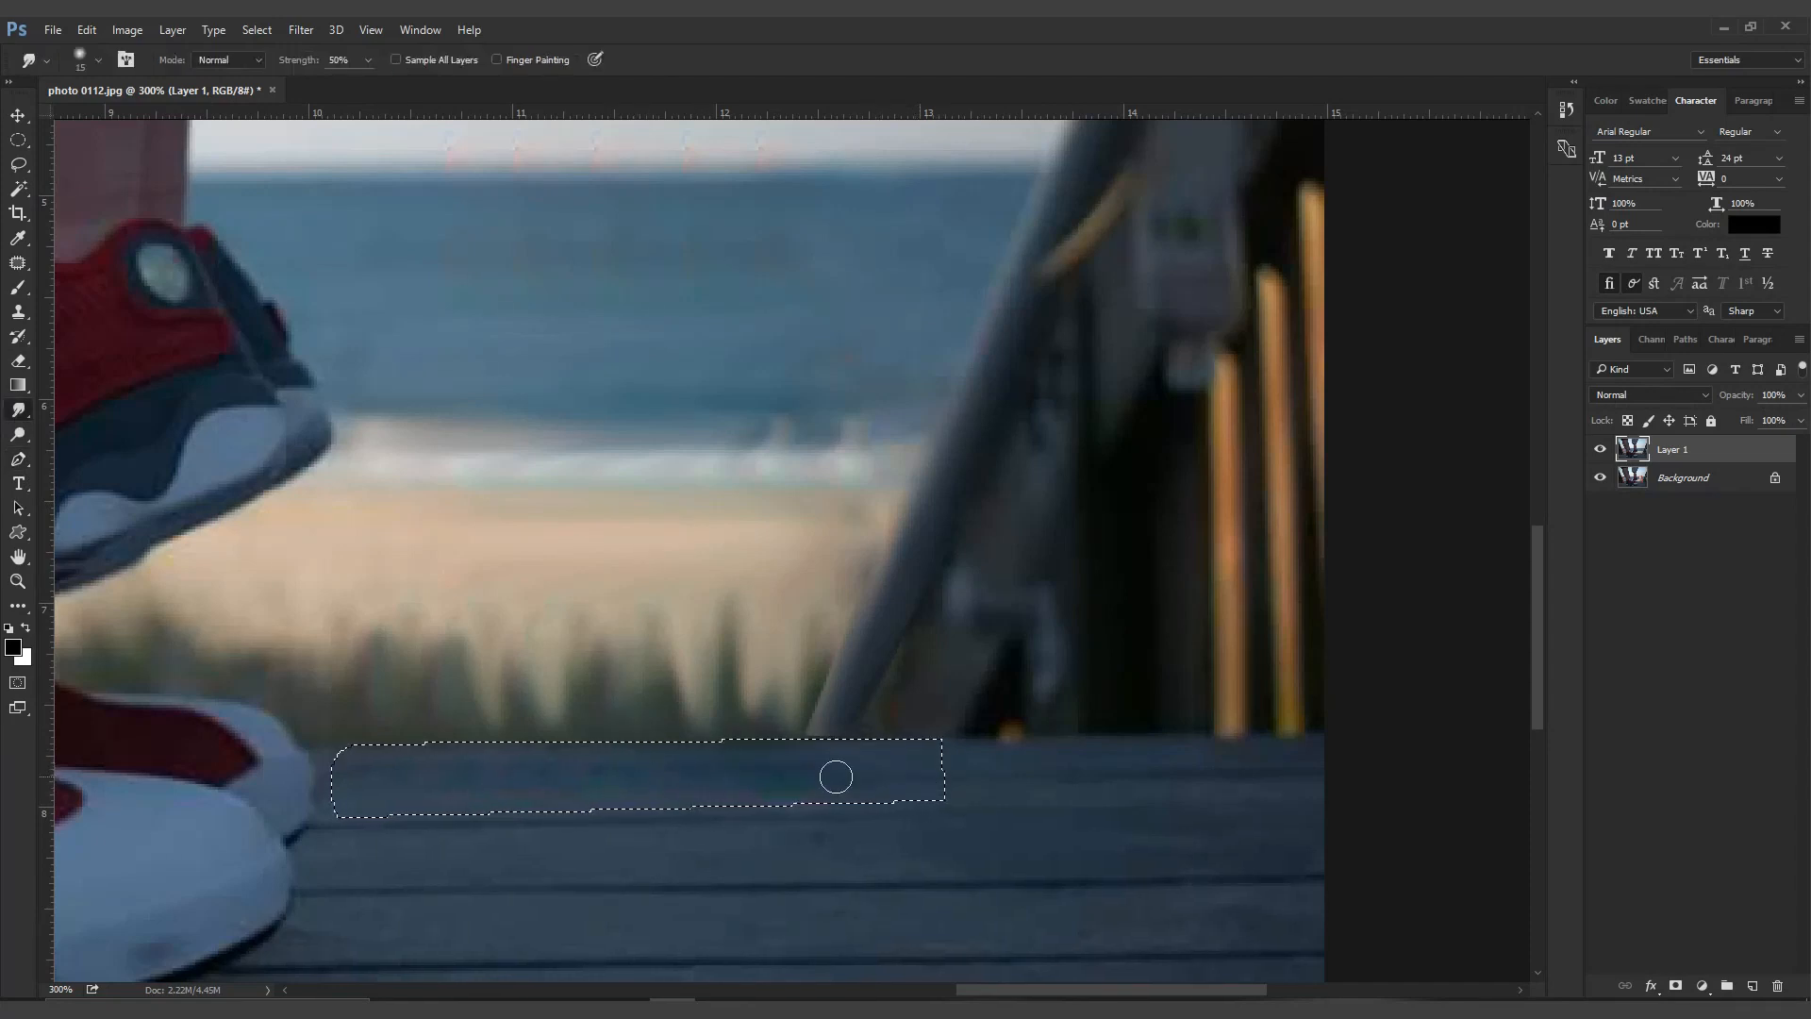
left_click_drag(481, 752, 744, 761)
key("ctrl+d")
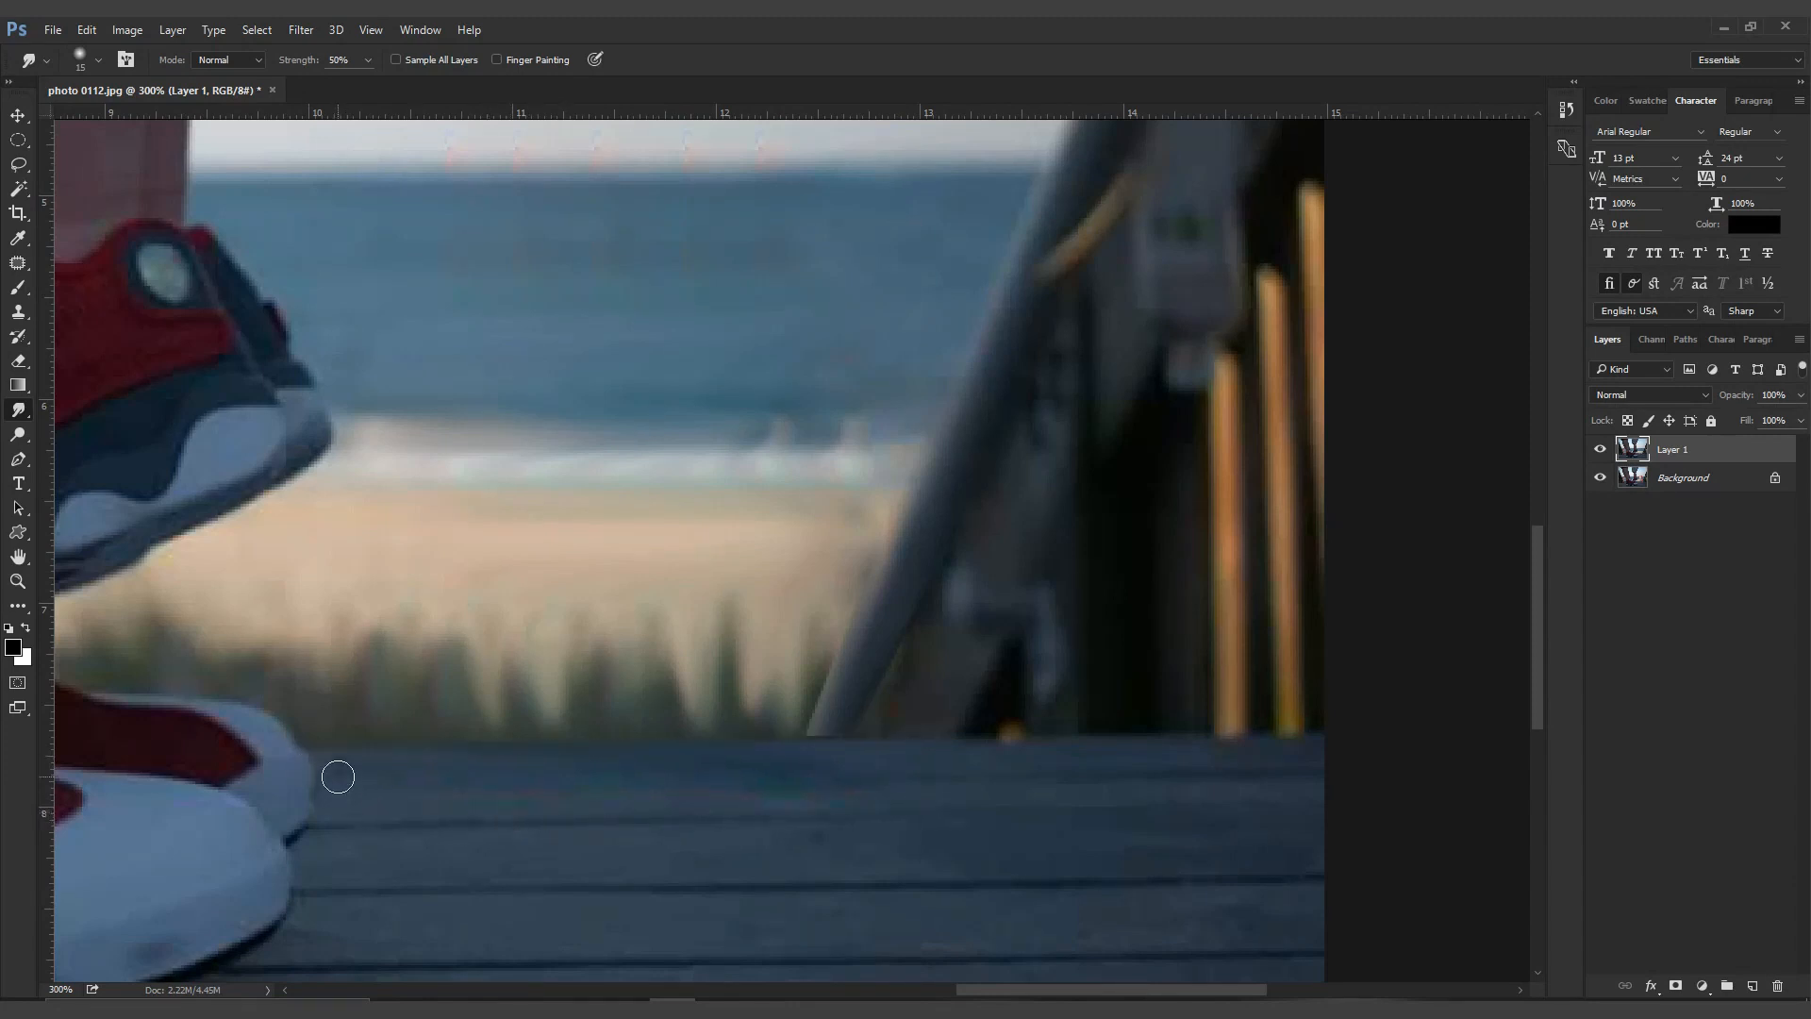
key("bracketleft")
key("bracketleft")
Outline the dark panel beside the railing's base with a closed Pen path and convert it to a selection
left_click_drag(990, 768, 938, 781)
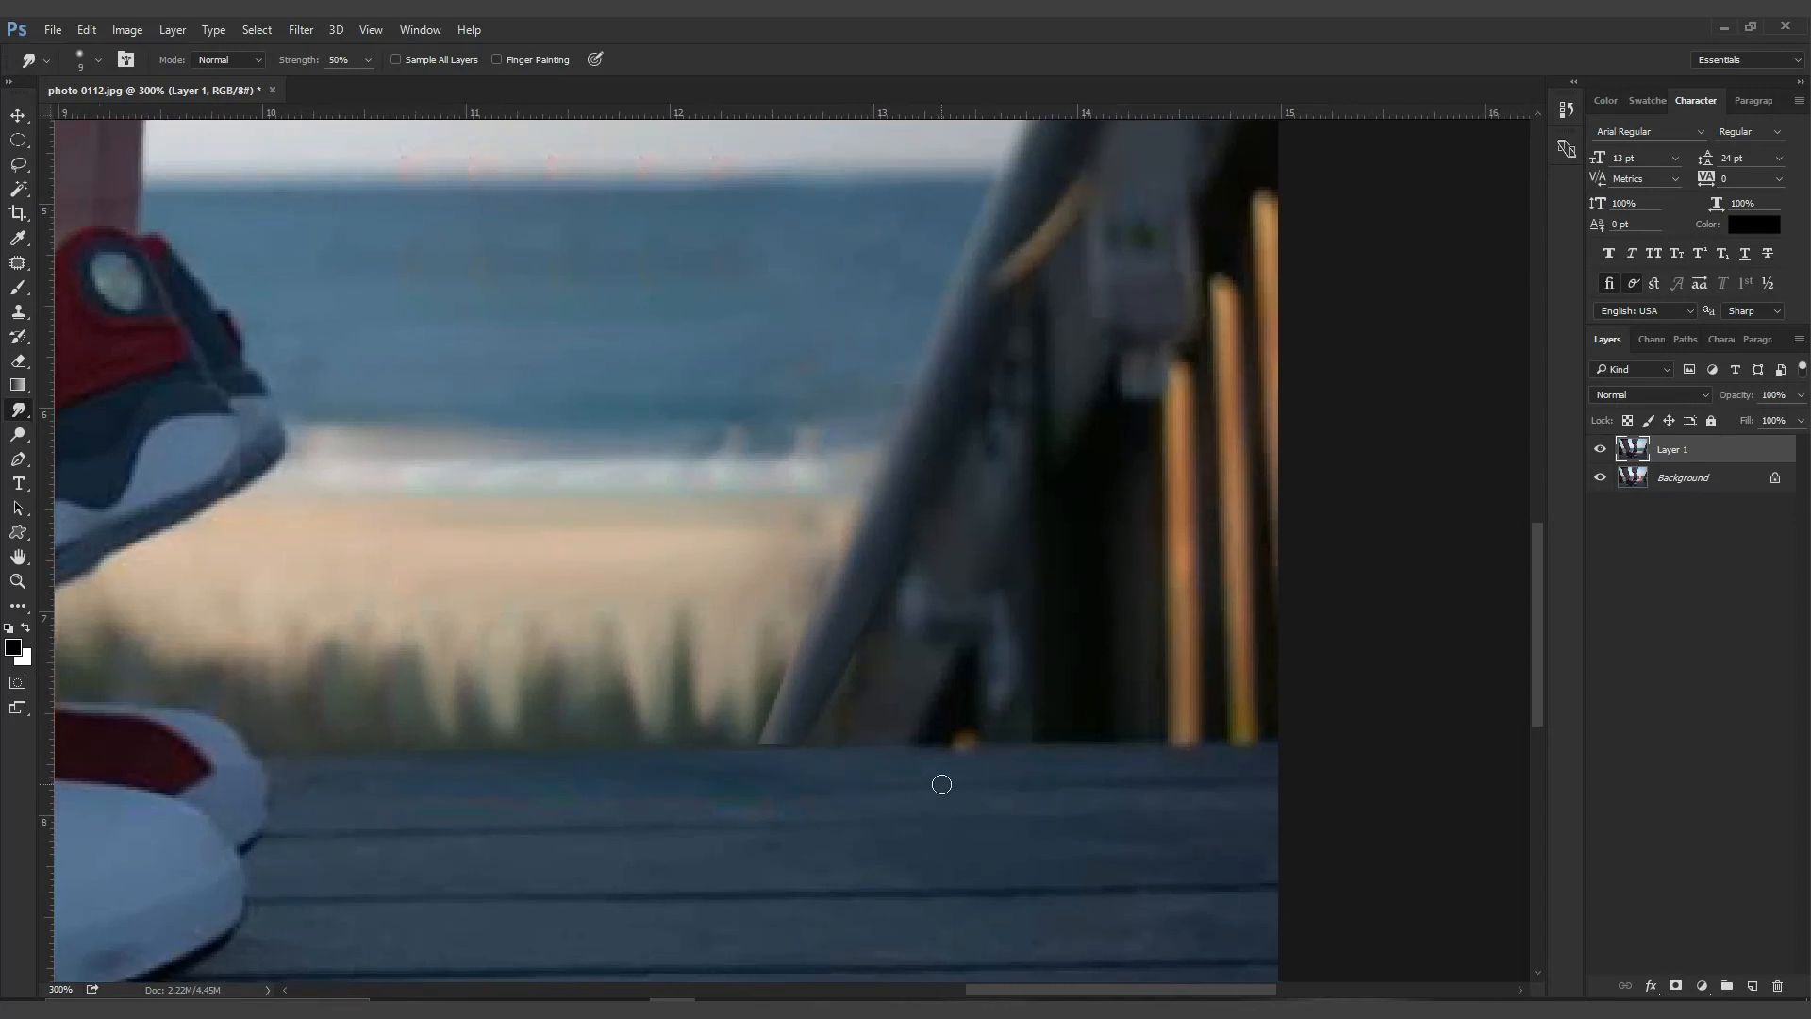
key("p")
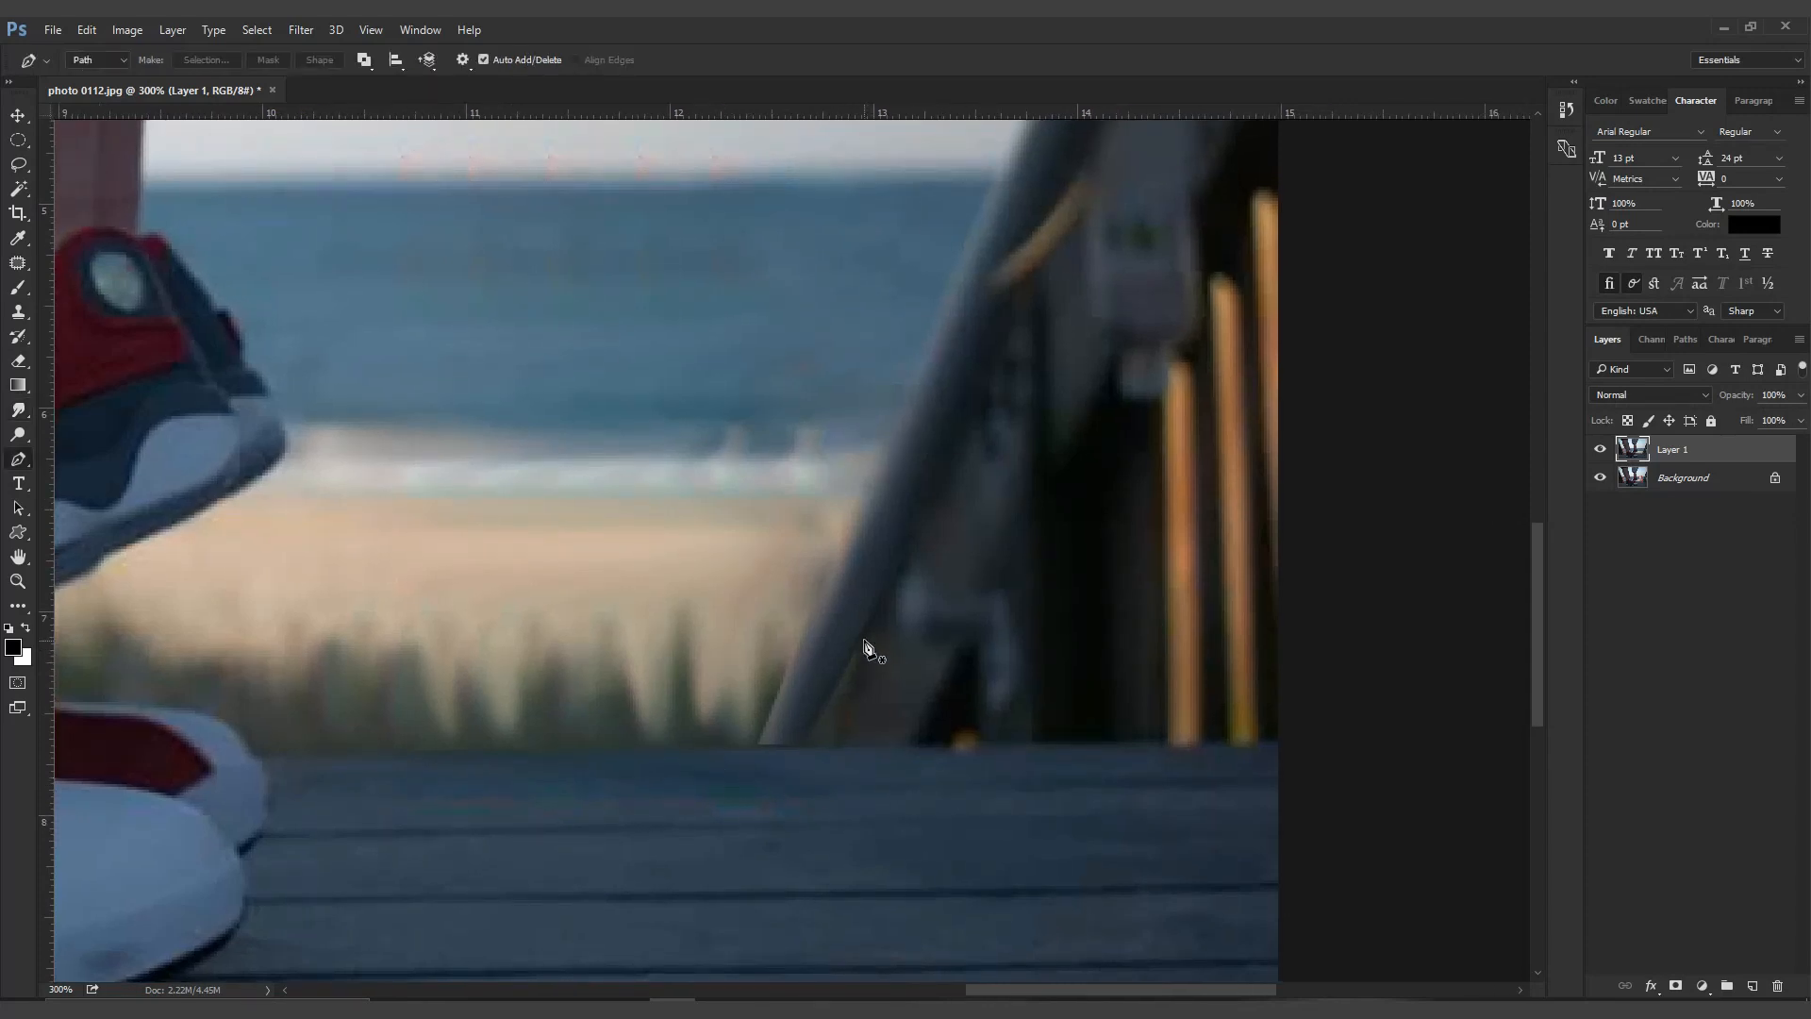
left_click(865, 631)
left_click(809, 747)
left_click(806, 747)
left_click(885, 746)
left_click(899, 649)
left_click(865, 631)
key("ctrl+Return")
Smudge the dark panel beside the railing's base inside the selection with a 10 px brush
left_click(18, 409)
mouse_move(927, 659)
left_mouse_down()
mouse_move(843, 681)
mouse_move(849, 703)
mouse_move(884, 676)
mouse_move(841, 639)
mouse_move(863, 674)
mouse_move(854, 729)
left_mouse_up()
key("bracketright")
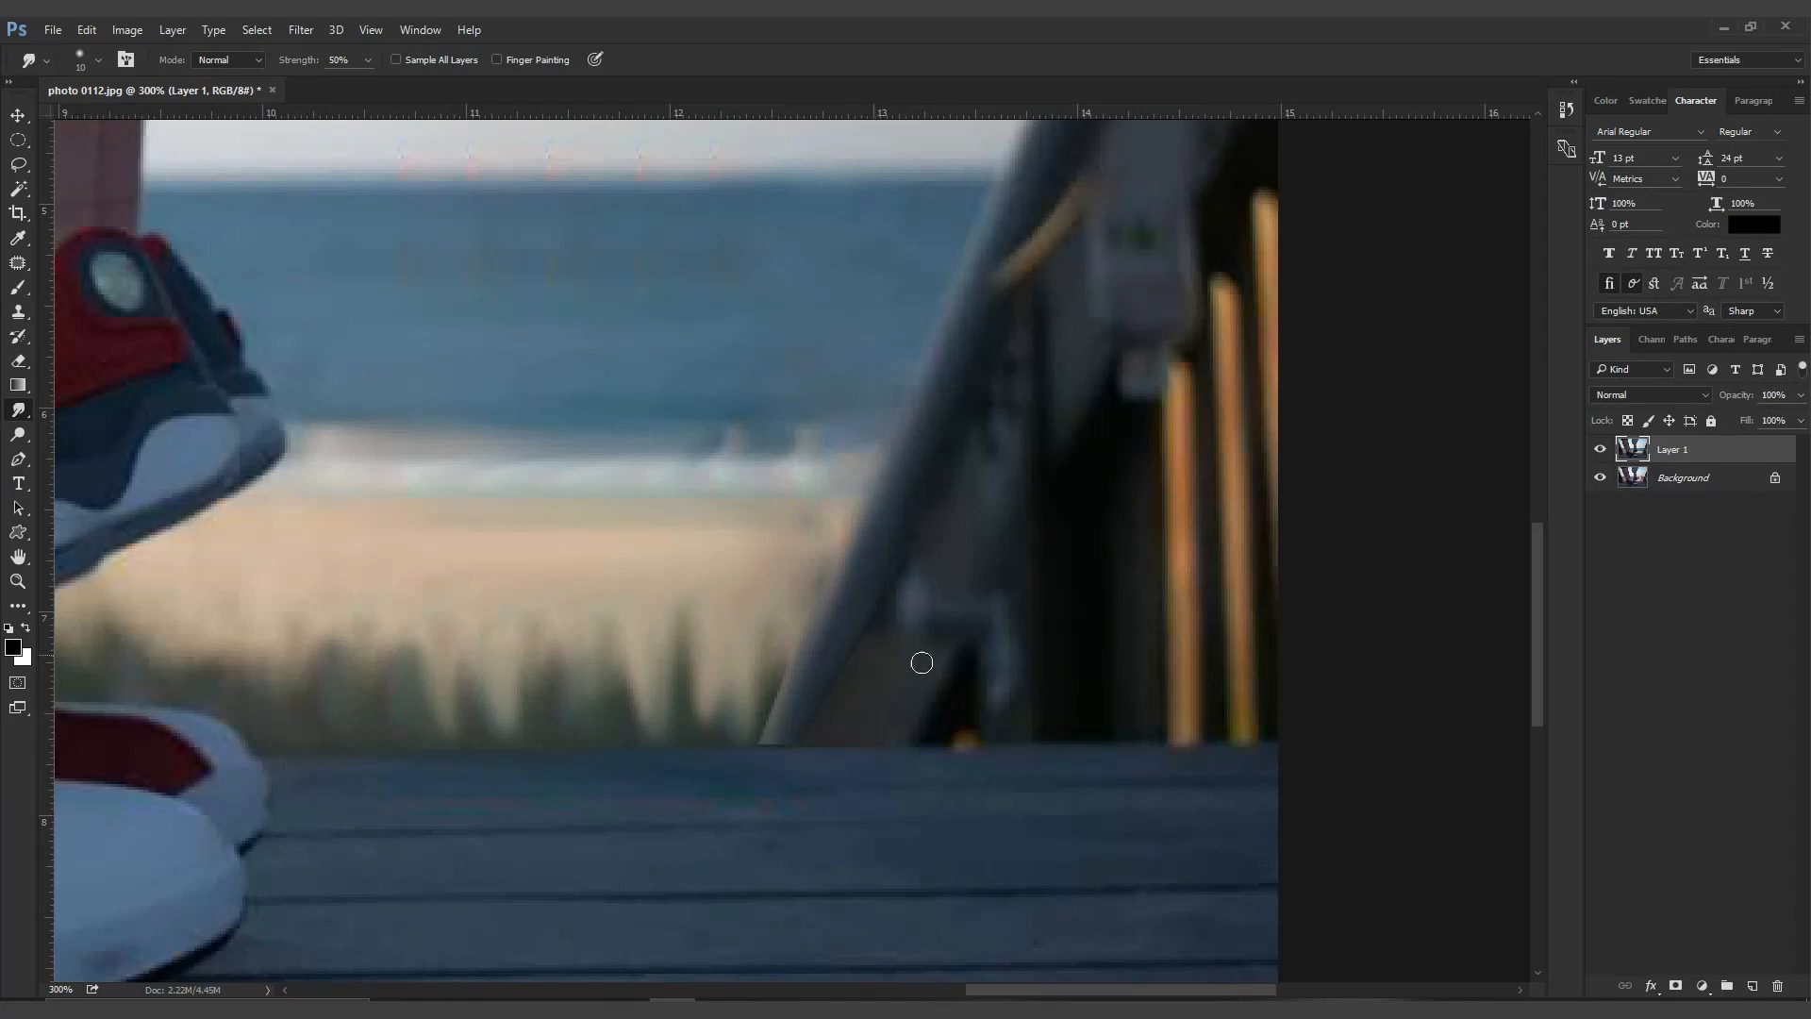
Outline the pointed foot of the railing, just above the deck edge, with a closed Pen path and convert it to a selection
left_click_drag(921, 662, 760, 739)
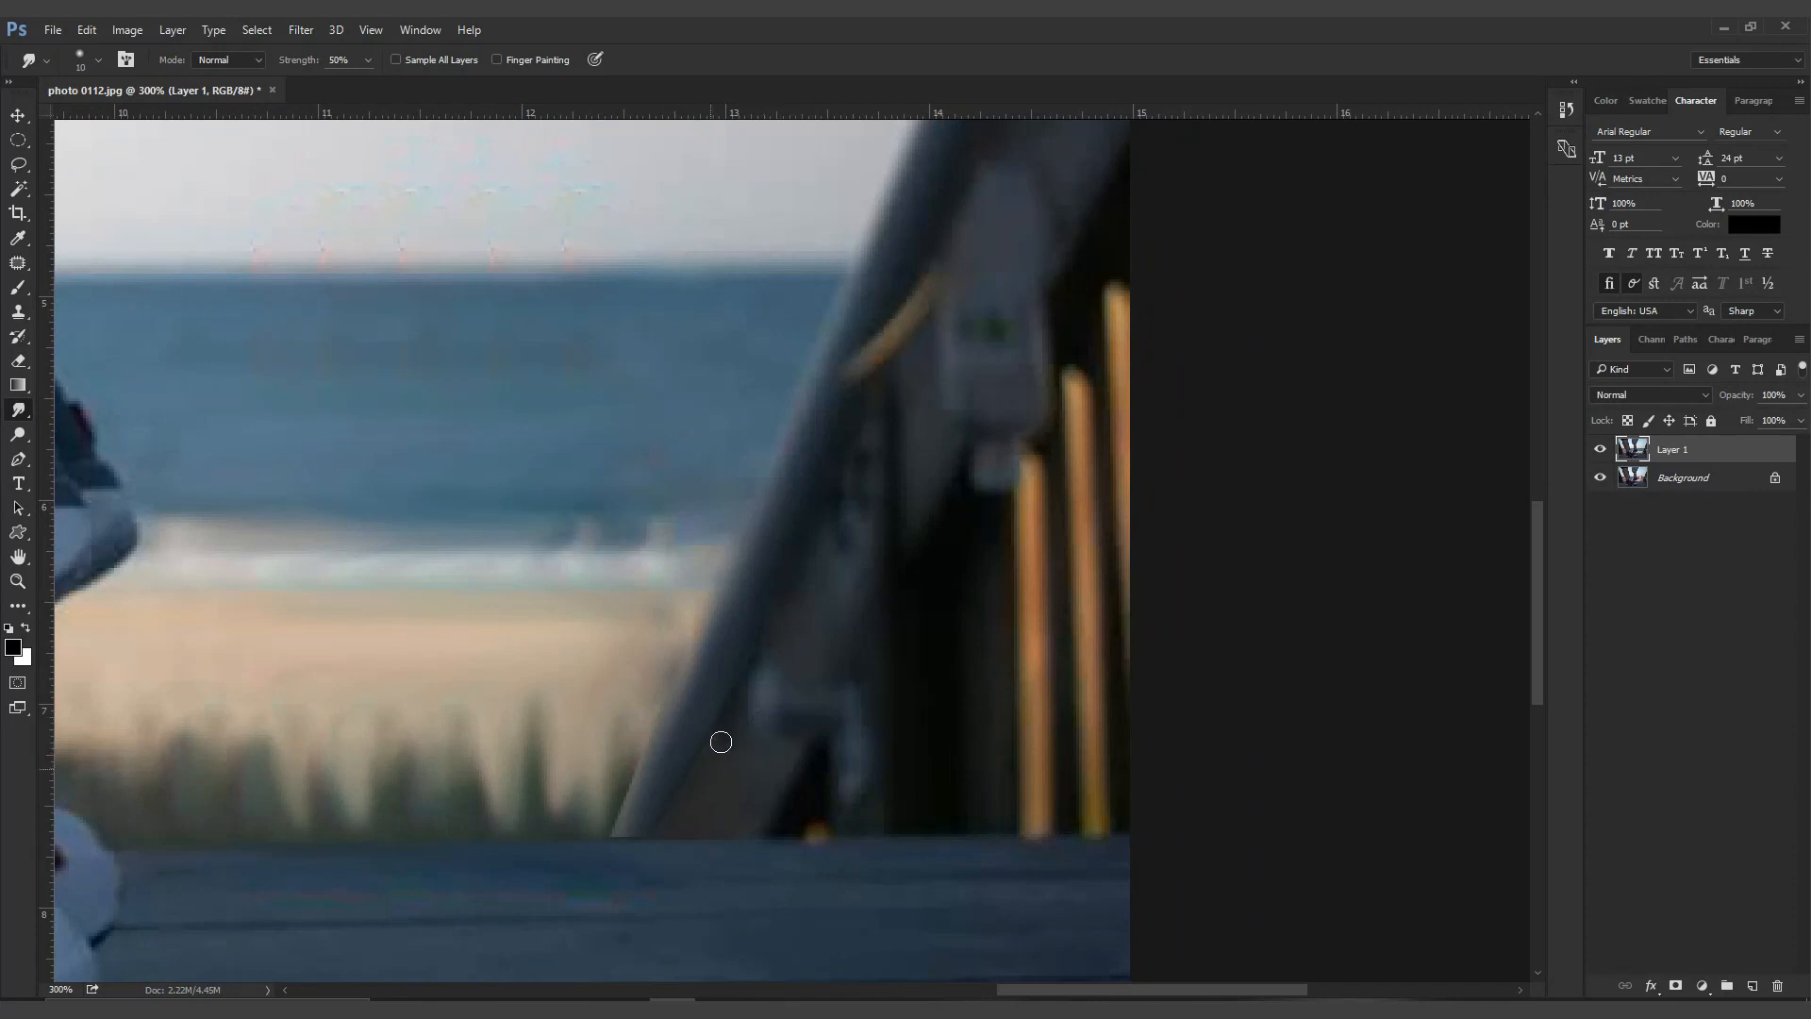
mouse_move(711, 829)
left_mouse_down()
mouse_move(866, 801)
mouse_move(868, 746)
mouse_move(674, 667)
mouse_move(663, 688)
left_mouse_up()
key("ctrl+plus")
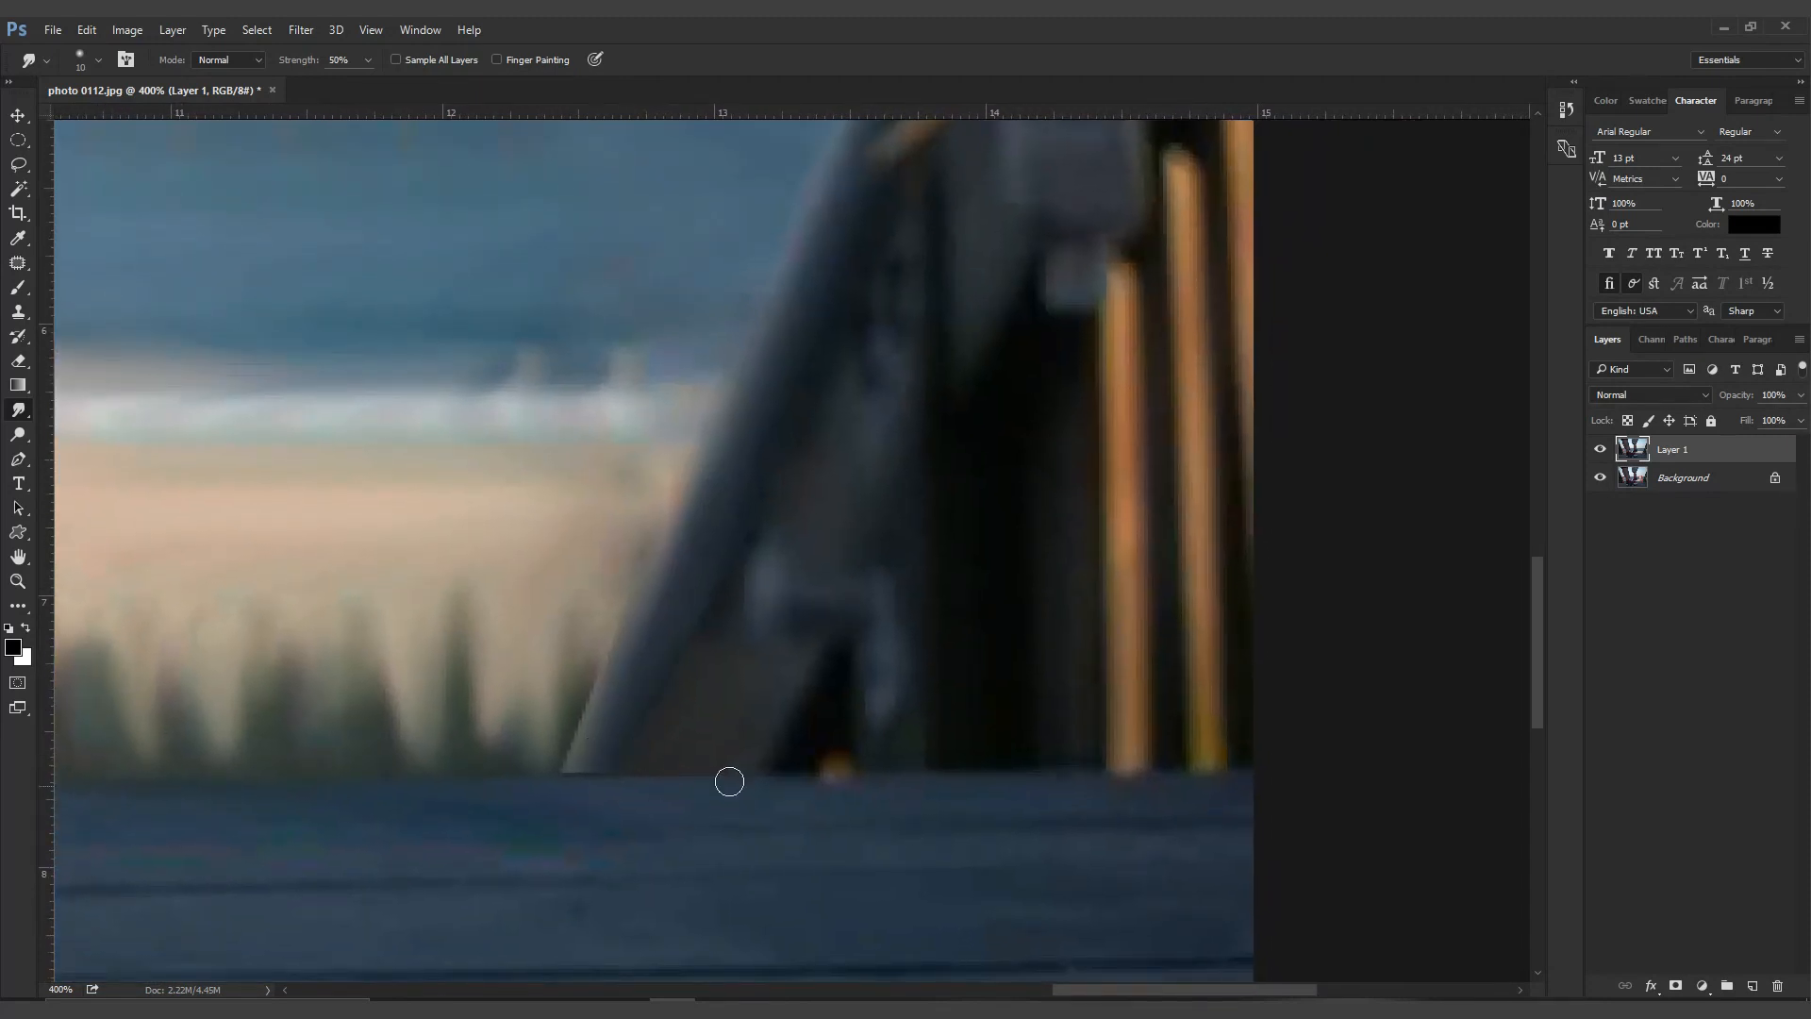
key("p")
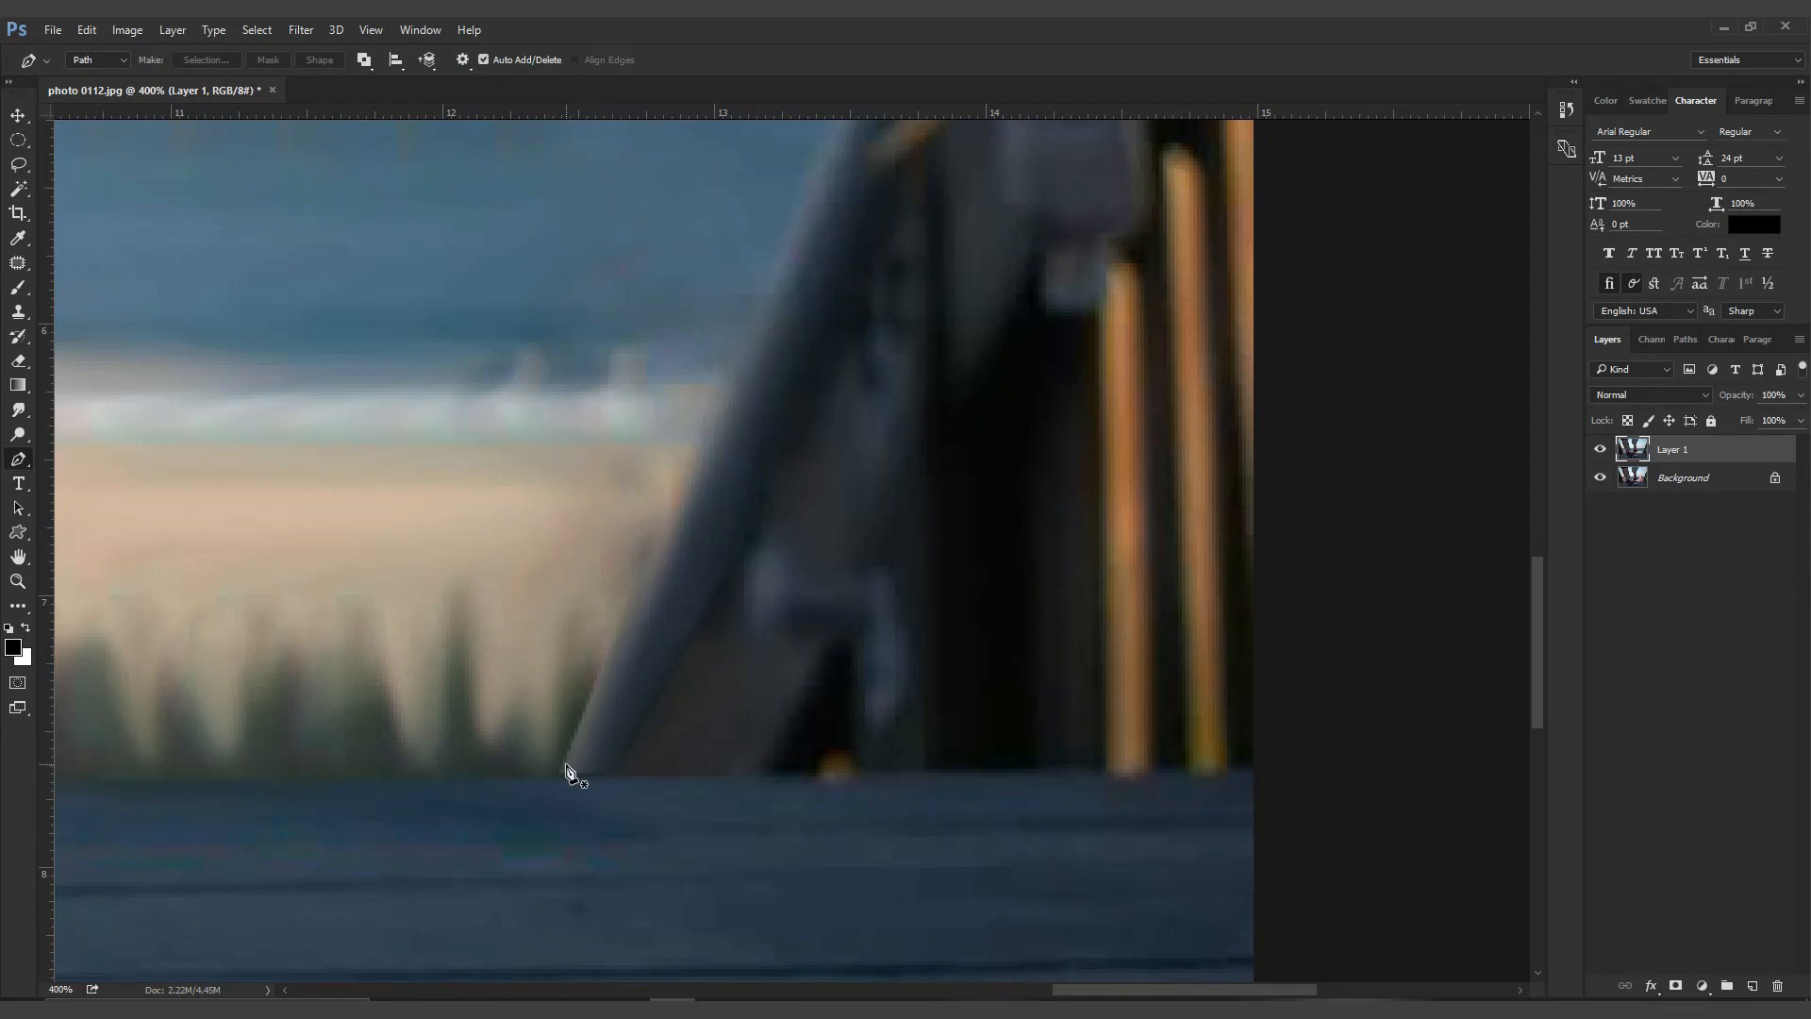
left_click(567, 757)
left_click(567, 758)
key("ctrl+Return")
Smudge the railing's foot inside the selection with an 8 px brush and deselect it
left_click(18, 409)
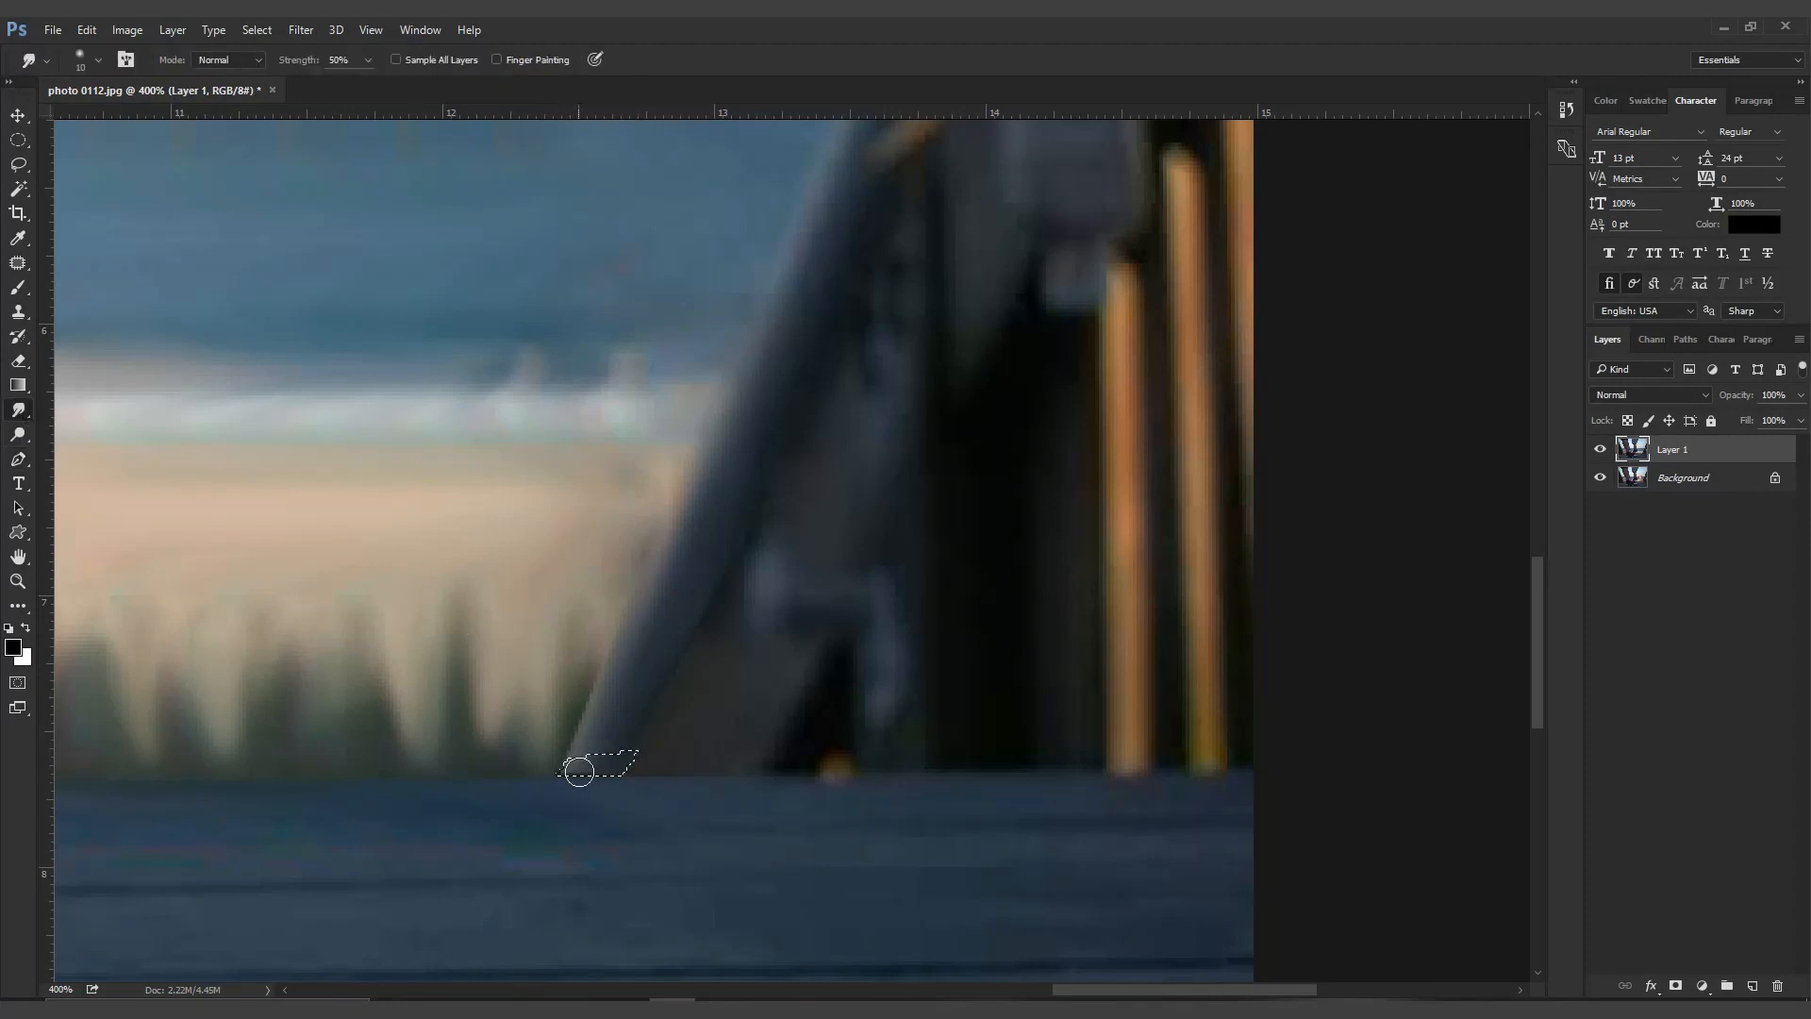
key("bracketleft")
key("bracketleft")
key("ctrl+d")
key("ctrl+0")
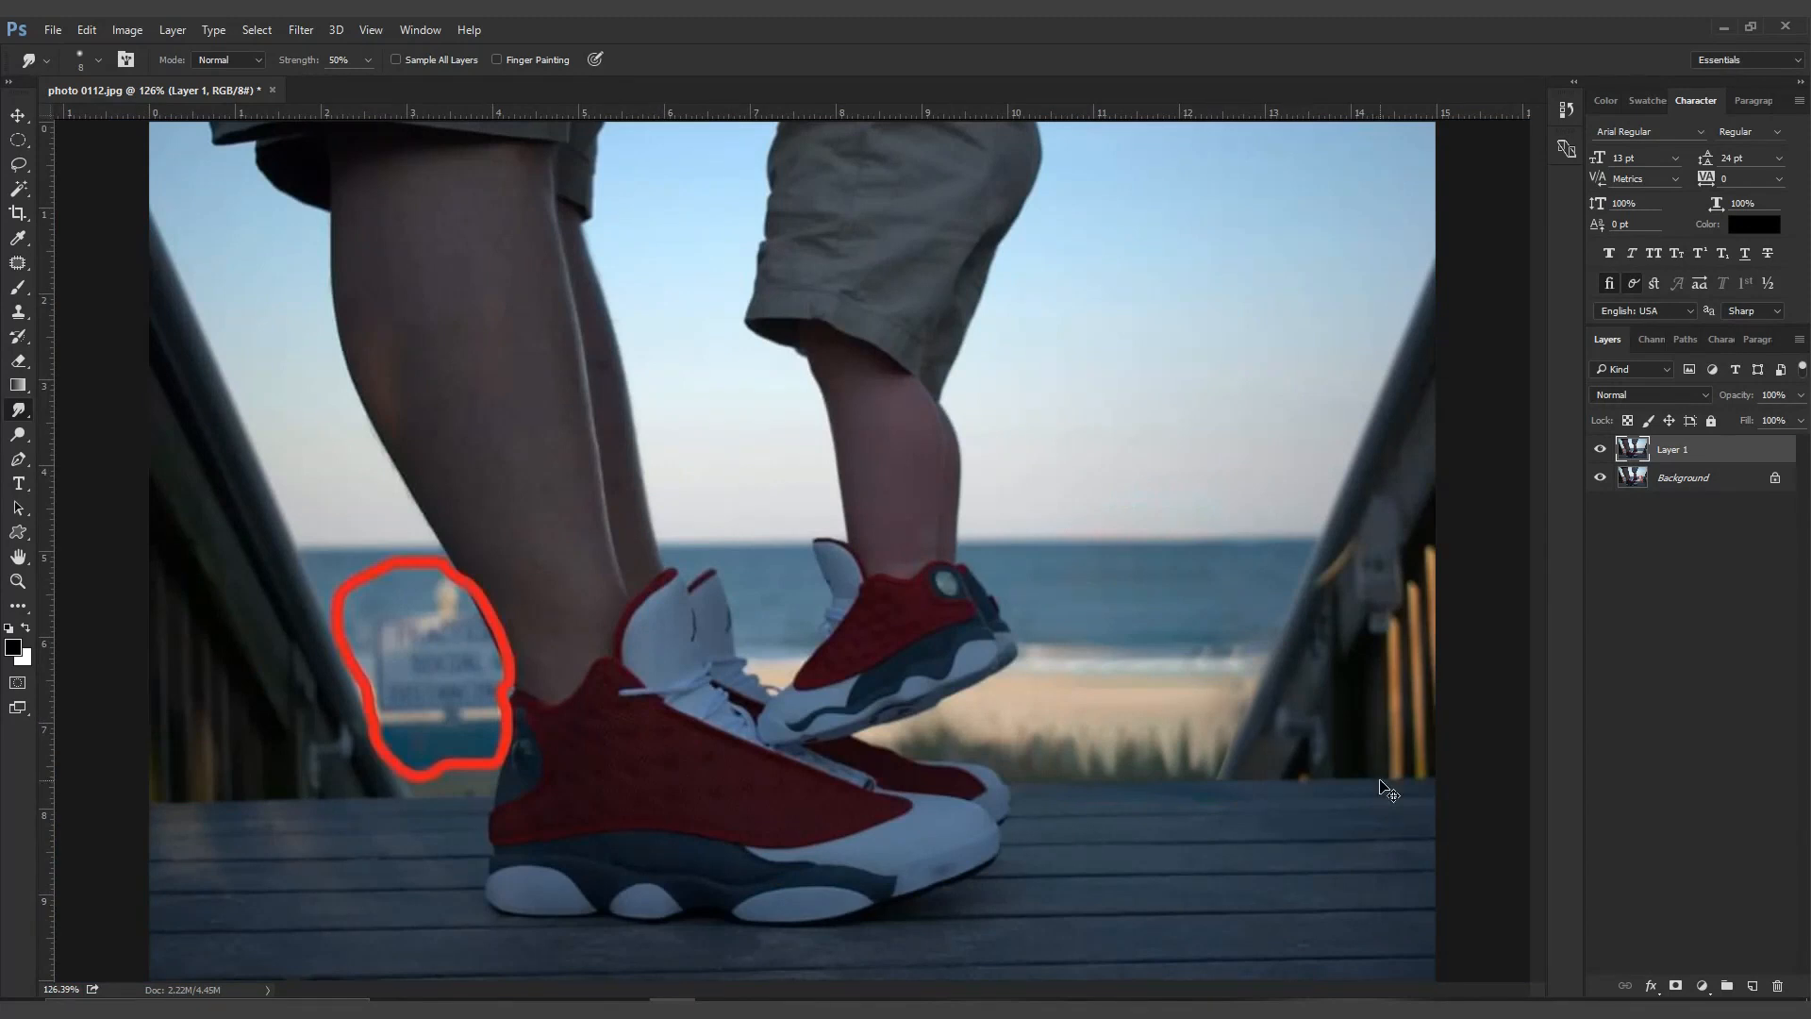
Outline the patched sea and sand between the child's shoe and the railing with a closed Pen path, following the railing's edge, and convert it to a selection
key("ctrl+plus")
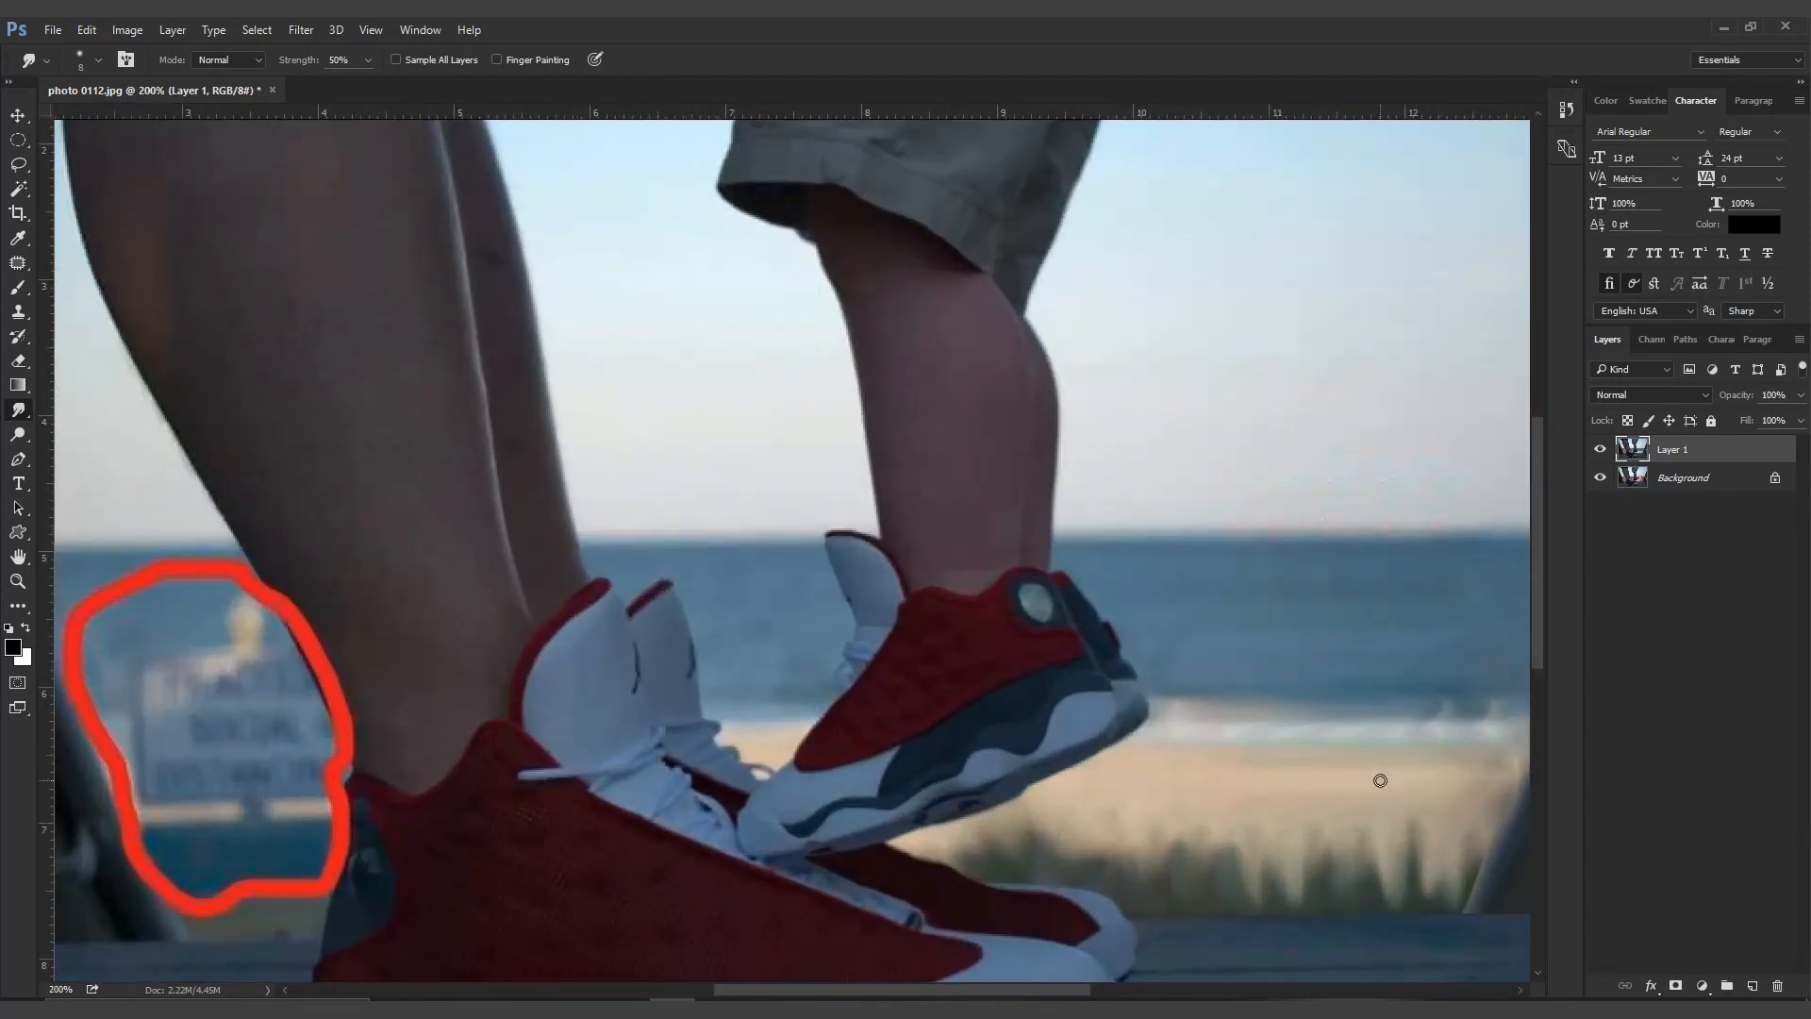
left_click_drag(1319, 743, 652, 668)
left_click_drag(840, 641, 743, 655)
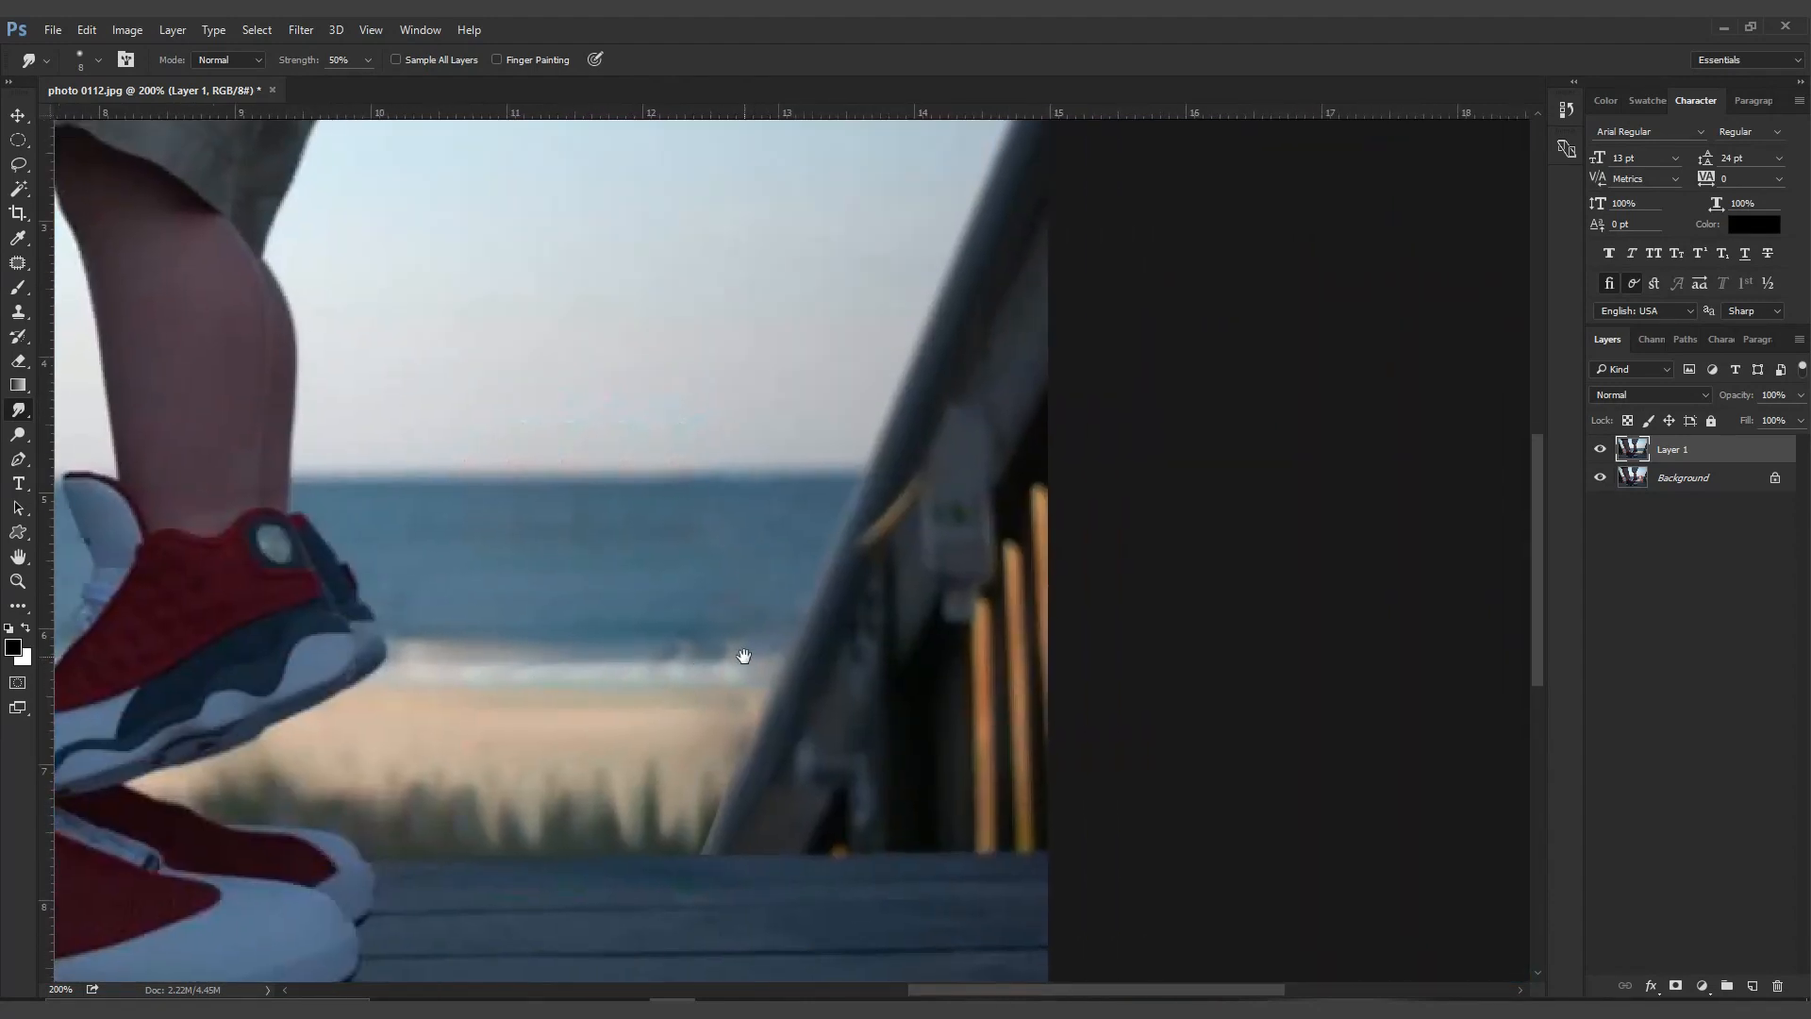
key("p")
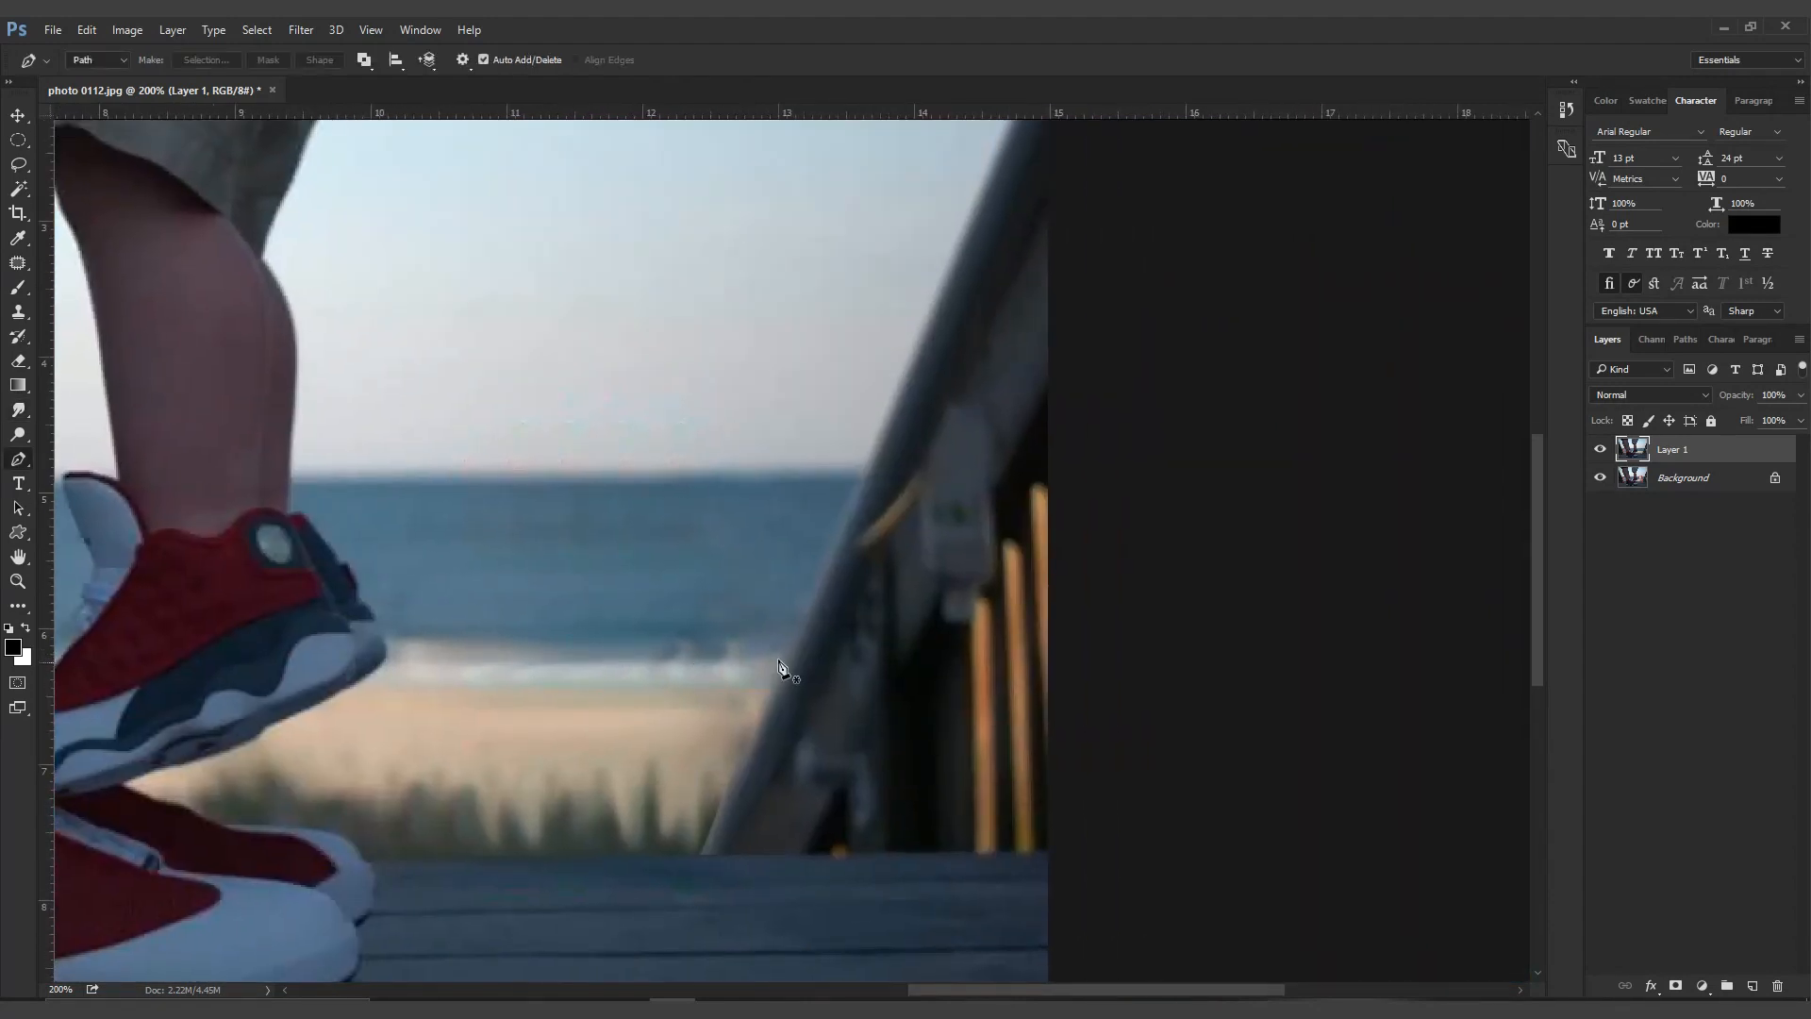
left_click(848, 503)
left_click_drag(726, 790, 700, 842)
left_click(390, 782)
left_click(421, 430)
left_click(848, 502)
key("ctrl+Return")
Smudge the sea, surf line and sand smooth inside the selection with a 15 to 20 px brush and deselect it
left_click(18, 409)
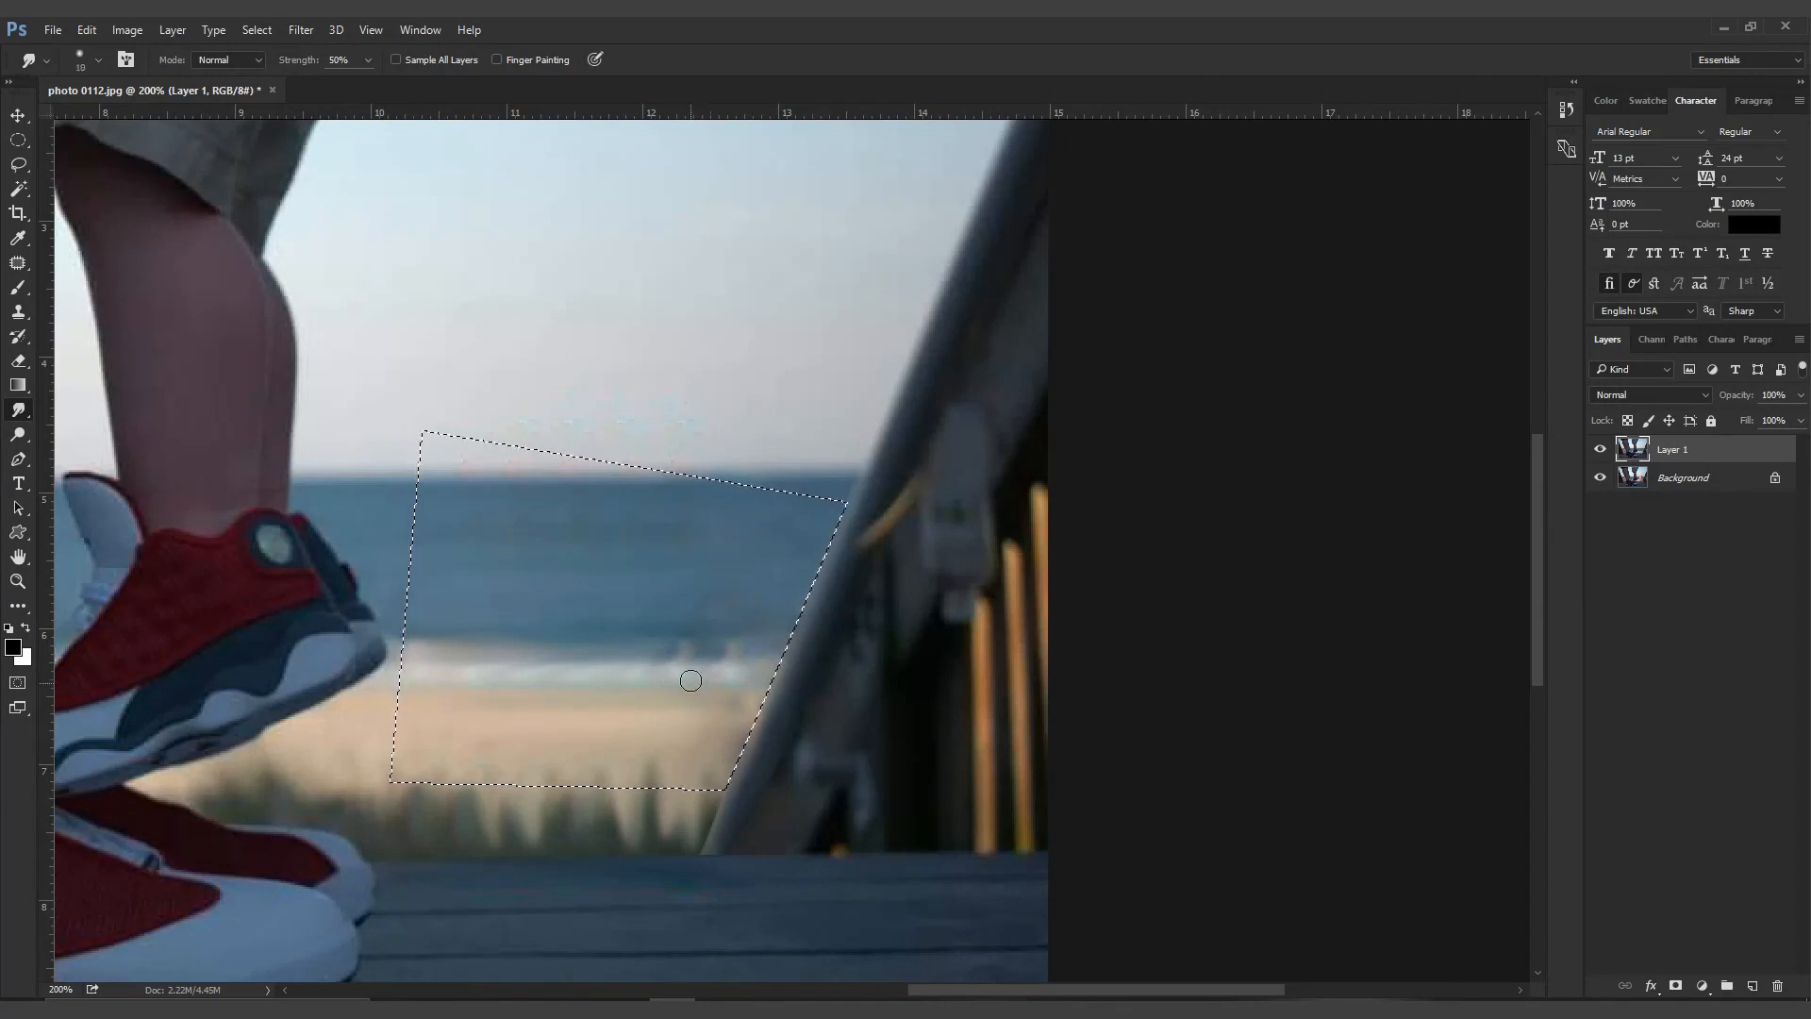
key("bracketright")
key("bracketright")
key("bracketright")
key("bracketleft")
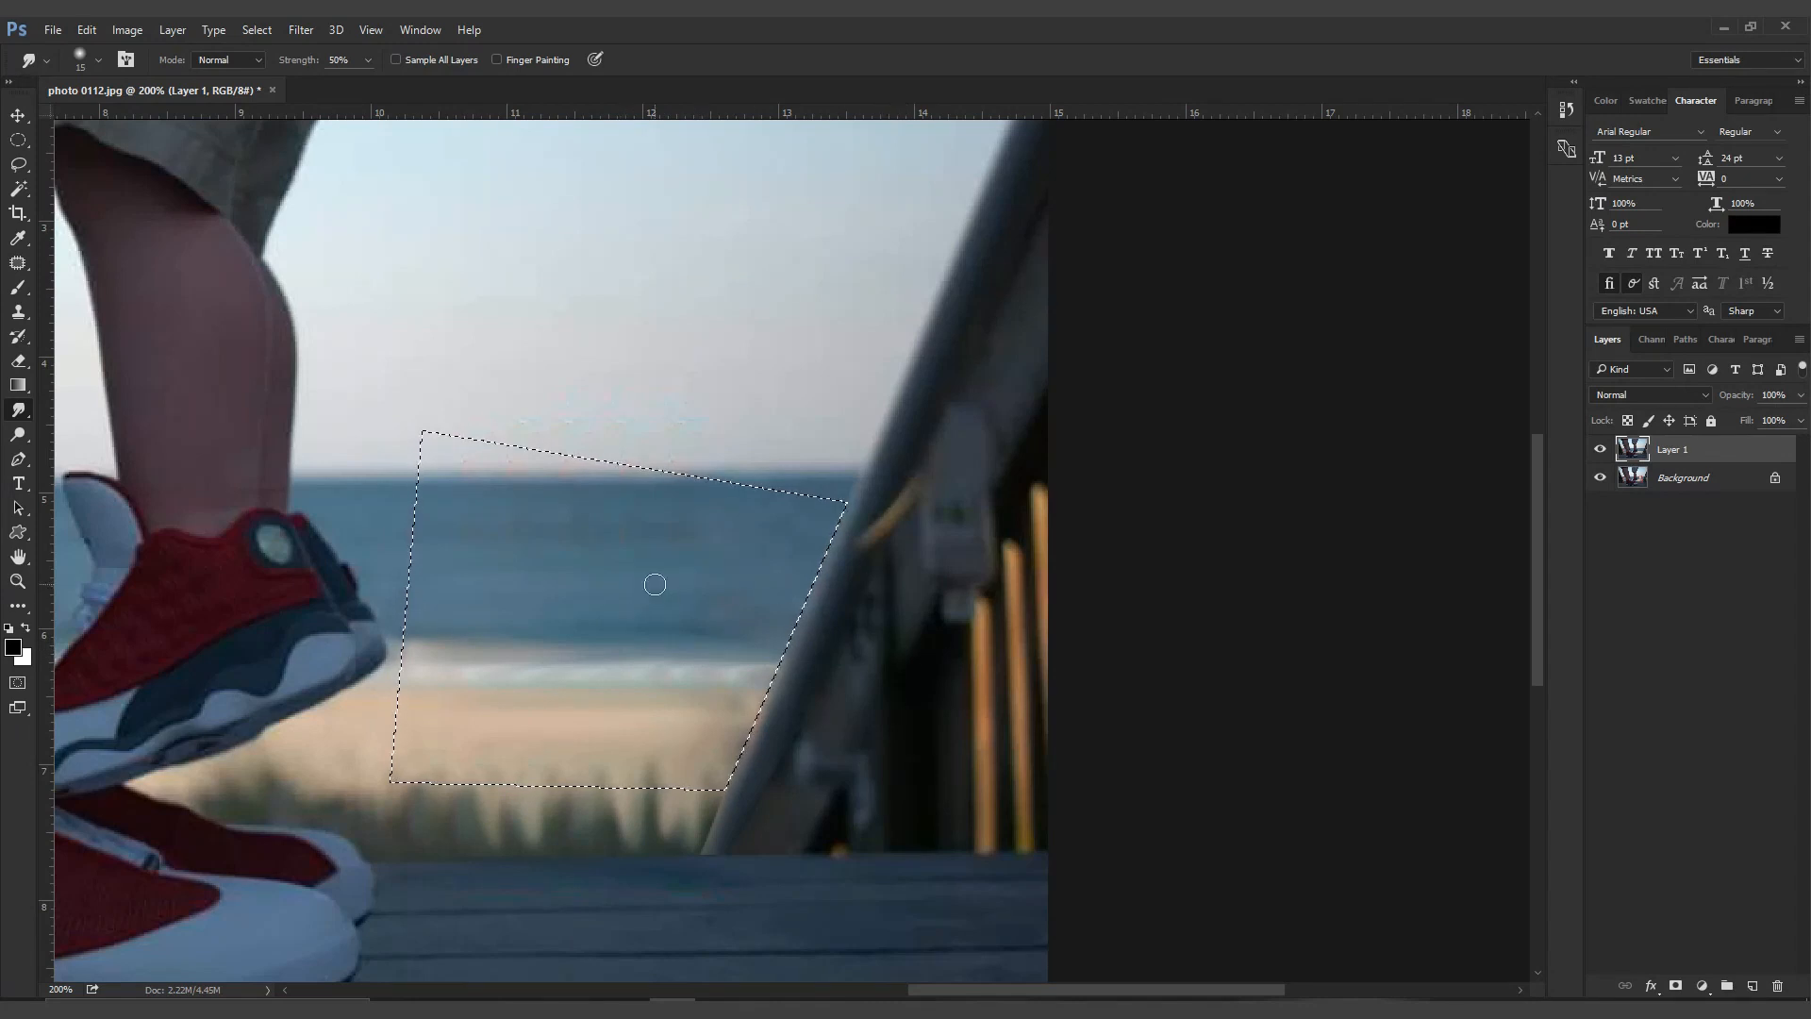
key("ctrl+0")
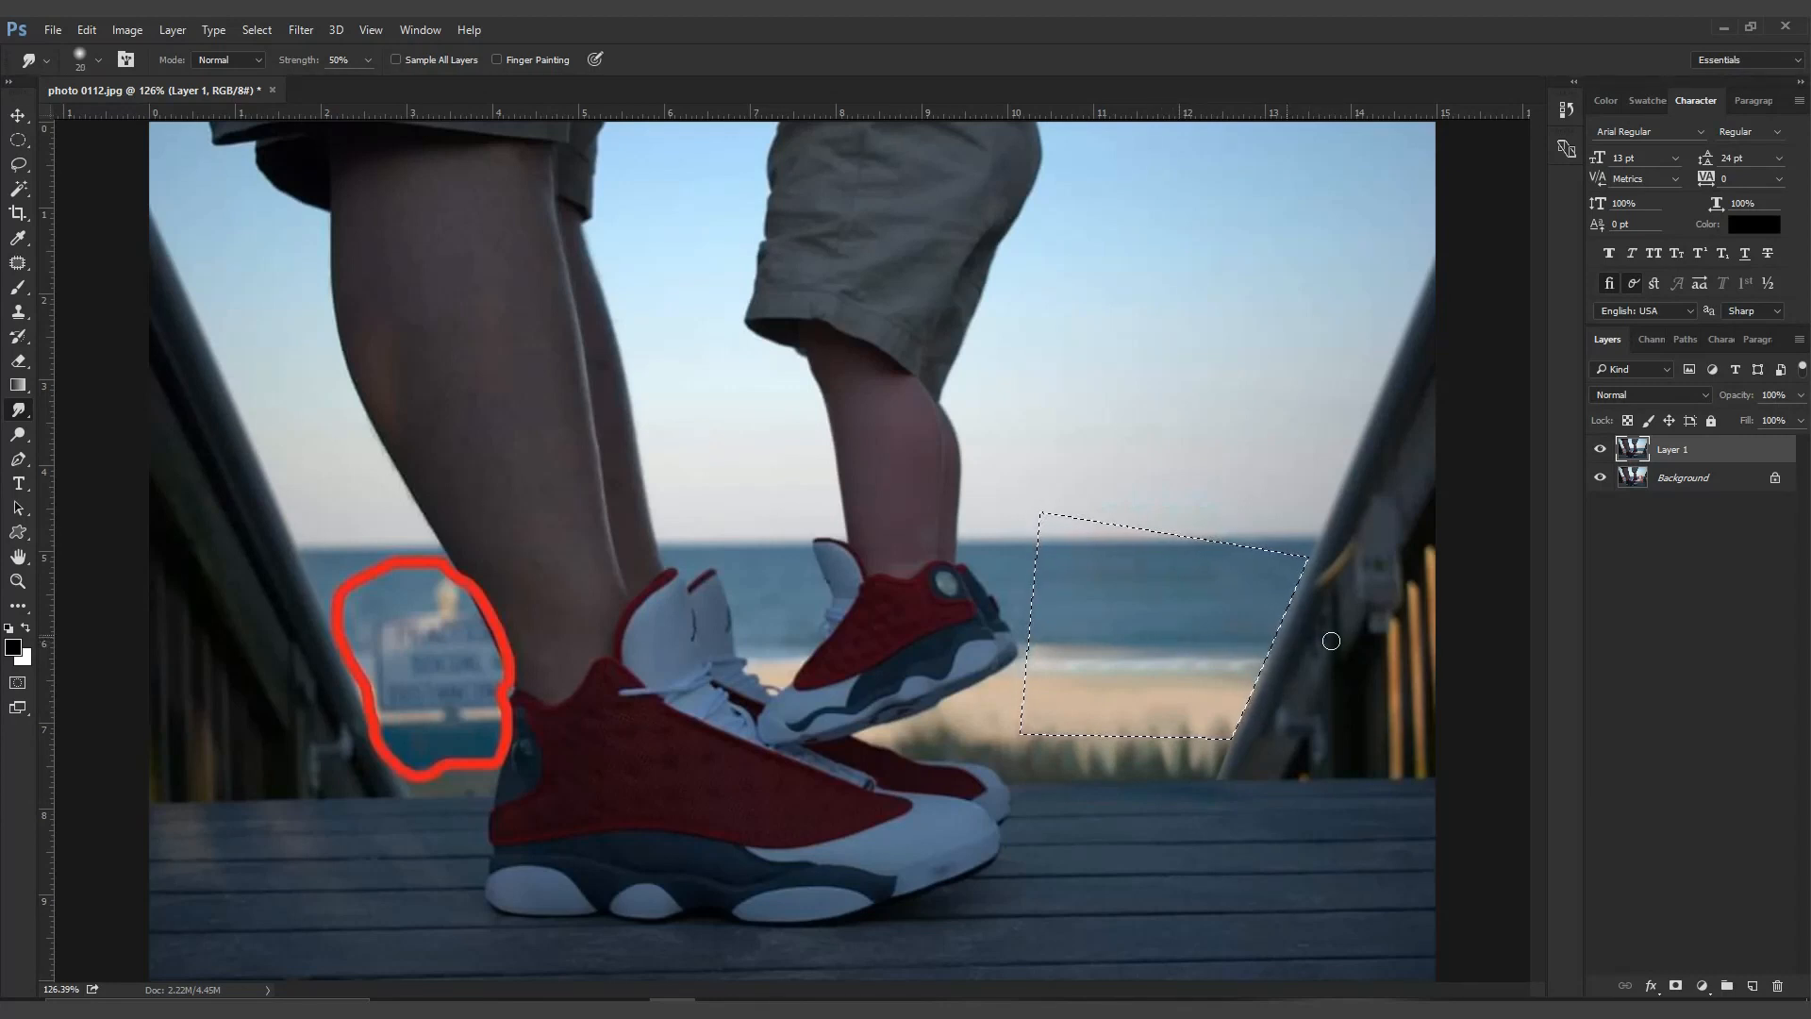
key("bracketleft")
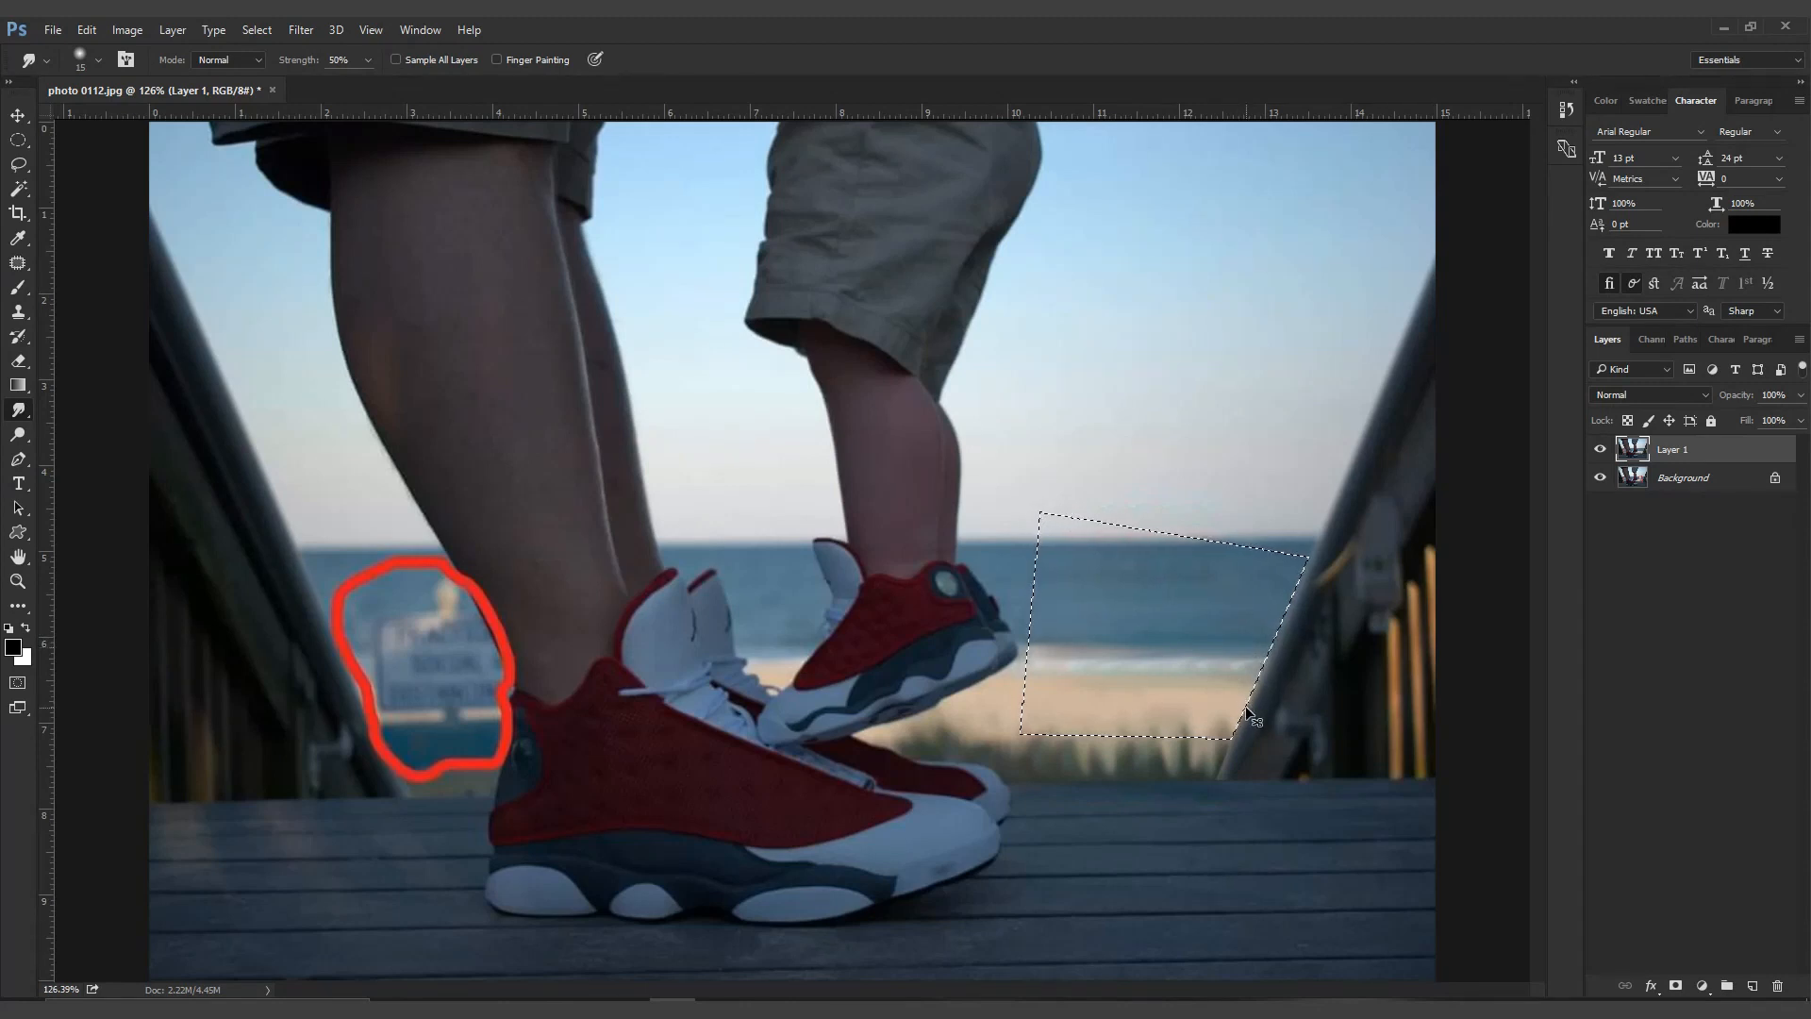
key("ctrl+d")
Try to patch the red-marked sign behind the adult's leg with the clean beach between the child's shoe and the railing
key("ctrl+plus")
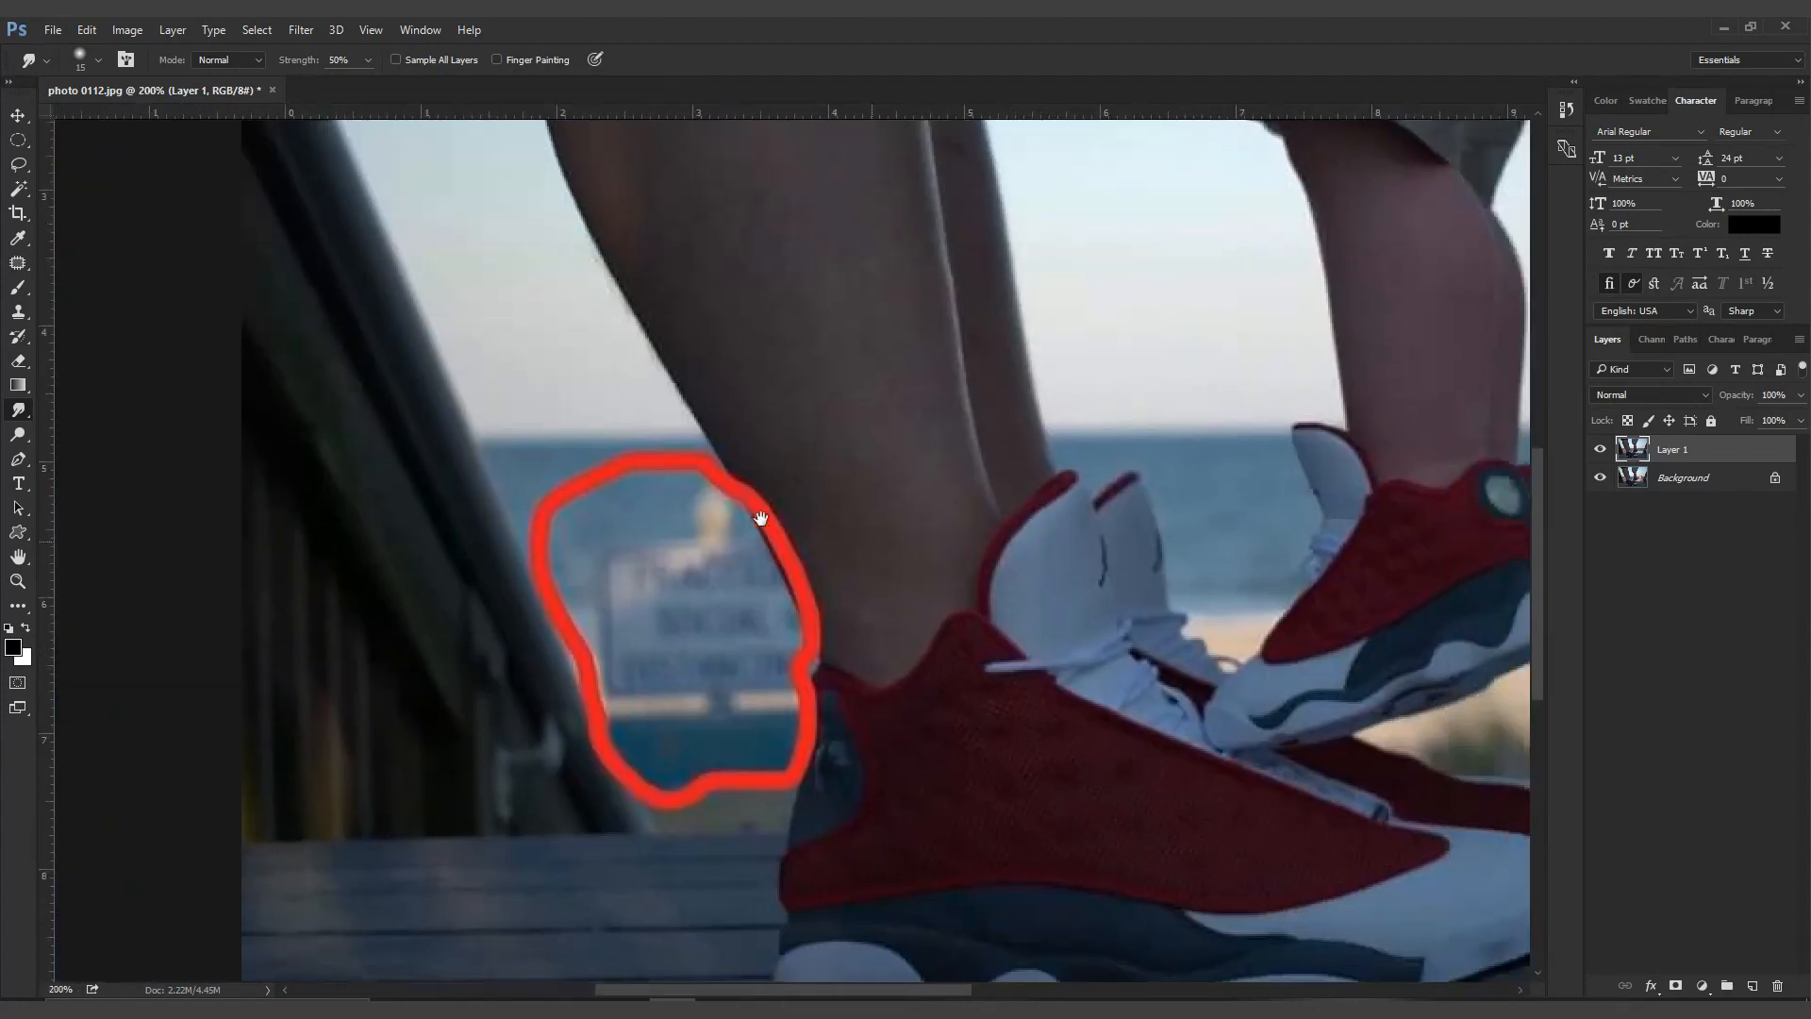
mouse_move(760, 518)
left_mouse_down()
mouse_move(550, 566)
mouse_move(611, 615)
left_mouse_up()
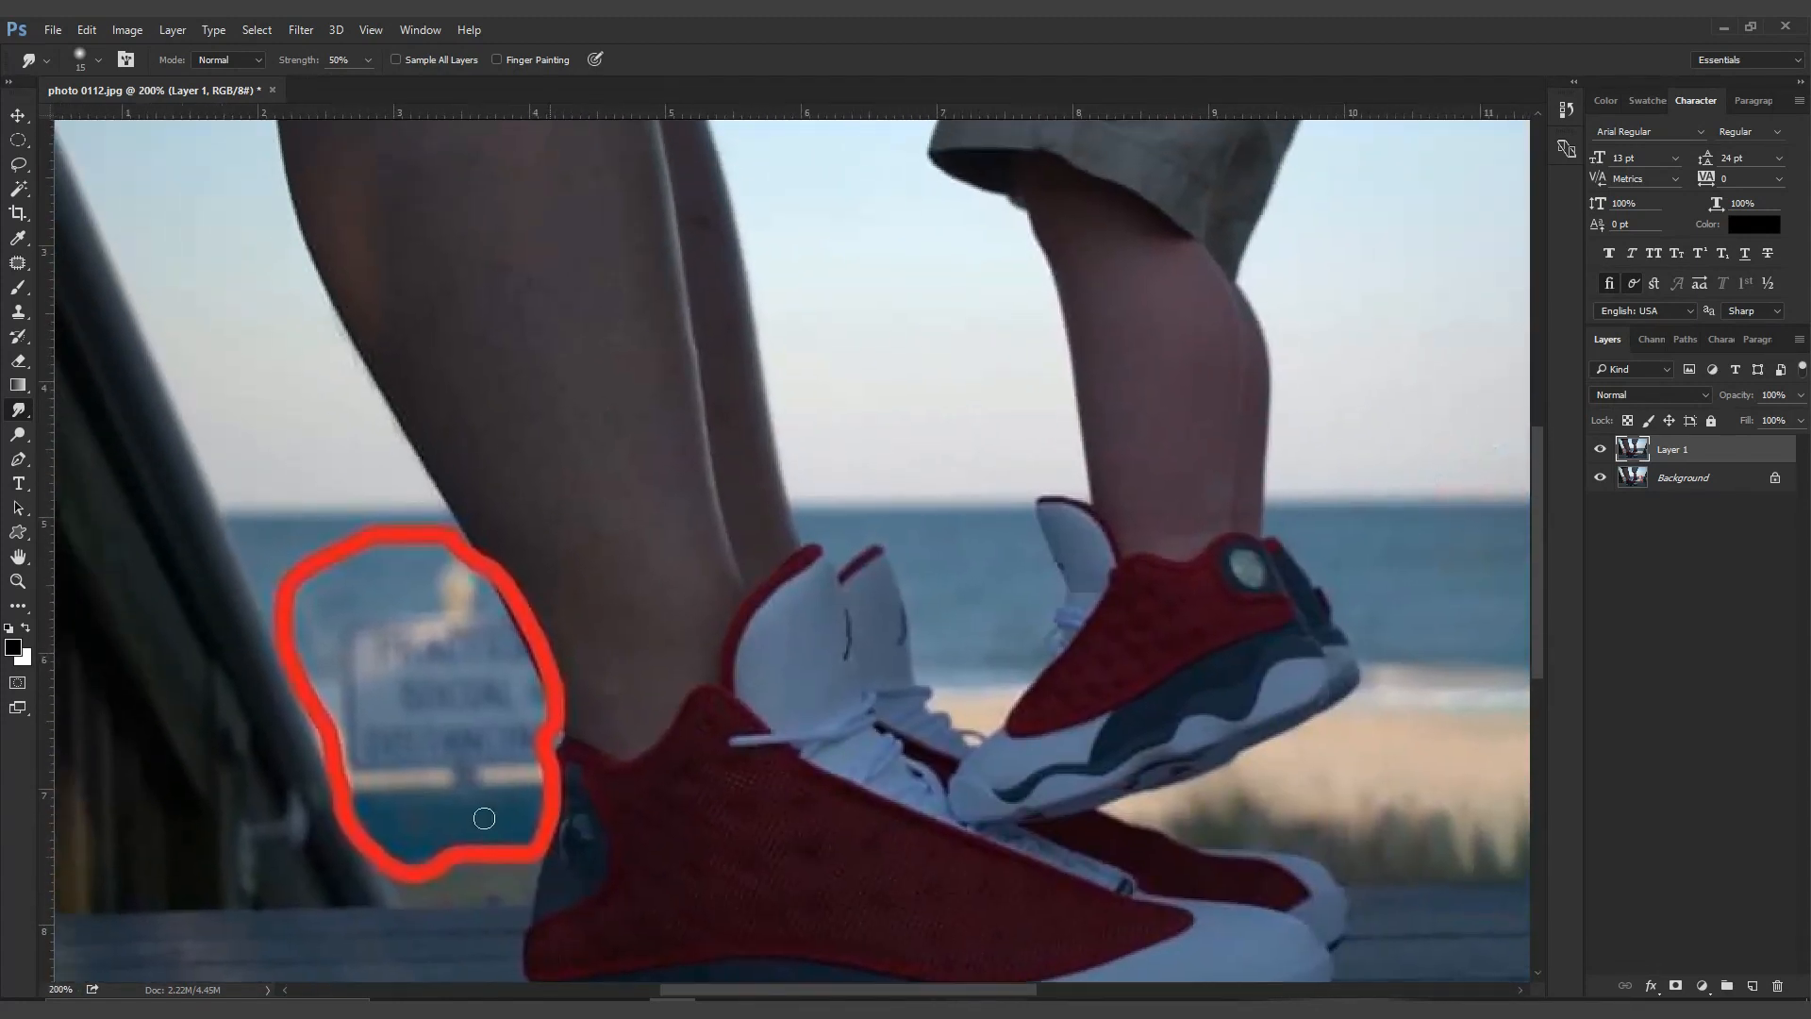
key("ctrl+0")
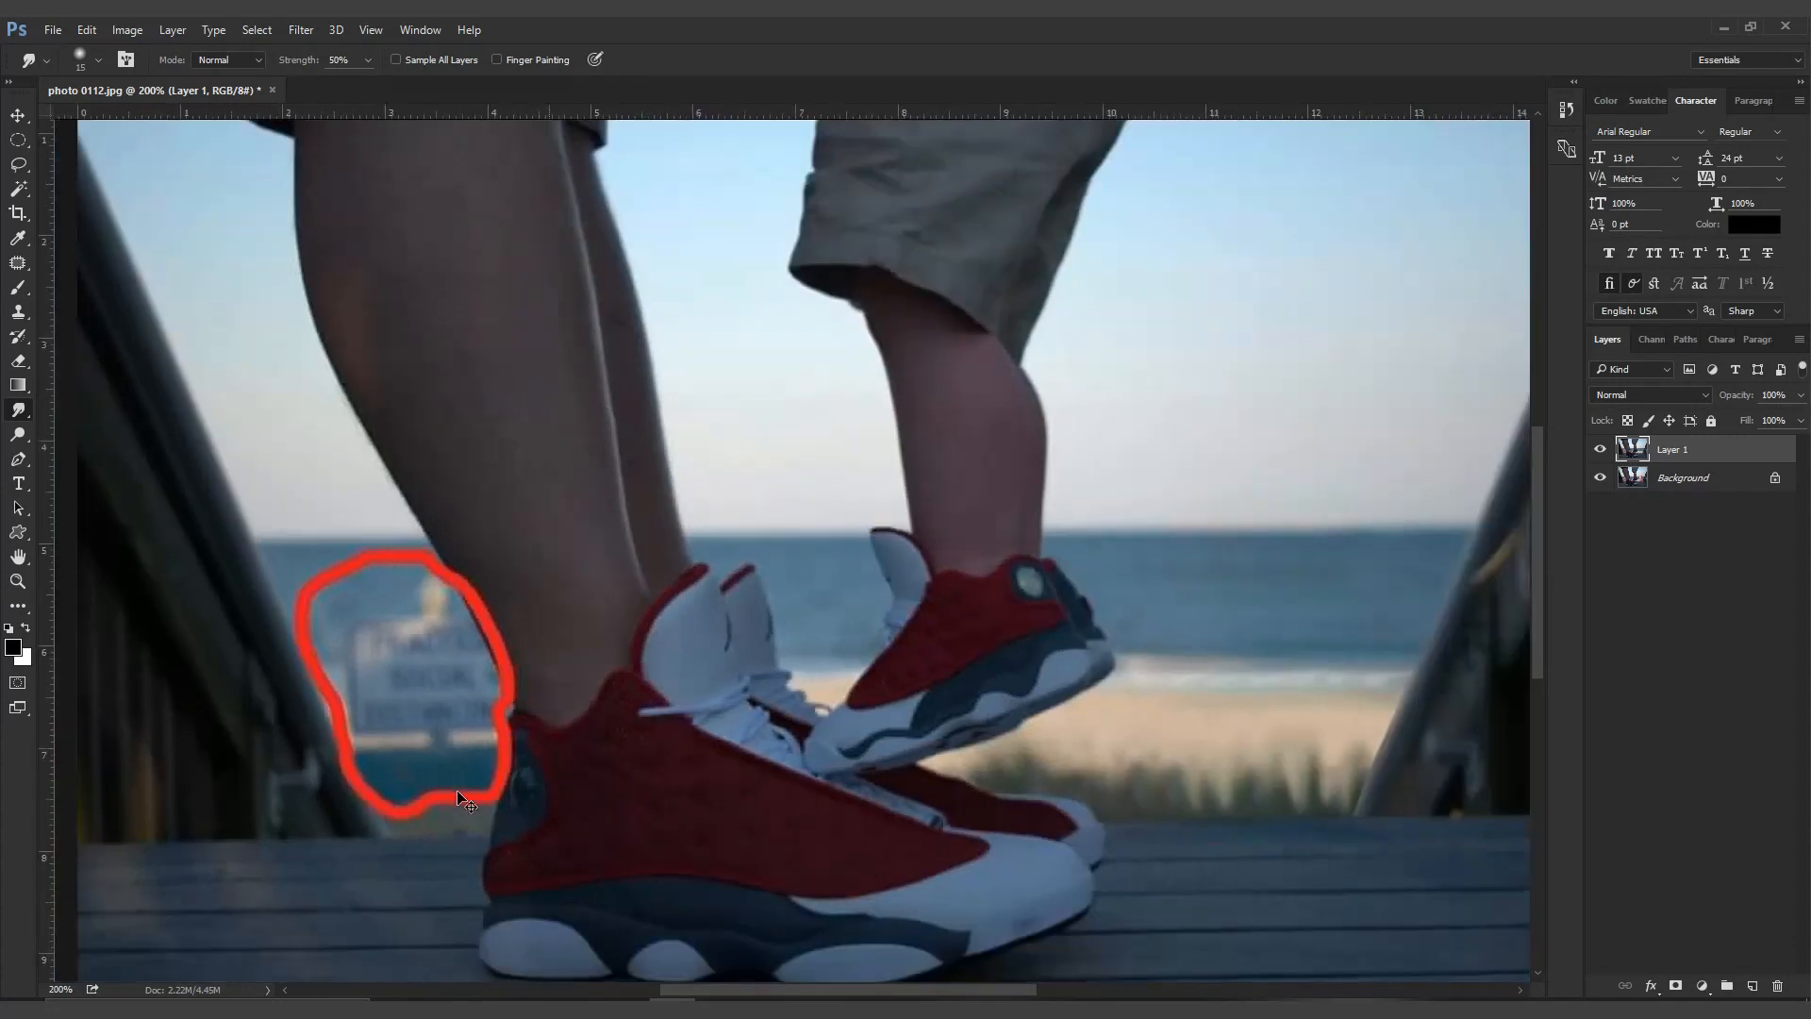
key("j")
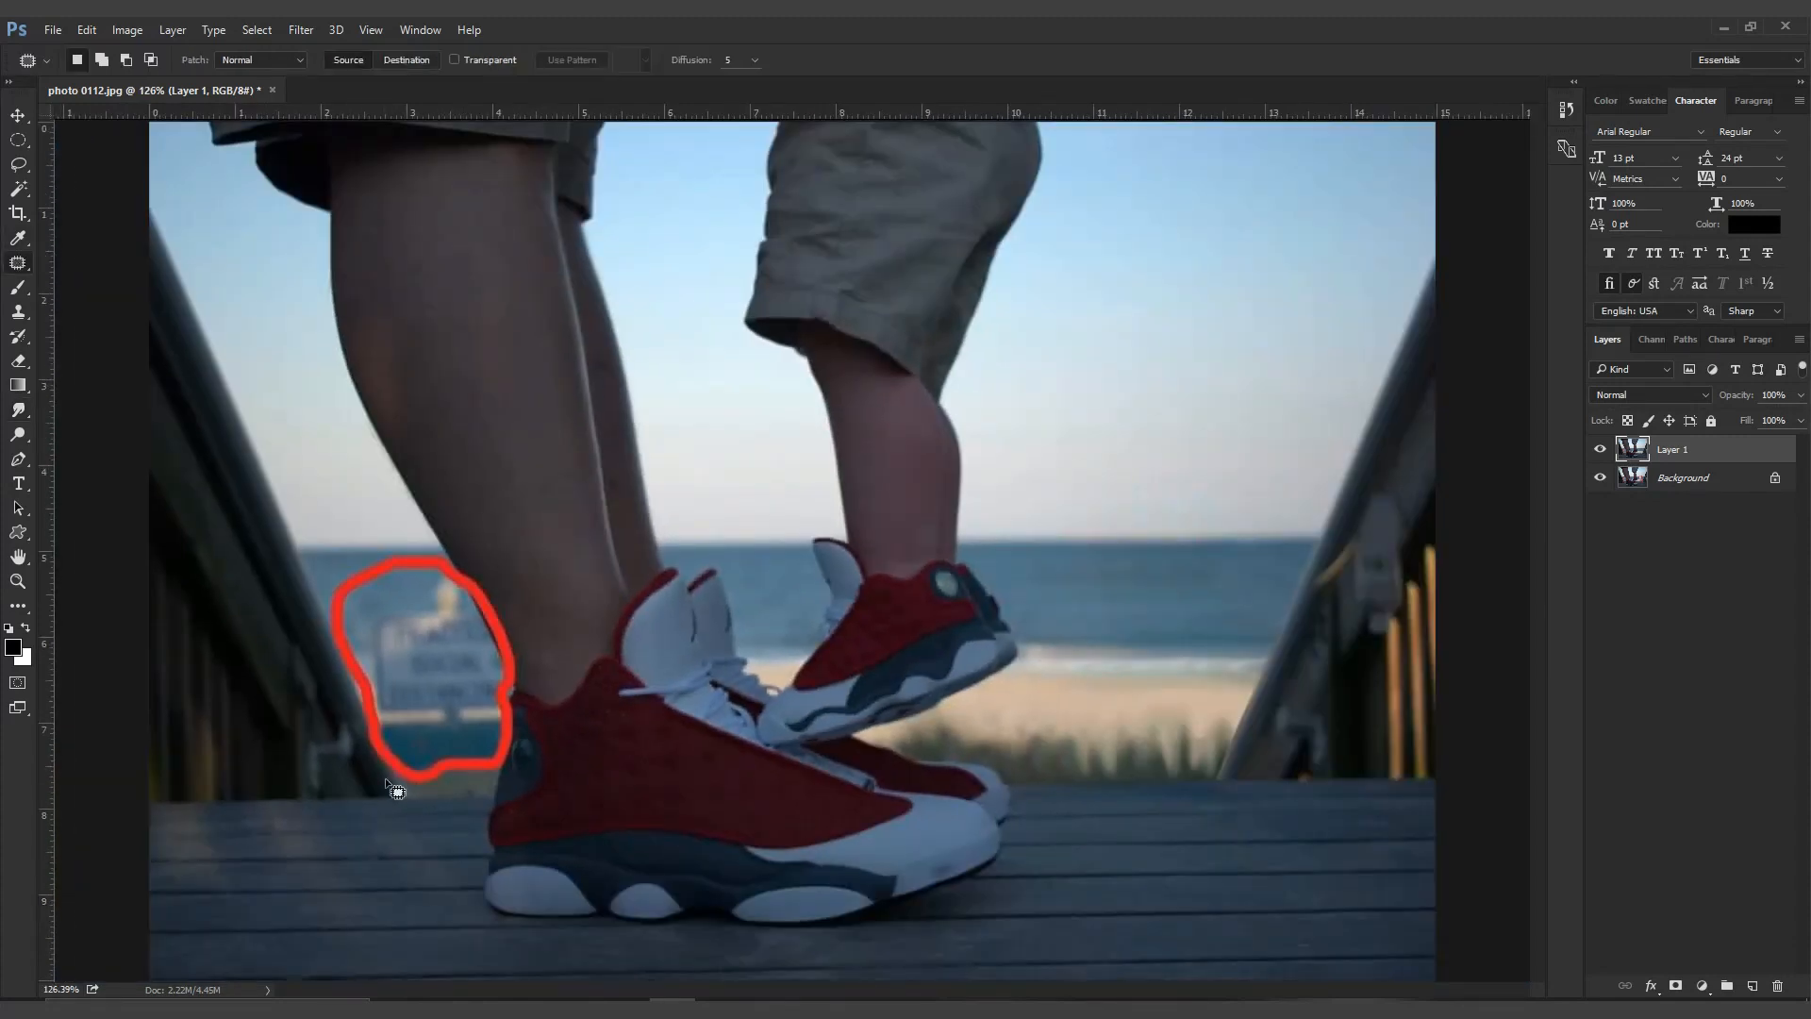
mouse_move(363, 750)
left_mouse_down()
mouse_move(323, 649)
mouse_move(328, 580)
left_mouse_up()
mouse_move(520, 623)
left_mouse_down()
mouse_move(520, 757)
mouse_move(423, 794)
left_mouse_up()
left_click_drag(434, 695, 1134, 694)
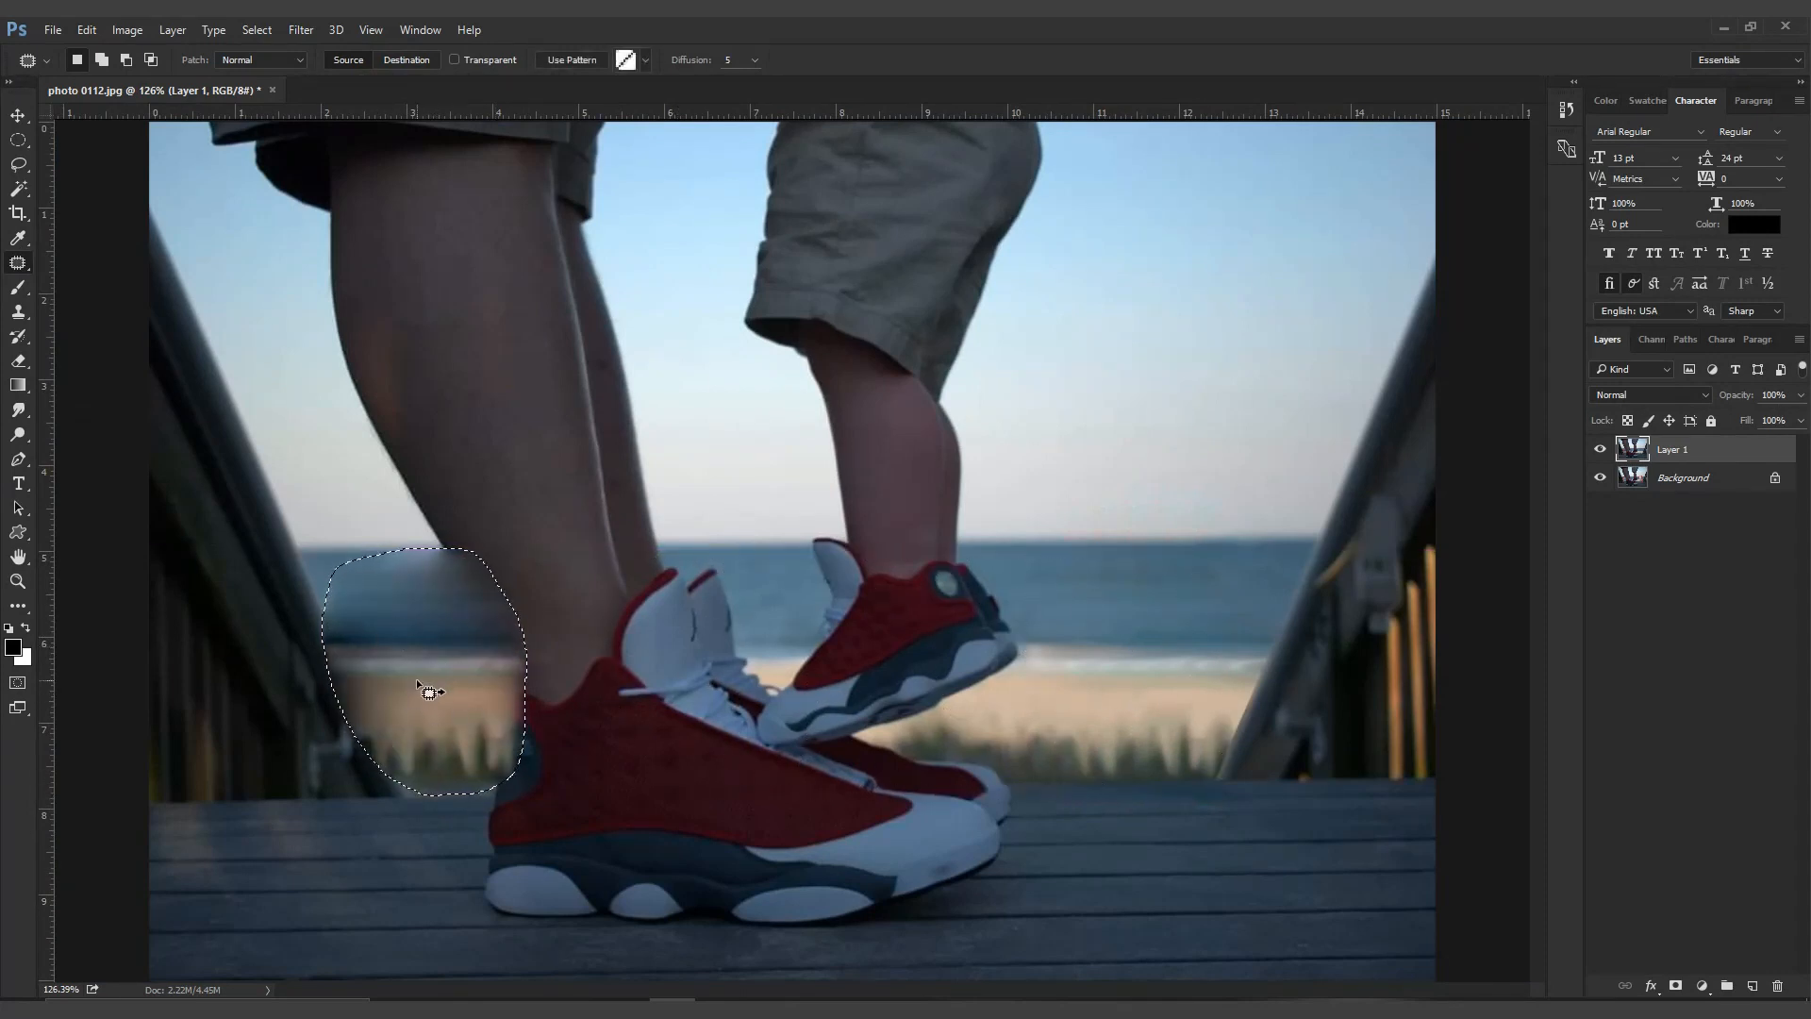
key("ctrl+d")
key("ctrl+shift+d")
key("ctrl+d")
key("ctrl+shift+d")
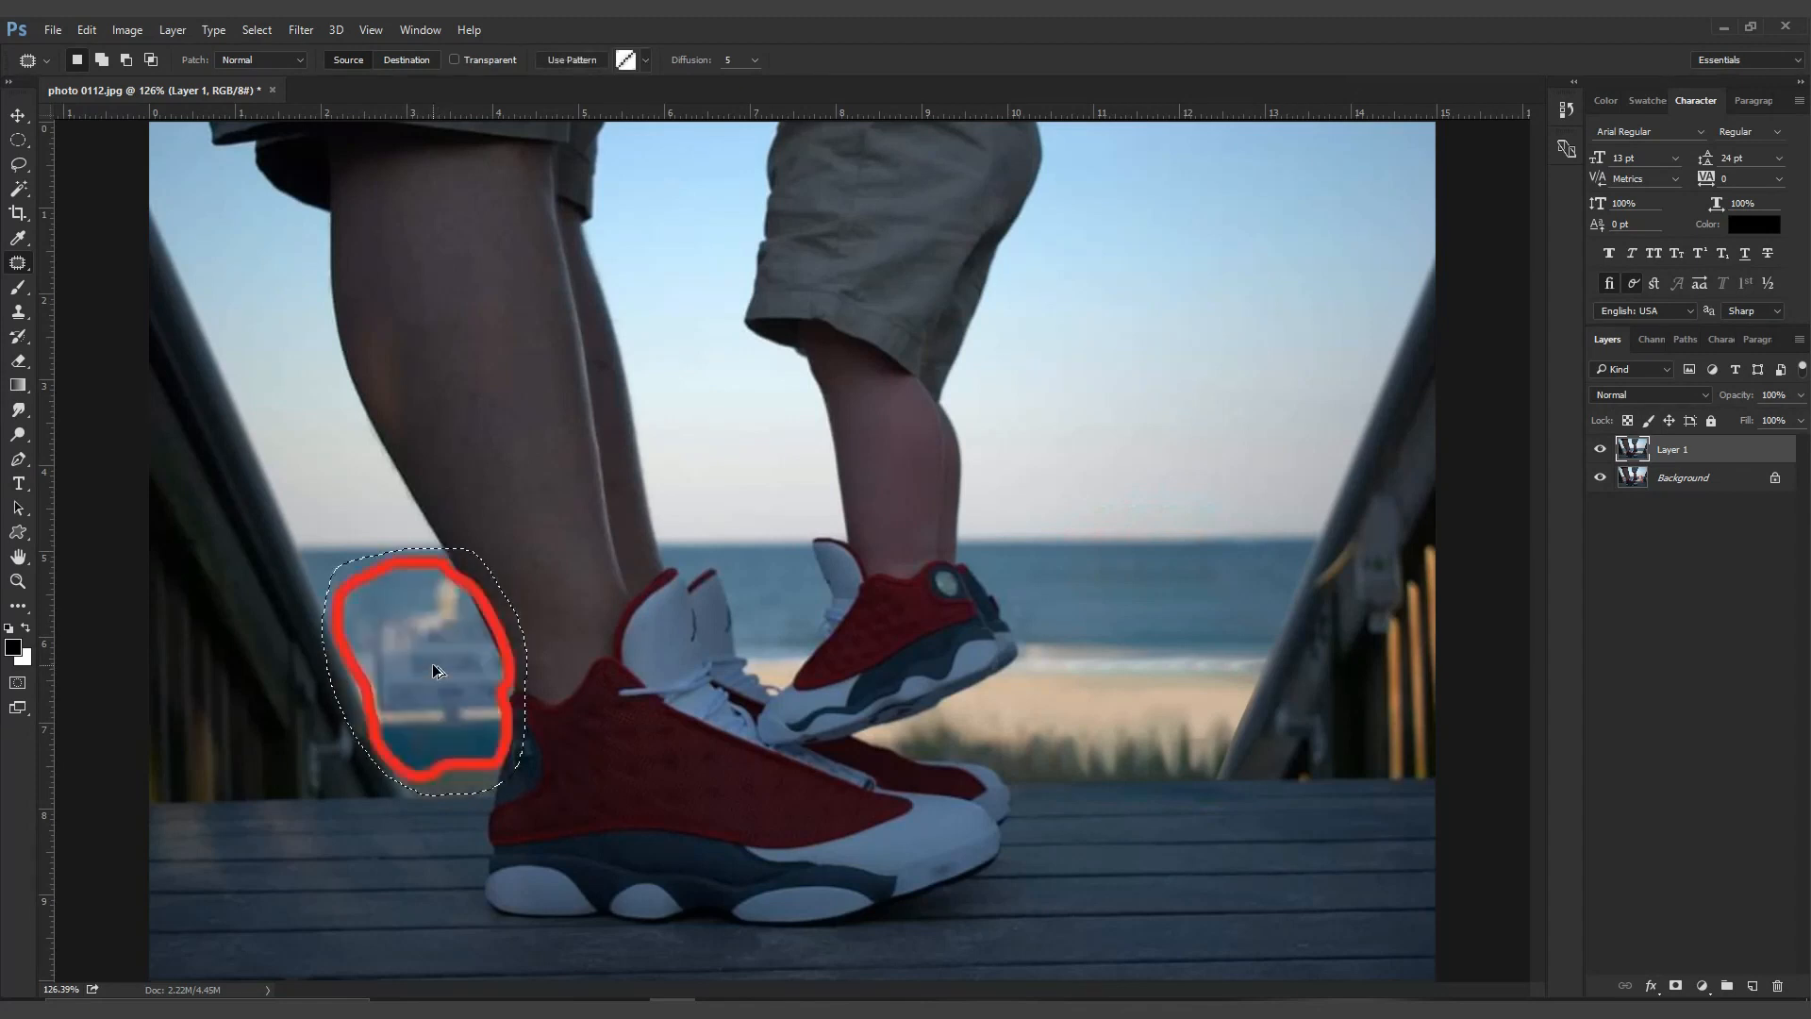
key("ctrl+d")
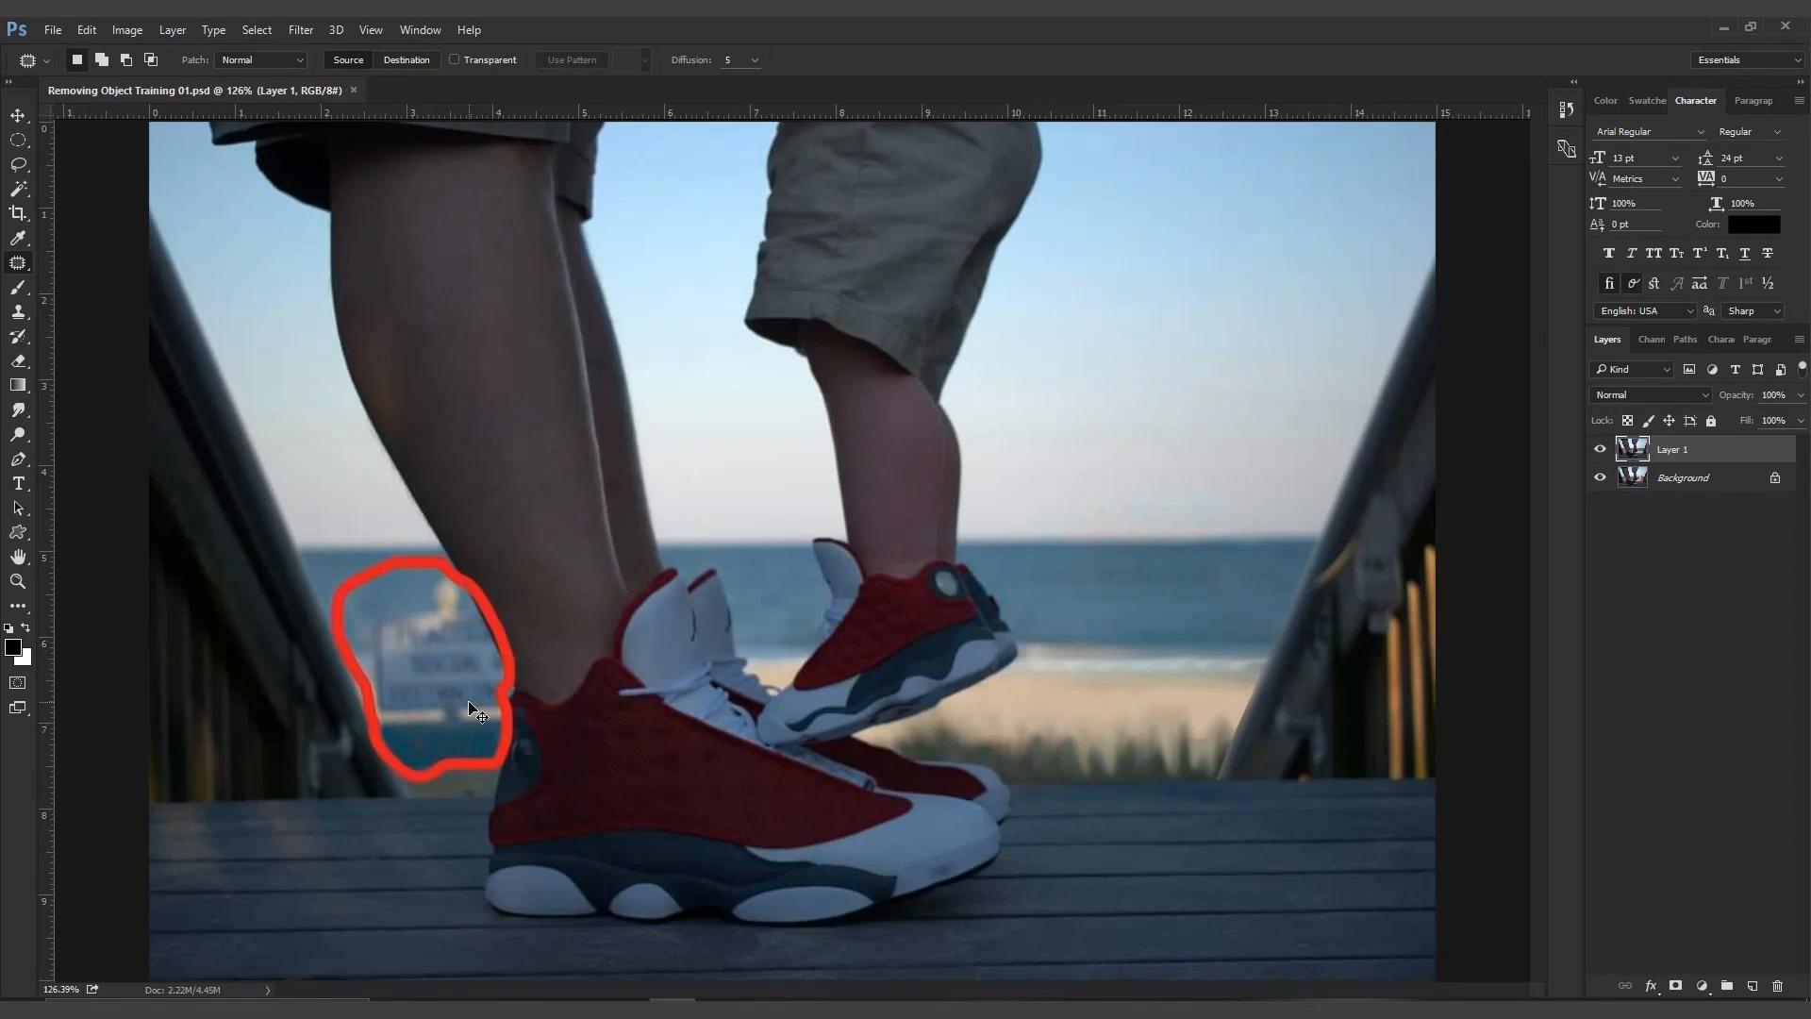
Copy a freehand selection around the red-marked sign to a new layer and move the copy over the beach beside the child's shoe
key("ctrl+plus")
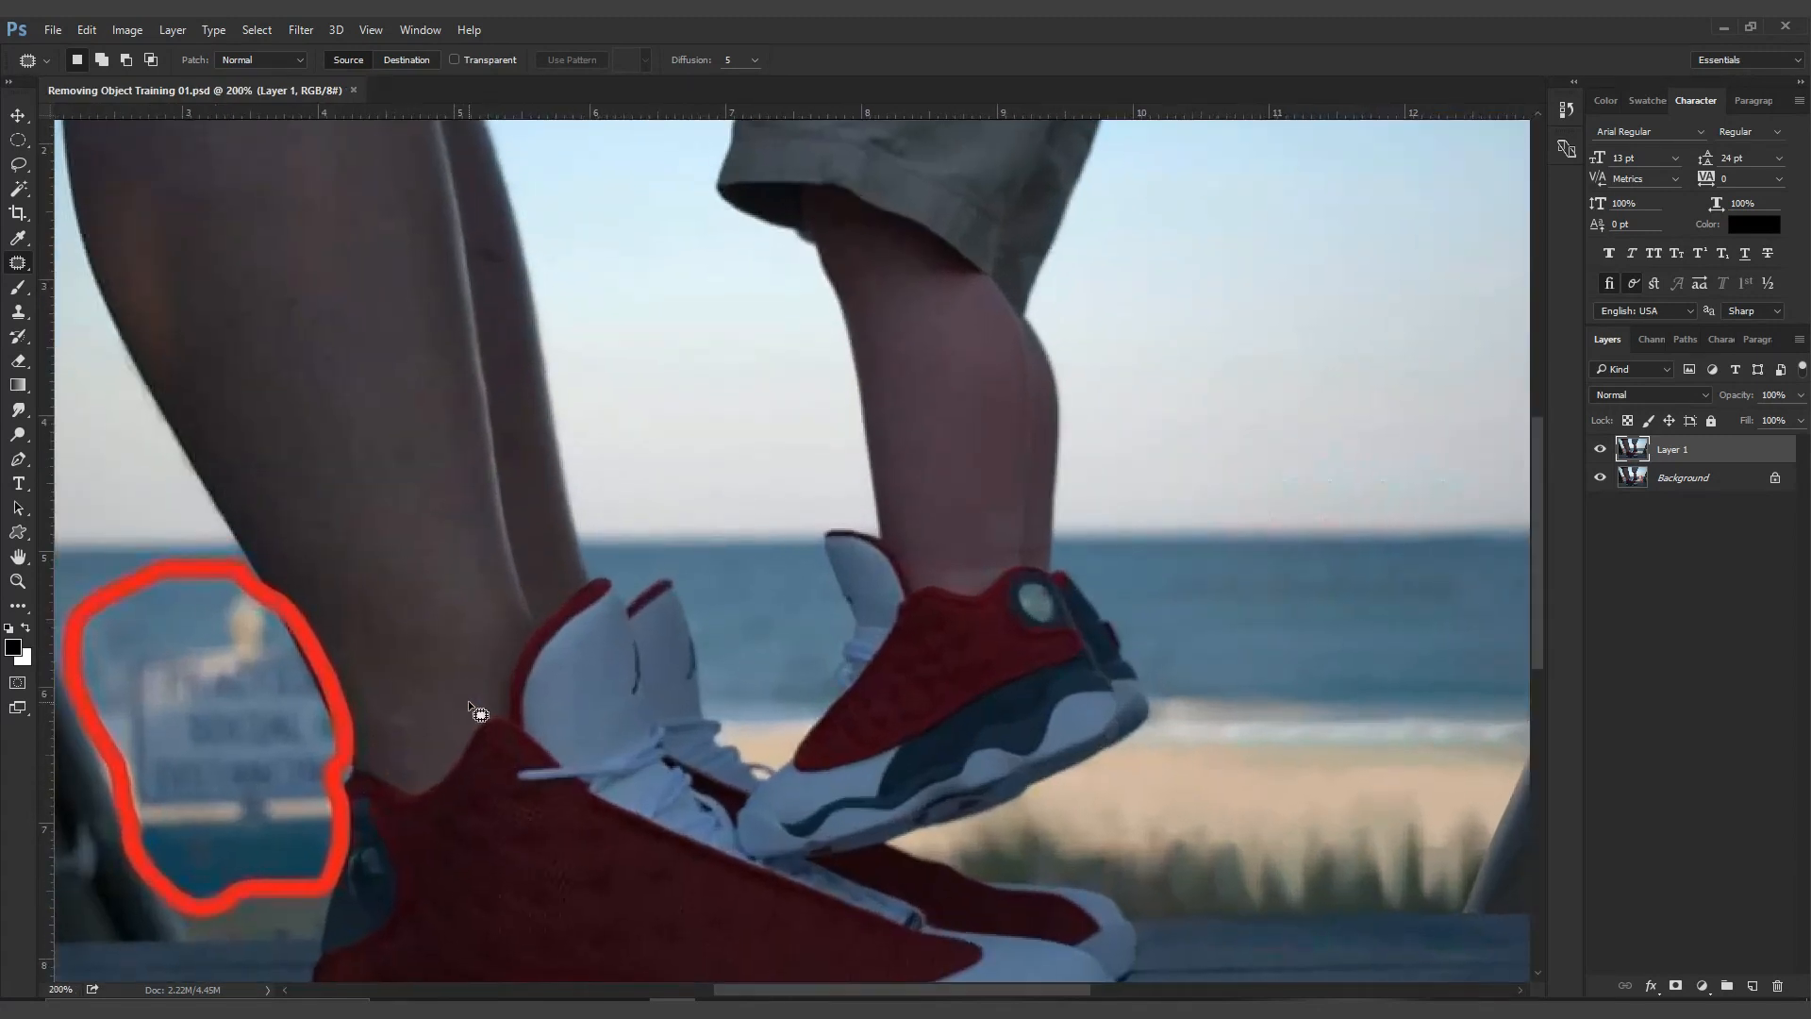
left_click_drag(467, 700, 493, 569)
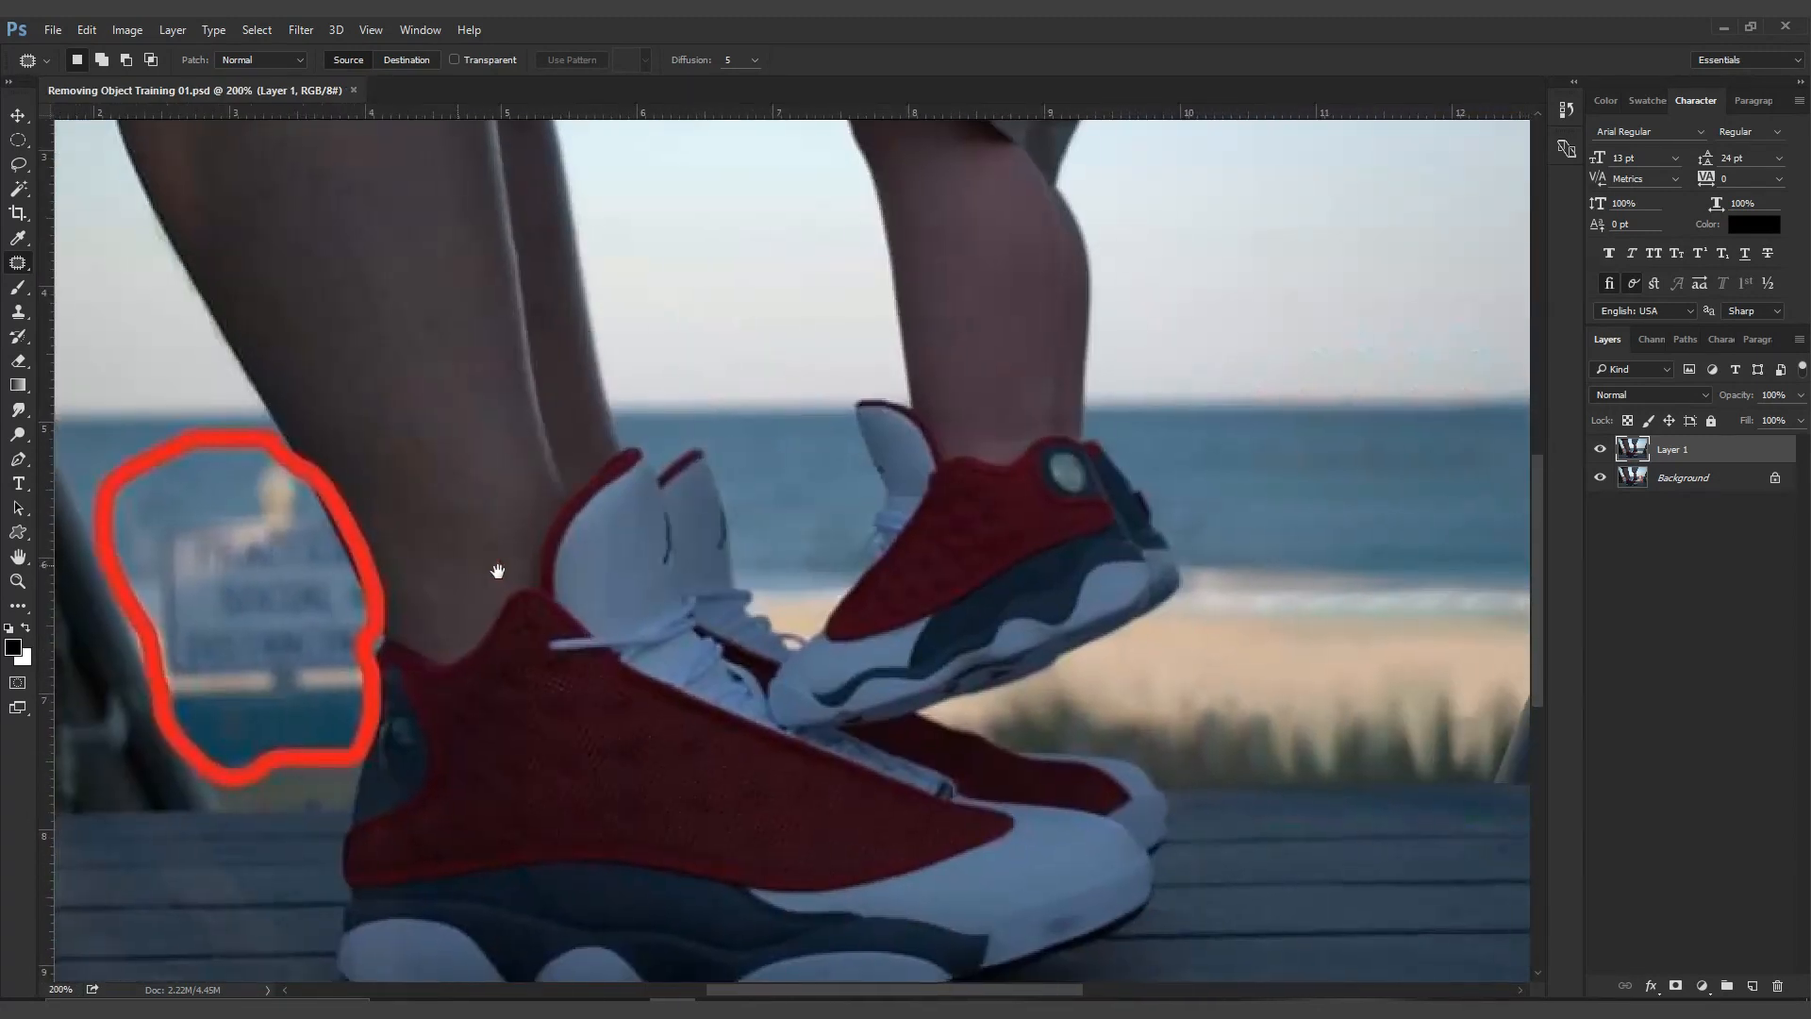
key("ctrl+0")
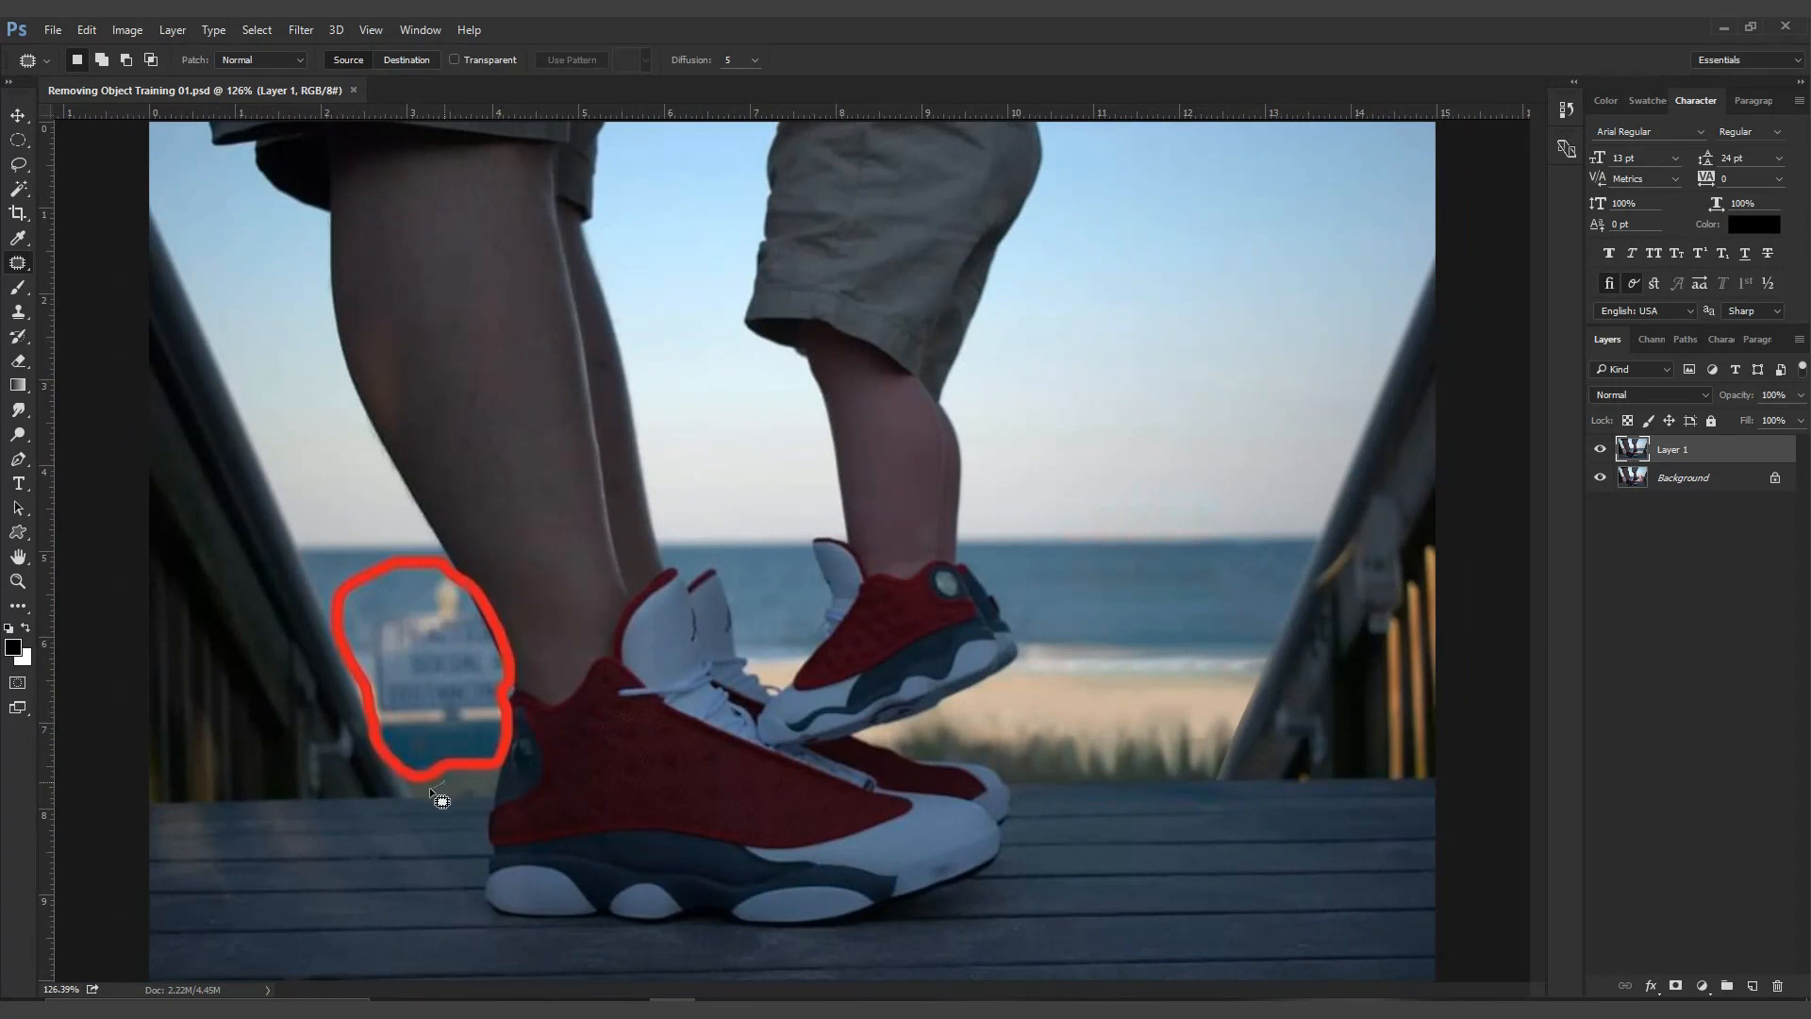
left_click_drag(403, 785, 359, 727)
mouse_move(524, 672)
left_mouse_down()
mouse_move(535, 727)
mouse_move(515, 766)
mouse_move(440, 781)
left_mouse_up()
key("ctrl+d")
key("ctrl+shift+alt+n")
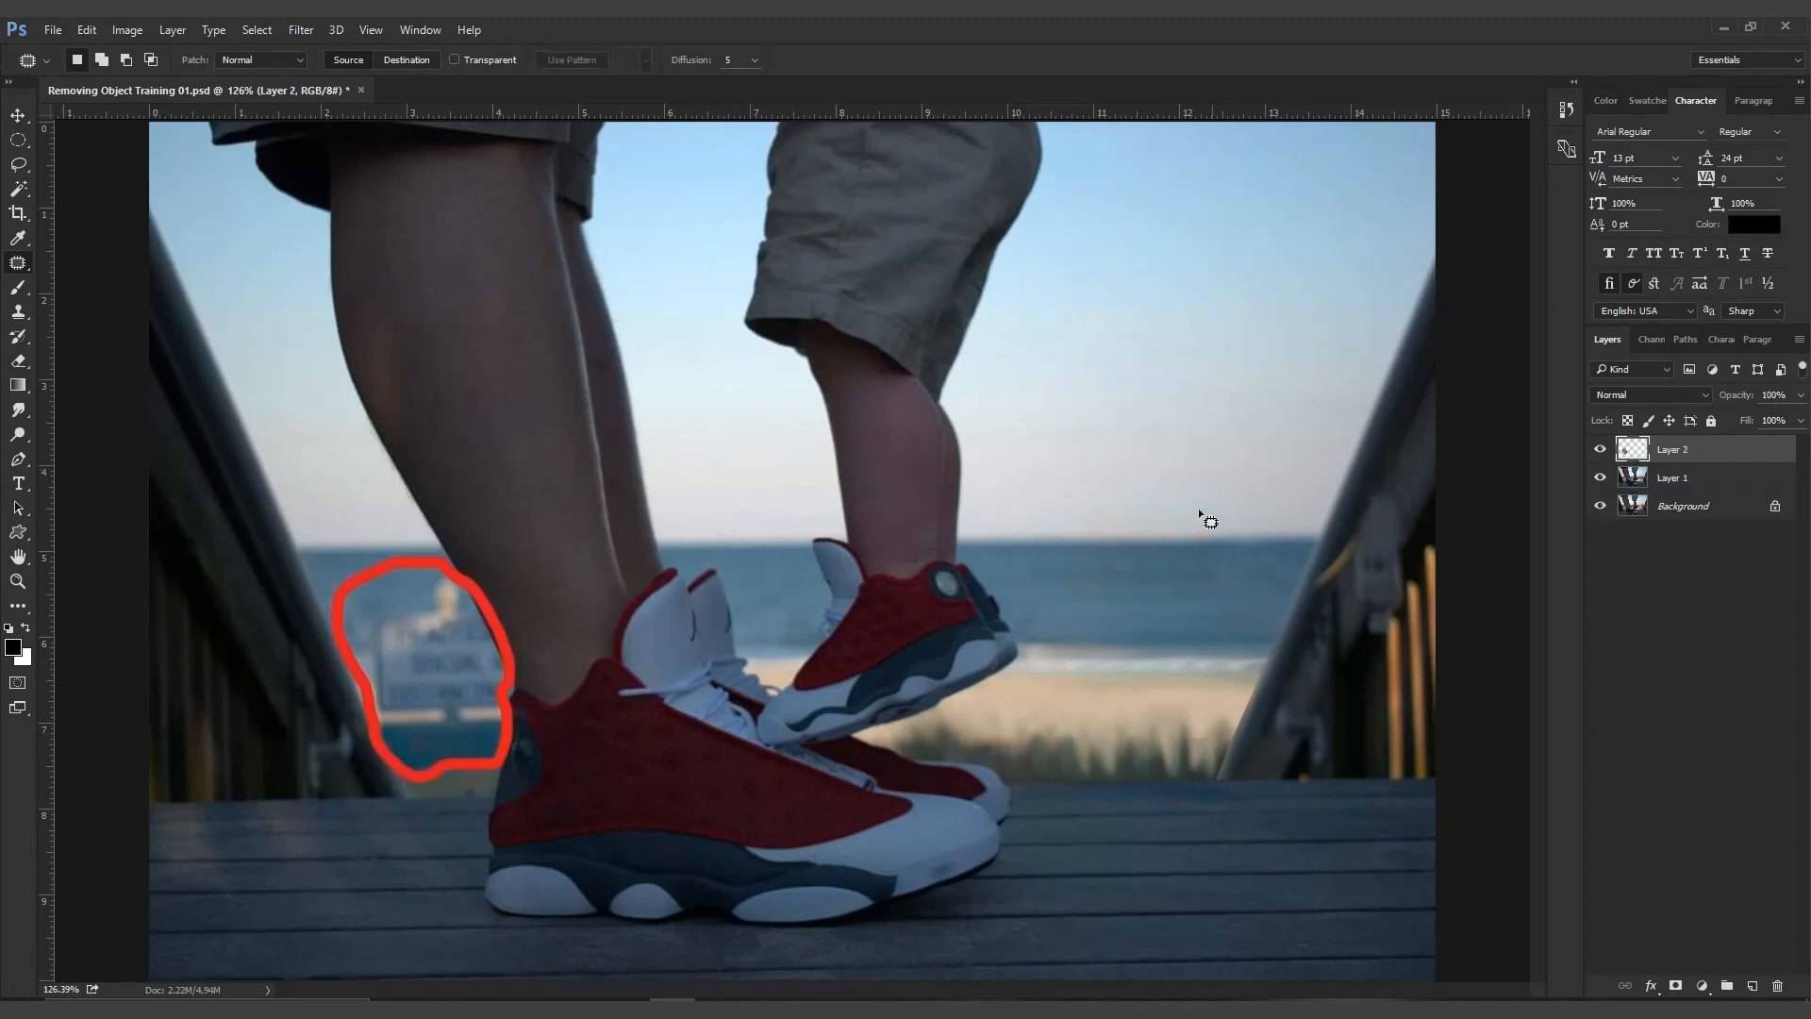
key("v")
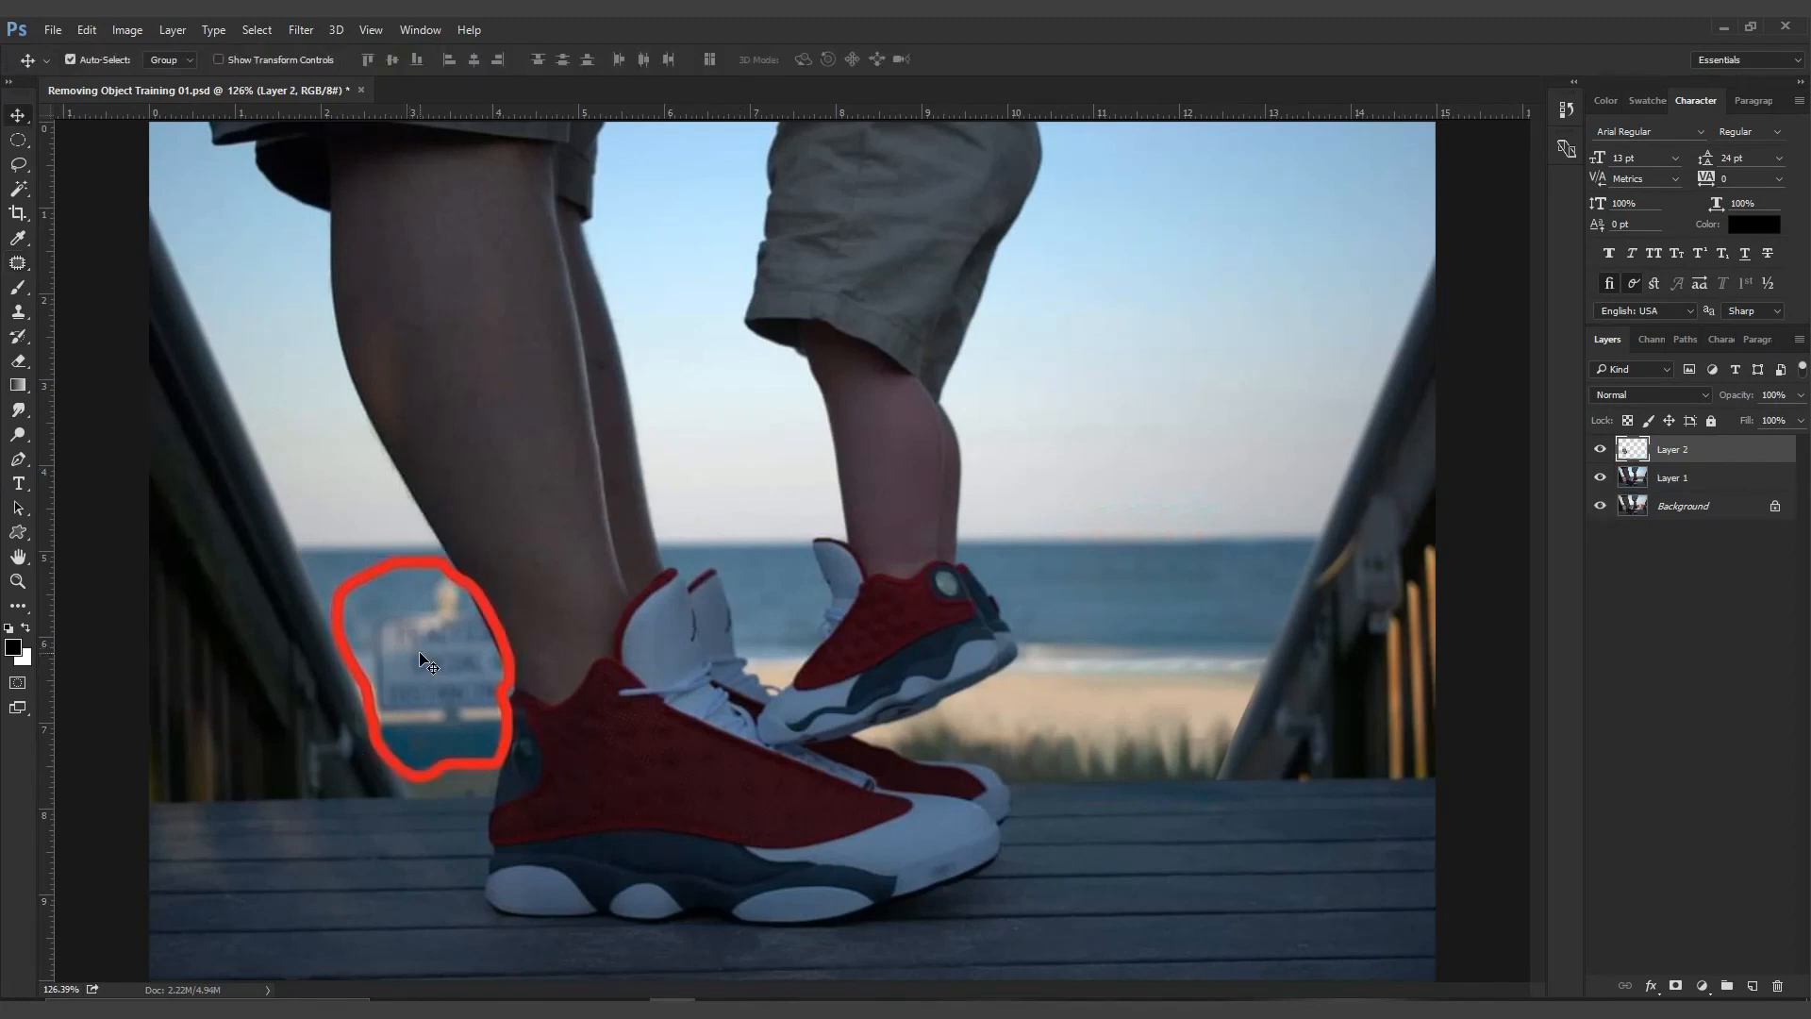
left_click_drag(423, 653, 1120, 660)
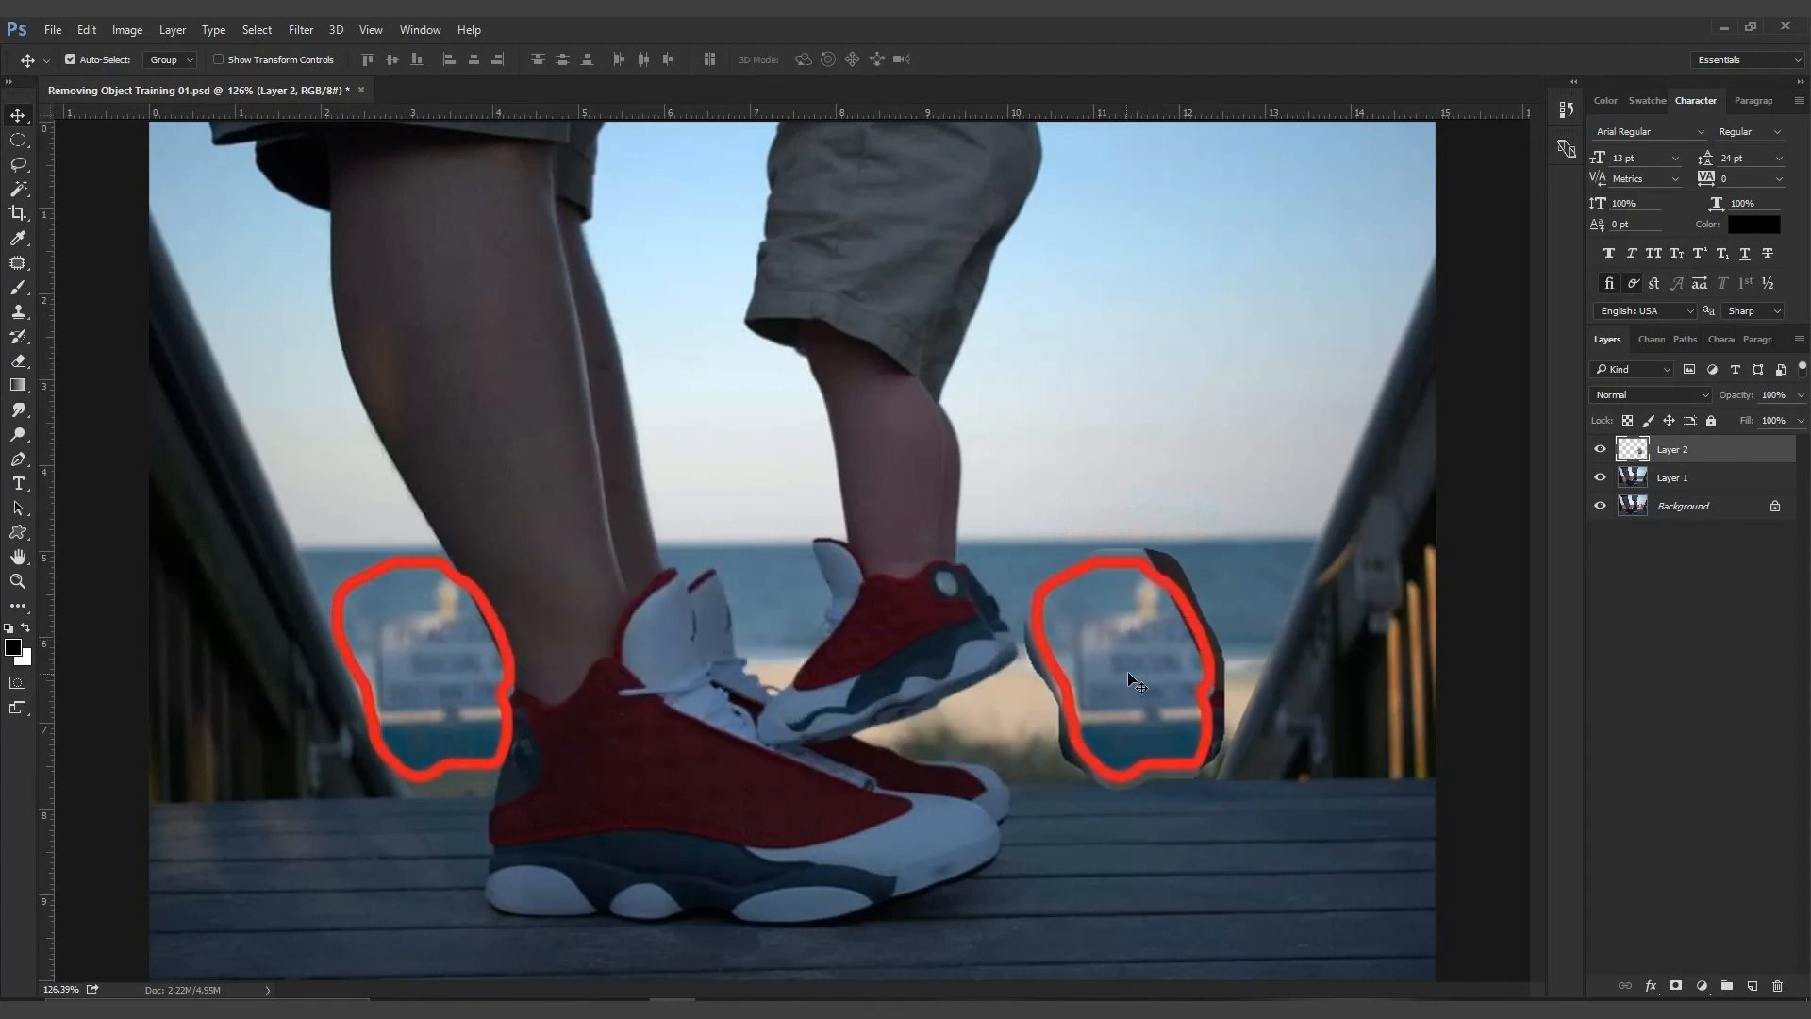
Load the outline of Layer 2 as a selection and copy that area of Layer 1 to a new layer
left_click(1634, 461, "ctrl")
left_click(1675, 482)
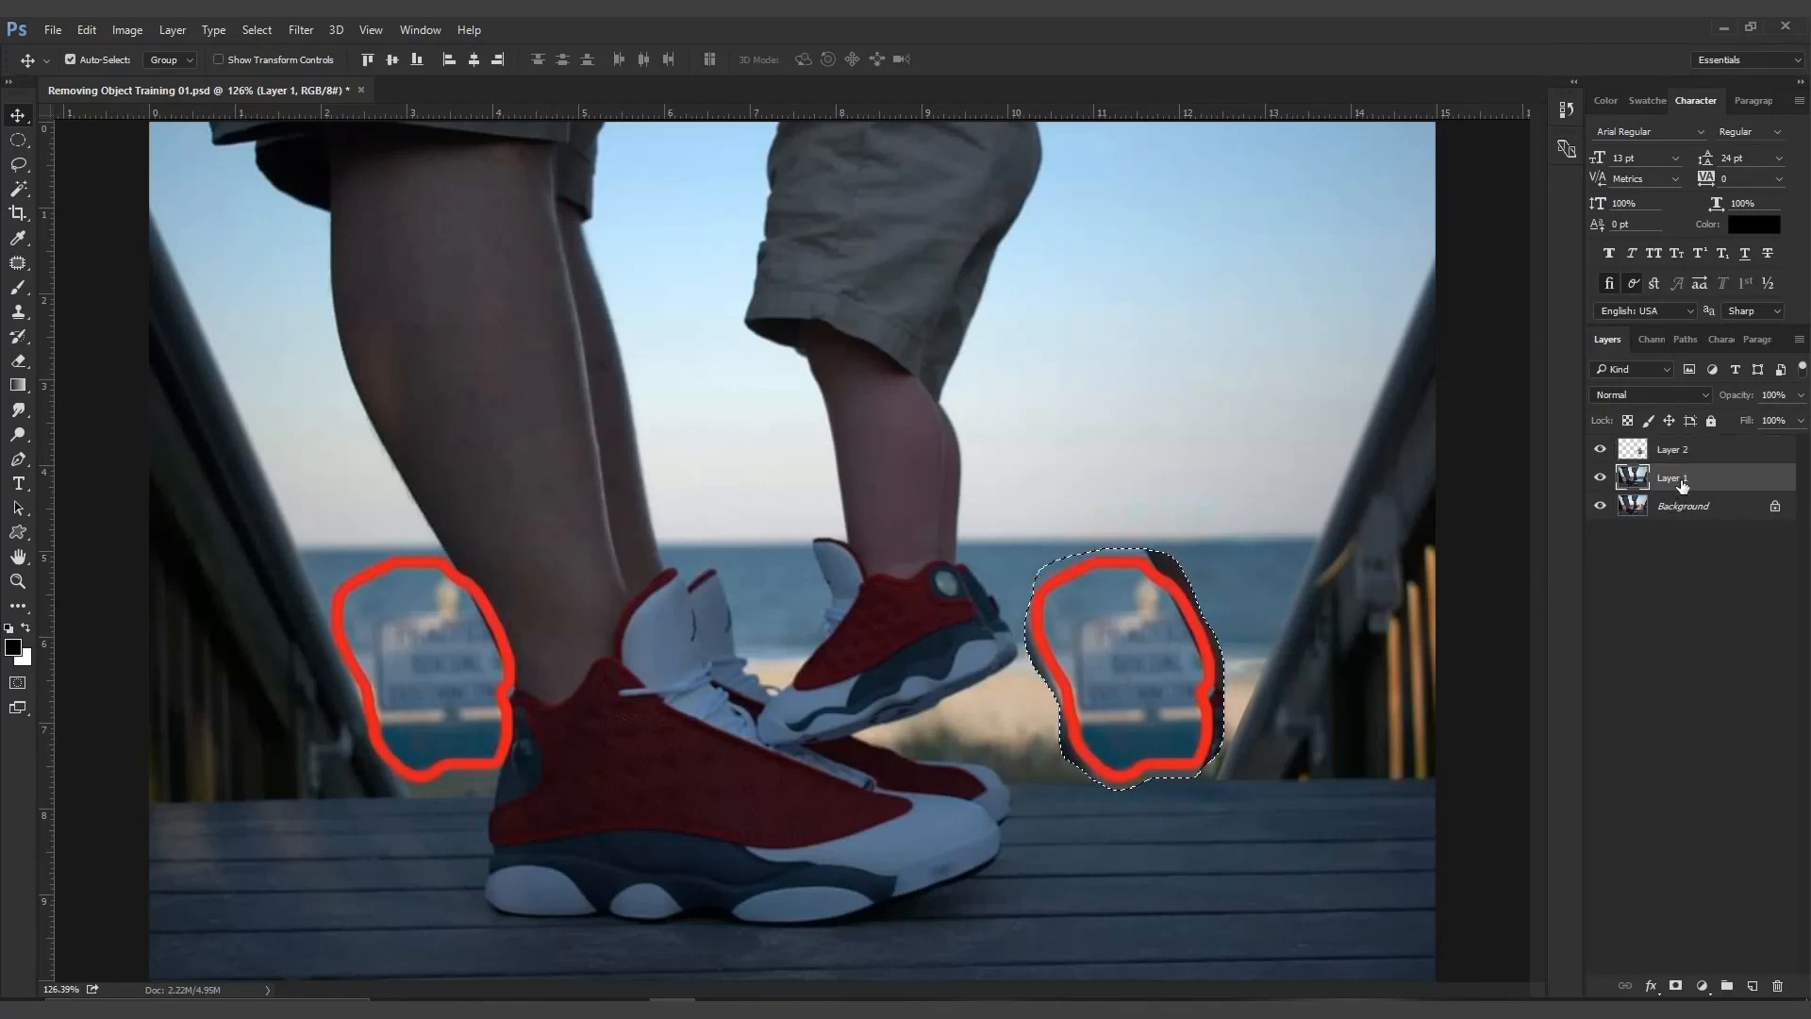
key("ctrl")
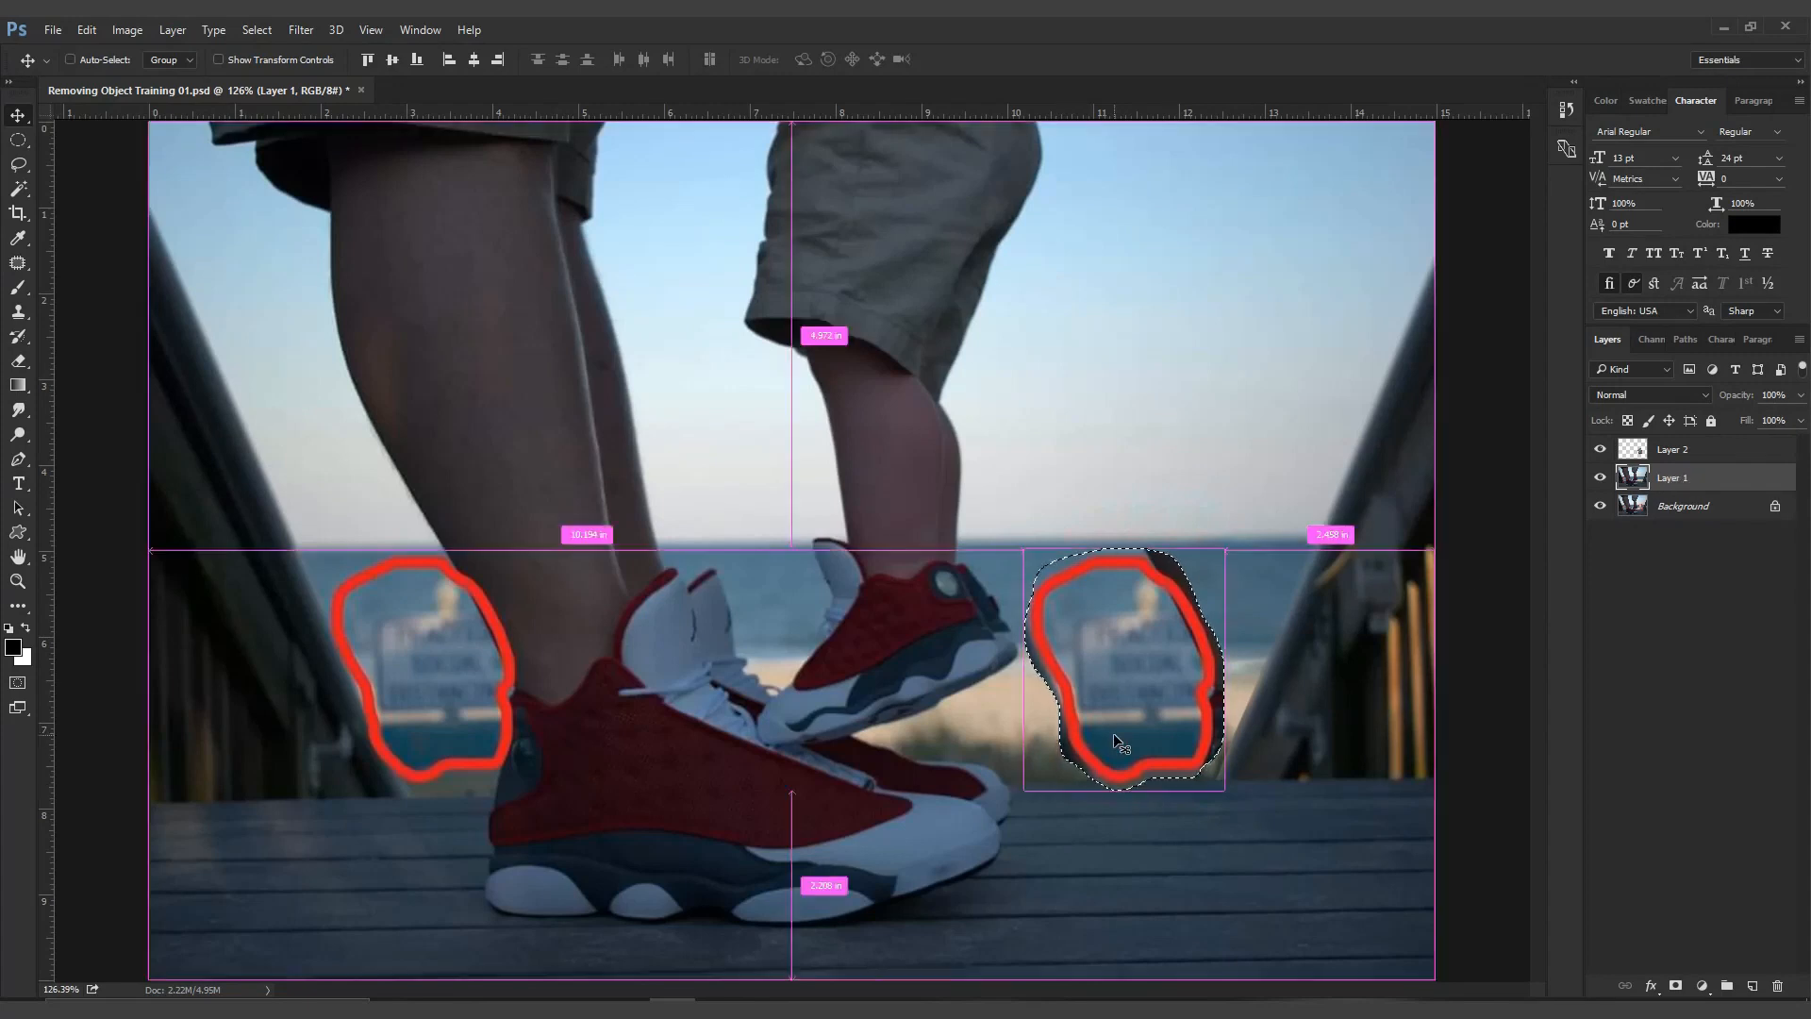
key("ctrl+j")
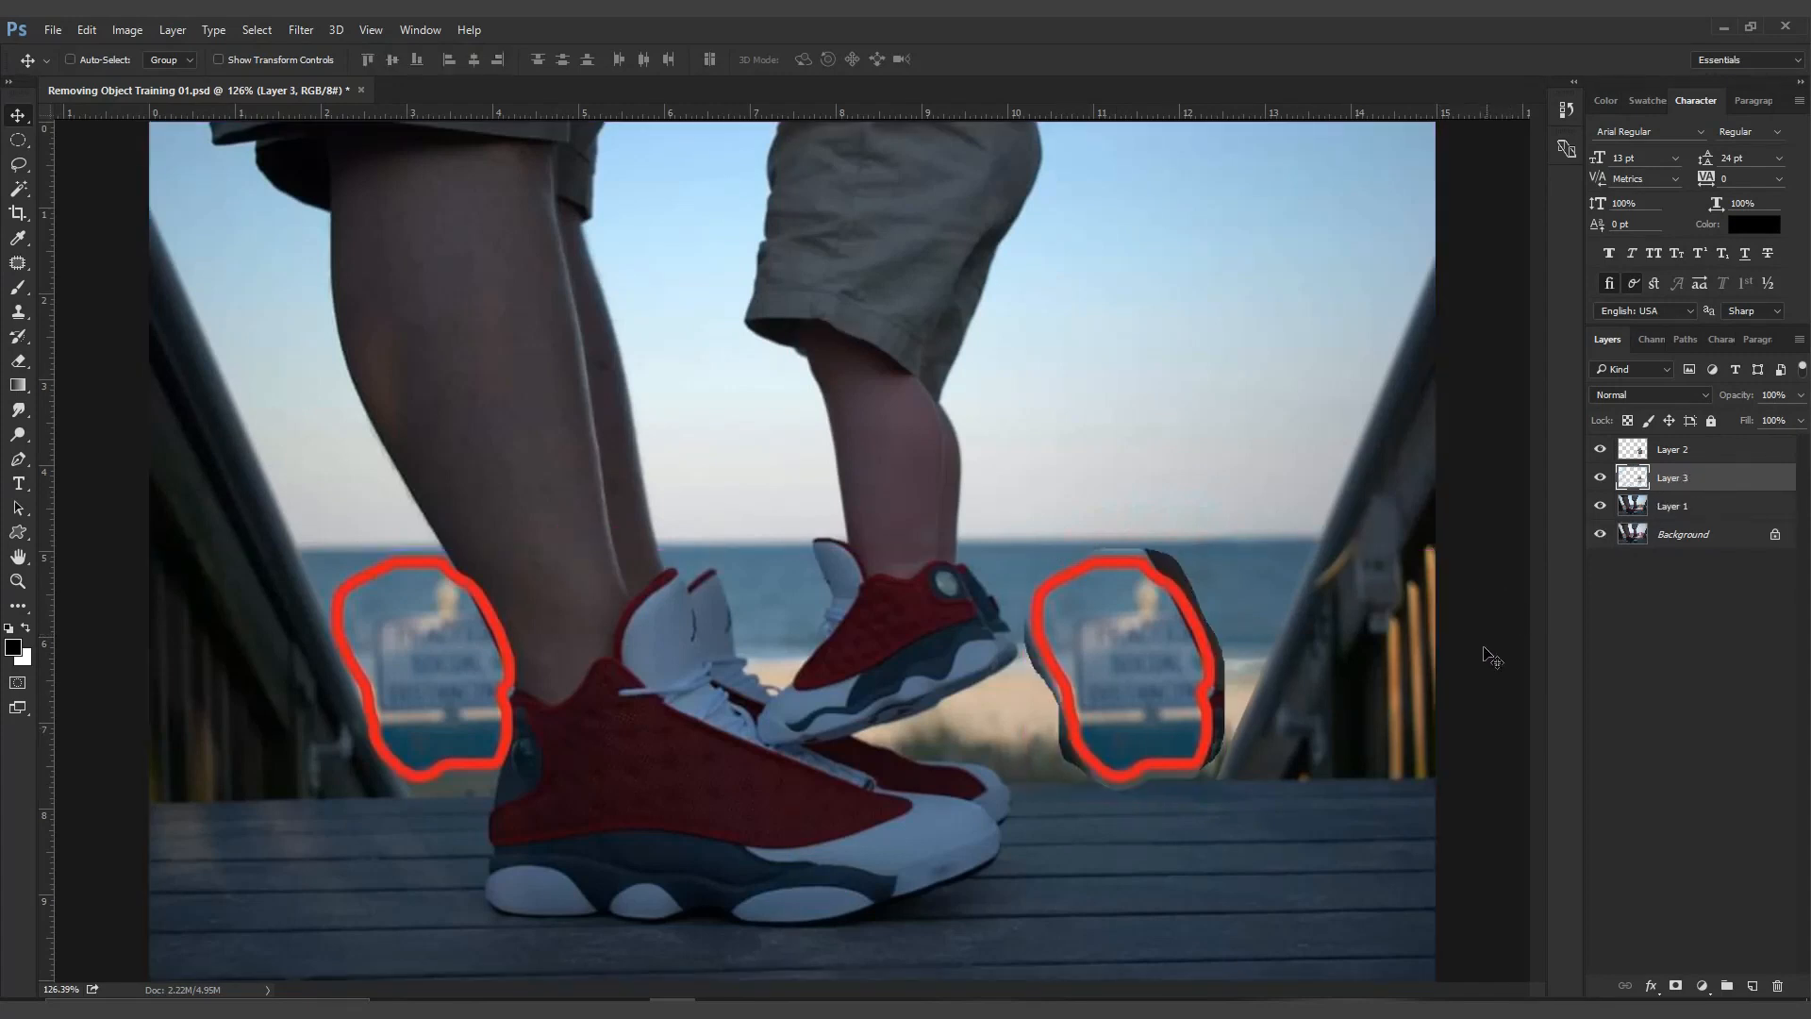
Move the copied beach piece on Layer 3 over the red-marked sign and delete Layer 2
left_click(1601, 450)
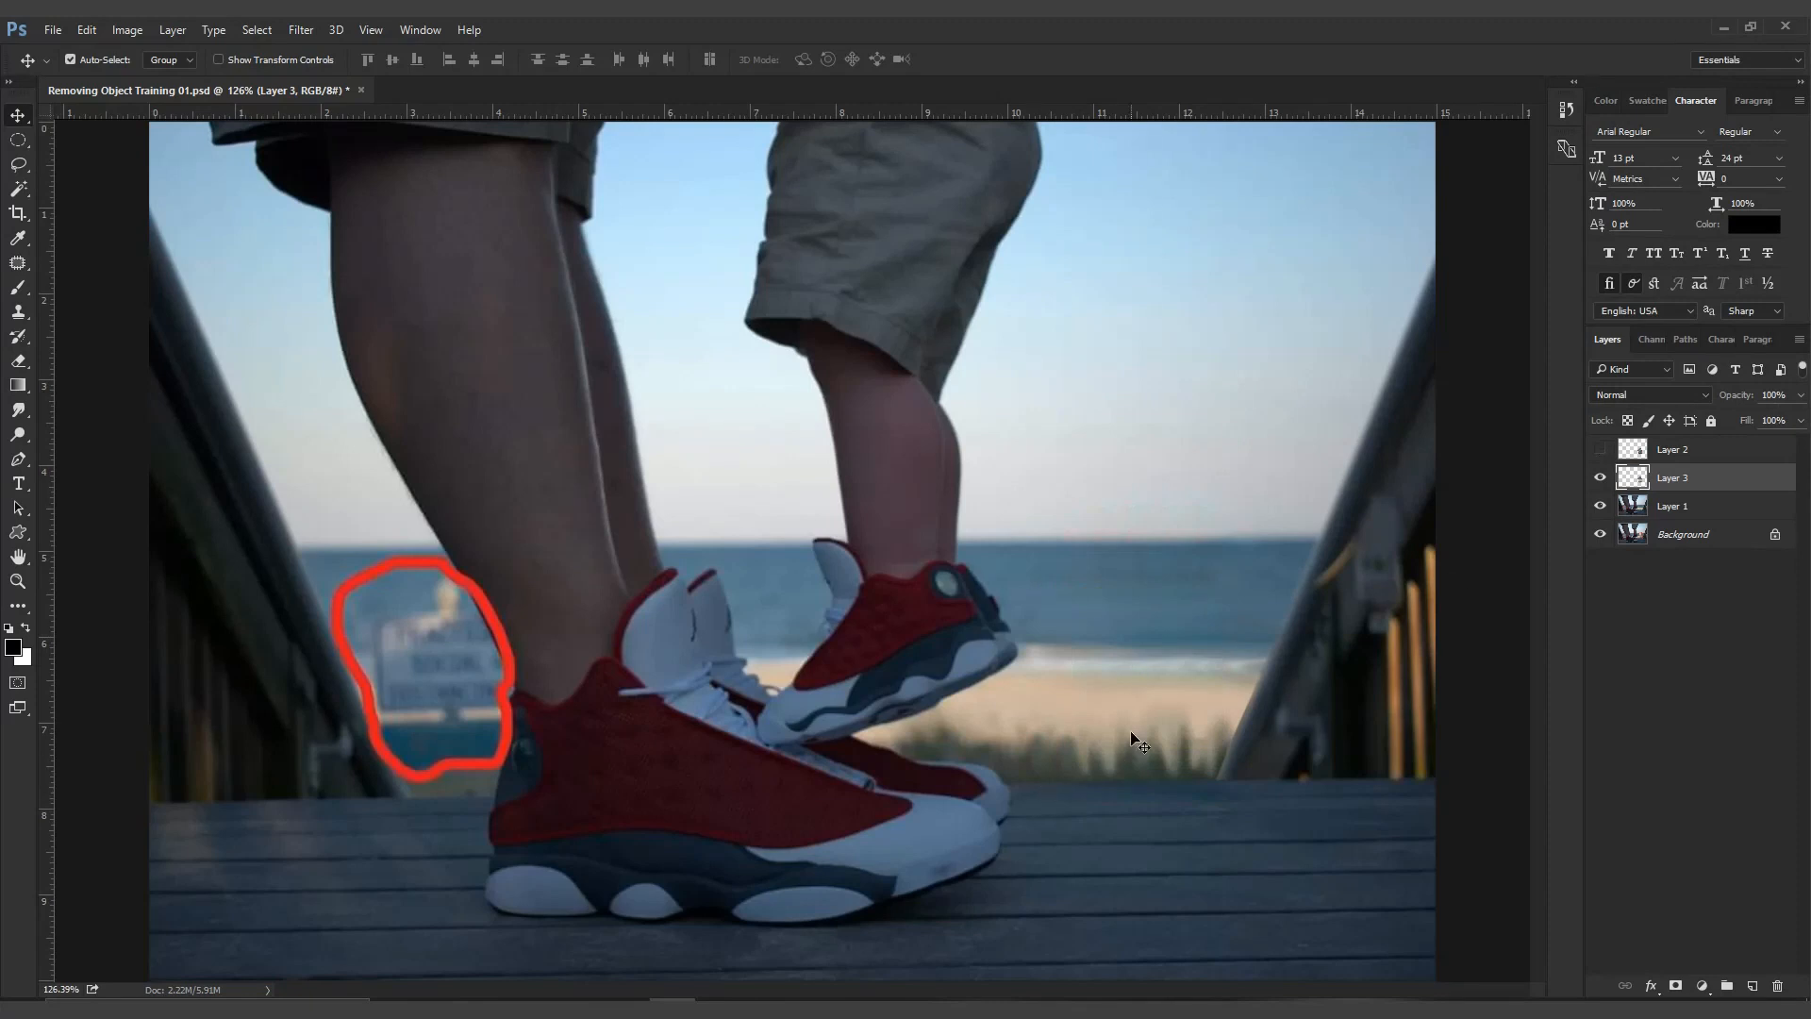
left_click_drag(1146, 695, 445, 645)
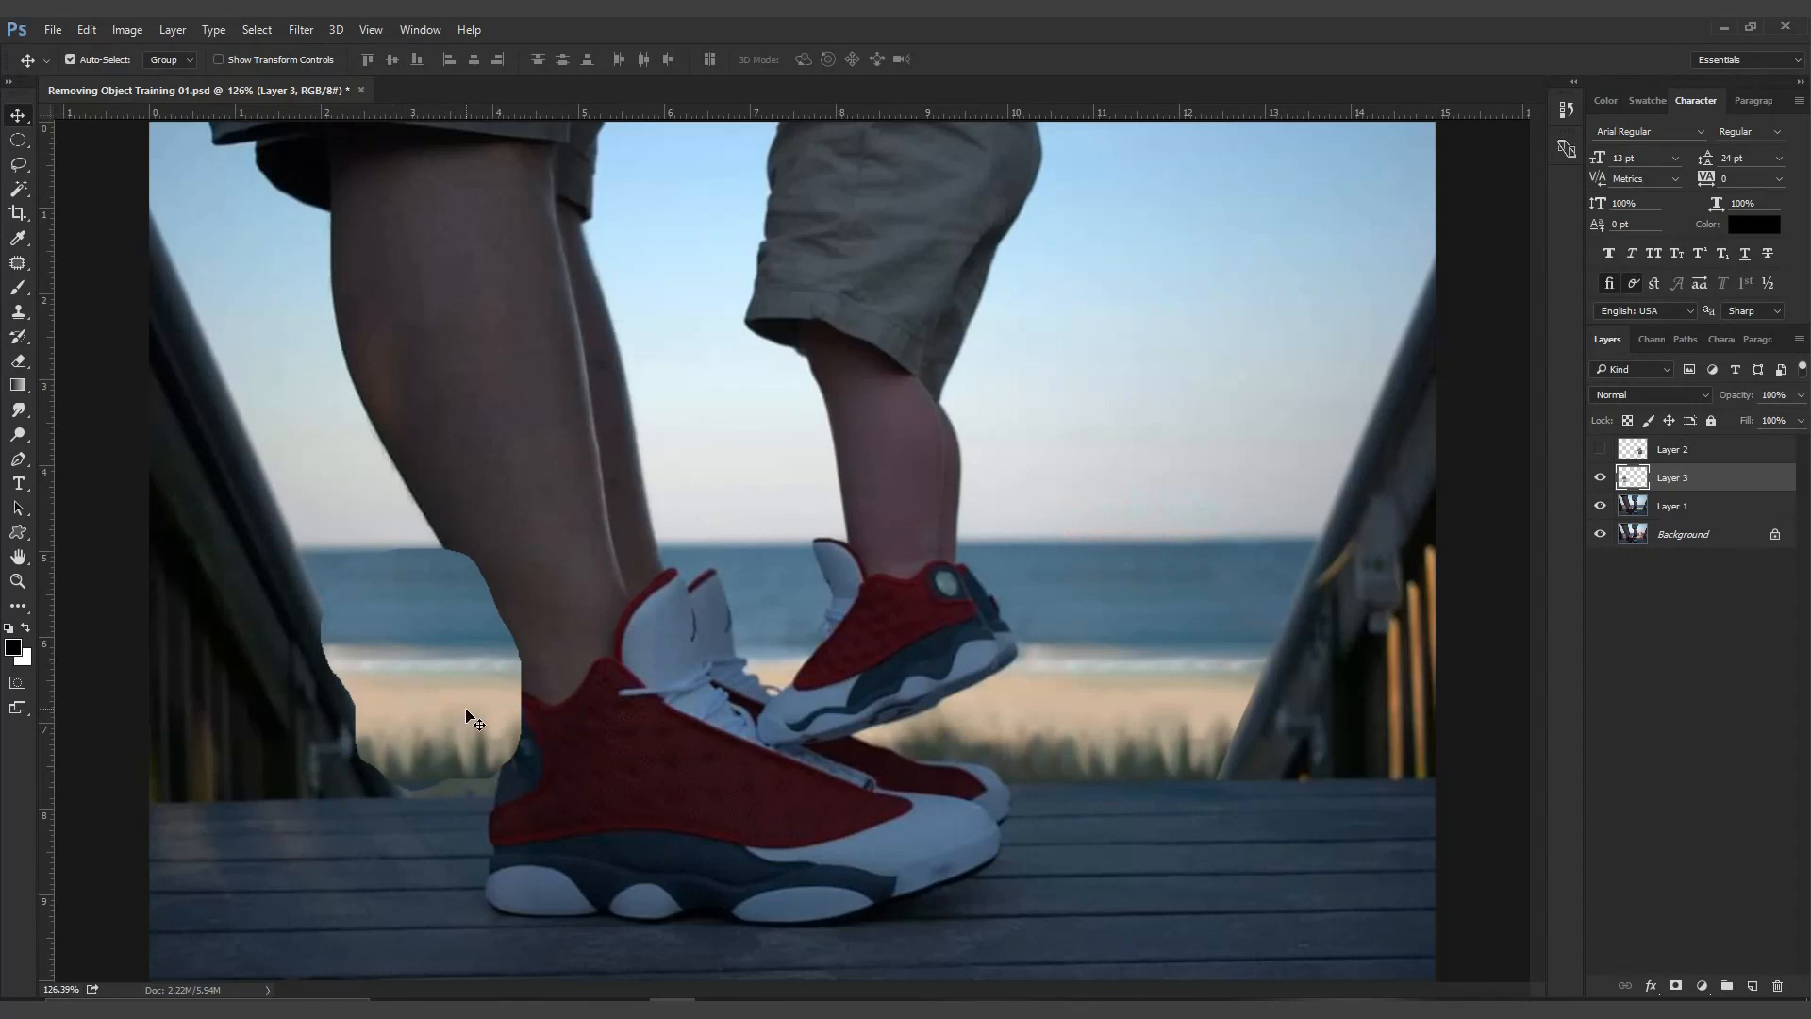
left_click(1664, 453)
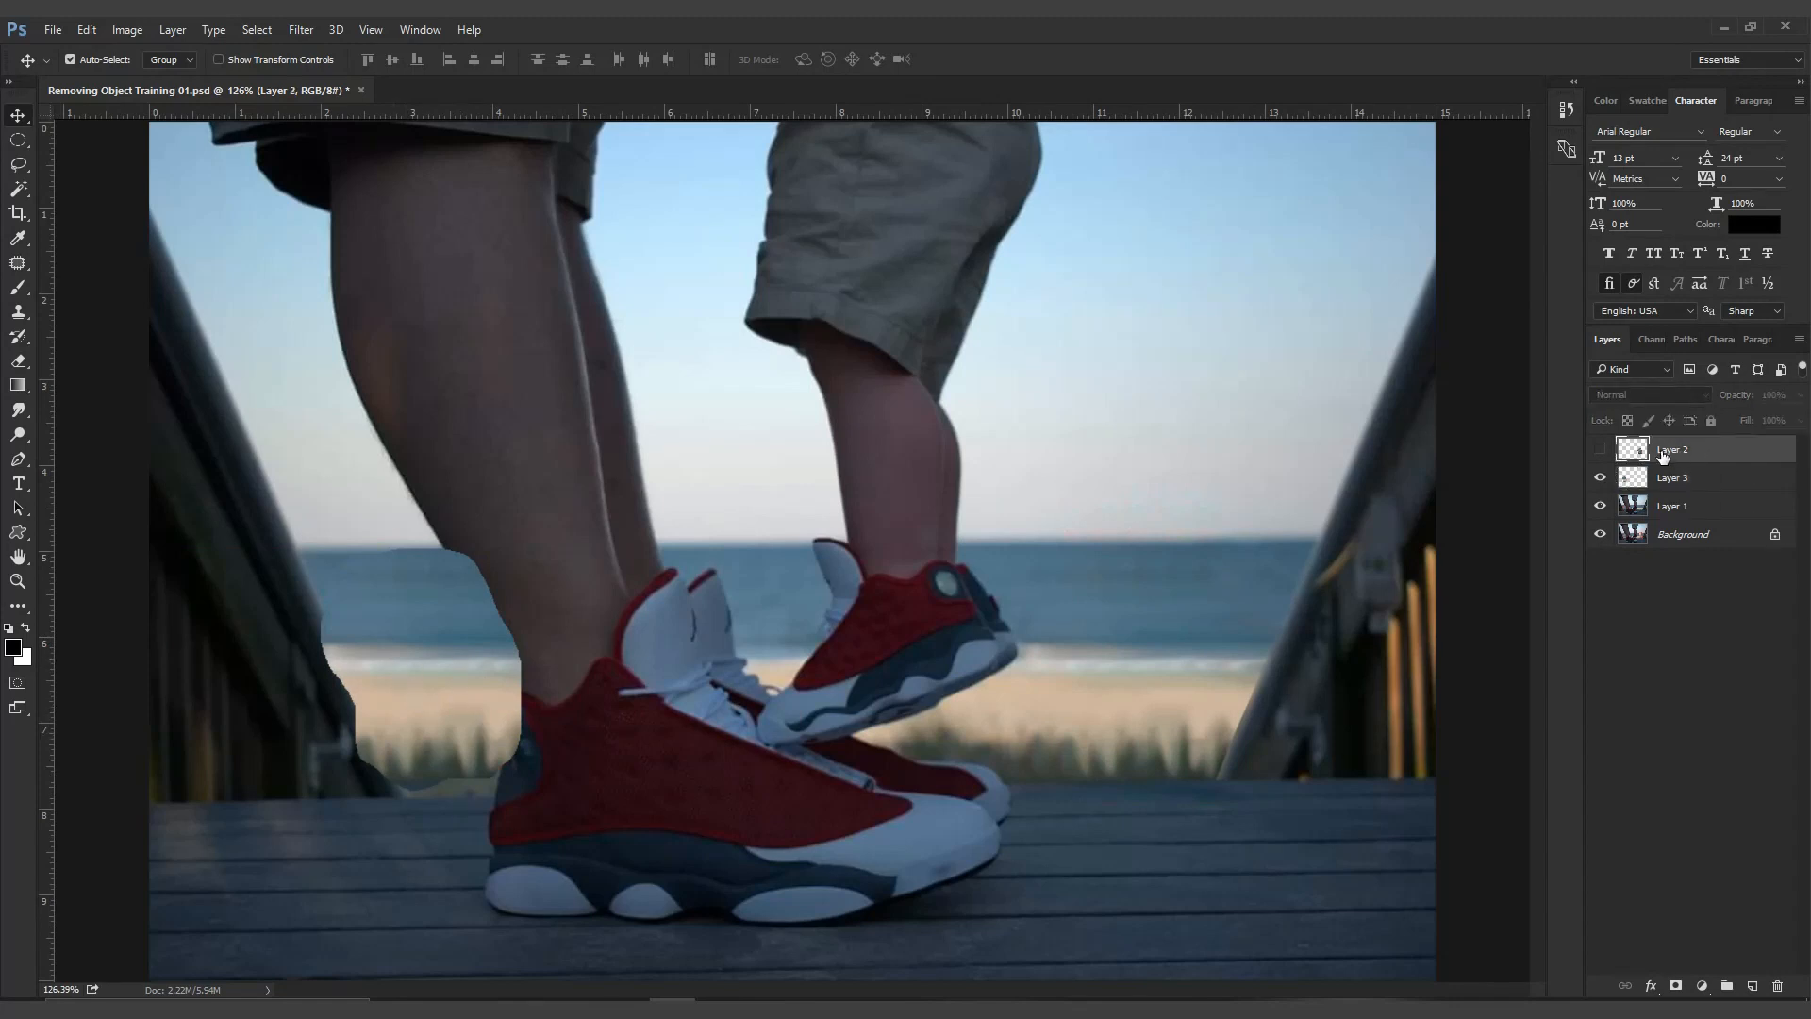
key("Delete")
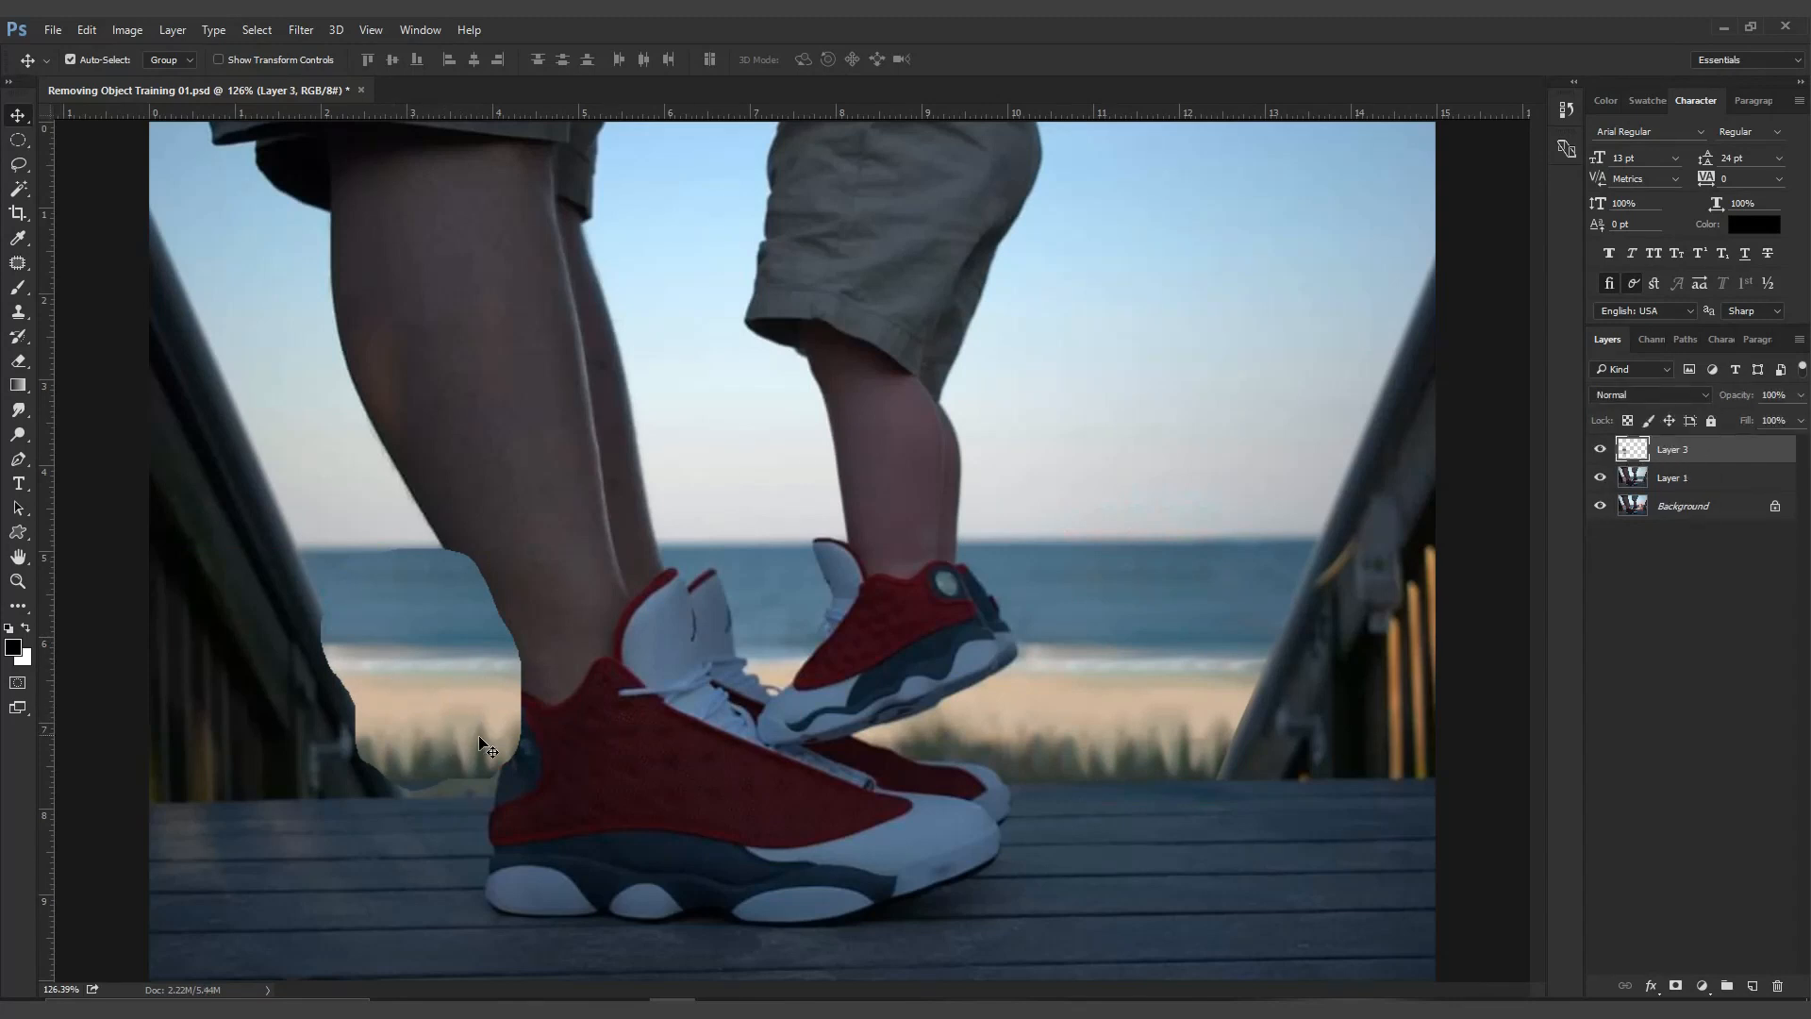
Hide Layer 3 and trace the back edge of the adult's calf down to the shoe collar with a pen path
left_click(1600, 450)
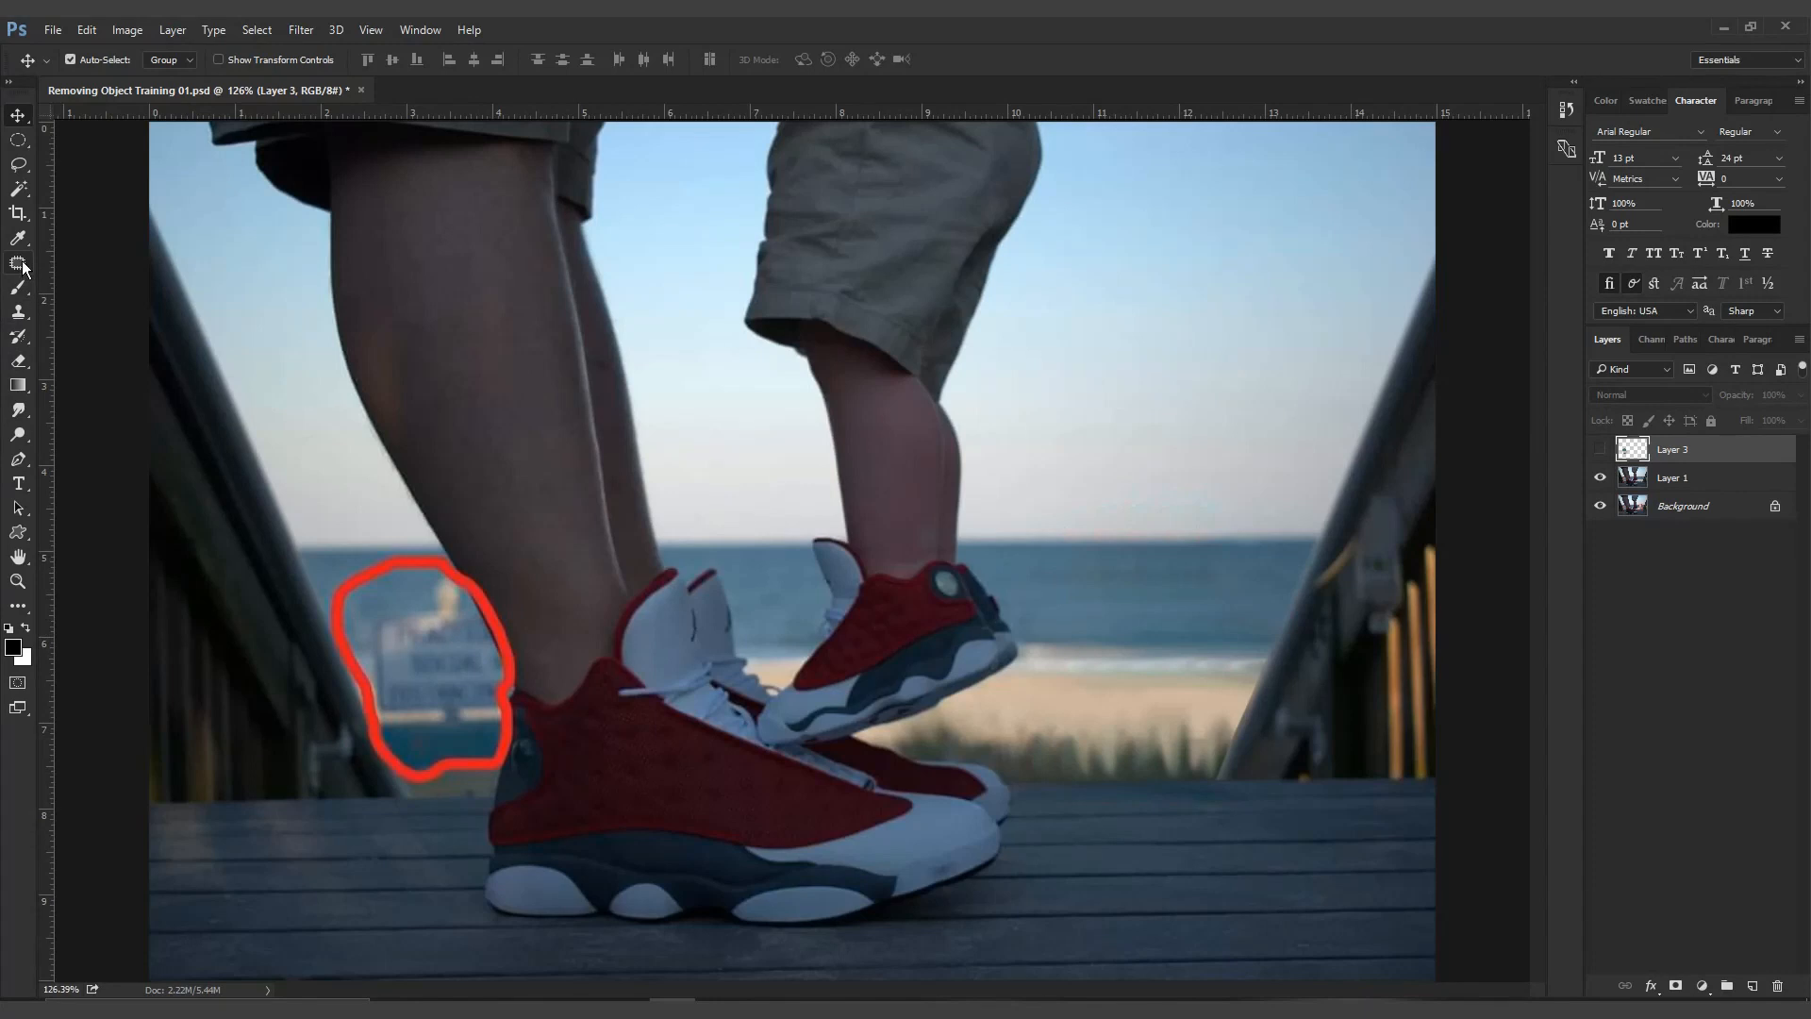
key("ctrl+plus")
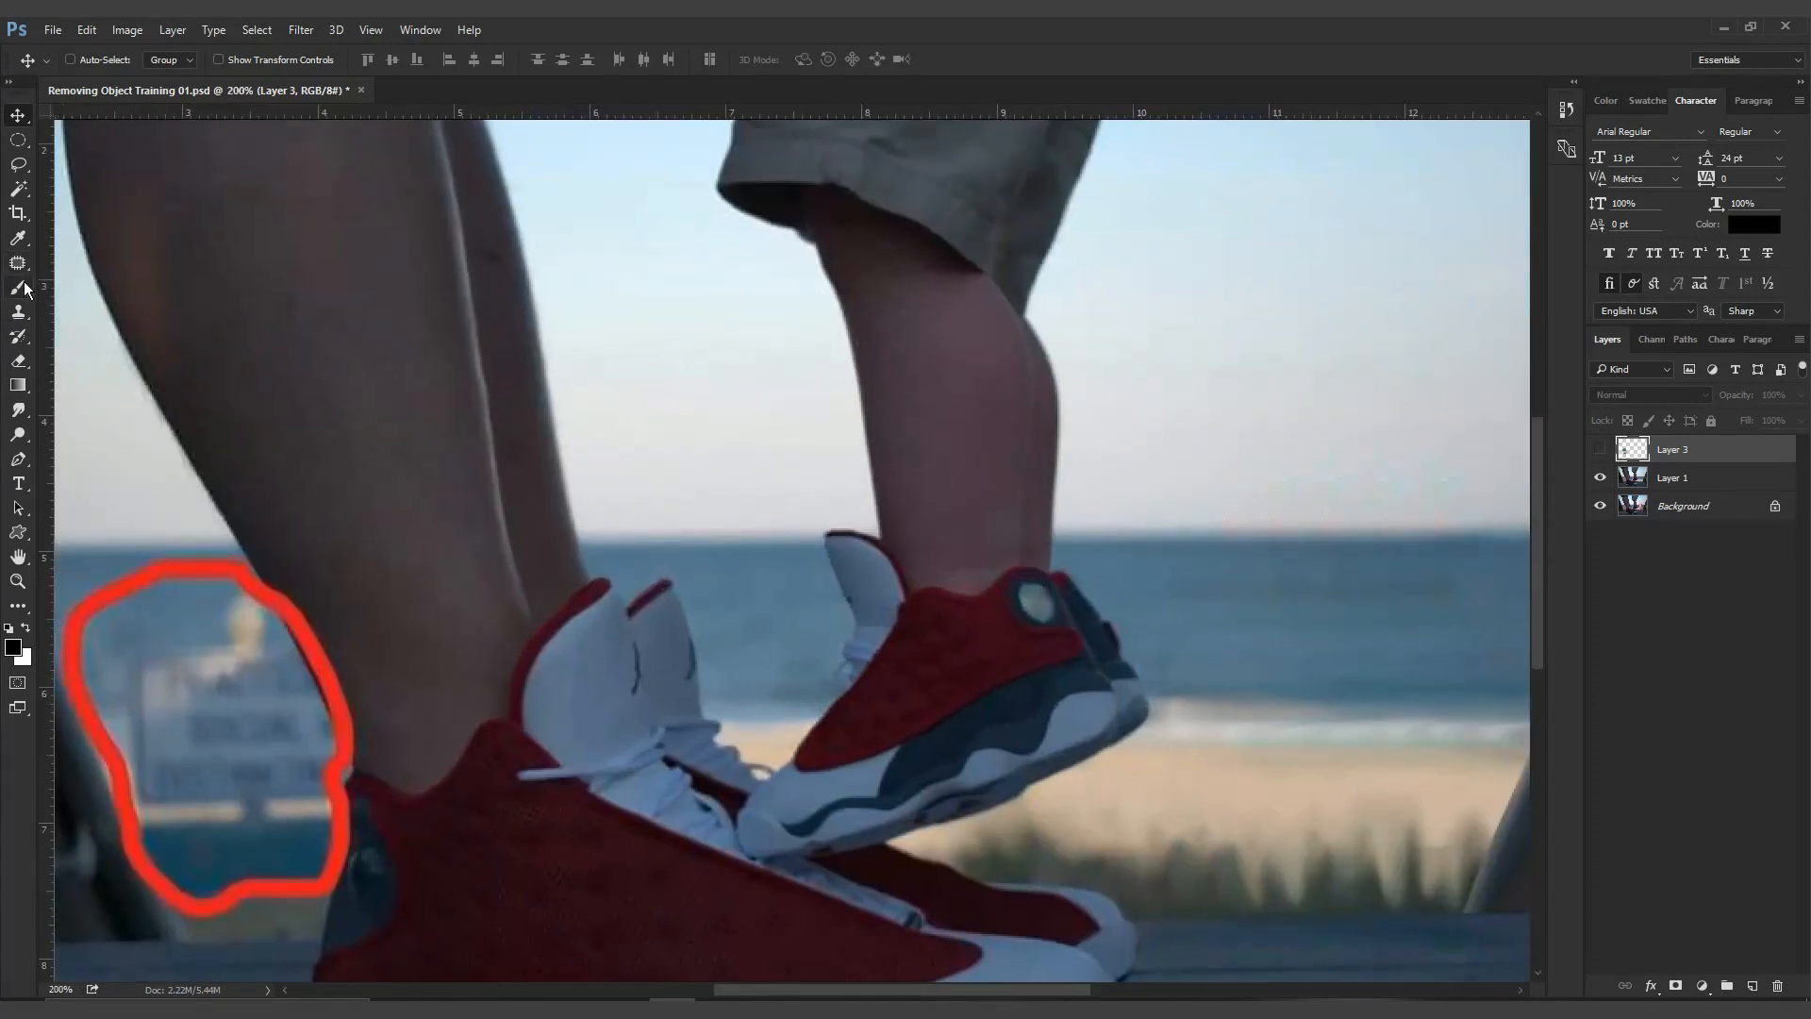
left_click_drag(430, 570, 638, 580)
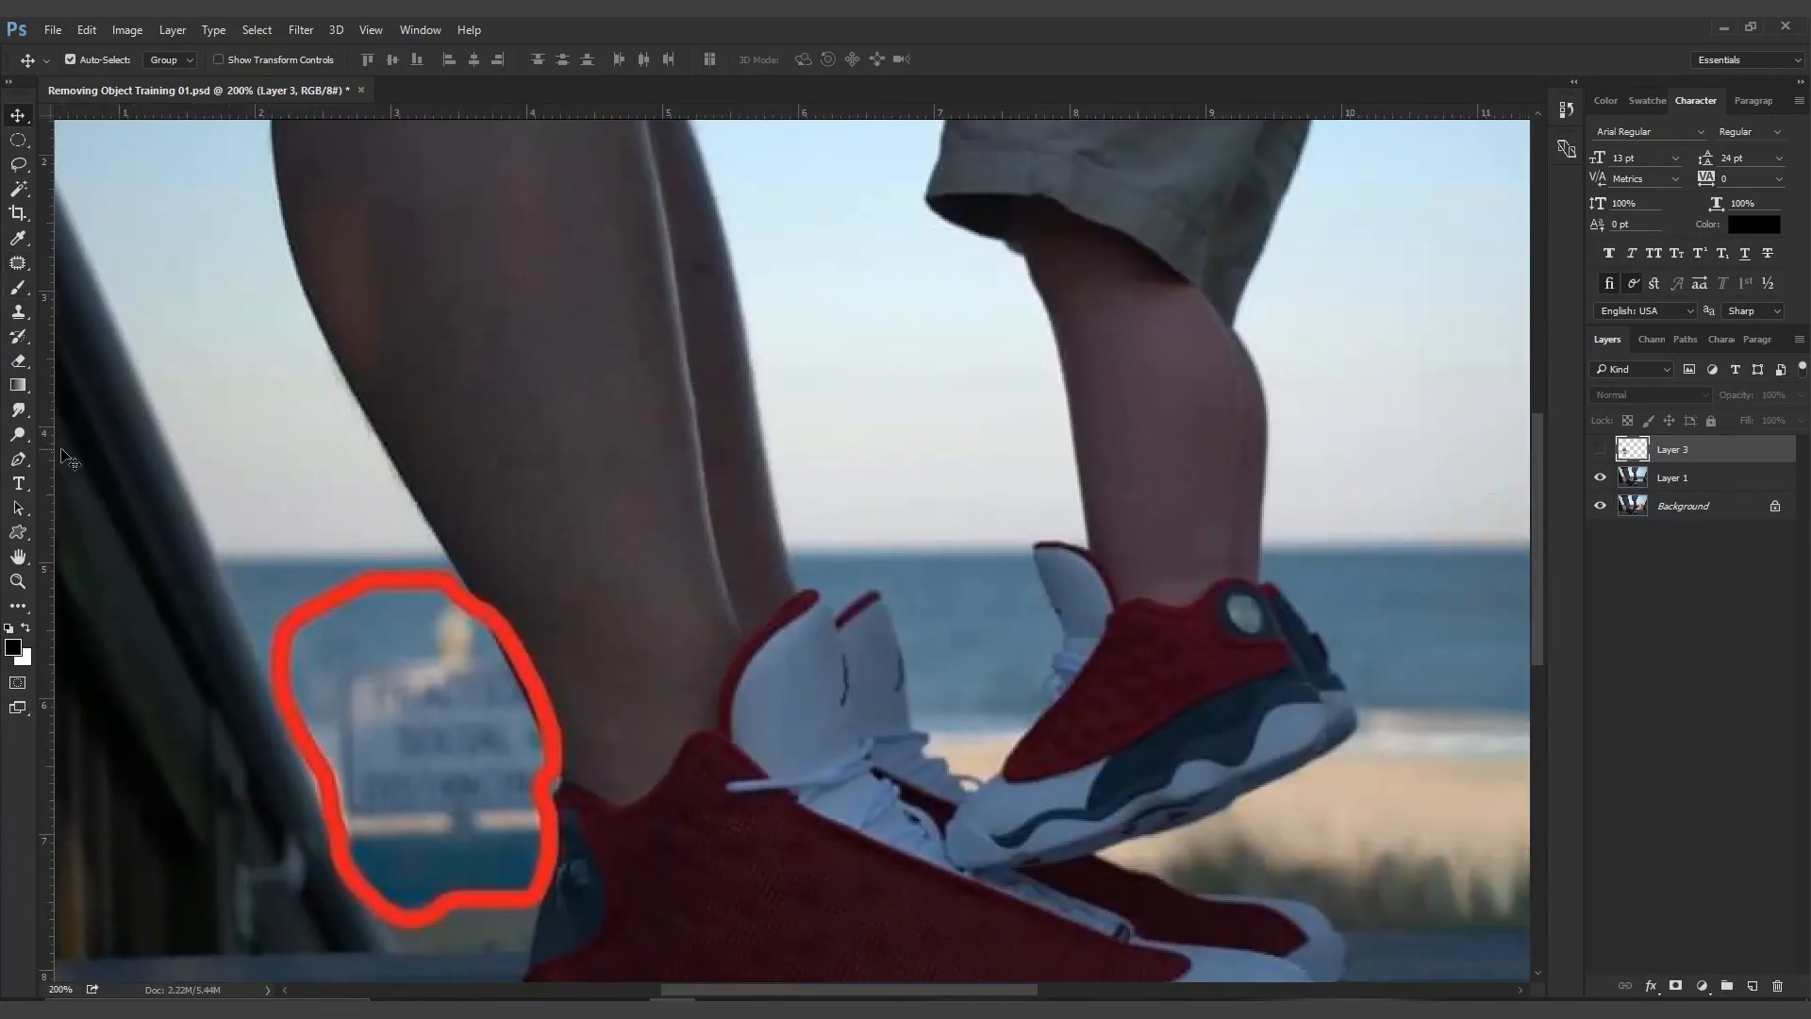
left_click(18, 459)
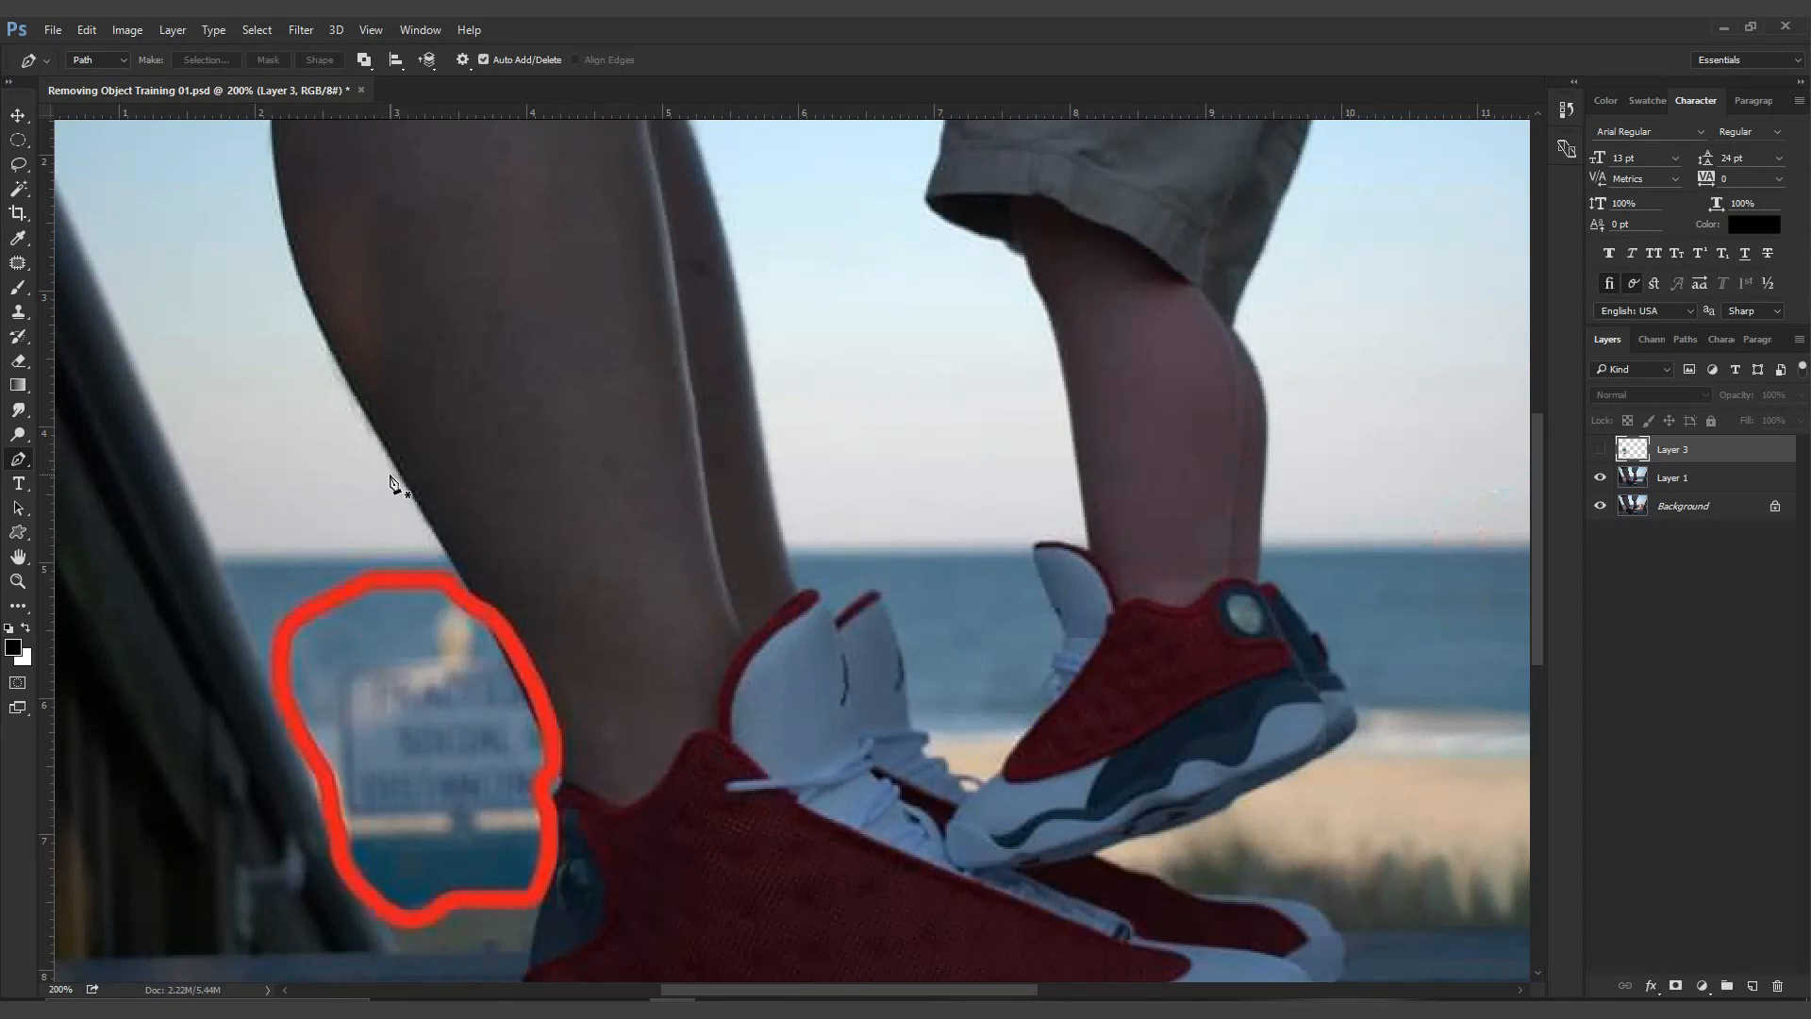
left_click(334, 357)
left_click_drag(420, 506, 454, 563)
left_click_drag(413, 497, 426, 521)
left_click_drag(564, 786, 612, 895)
left_click(564, 785, "alt")
left_click_drag(578, 761, 517, 666)
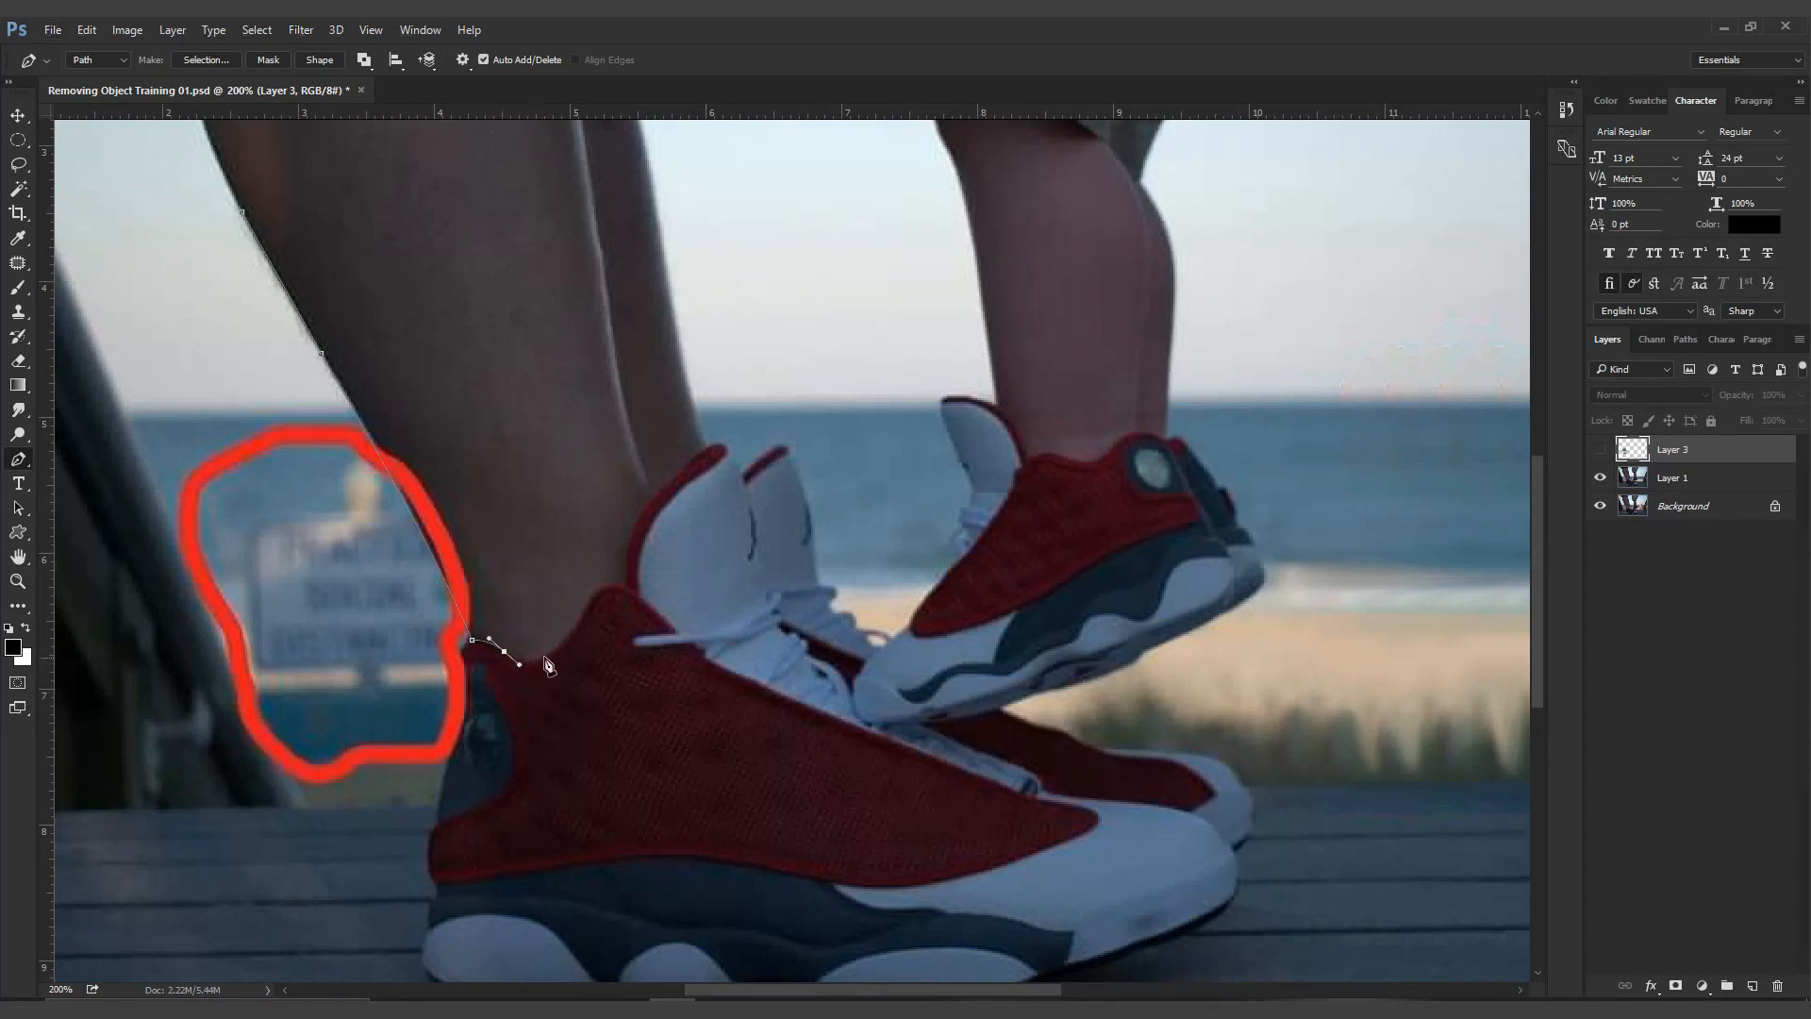
Close the pen path through the inside of the adult's leg and convert it to a selection
left_click_drag(561, 642, 575, 629)
left_click_drag(544, 516, 511, 488)
left_click_drag(437, 294, 489, 640)
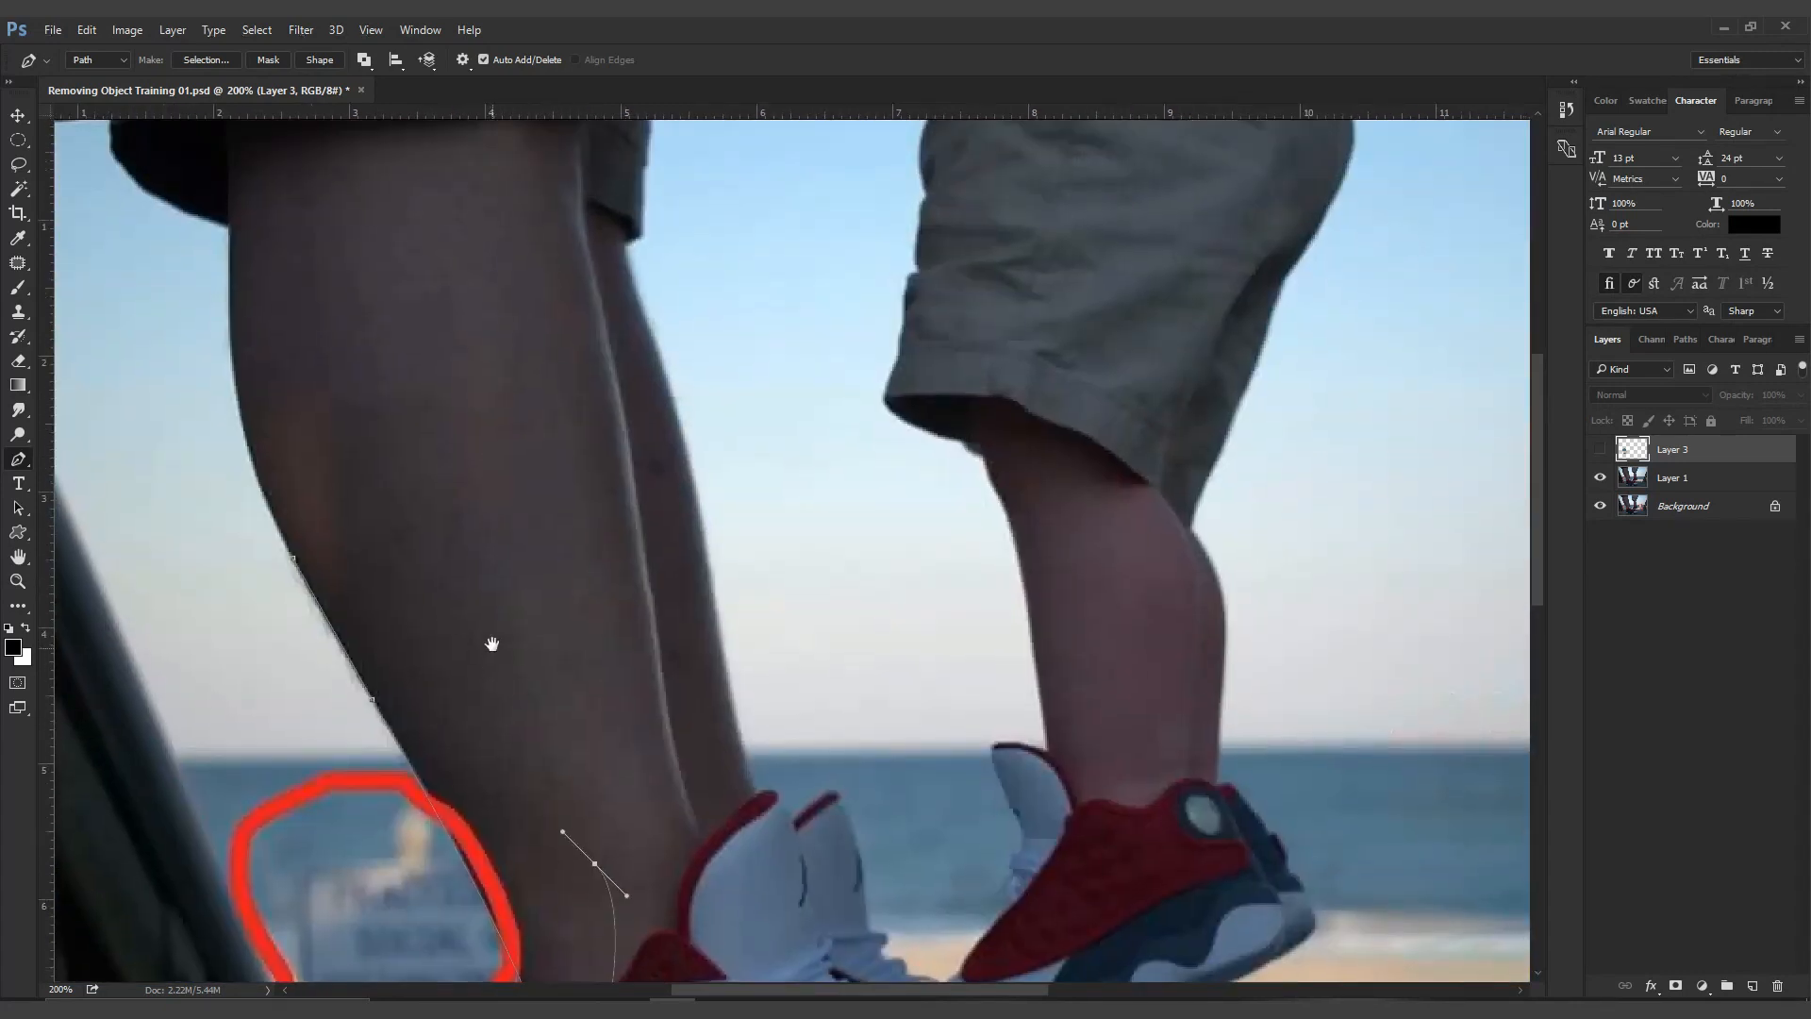
left_click_drag(380, 446, 372, 368)
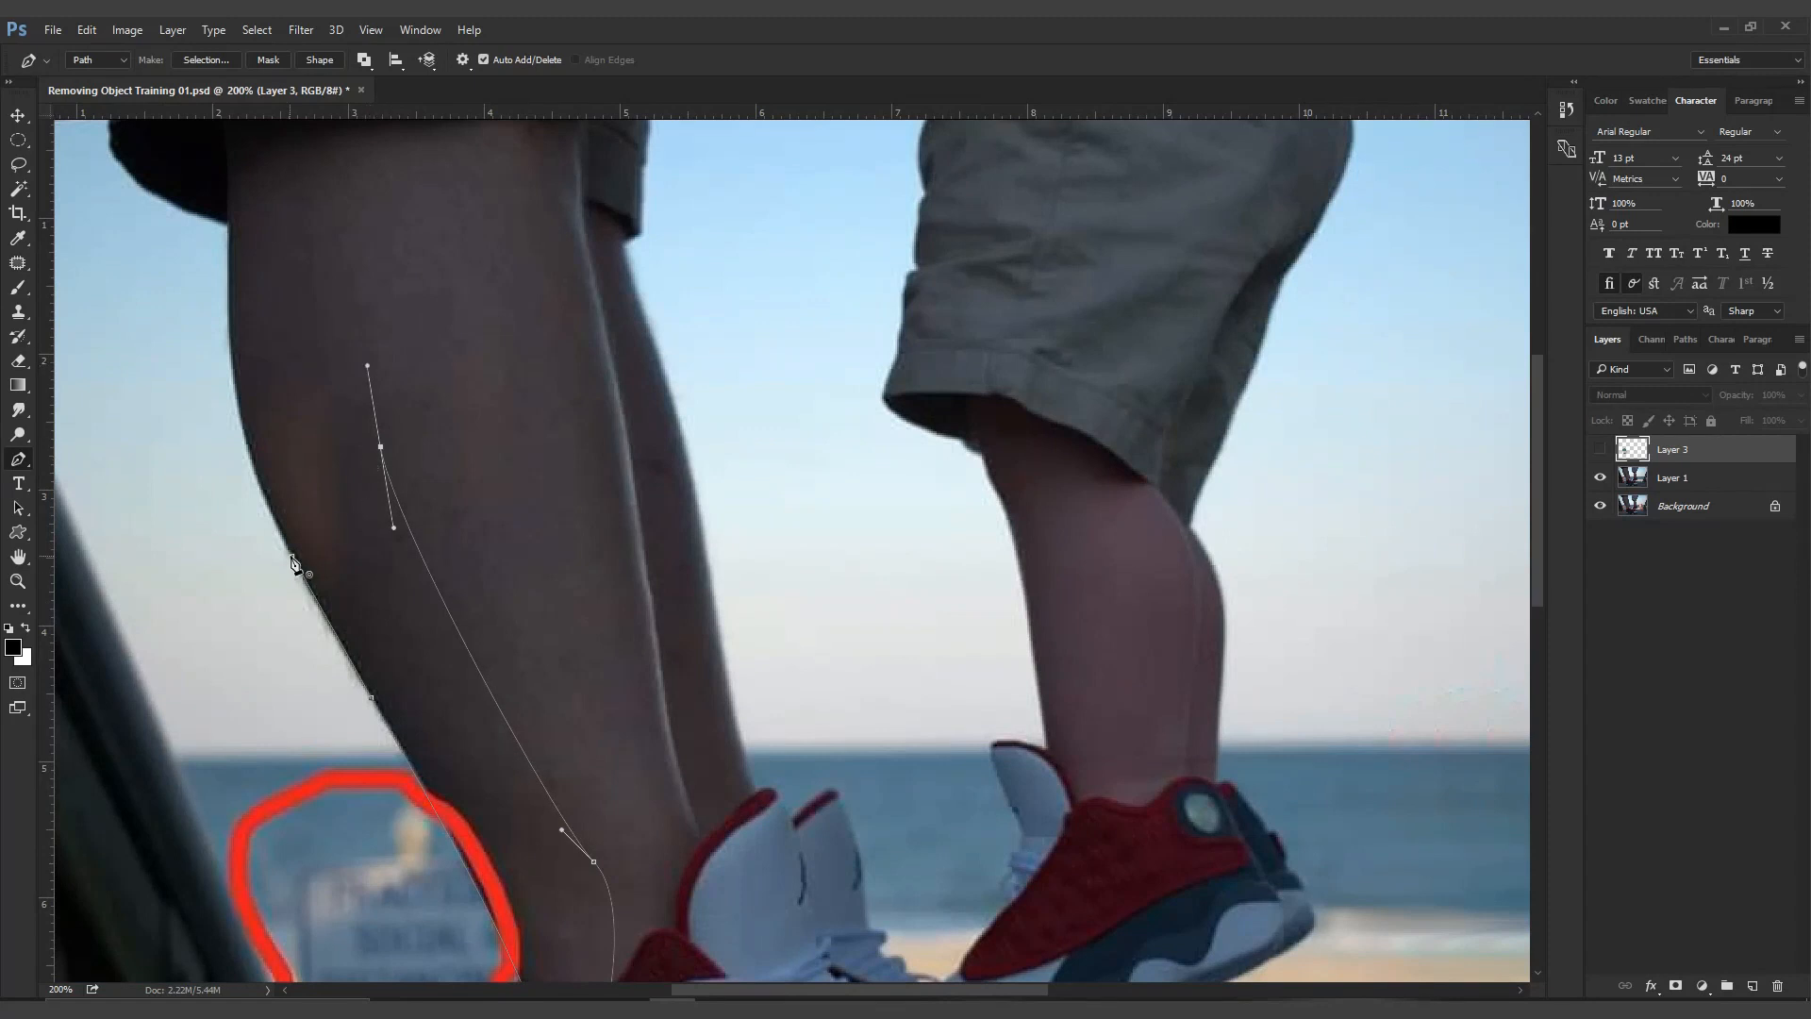
left_click_drag(292, 556, 296, 629)
key("ctrl+Return")
left_click_drag(403, 654, 372, 505)
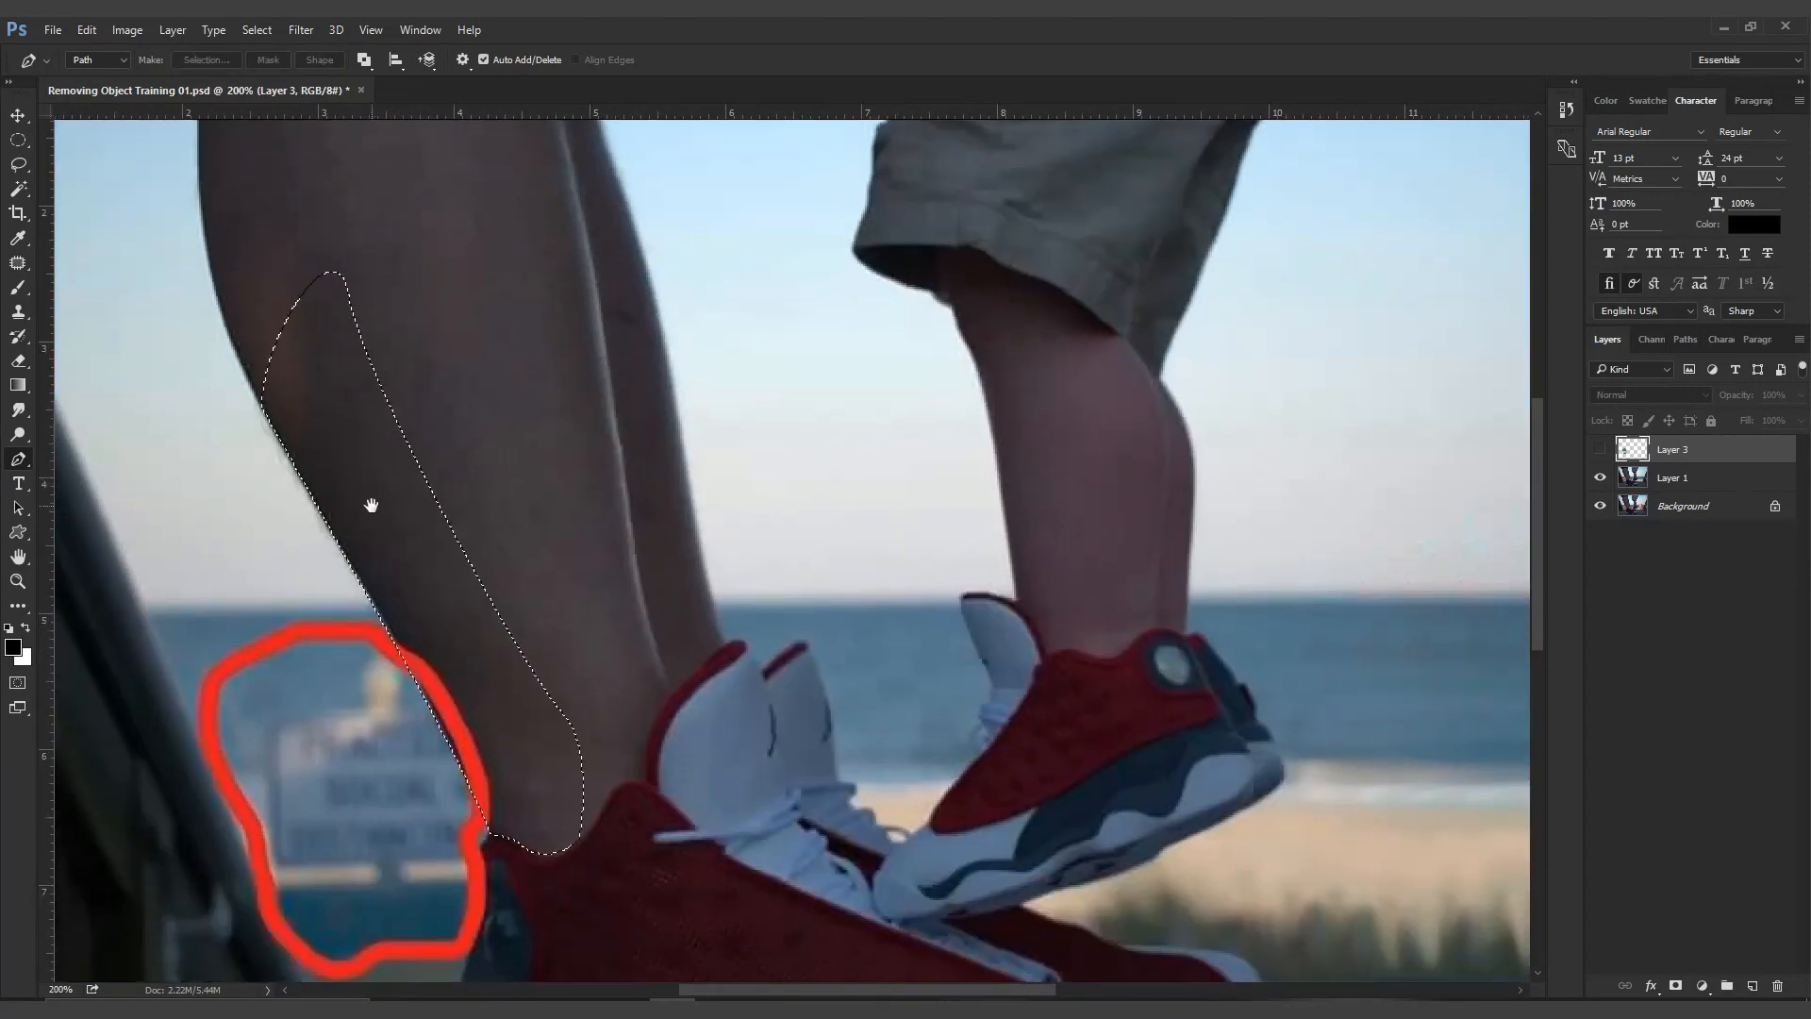
Smudge leg tone on Layer 1 over the red mark along the selected calf edge at 50% strength with an enlarged brush
left_click(19, 410)
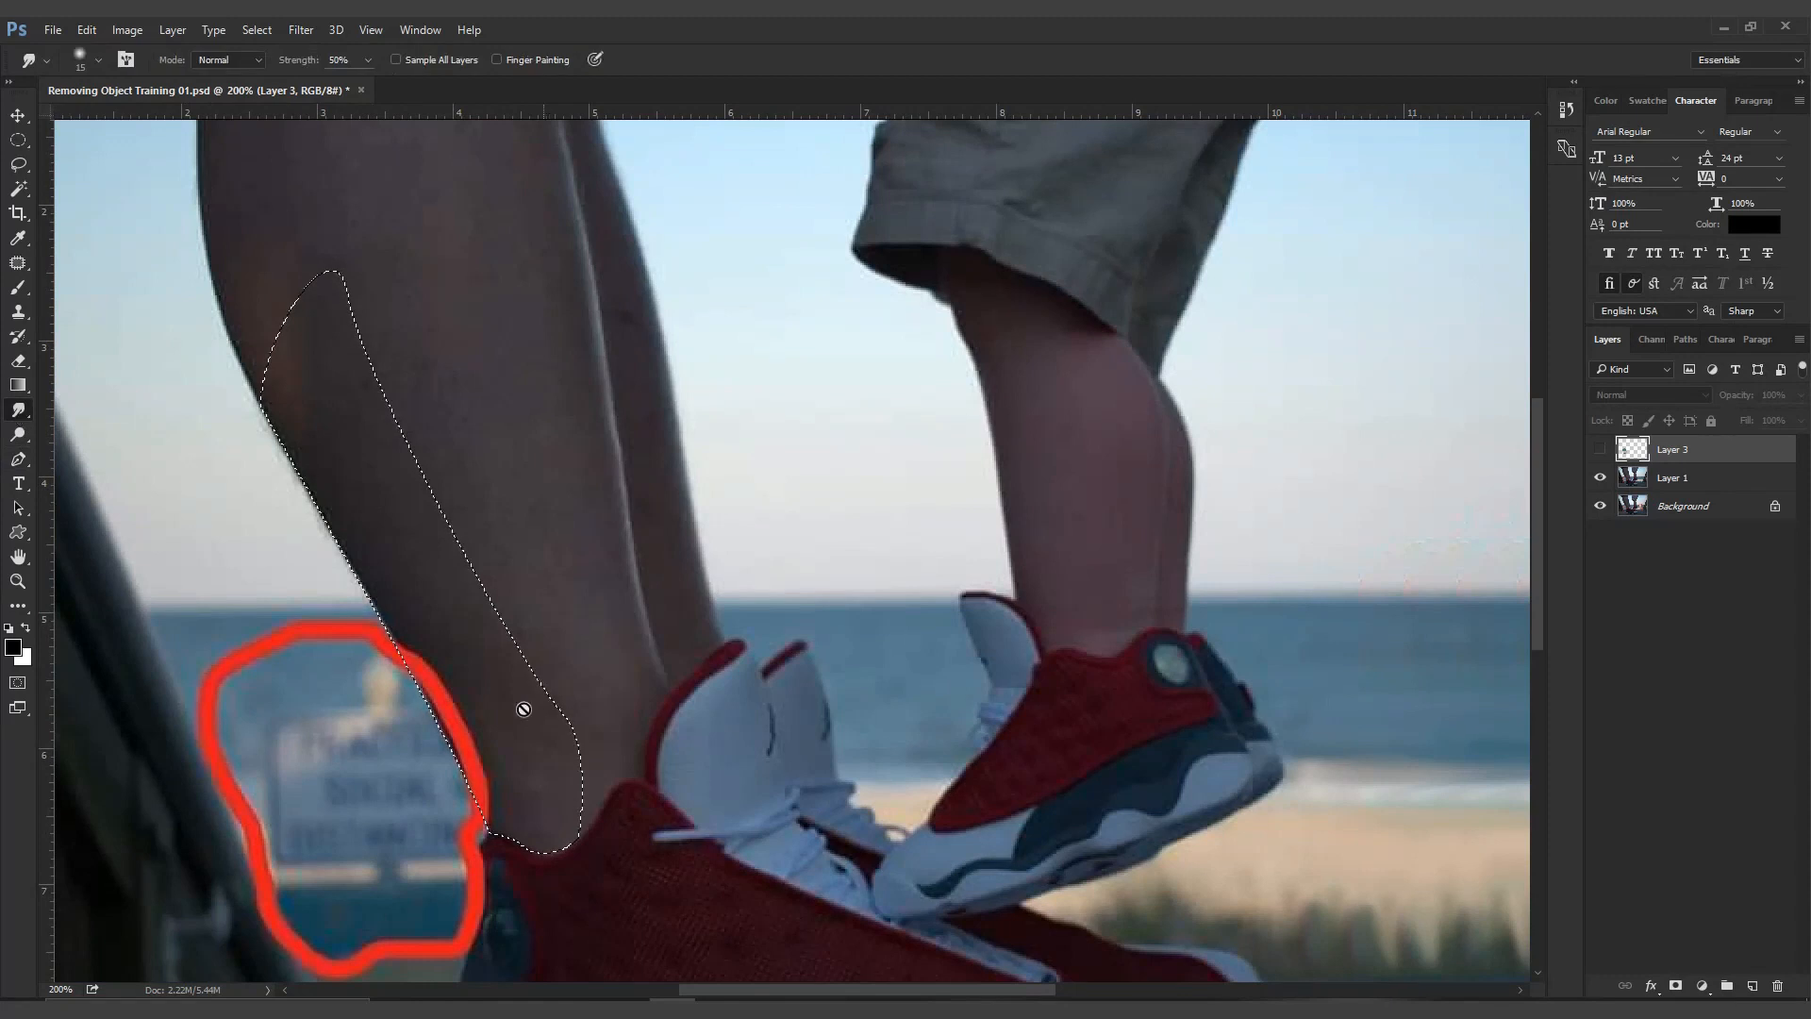
left_click(1704, 479)
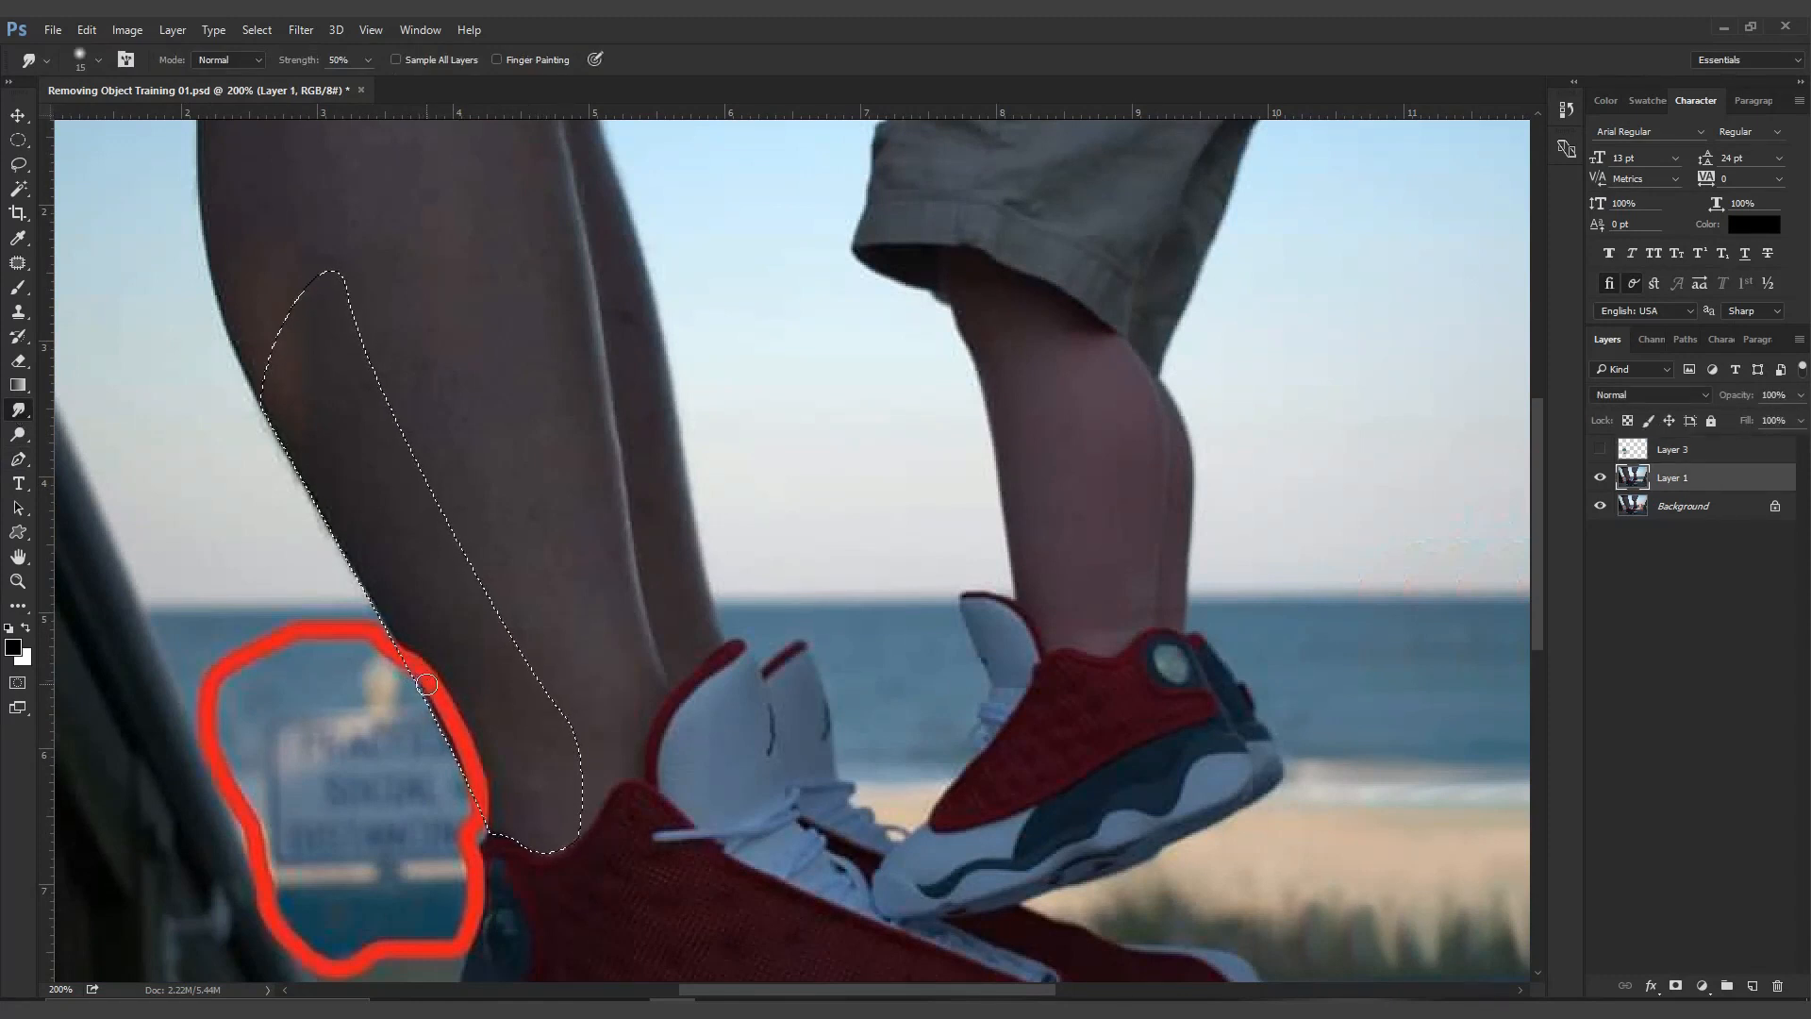
key("bracketright")
key("bracketright")
key("bracketright")
key("bracketright")
left_click_drag(405, 578, 411, 762)
mouse_move(418, 595)
left_mouse_down()
mouse_move(455, 796)
mouse_move(459, 701)
mouse_move(453, 814)
mouse_move(457, 682)
mouse_move(461, 855)
mouse_move(474, 703)
mouse_move(473, 869)
left_mouse_up()
Smudge the remaining red off the ankle edge just above the heel with a smaller brush and clear the selection
key("bracketleft")
key("bracketleft")
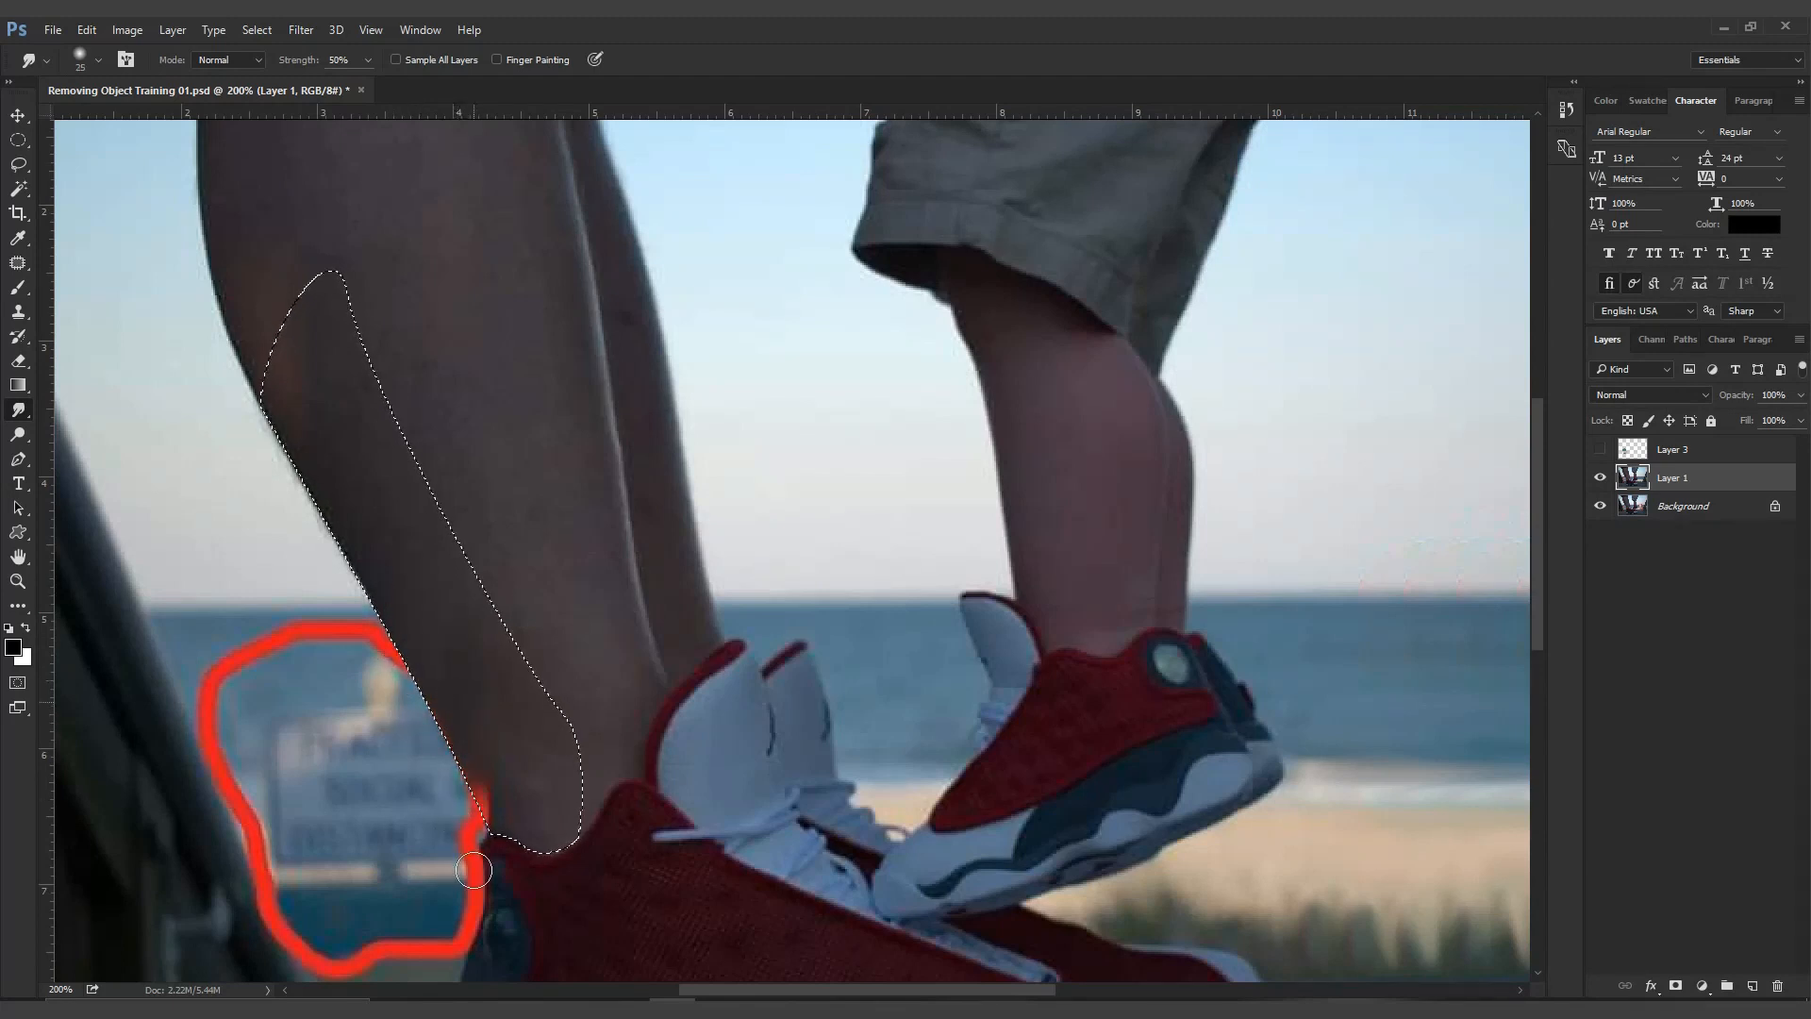
left_click_drag(478, 735, 497, 833)
key("bracketleft")
left_click_drag(413, 773, 481, 722)
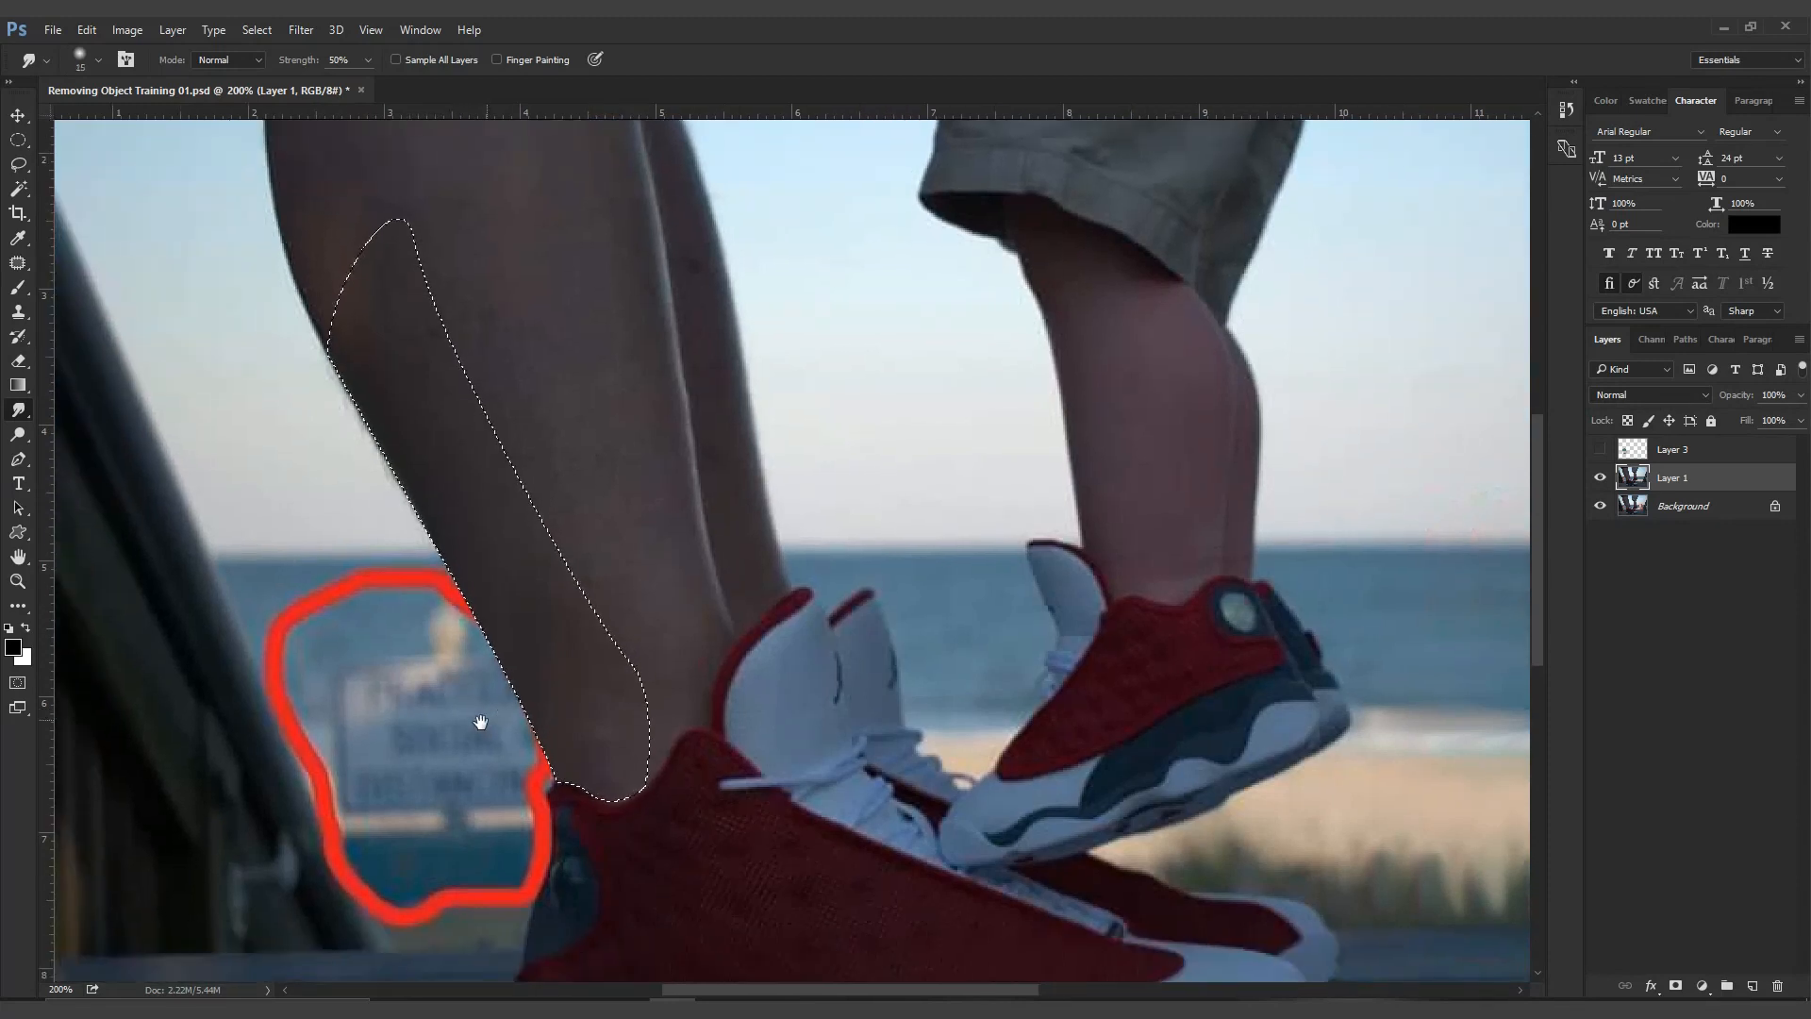
left_click_drag(626, 819, 764, 702)
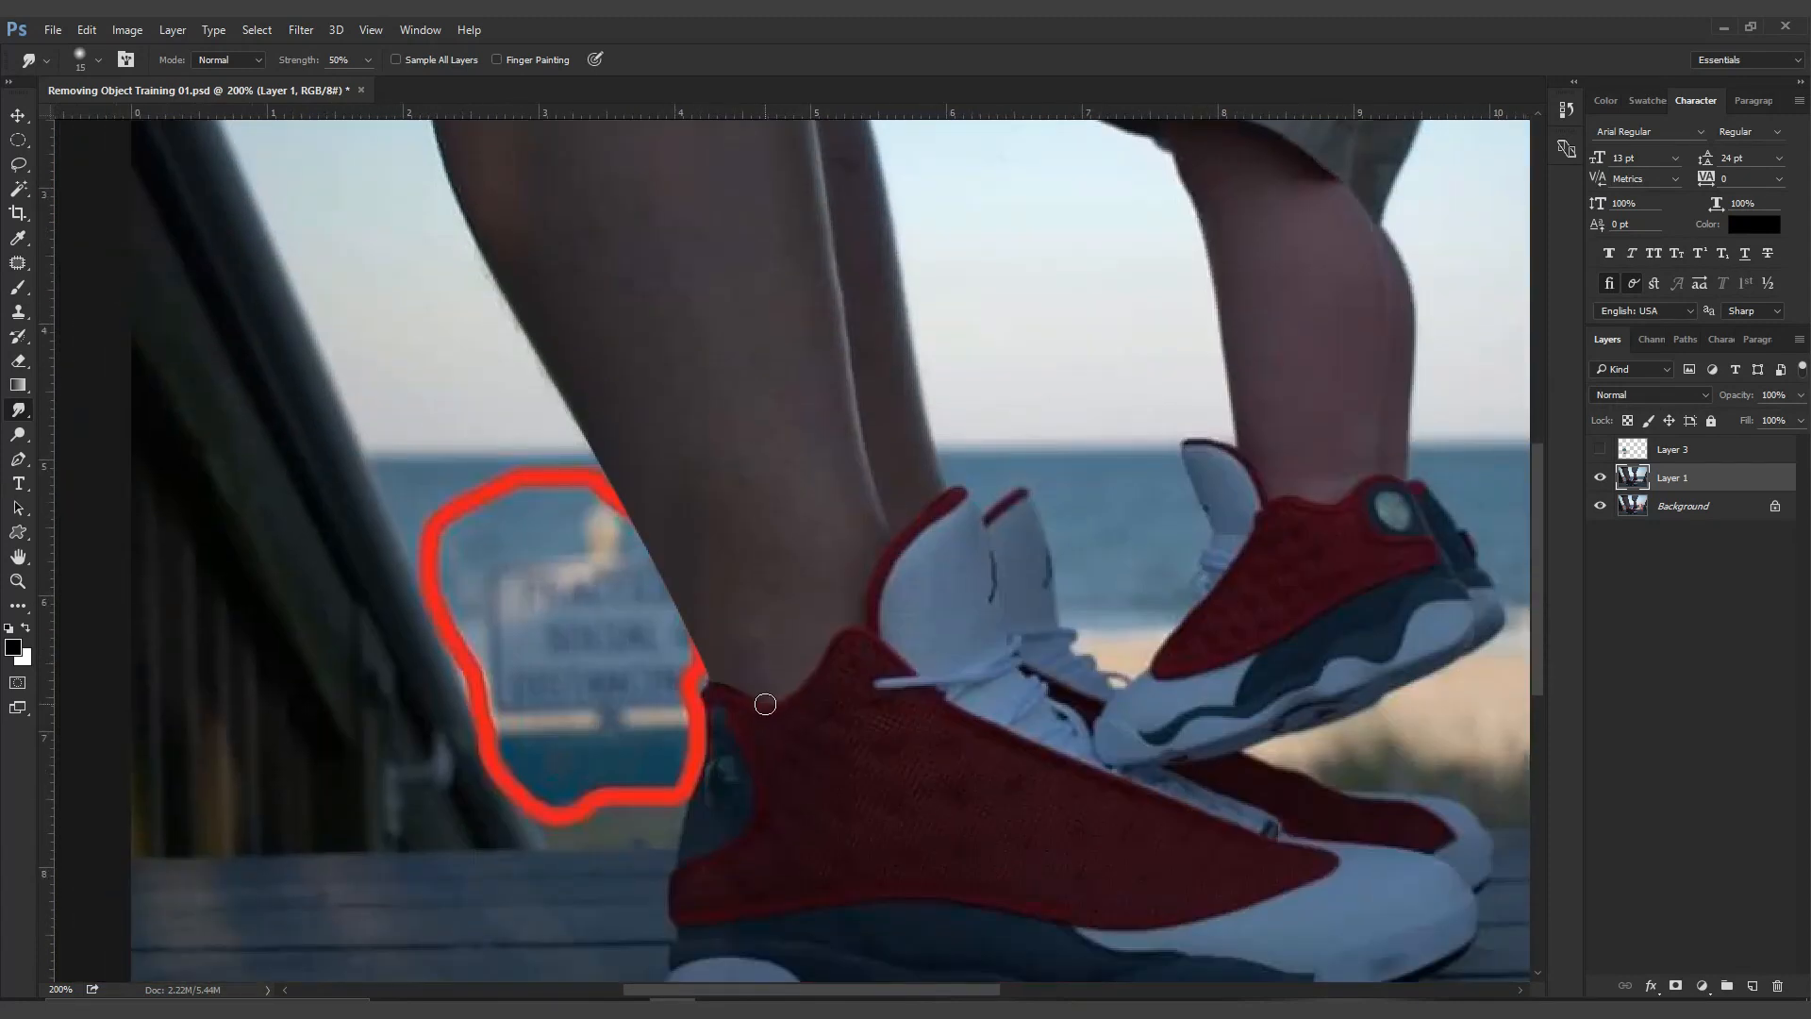
Outline the lower part of the railing beside the marked sign with a narrow pen path and convert it to a selection
key("p")
scroll(709, 755, "down", 1)
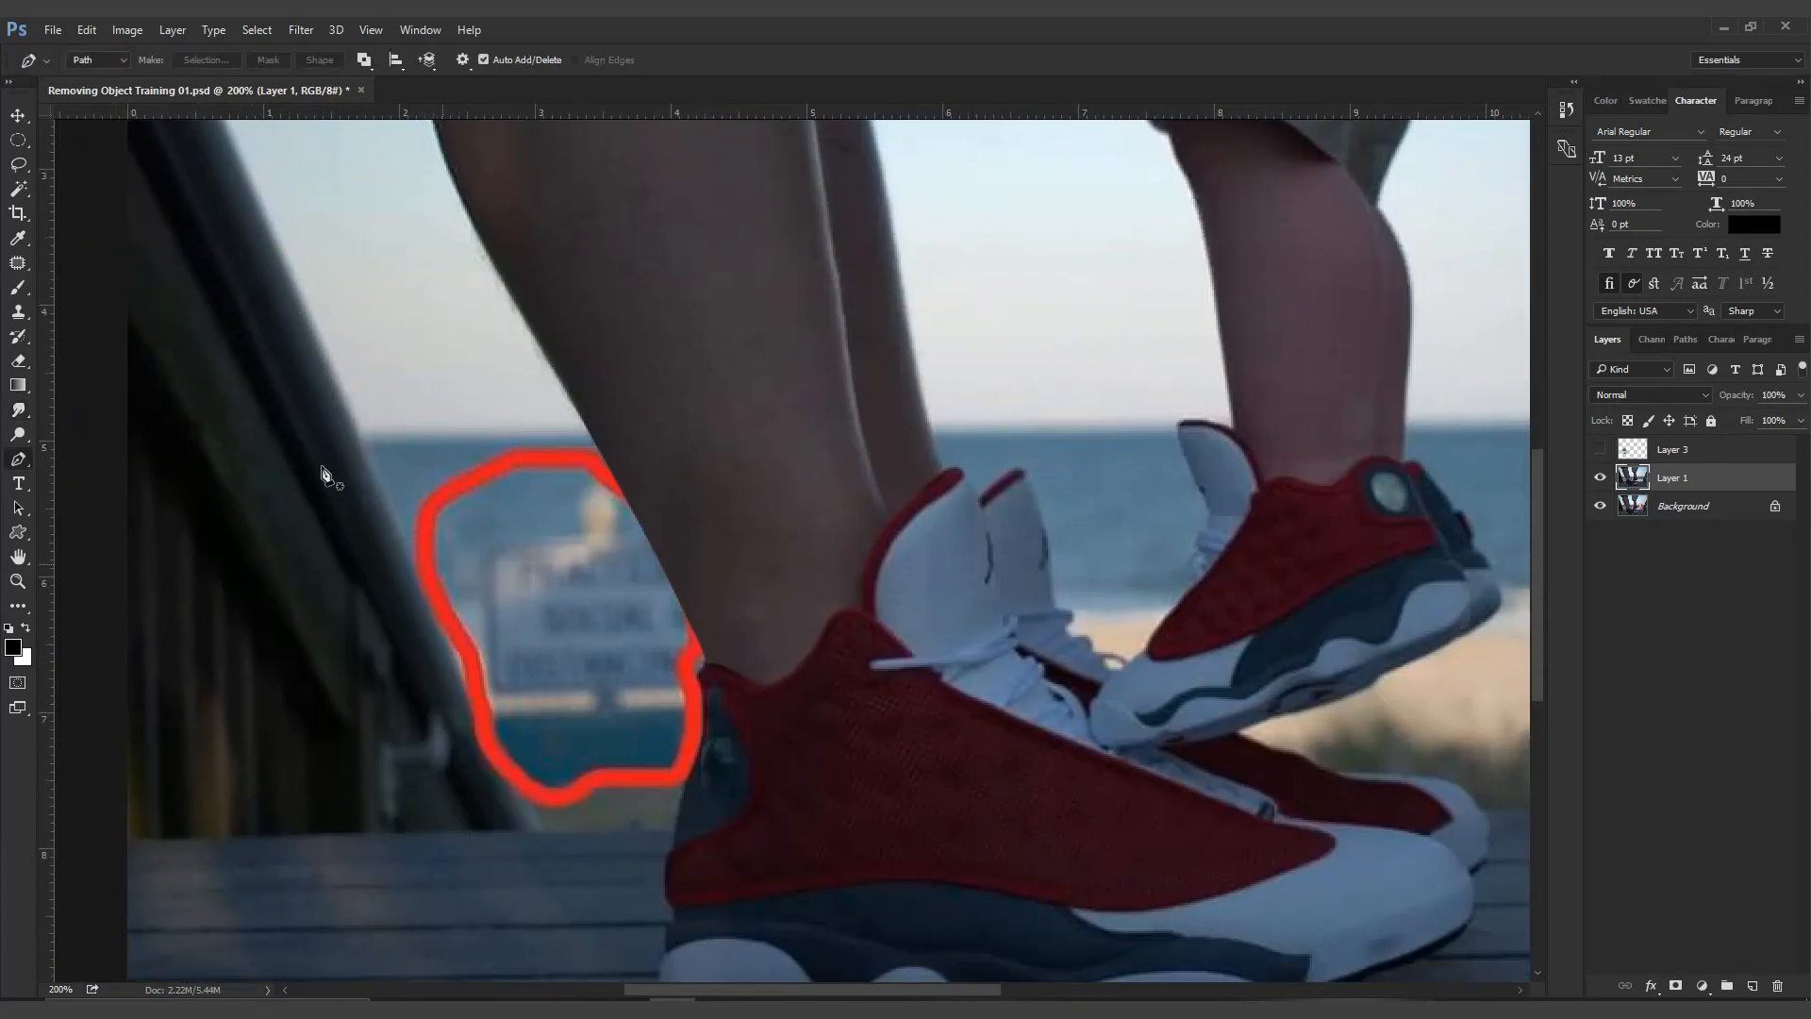
left_click(344, 387)
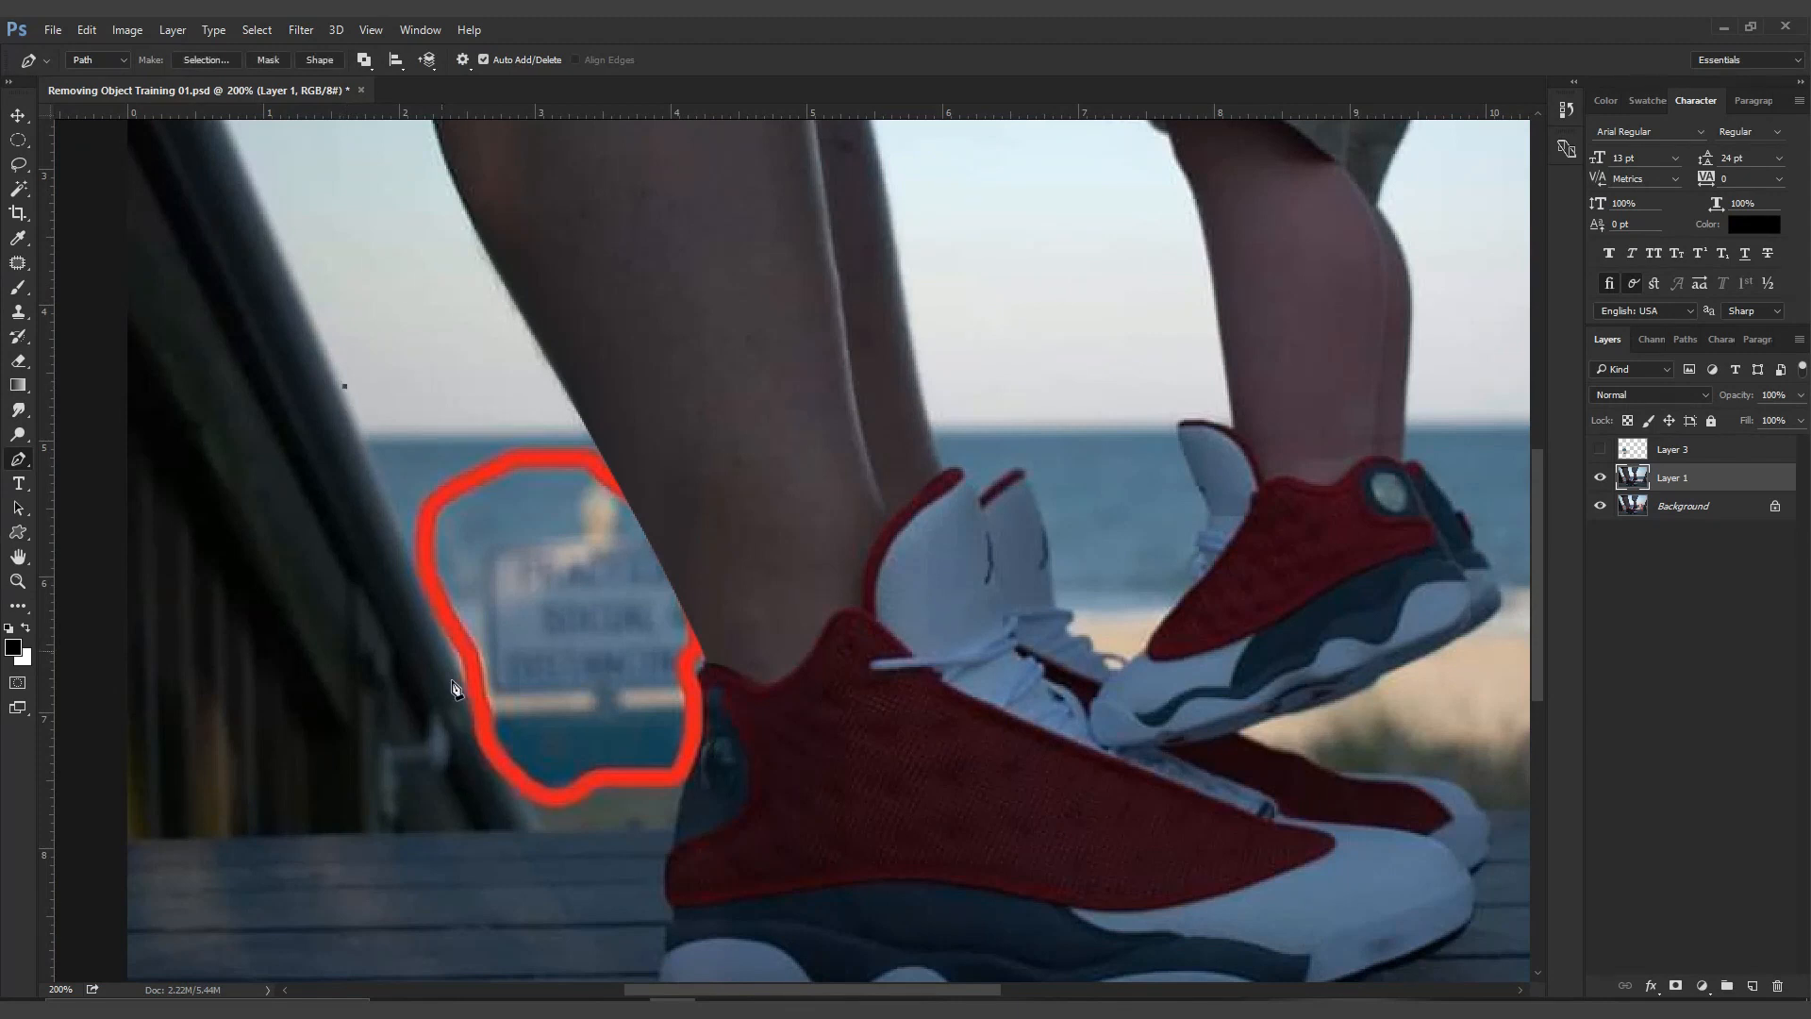
left_click(548, 831)
left_click(548, 831, "alt")
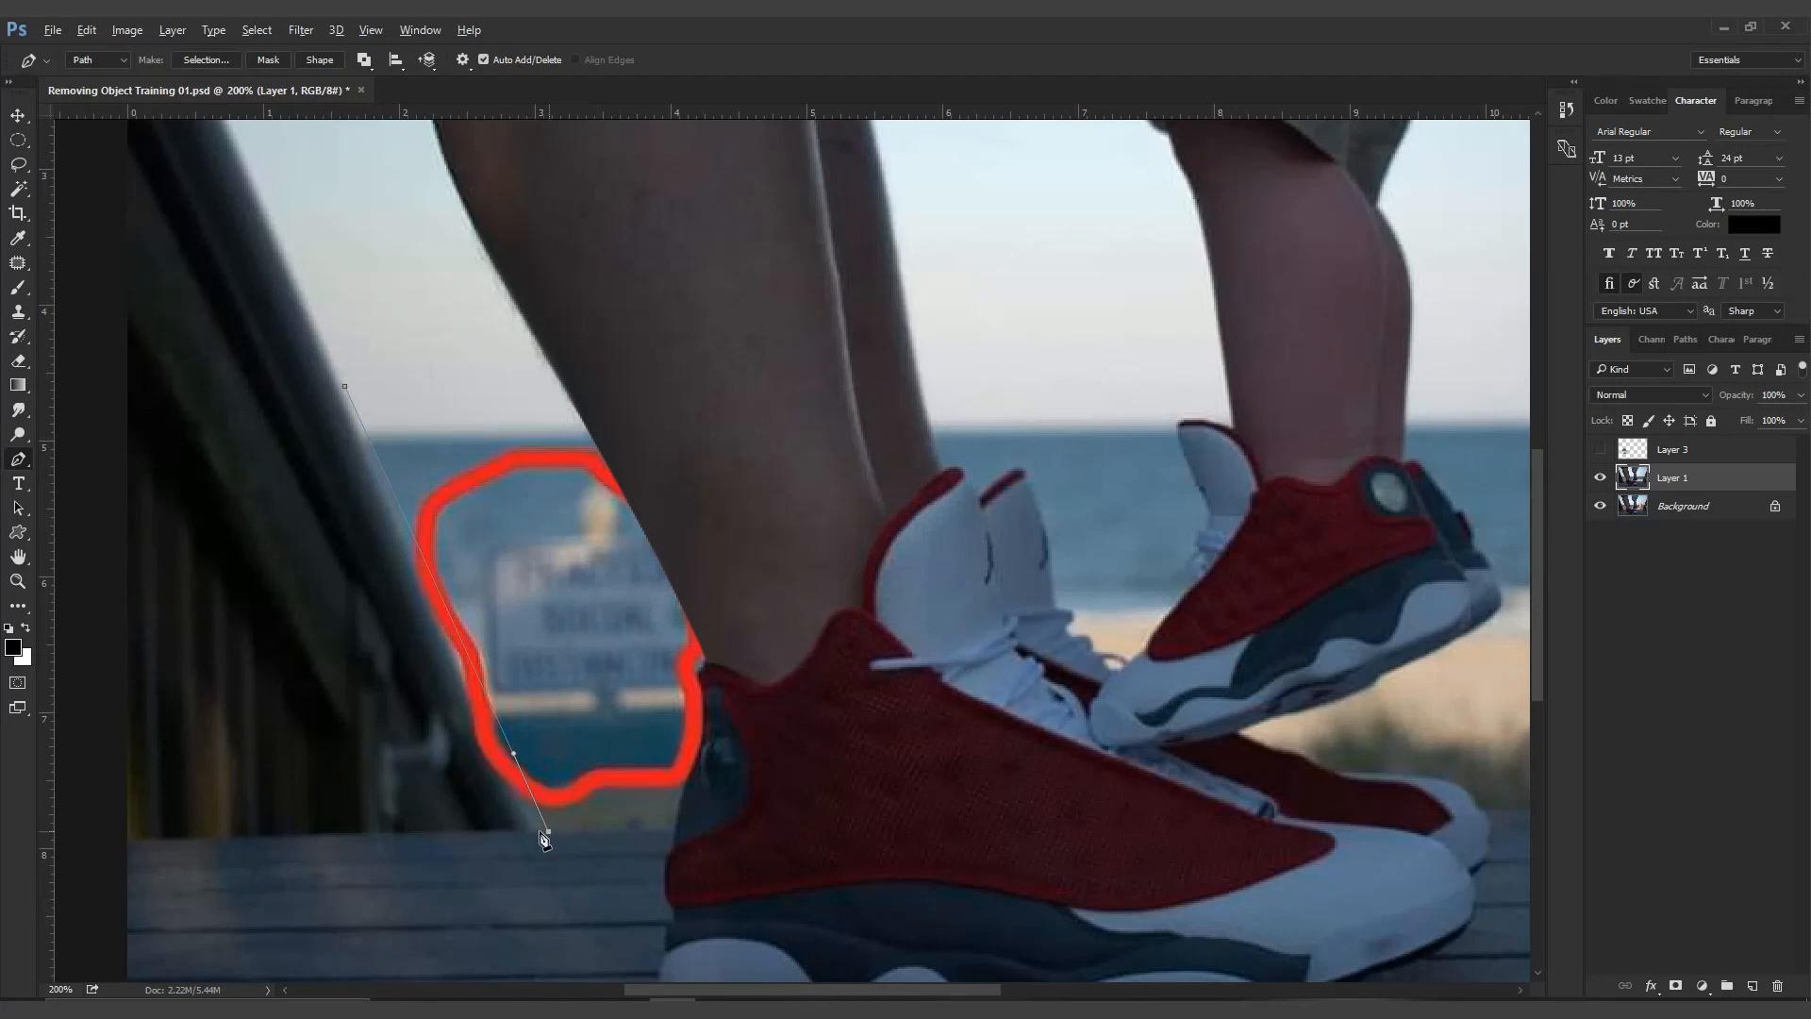
left_click(492, 829)
left_click(312, 395)
left_click(344, 394)
key("ctrl+Return")
Smudge railing tone over the red mark along the middle of the selected railing strip, enlarging the brush to 25 px
key("r")
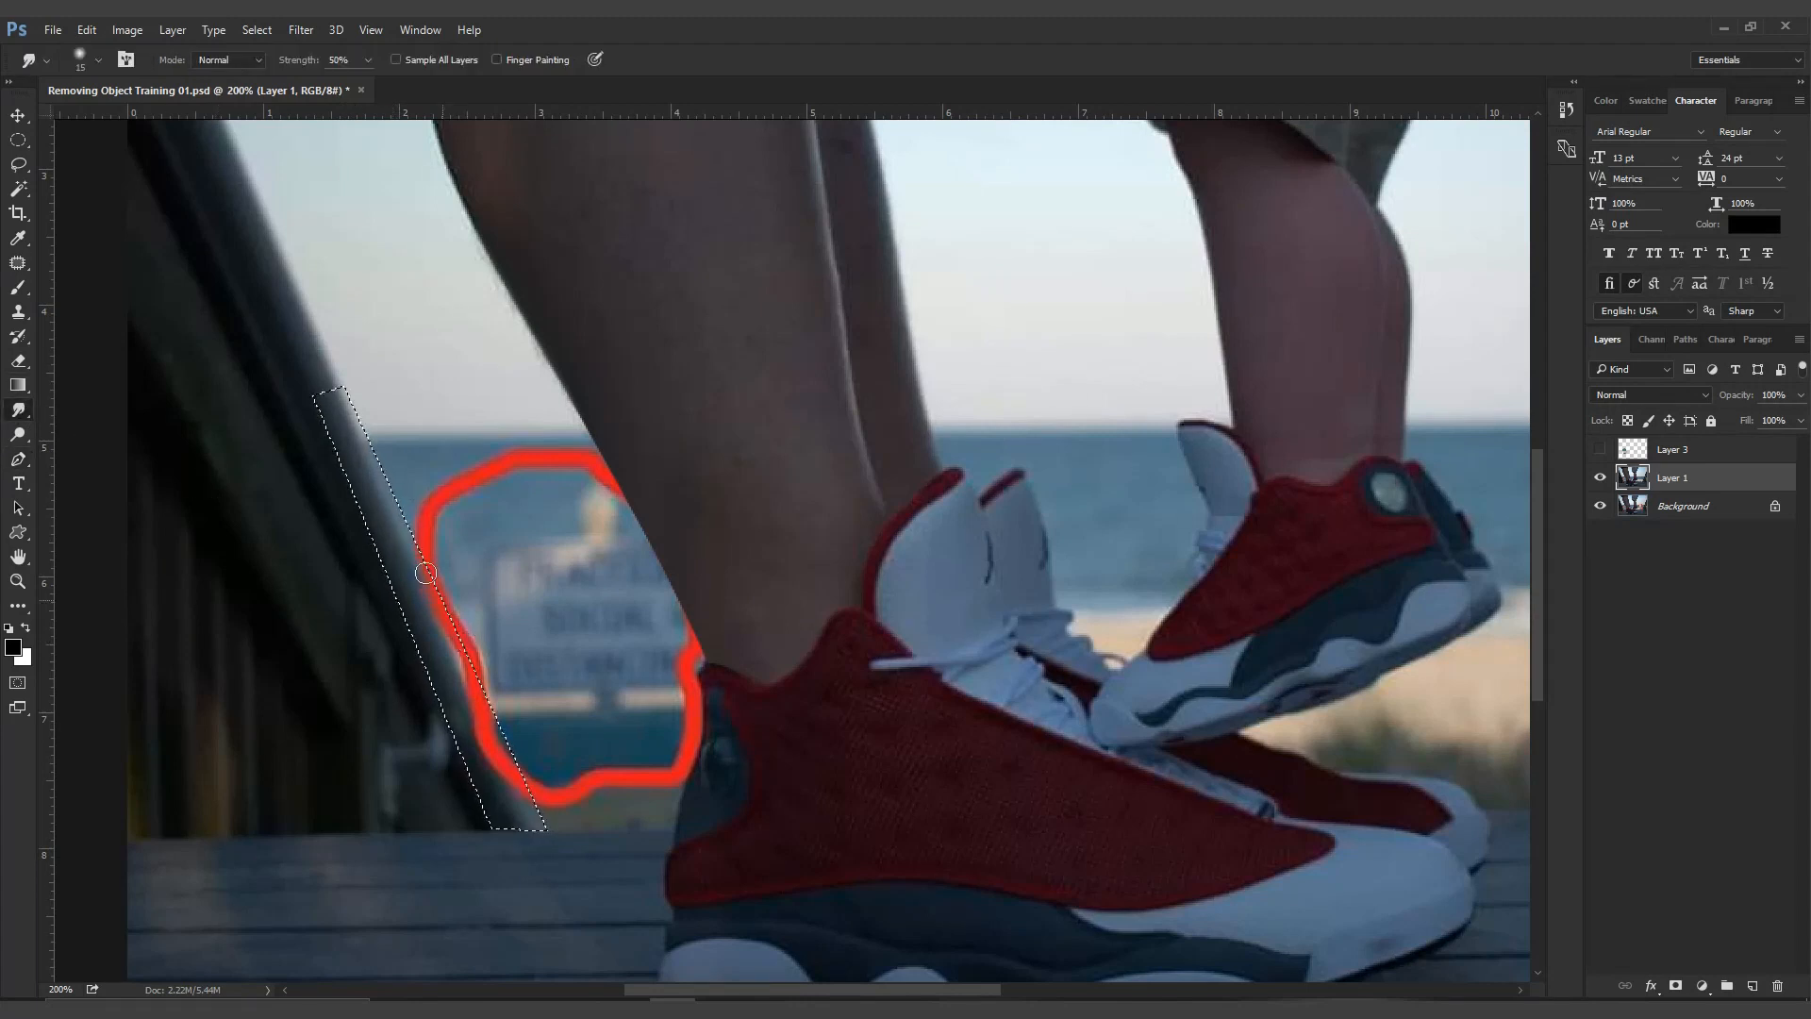
left_click_drag(394, 490, 458, 642)
left_click_drag(376, 518, 458, 632)
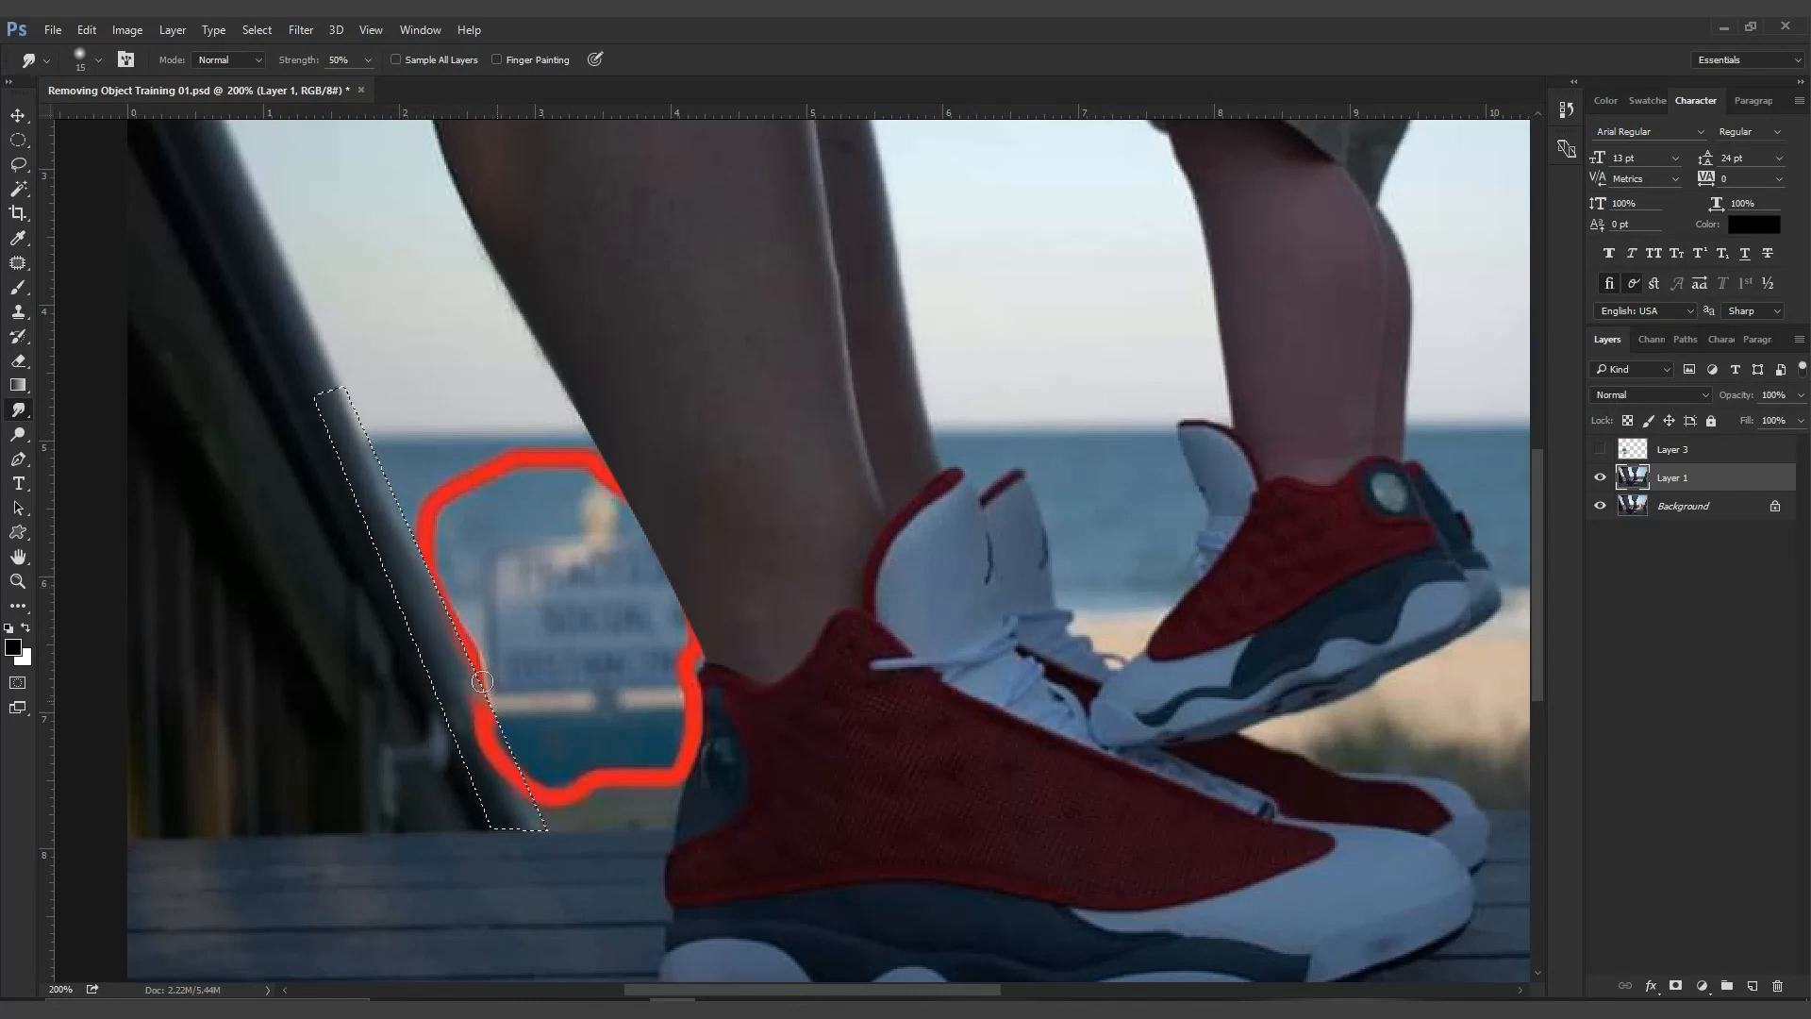
key("bracketright")
left_click_drag(445, 626, 506, 713)
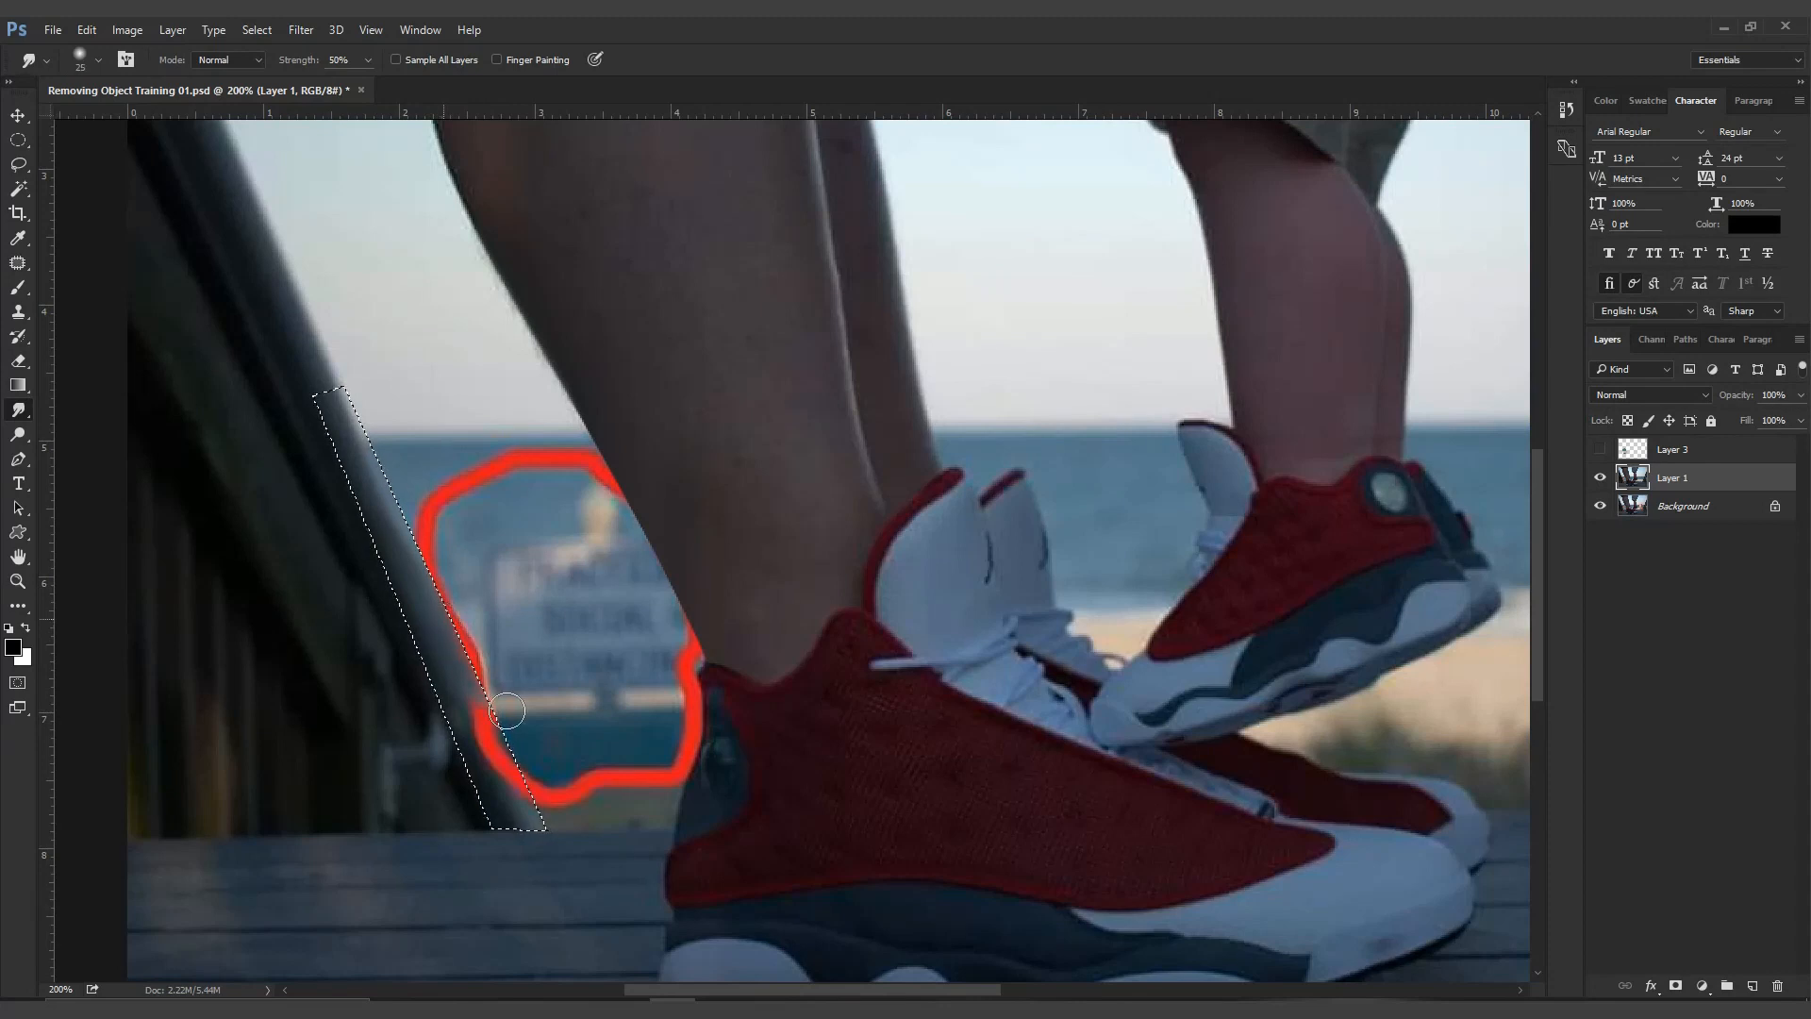
left_click_drag(444, 647, 513, 798)
Smudge the foot of the selected railing strip down to the deck to cover the red there
key("bracketright")
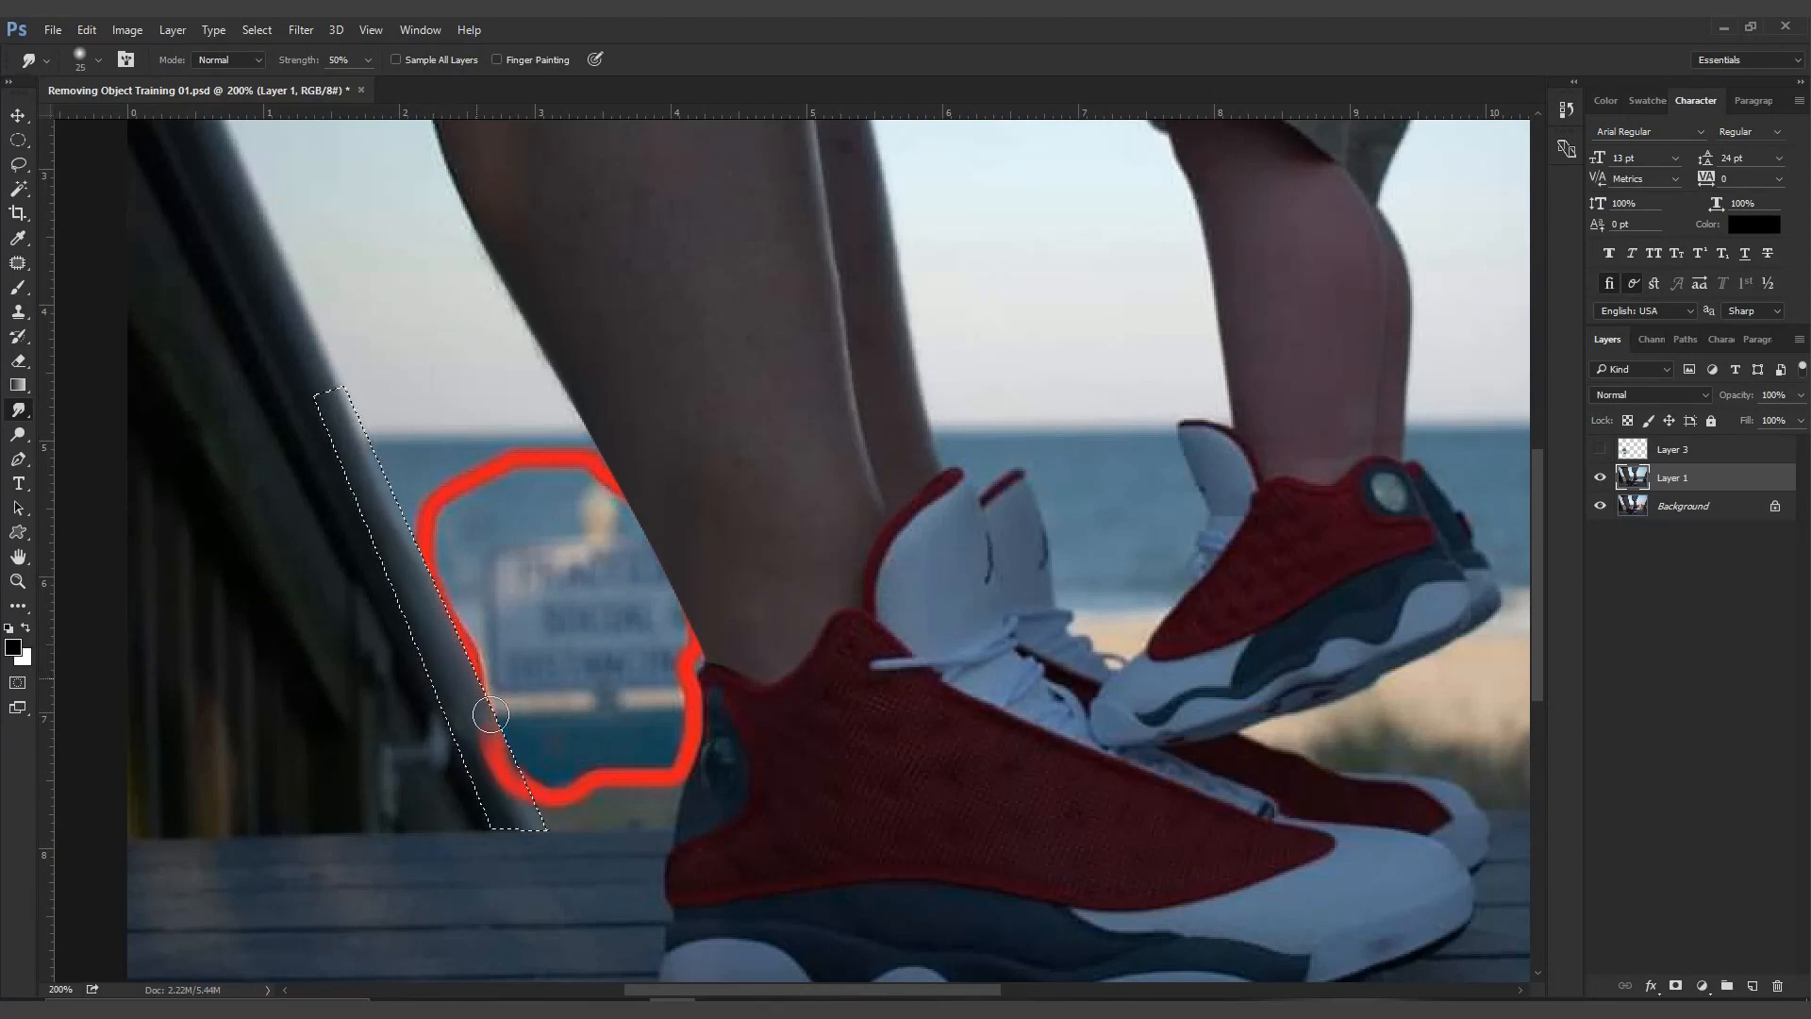
left_click_drag(477, 727, 546, 868)
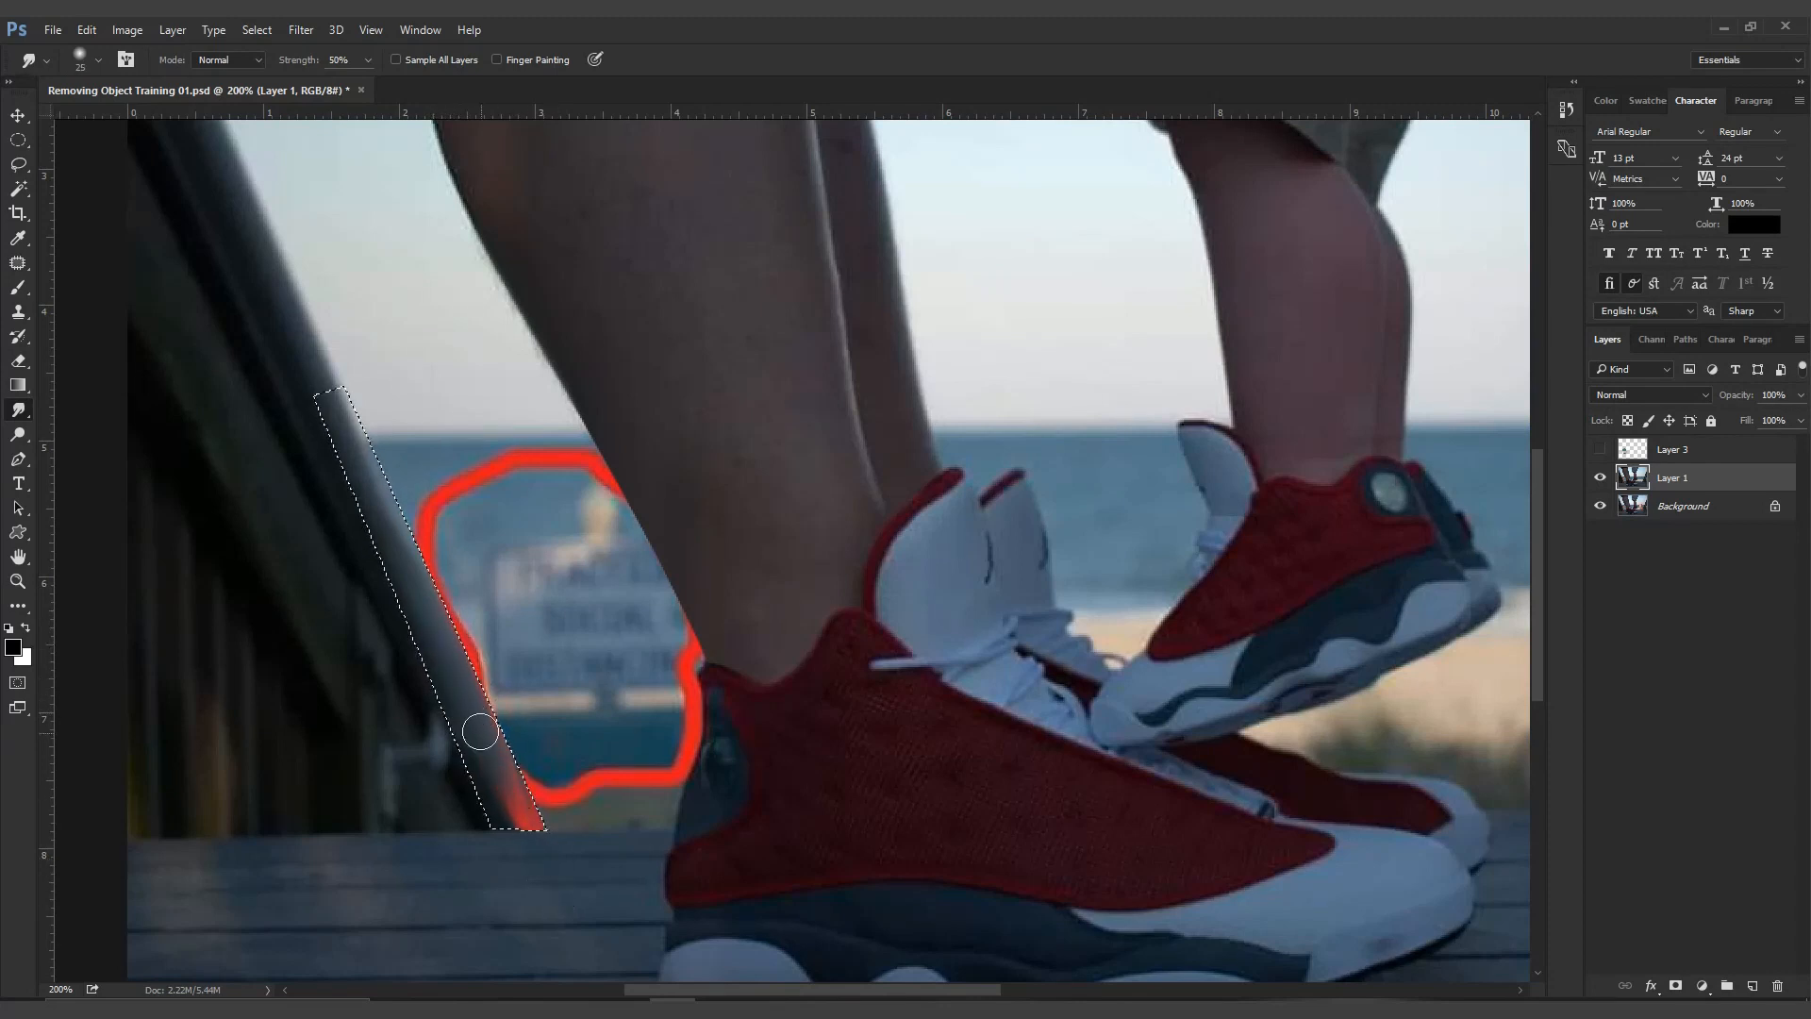
left_click_drag(478, 734, 541, 868)
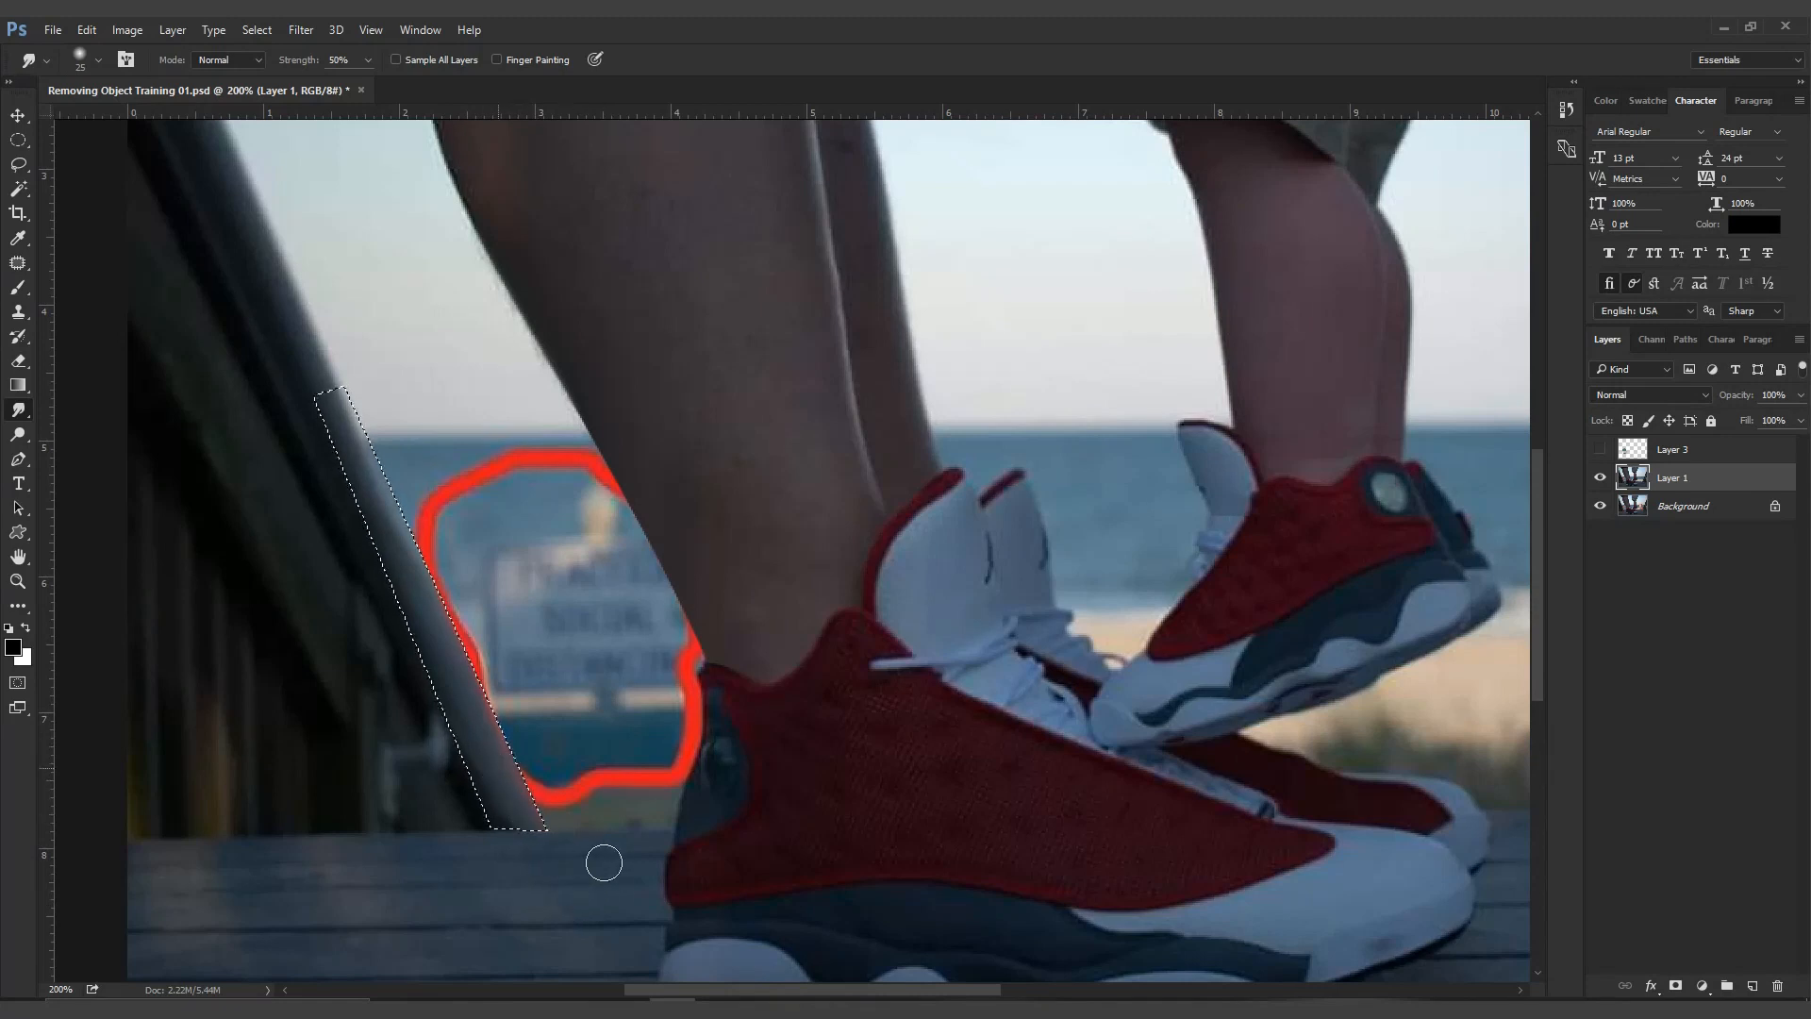
left_click_drag(477, 714, 558, 796)
left_click_drag(444, 655, 566, 825)
left_click_drag(462, 667, 525, 831)
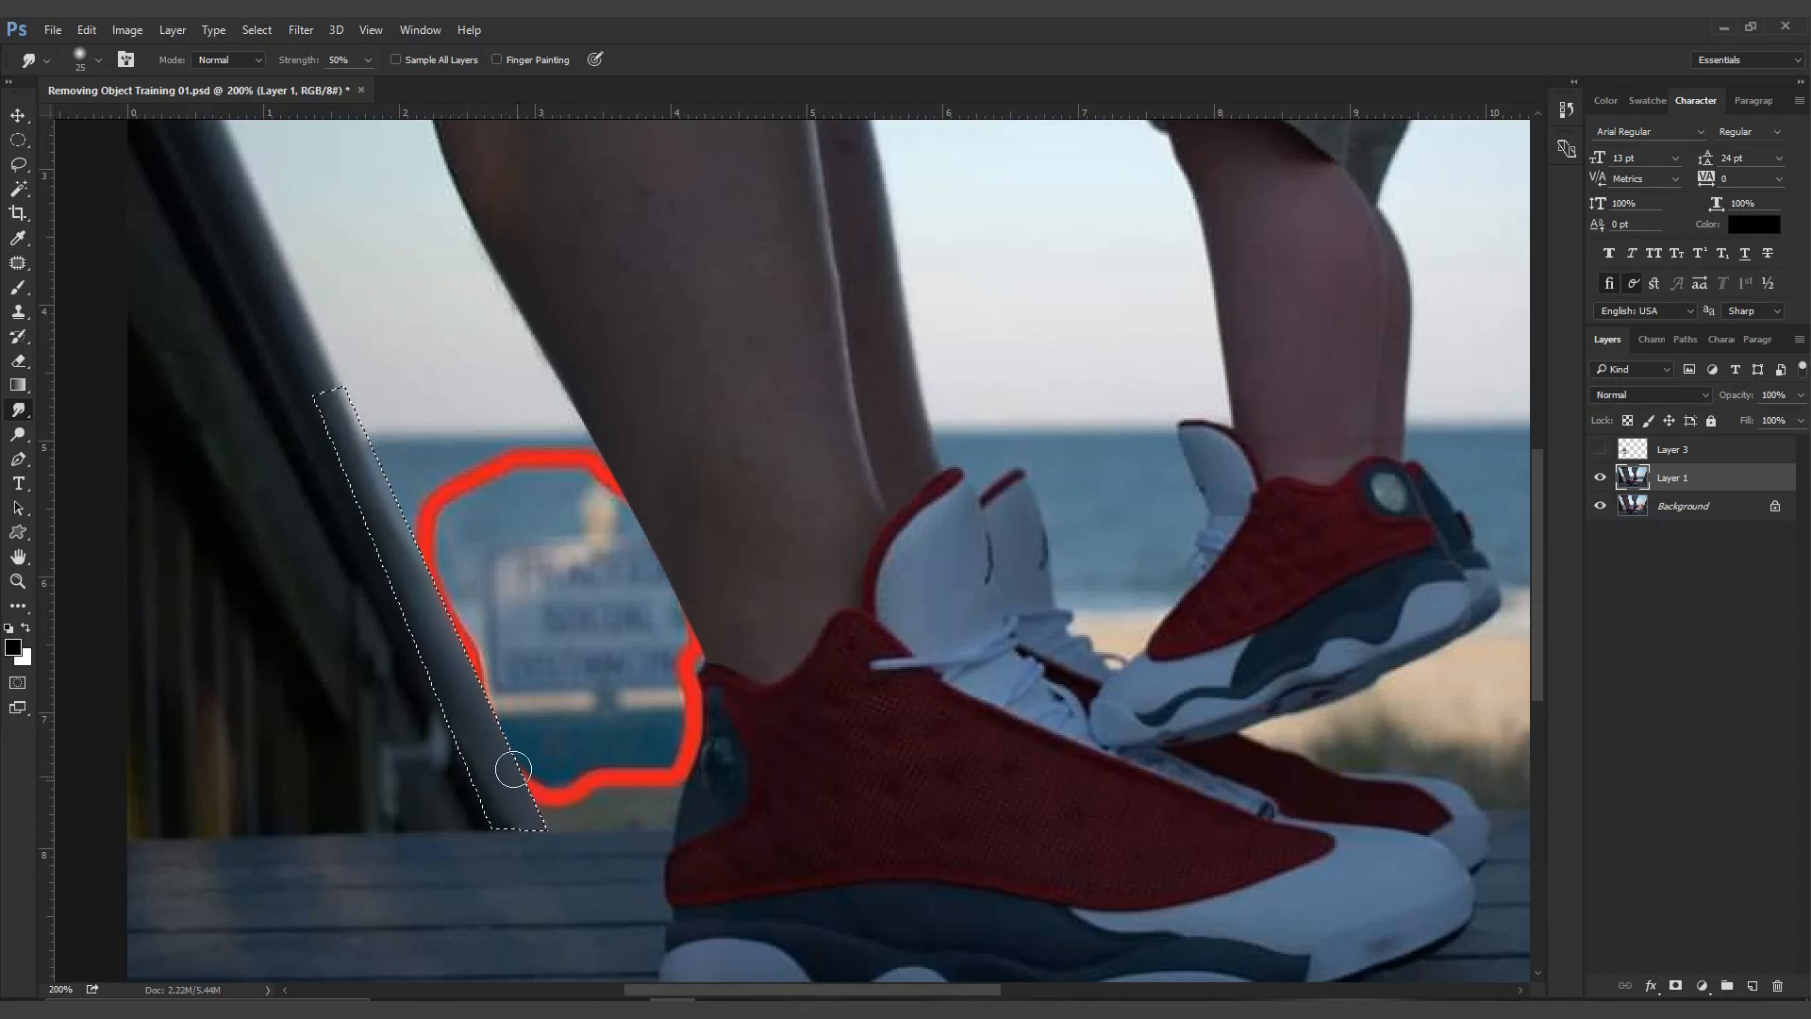
Blend the full length of the railing strip with long downward smudge strokes and clear the selection
left_click_drag(482, 719, 539, 874)
left_click_drag(439, 594, 524, 816)
mouse_move(400, 541)
left_mouse_down()
mouse_move(519, 802)
mouse_move(452, 645)
mouse_move(544, 807)
left_mouse_up()
left_click_drag(470, 658, 582, 869)
mouse_move(485, 698)
left_mouse_down()
mouse_move(534, 812)
mouse_move(603, 882)
left_mouse_up()
key("ctrl+d")
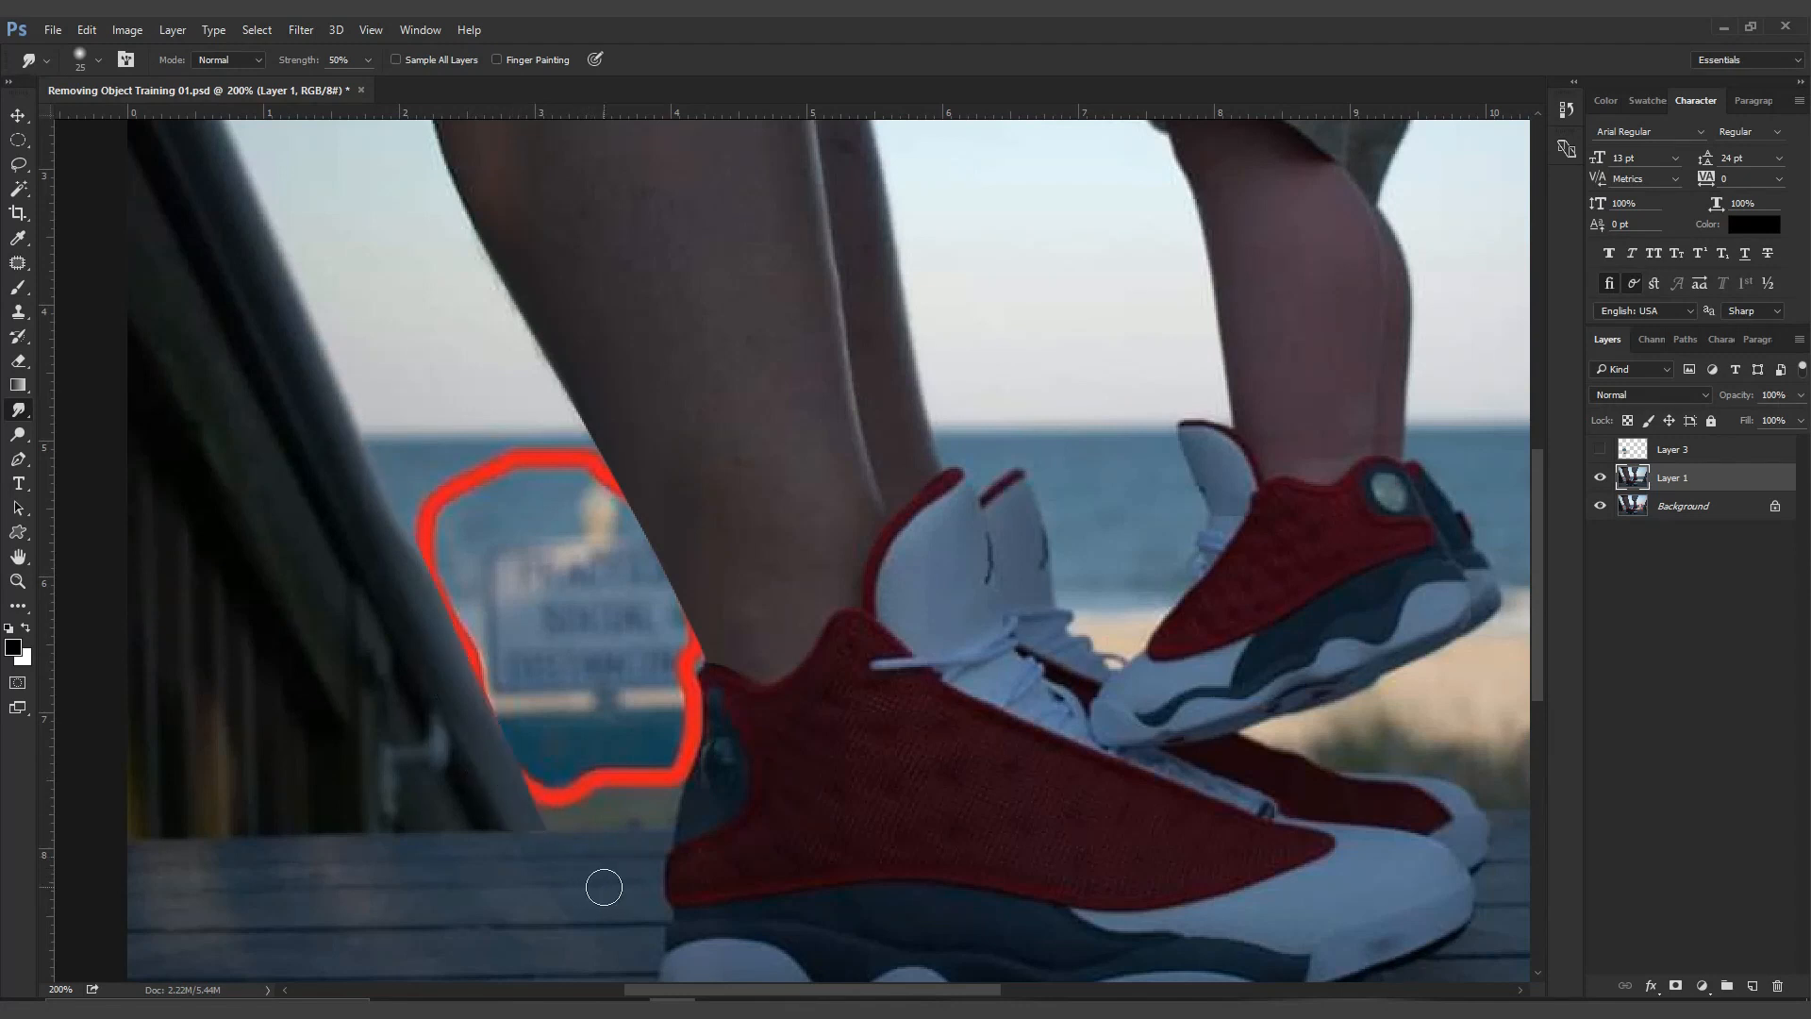
Trace the dark heel panel of the adult's shoe with a pen path and convert it to a selection
left_click_drag(617, 800, 569, 811)
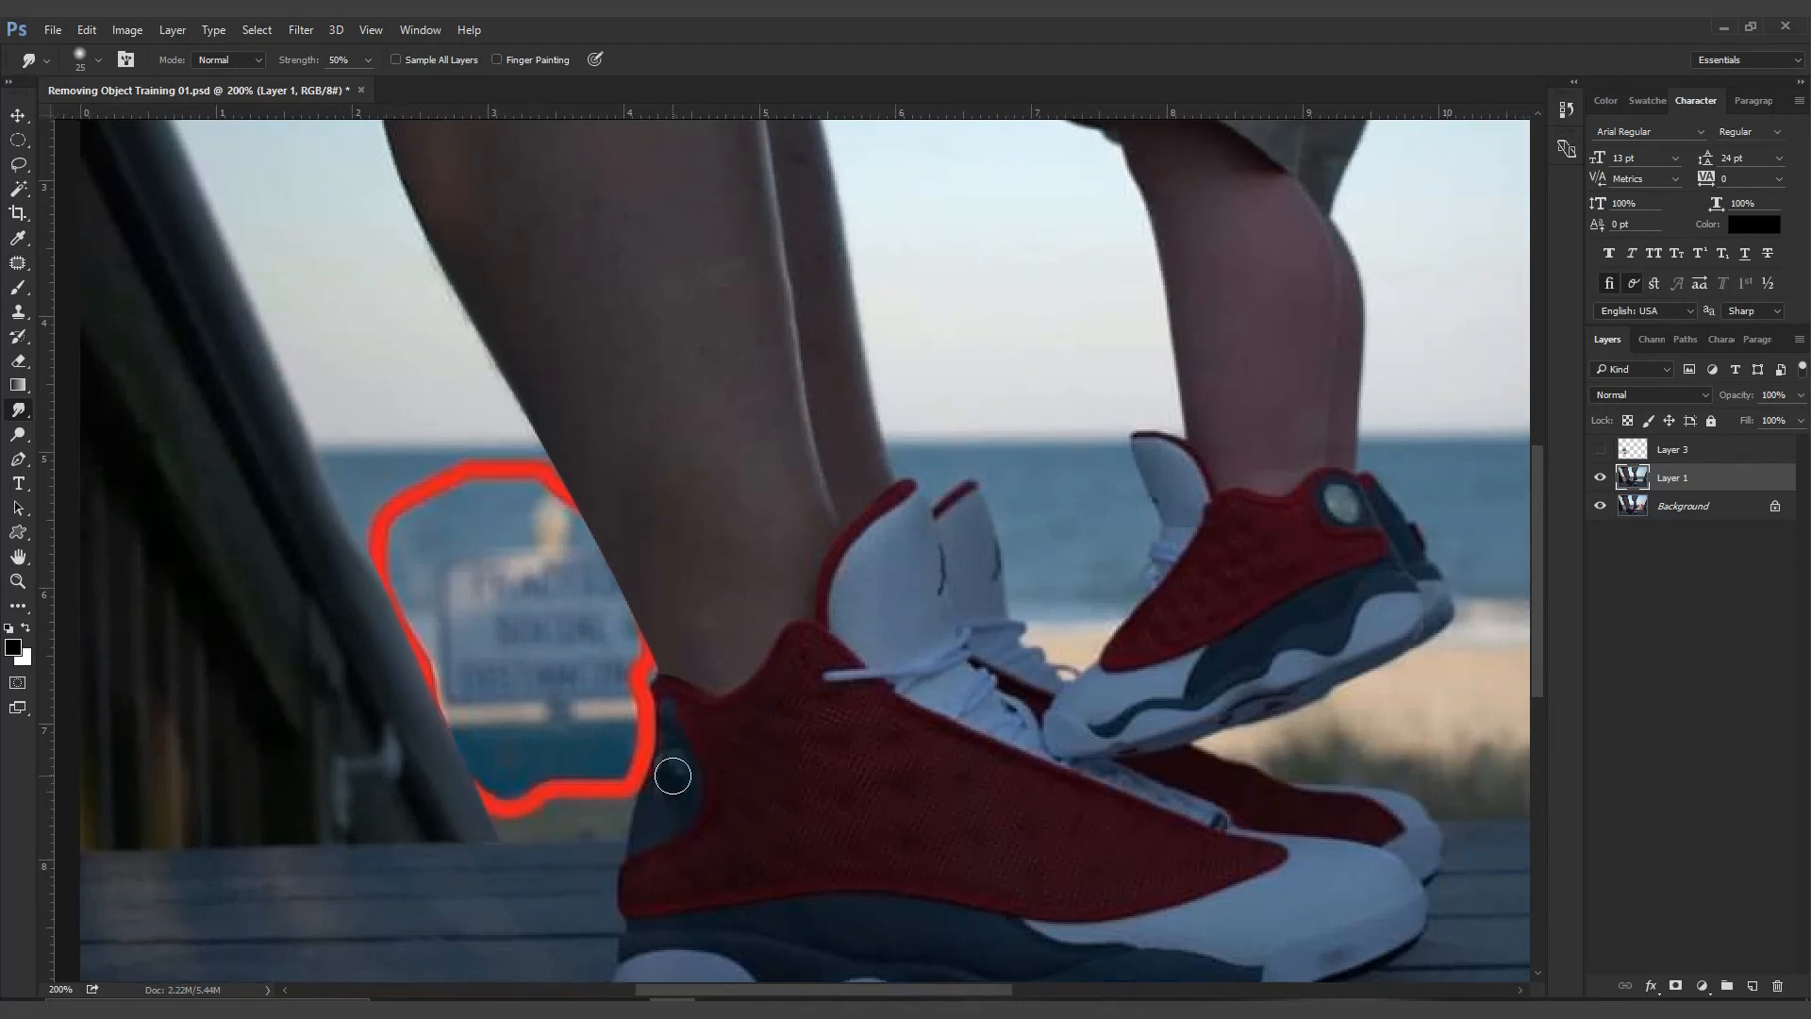
scroll(694, 787, "down", 3)
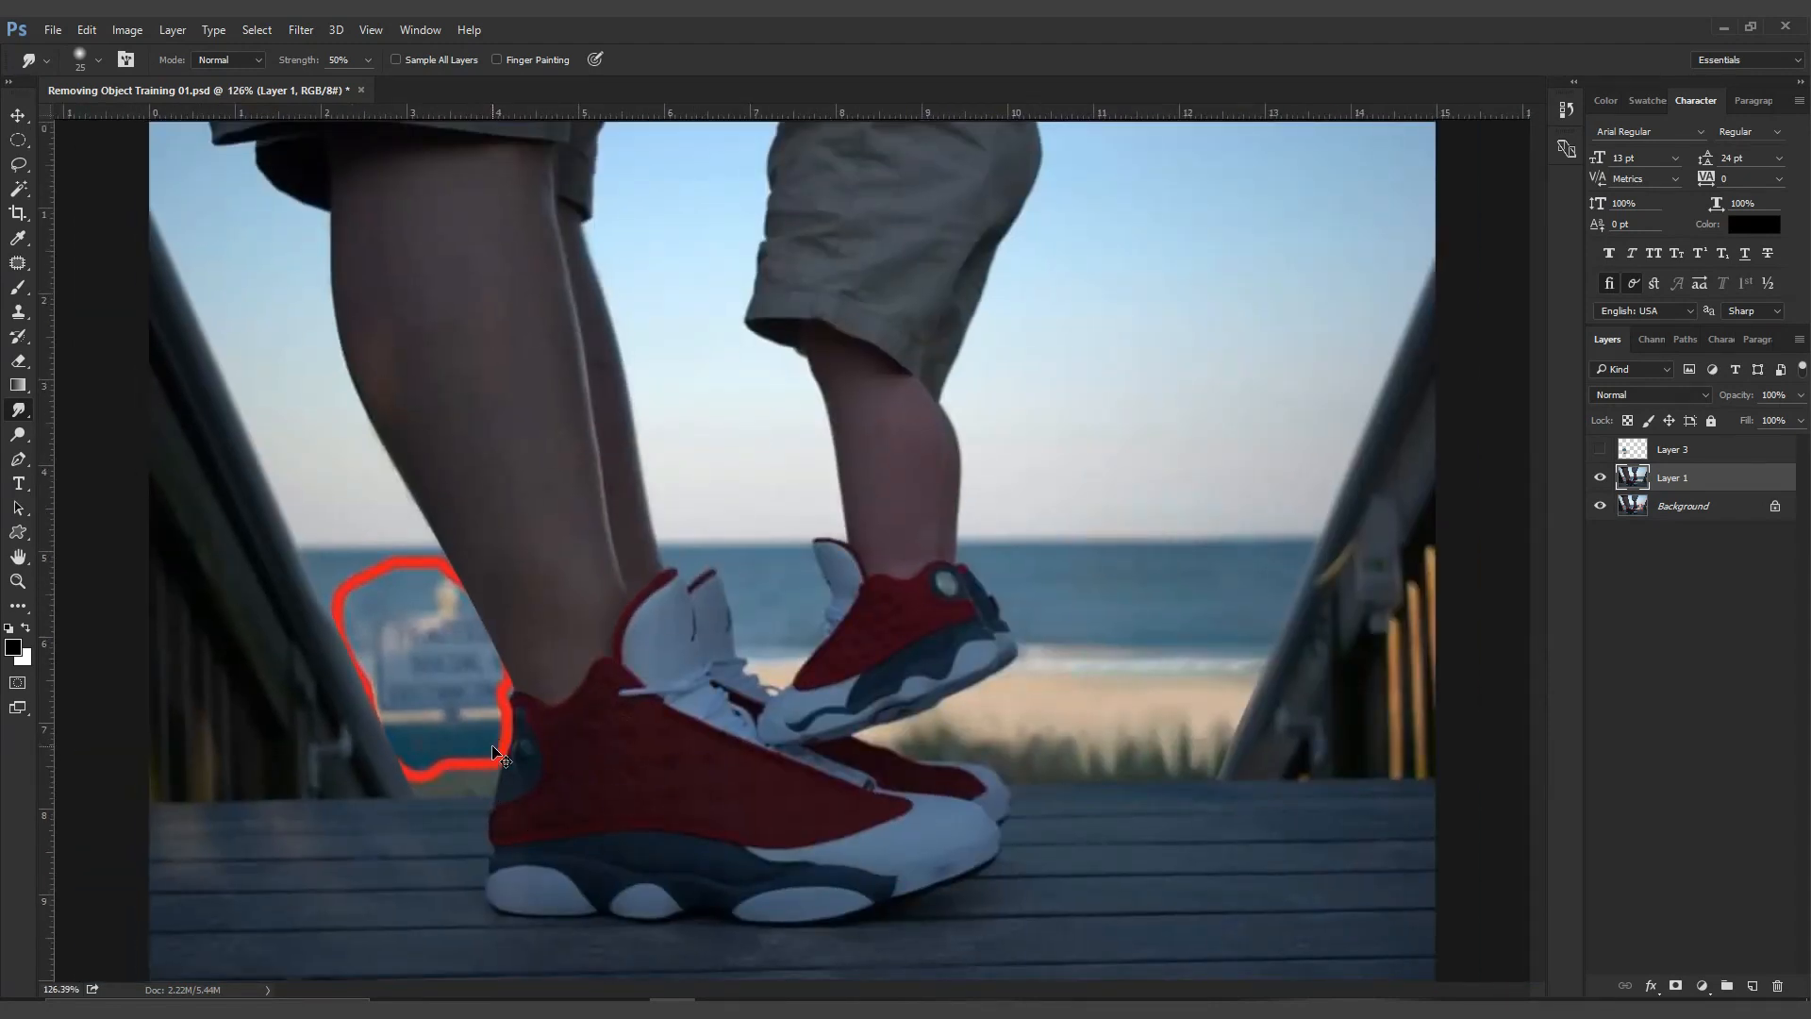
scroll(491, 744, "up", 2)
scroll(432, 792, "down", 1)
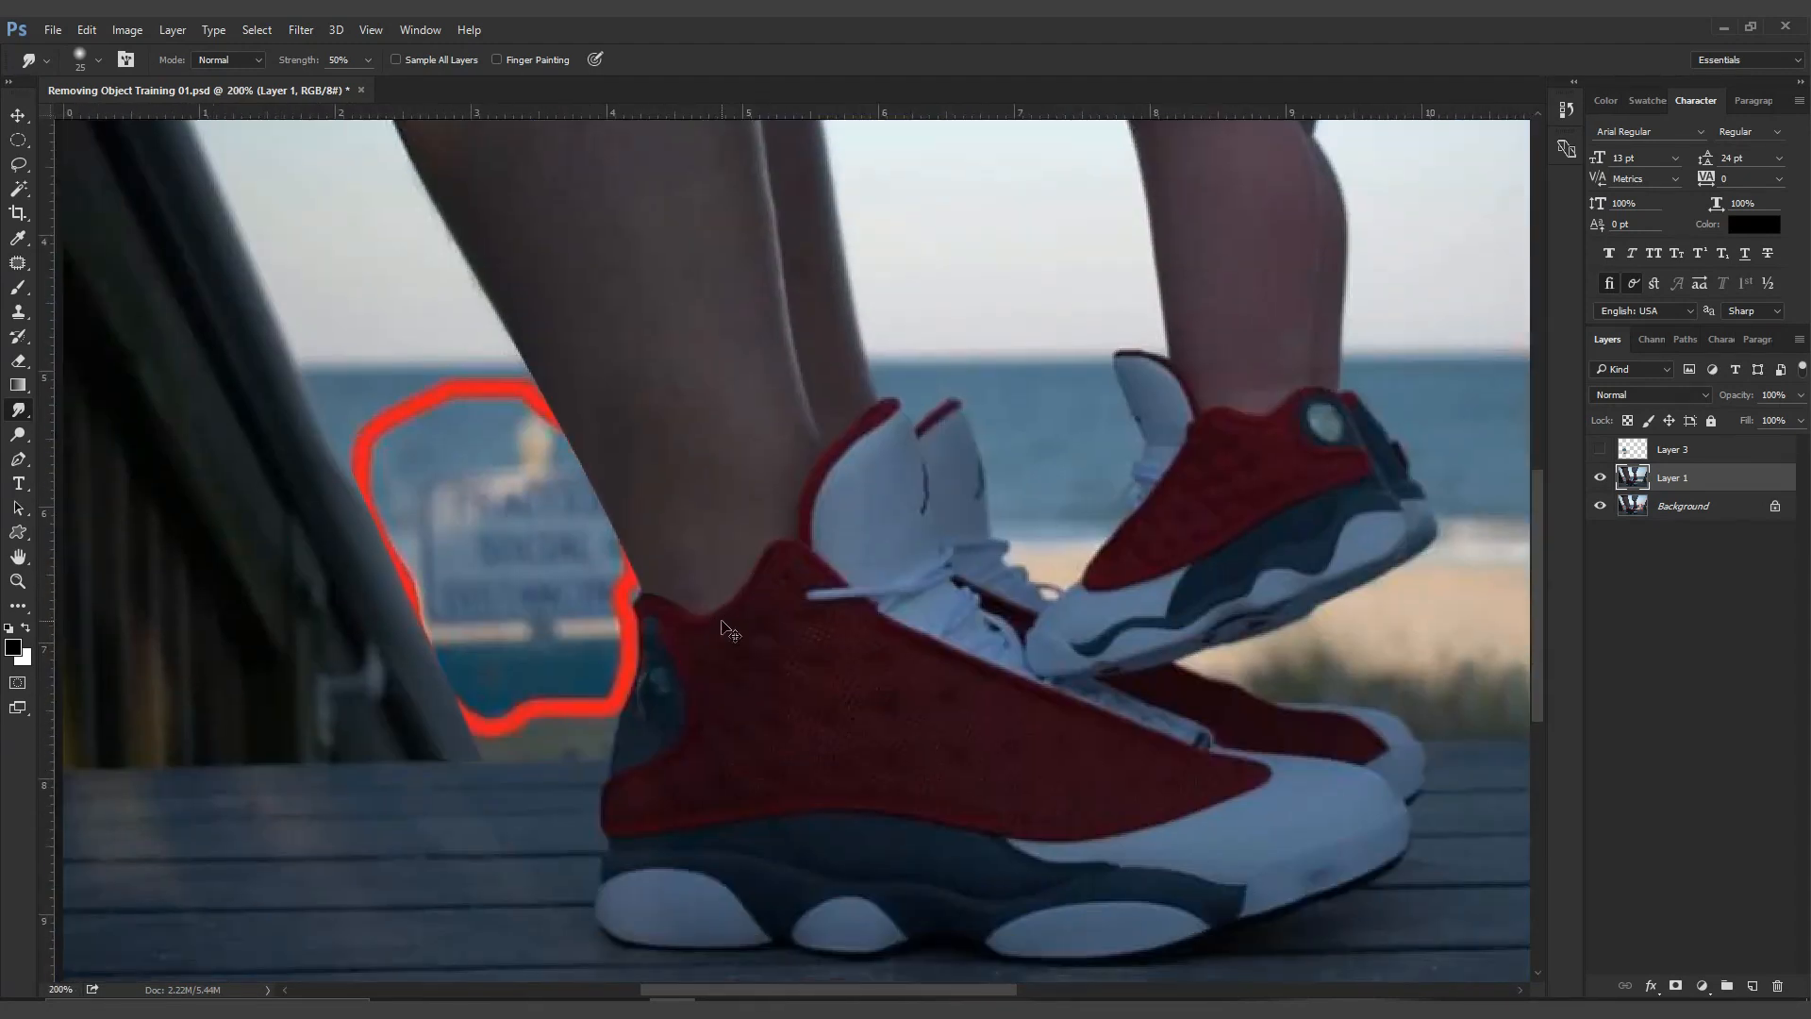
scroll(722, 629, "up", 1)
key("p")
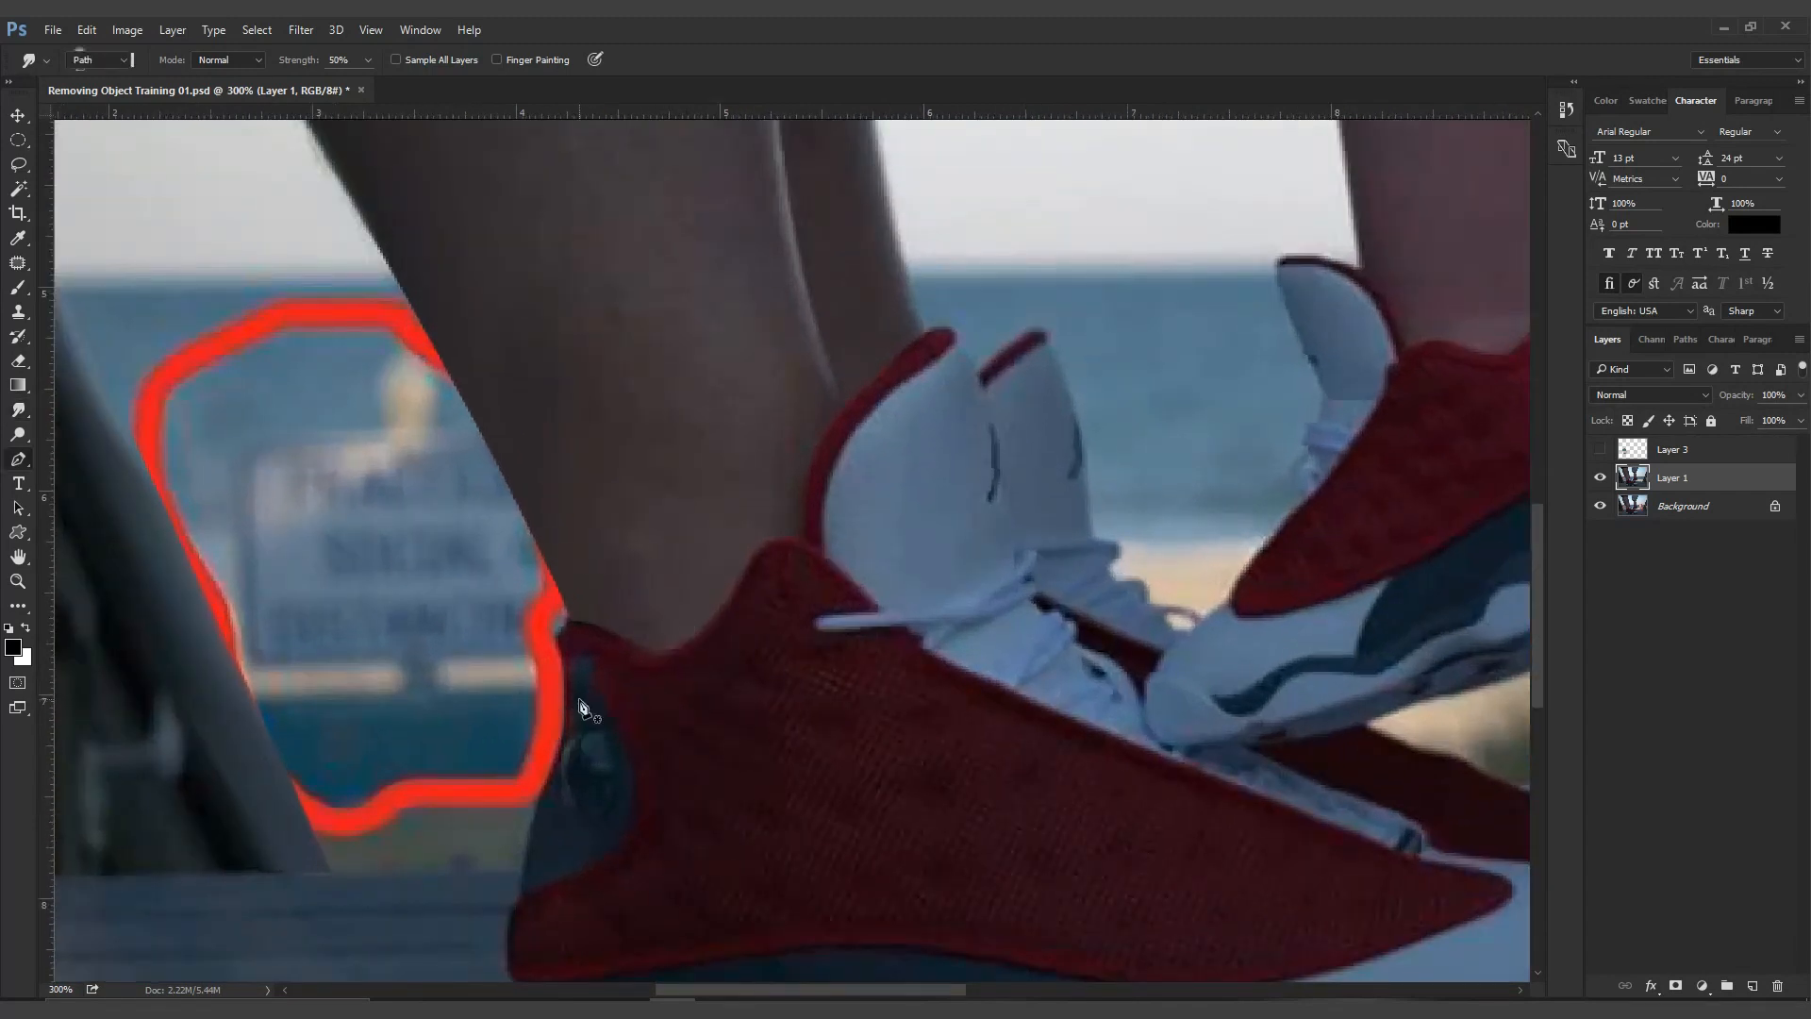
left_click(525, 895)
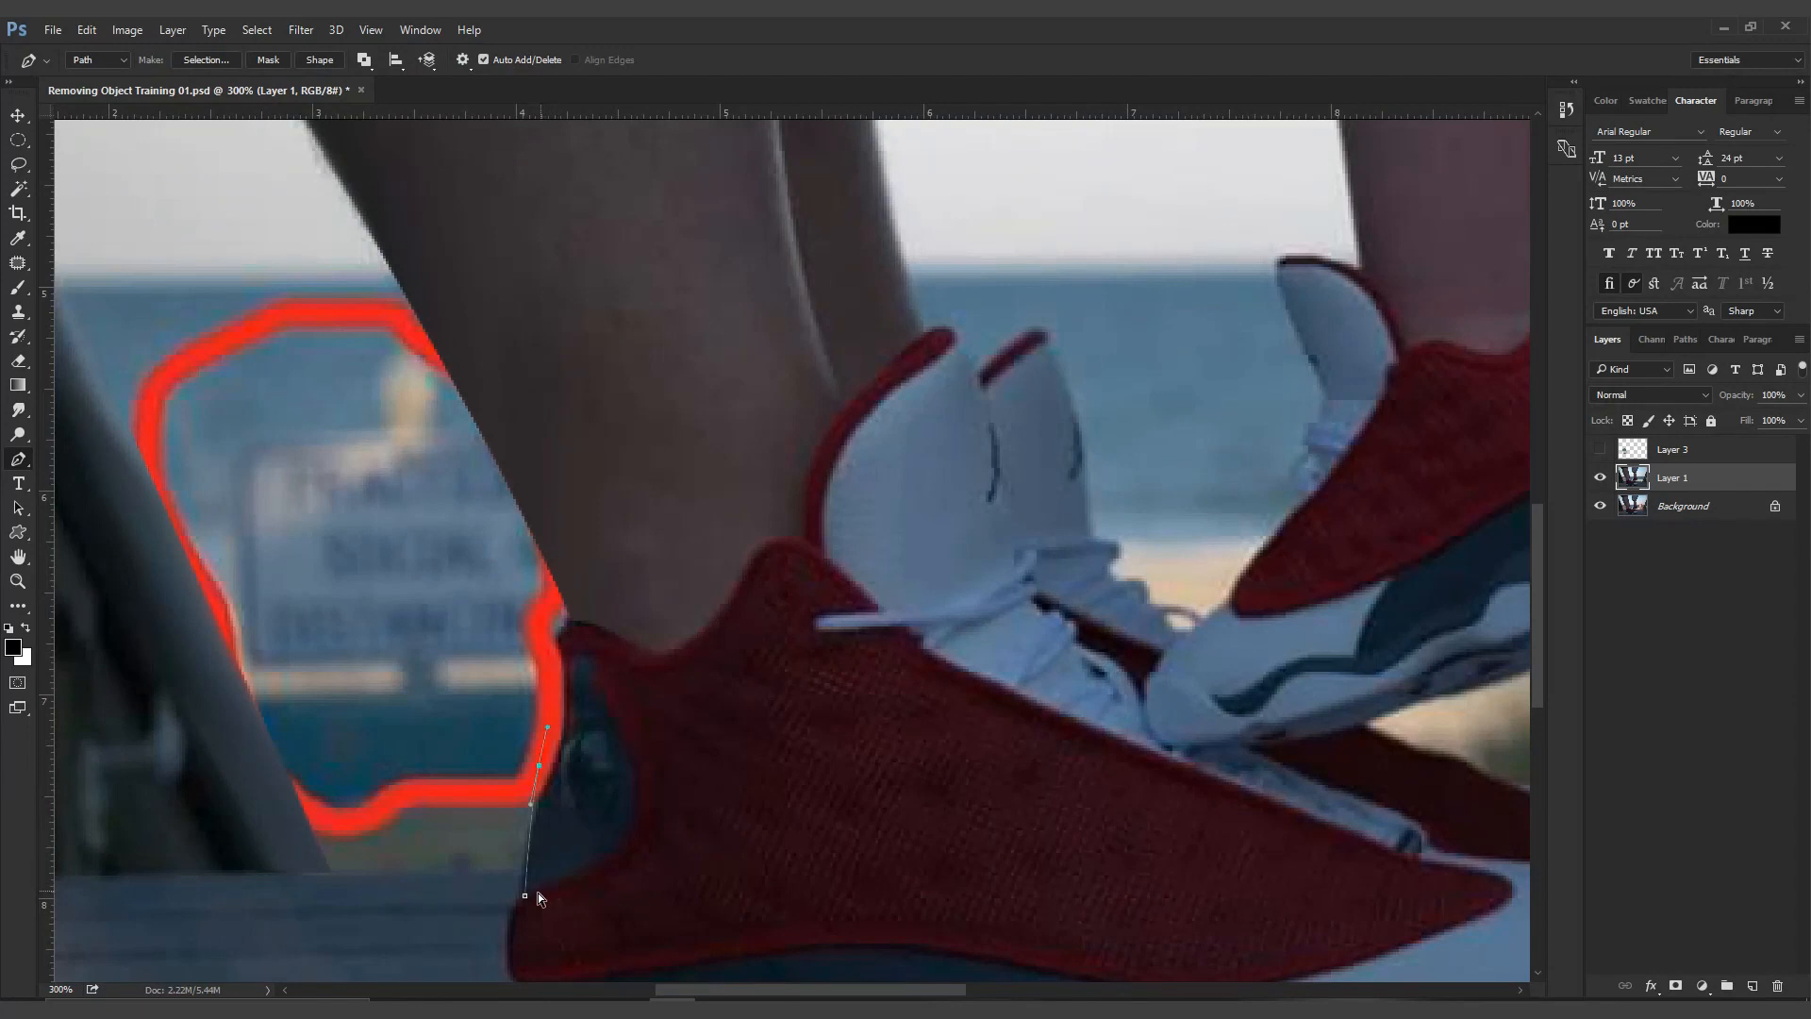
key("ctrl+z")
left_click(519, 895)
left_click_drag(536, 794, 545, 764)
left_click_drag(551, 708, 630, 742)
left_click_drag(625, 839, 492, 913)
key("ctrl+Return")
Smudge the selected heel panel to clean its outer edge beside the red mark and clear the selection
key("r")
mouse_move(501, 744)
left_mouse_down()
mouse_move(566, 841)
mouse_move(522, 716)
mouse_move(574, 780)
left_mouse_up()
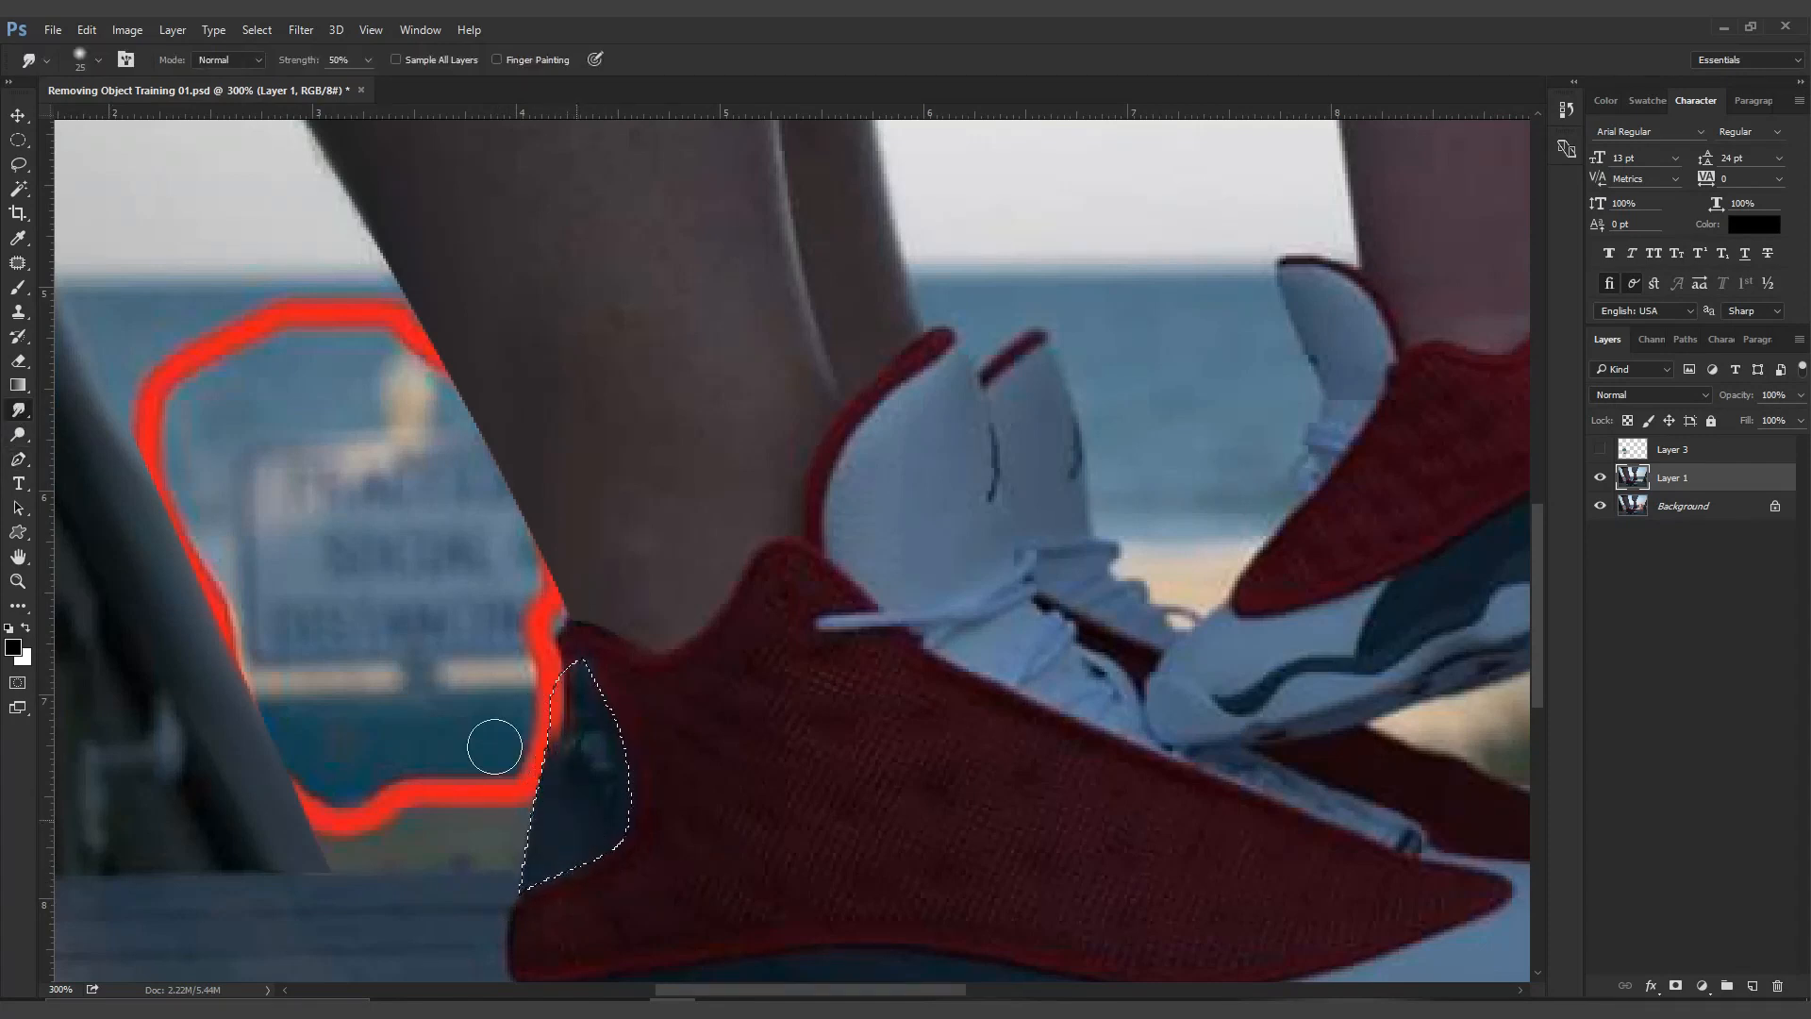
mouse_move(535, 680)
left_mouse_down()
mouse_move(586, 768)
mouse_move(543, 635)
mouse_move(586, 786)
mouse_move(519, 631)
left_mouse_up()
mouse_move(565, 721)
left_mouse_down()
mouse_move(568, 747)
mouse_move(529, 692)
mouse_move(510, 747)
mouse_move(530, 811)
mouse_move(558, 804)
mouse_move(473, 852)
mouse_move(542, 817)
mouse_move(563, 746)
left_mouse_up()
key("ctrl+d")
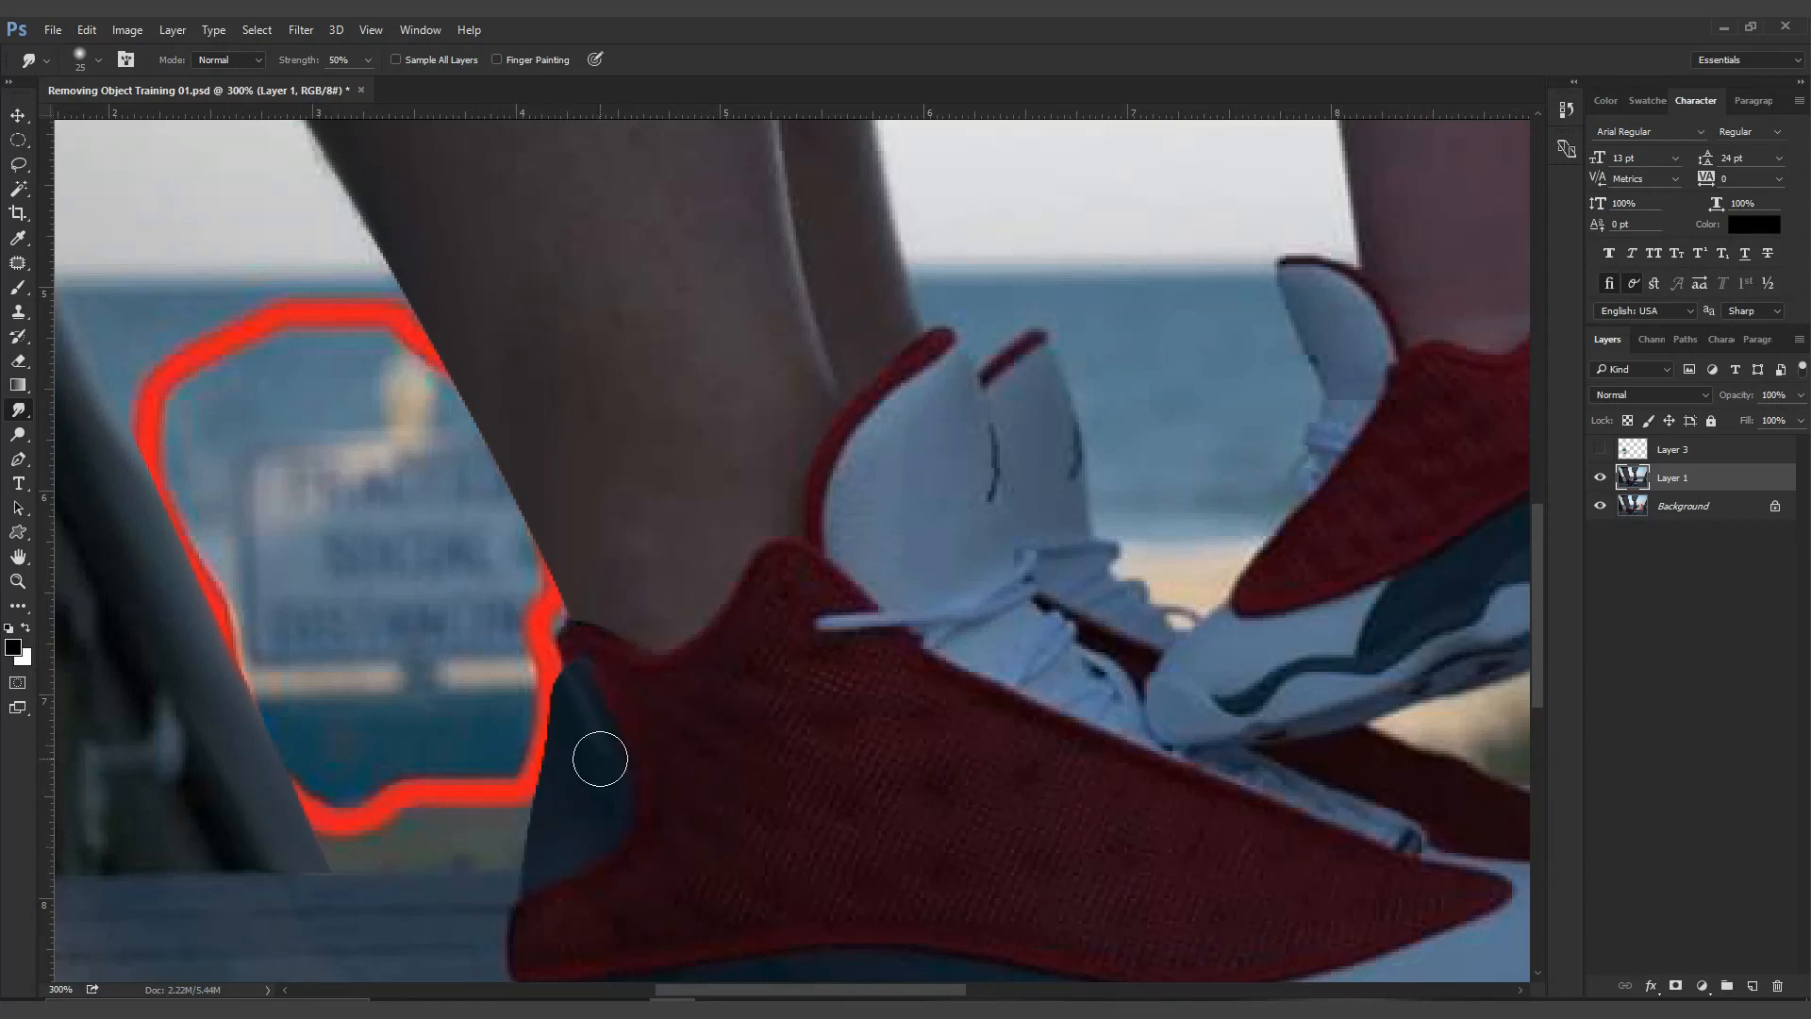
Outline the small tip of the shoe collar above the heel panel with a pen path and convert it to a selection
key("p")
left_click(587, 624)
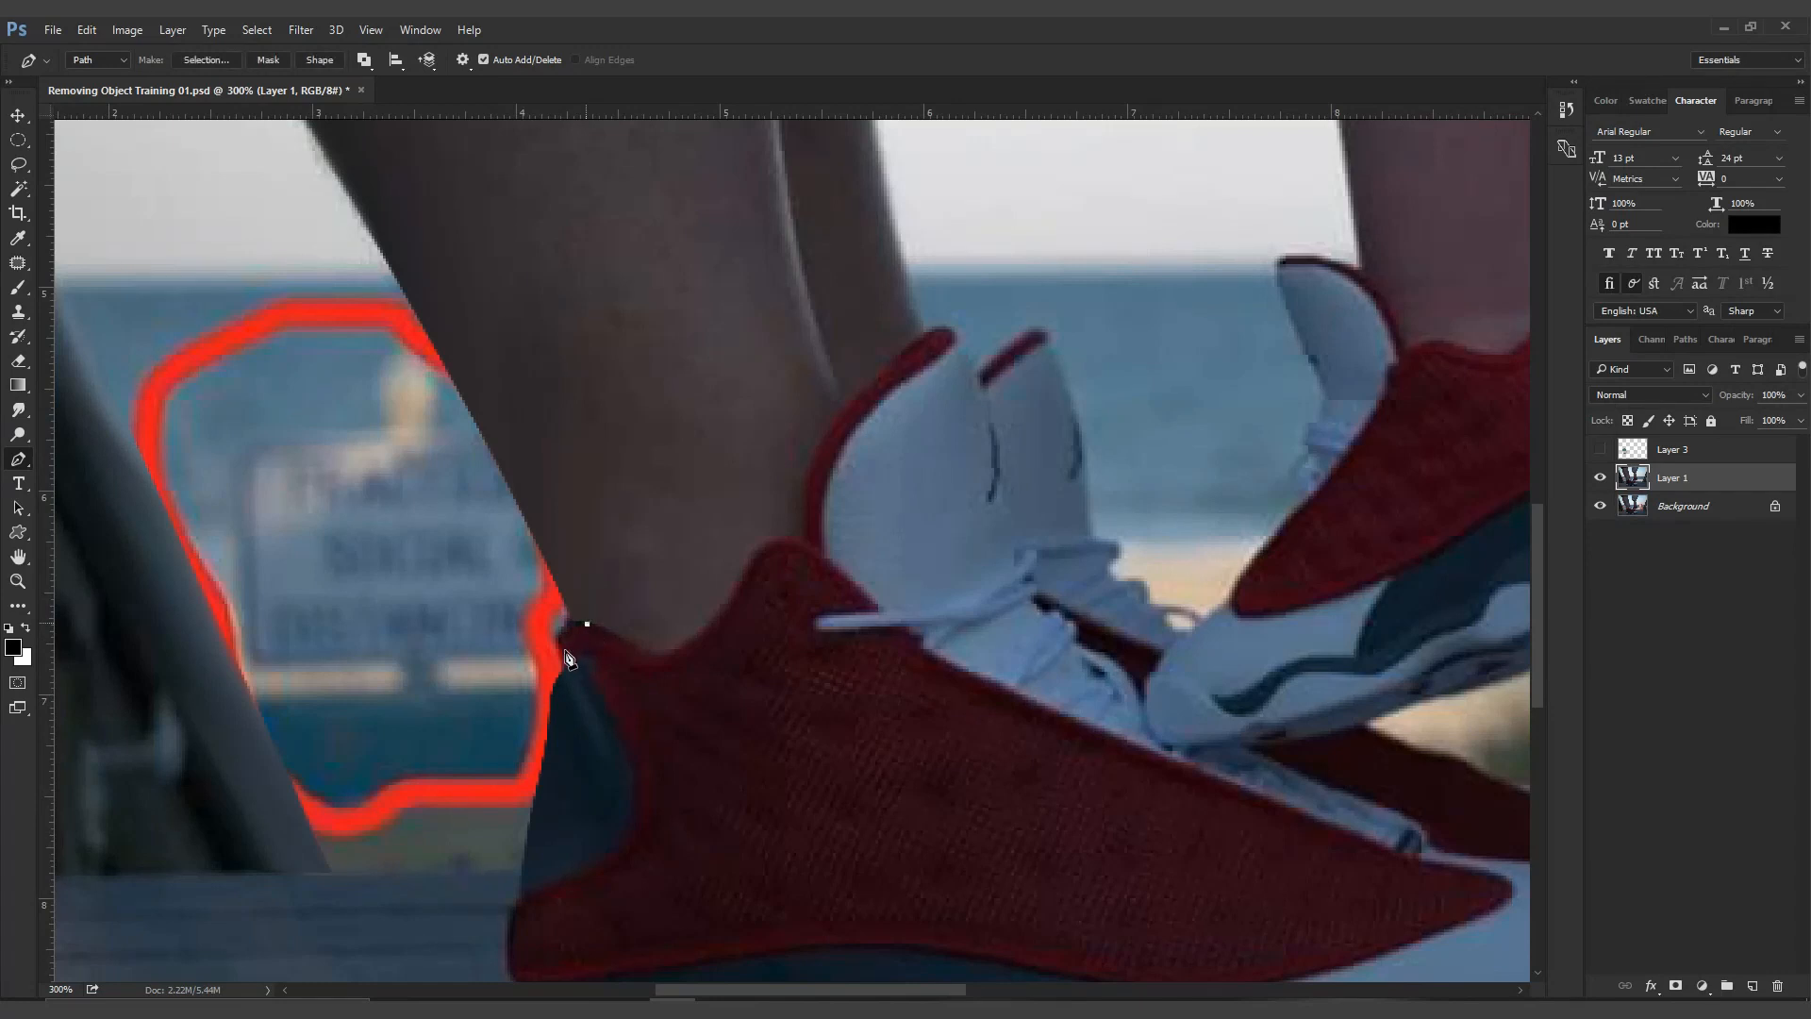
left_click_drag(553, 692, 585, 758)
left_click_drag(547, 658, 596, 653)
left_click(577, 661, "alt")
left_click(587, 624)
key("ctrl+Return")
Smudge the shoe's red fabric tone into the selected collar tip with a reduced brush and clear the selection
left_click(18, 409)
key("bracketleft")
key("bracketleft")
key("bracketleft")
key("bracketleft")
key("bracketleft")
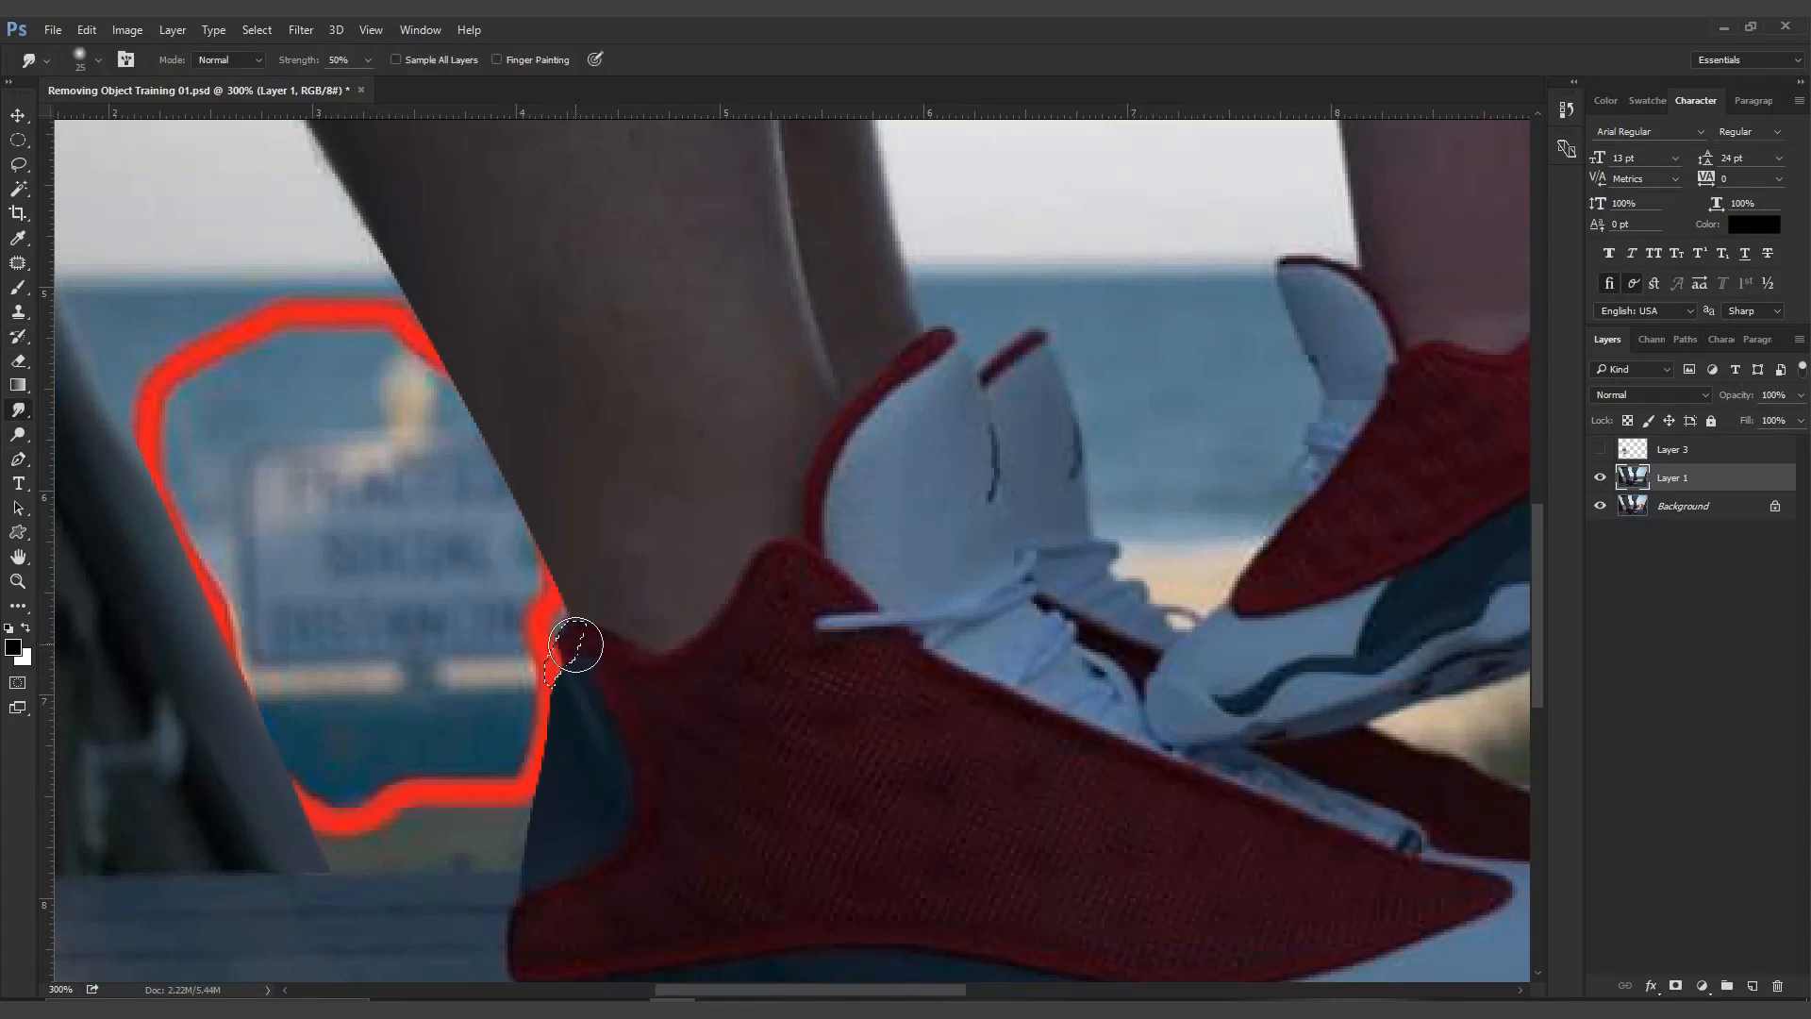
mouse_move(573, 640)
left_mouse_down()
mouse_move(536, 724)
mouse_move(571, 649)
mouse_move(514, 698)
mouse_move(562, 649)
mouse_move(541, 716)
mouse_move(565, 647)
mouse_move(530, 720)
left_mouse_up()
key("ctrl+d")
left_click_drag(659, 764, 709, 706)
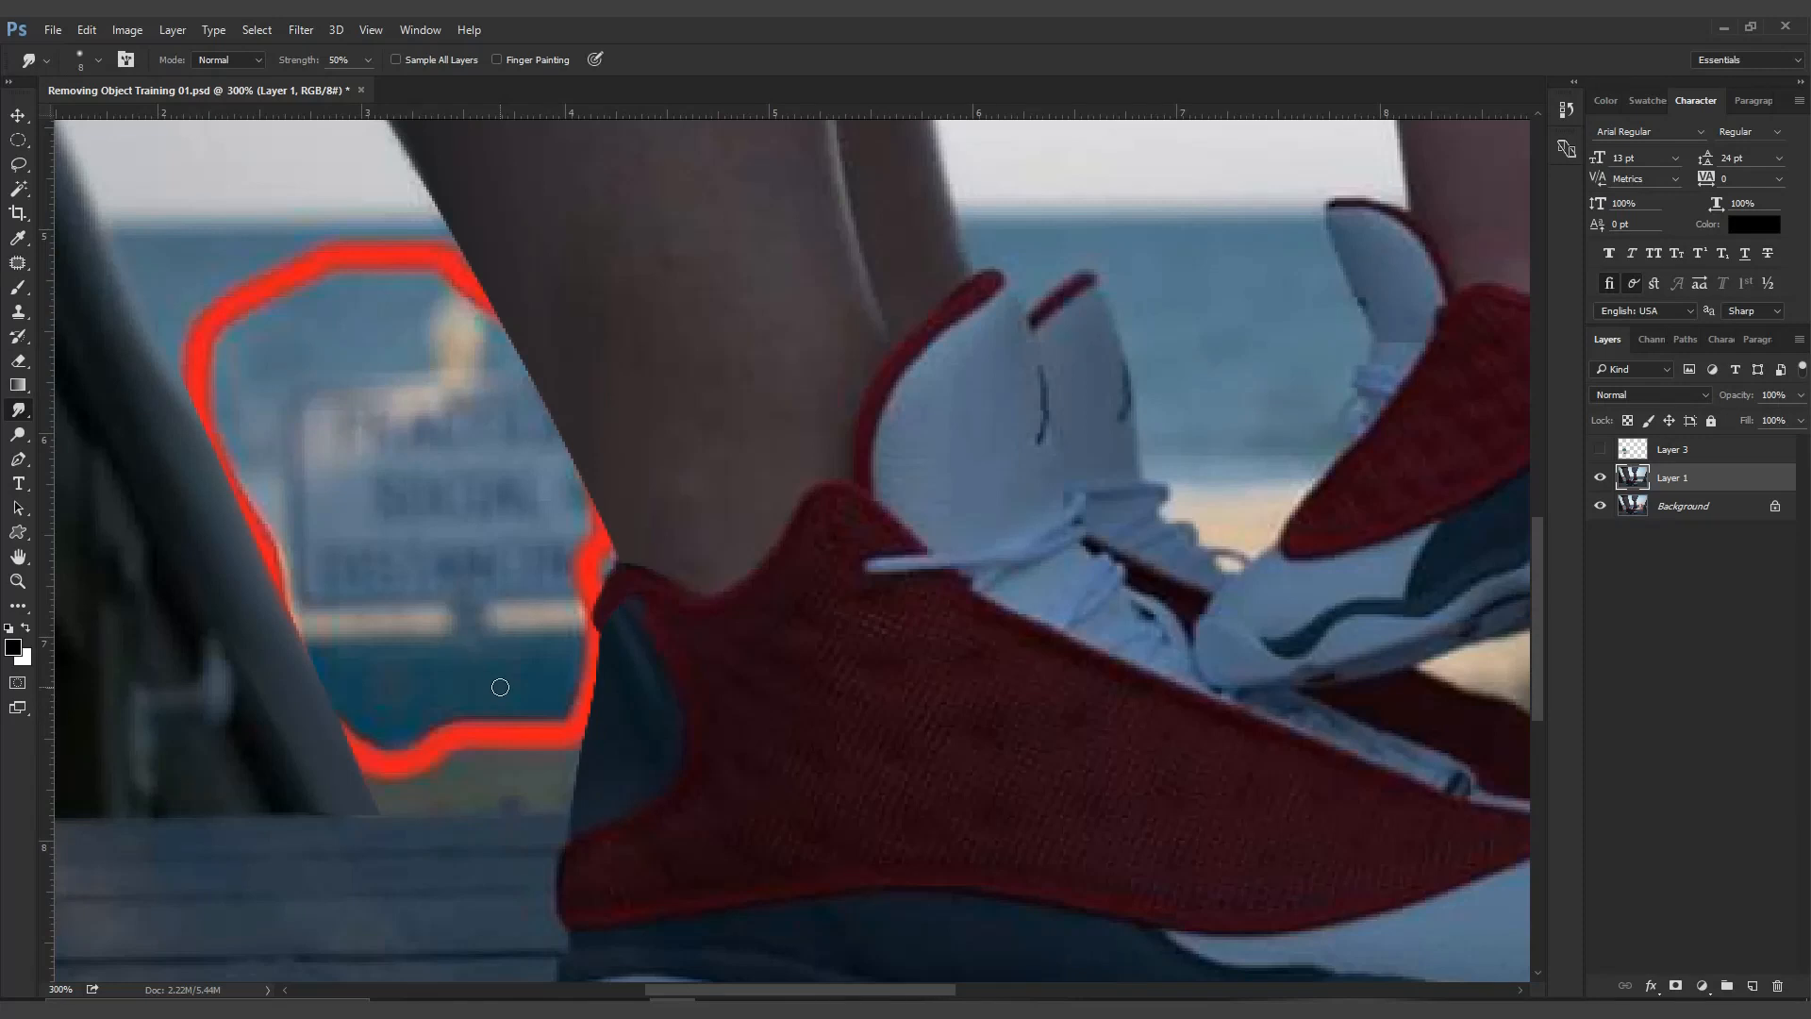
key("ctrl+0")
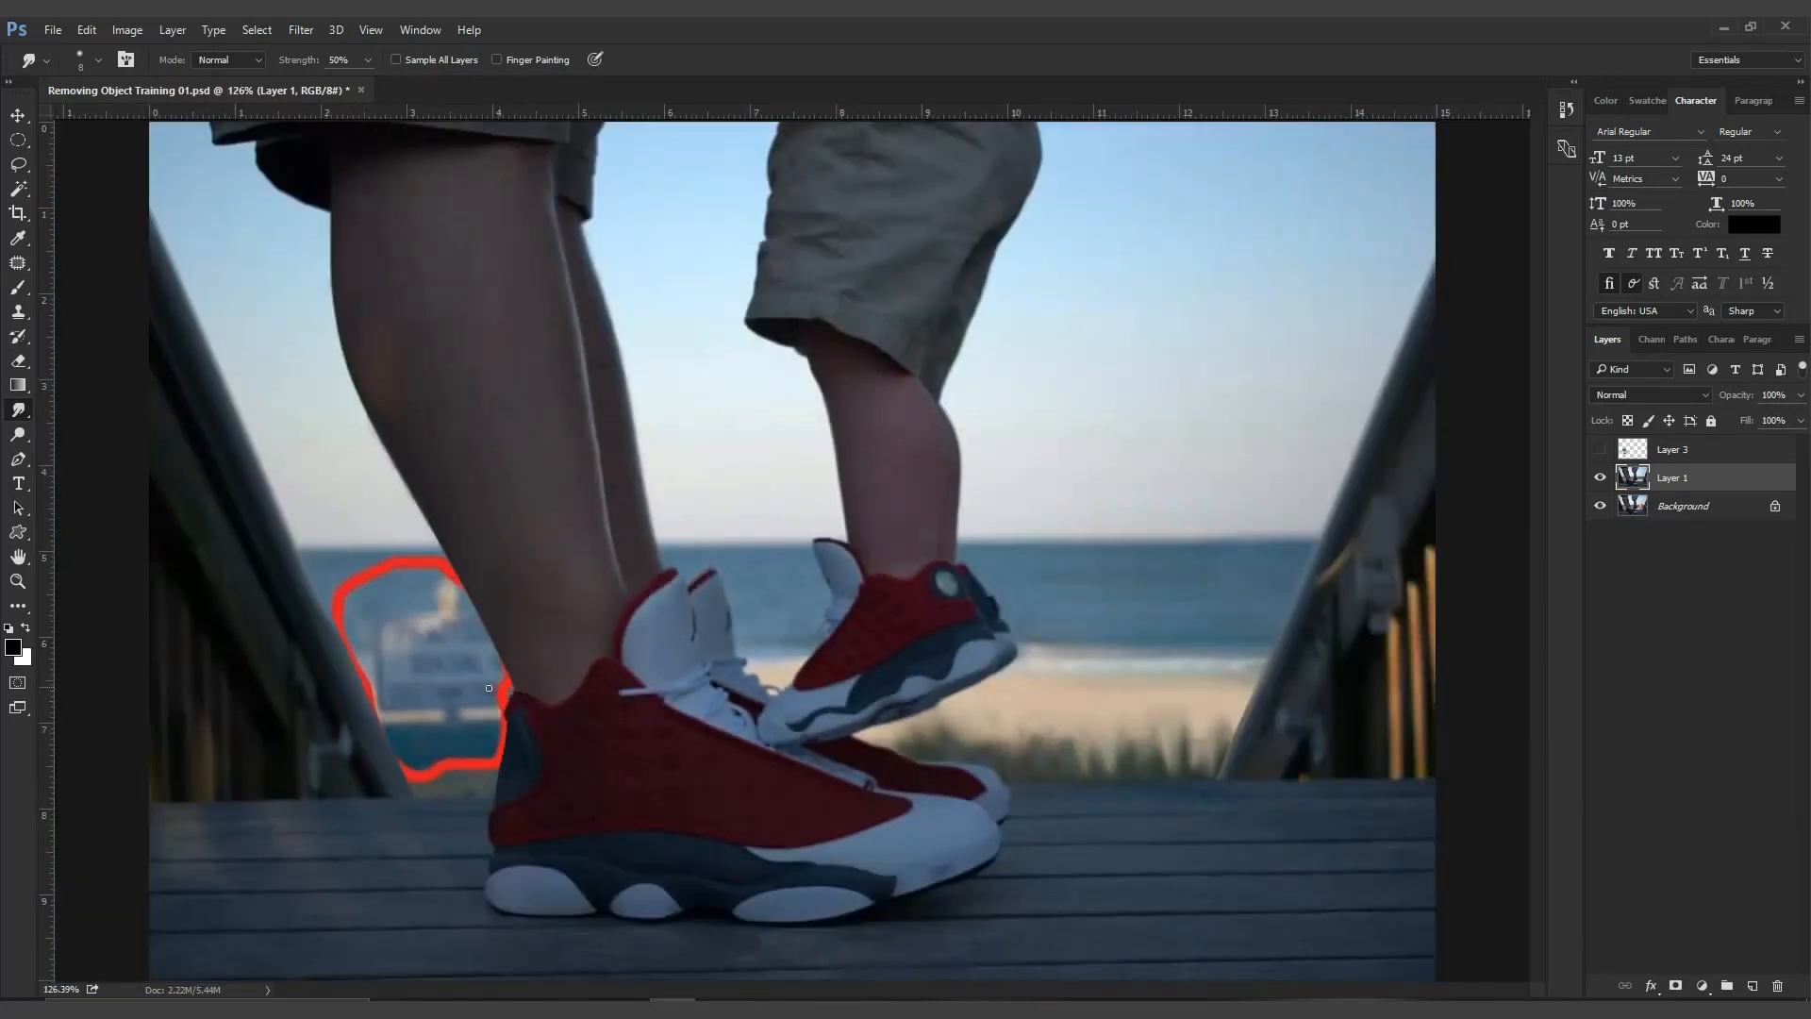
Show the copied beach patch on Layer 3 over the red-marked sign and lower its opacity to 48%
key("v")
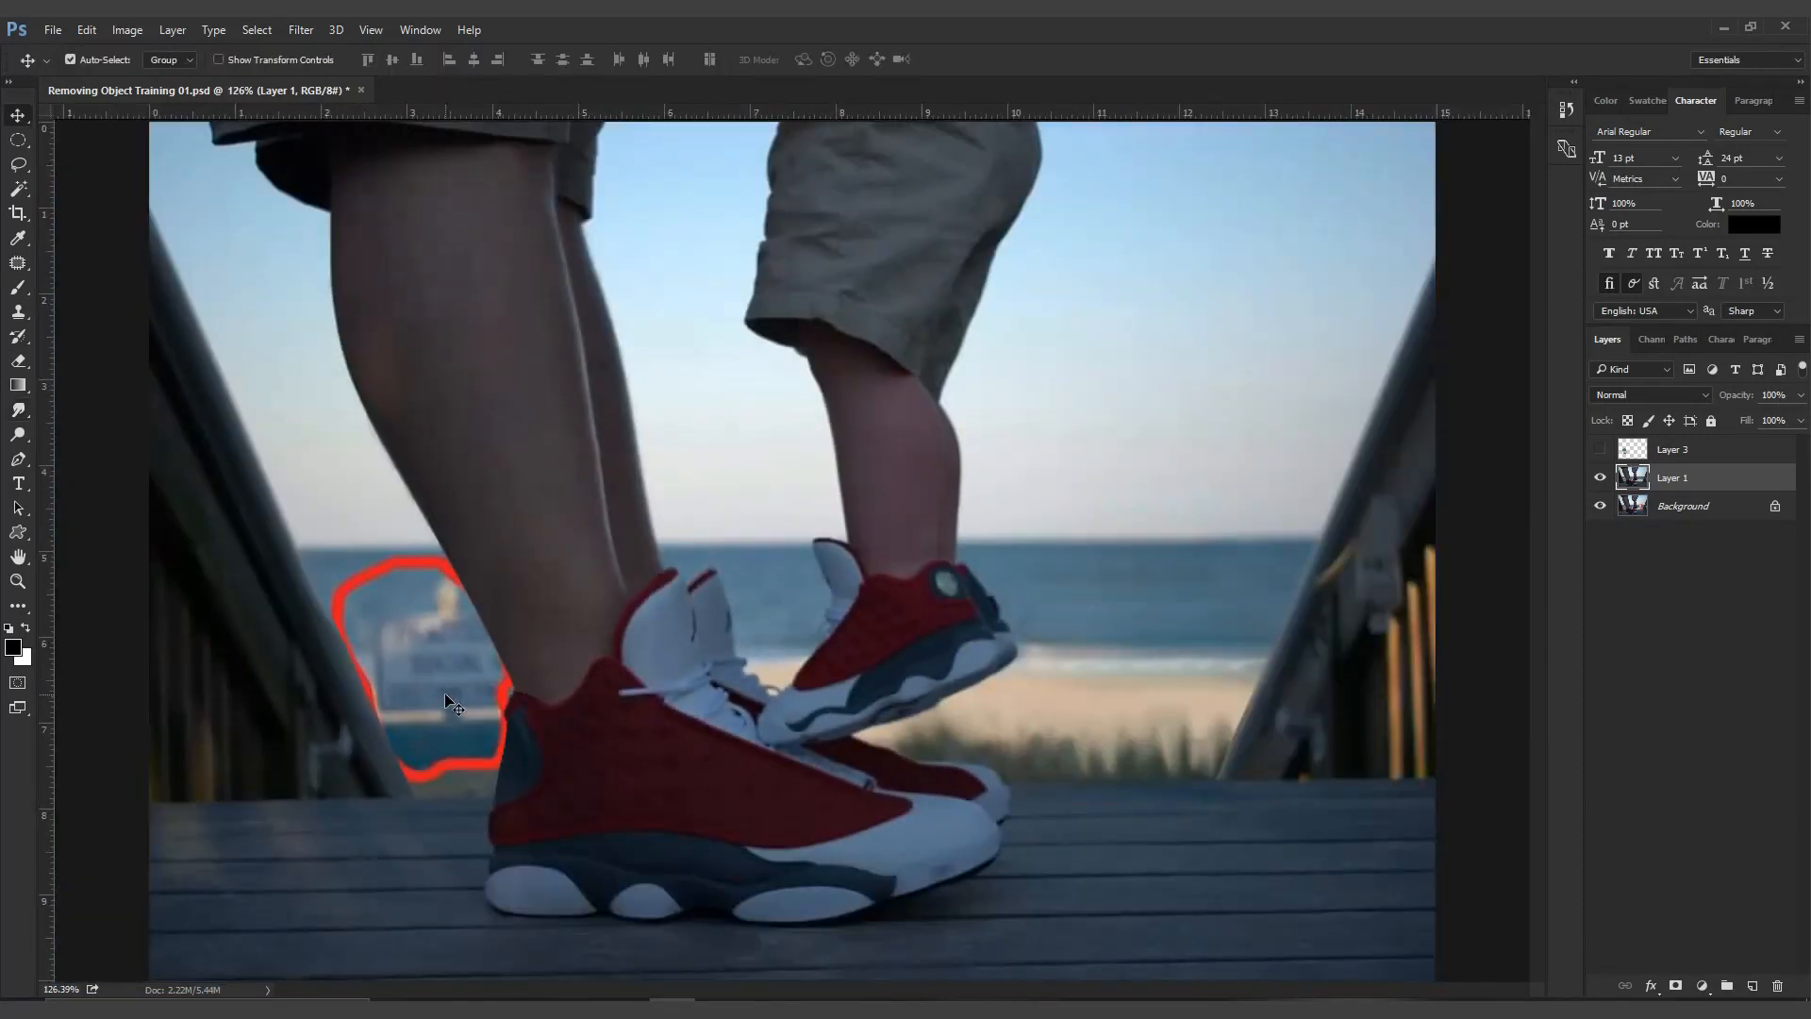
left_click(1599, 449)
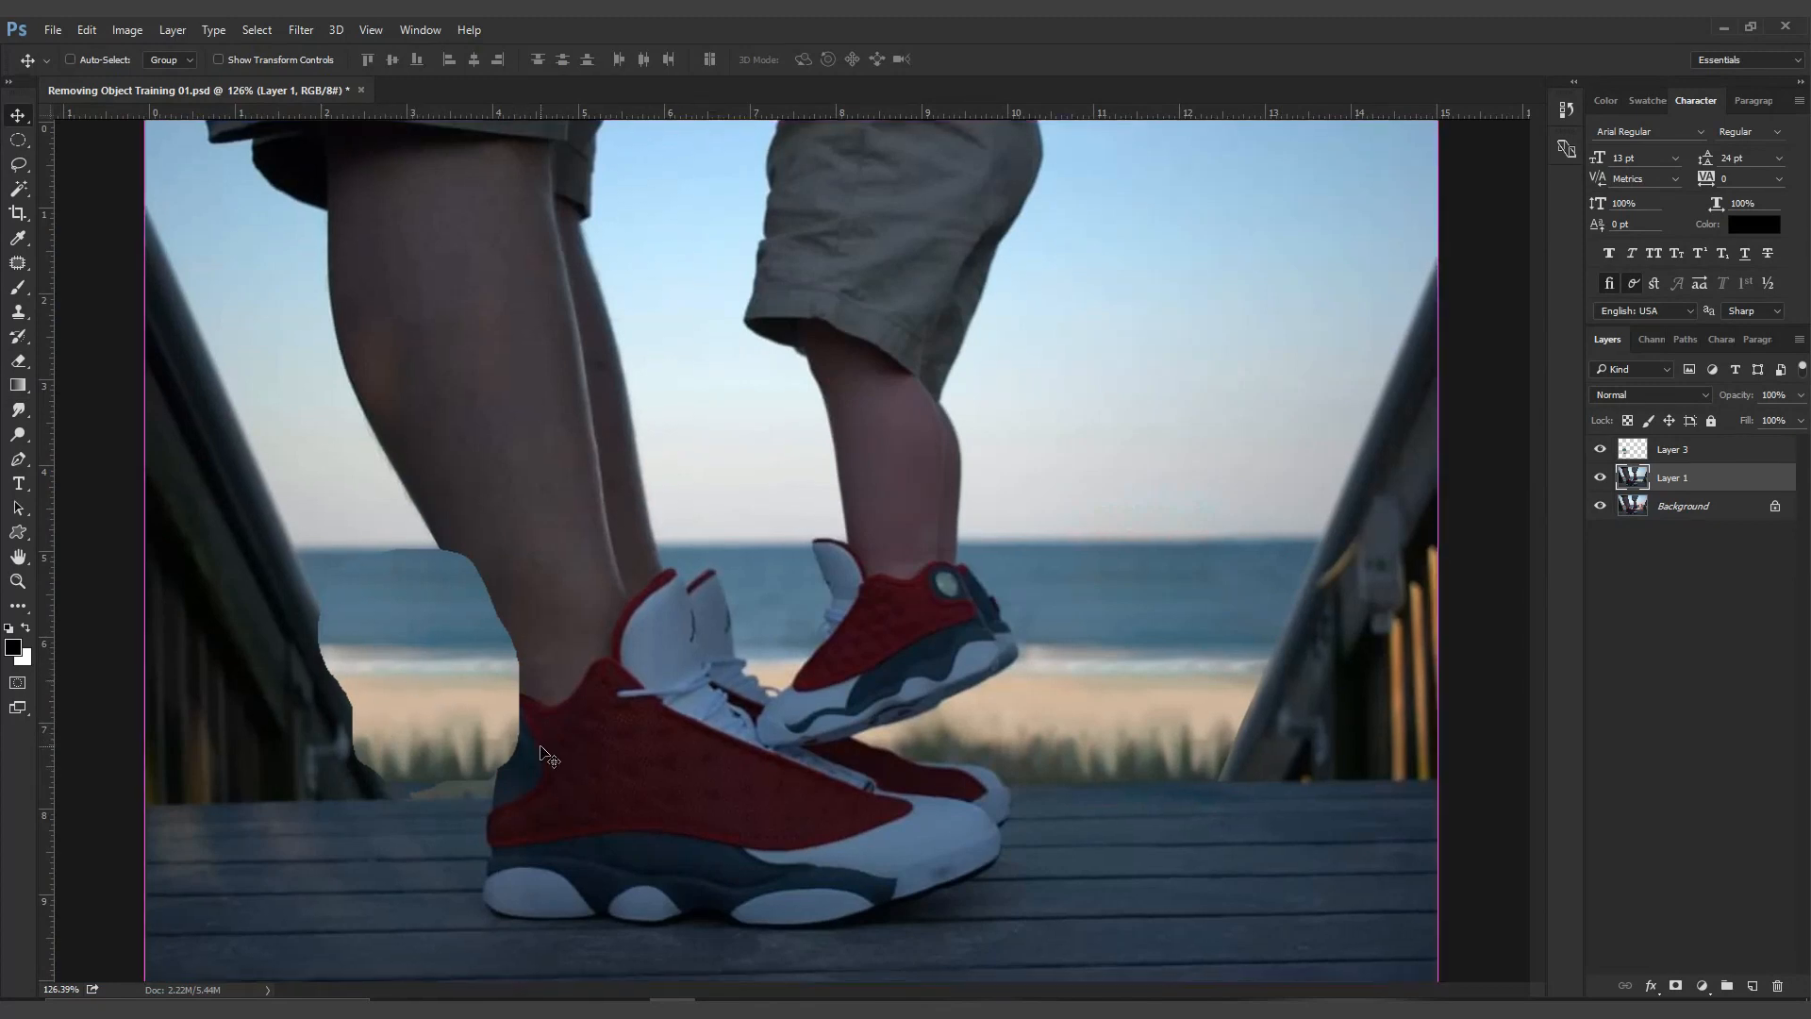
key("ctrl+plus")
left_click_drag(539, 750, 958, 644)
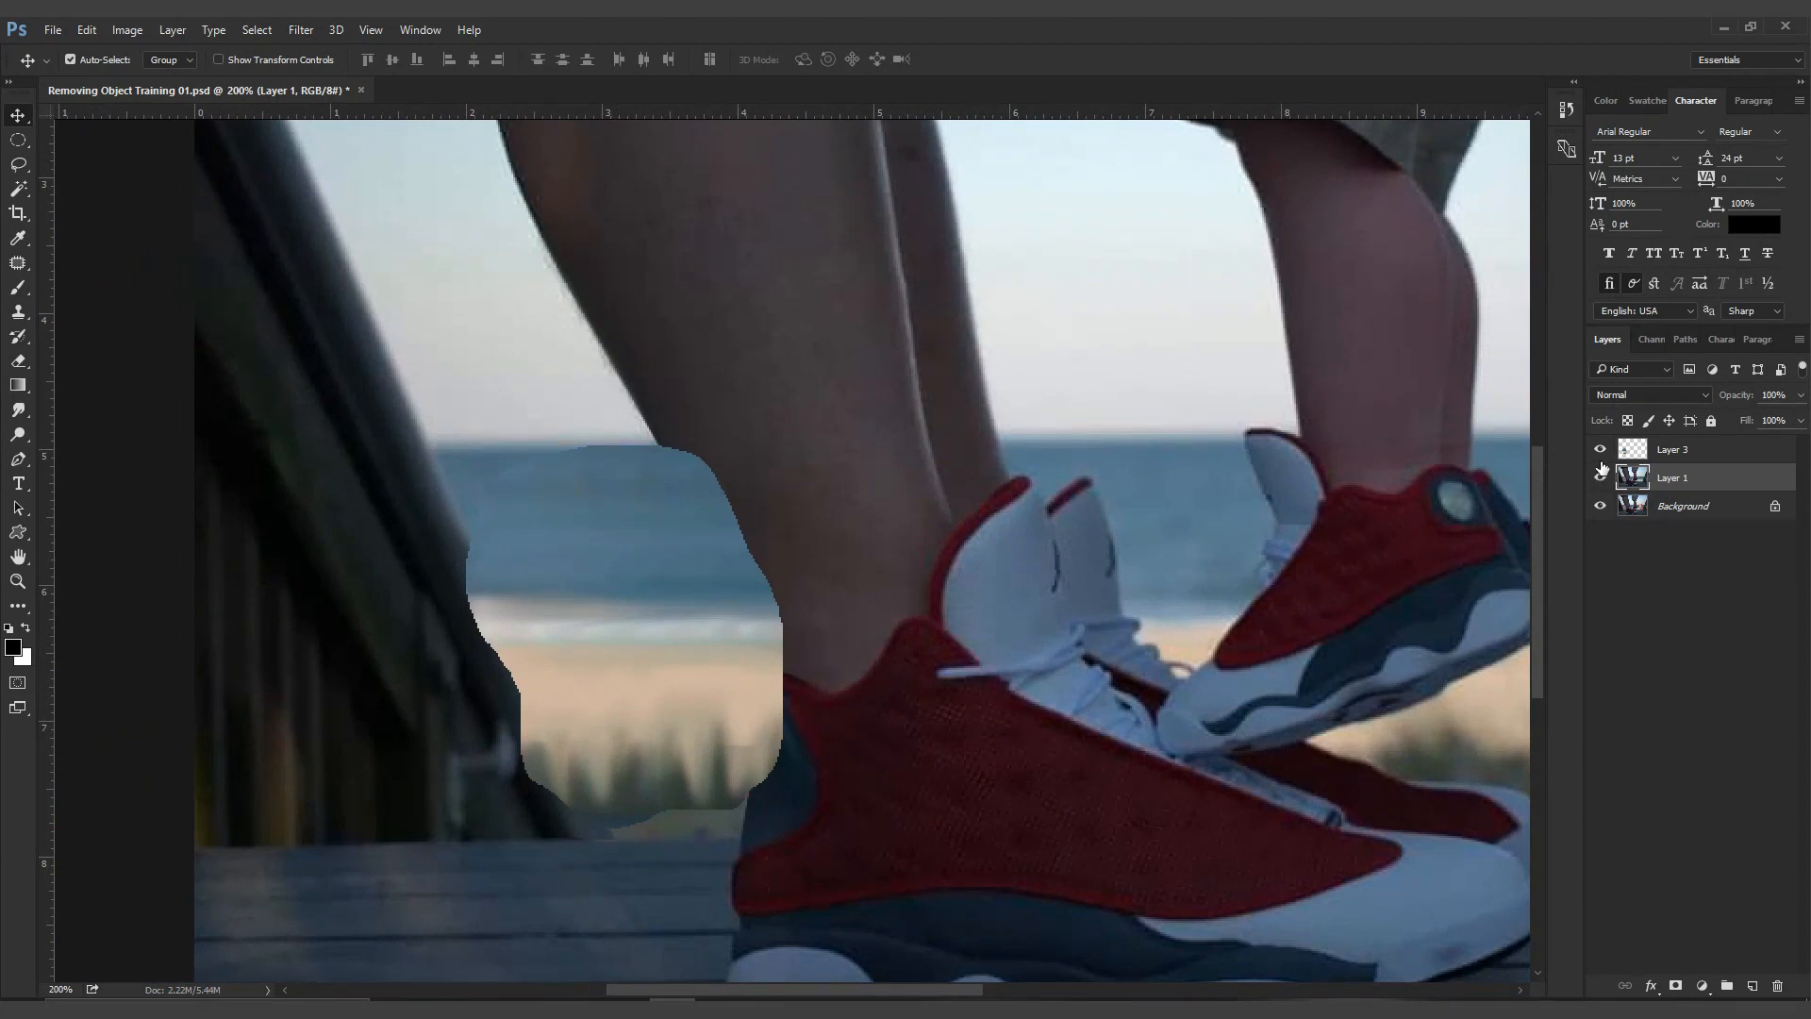
left_click(1744, 449)
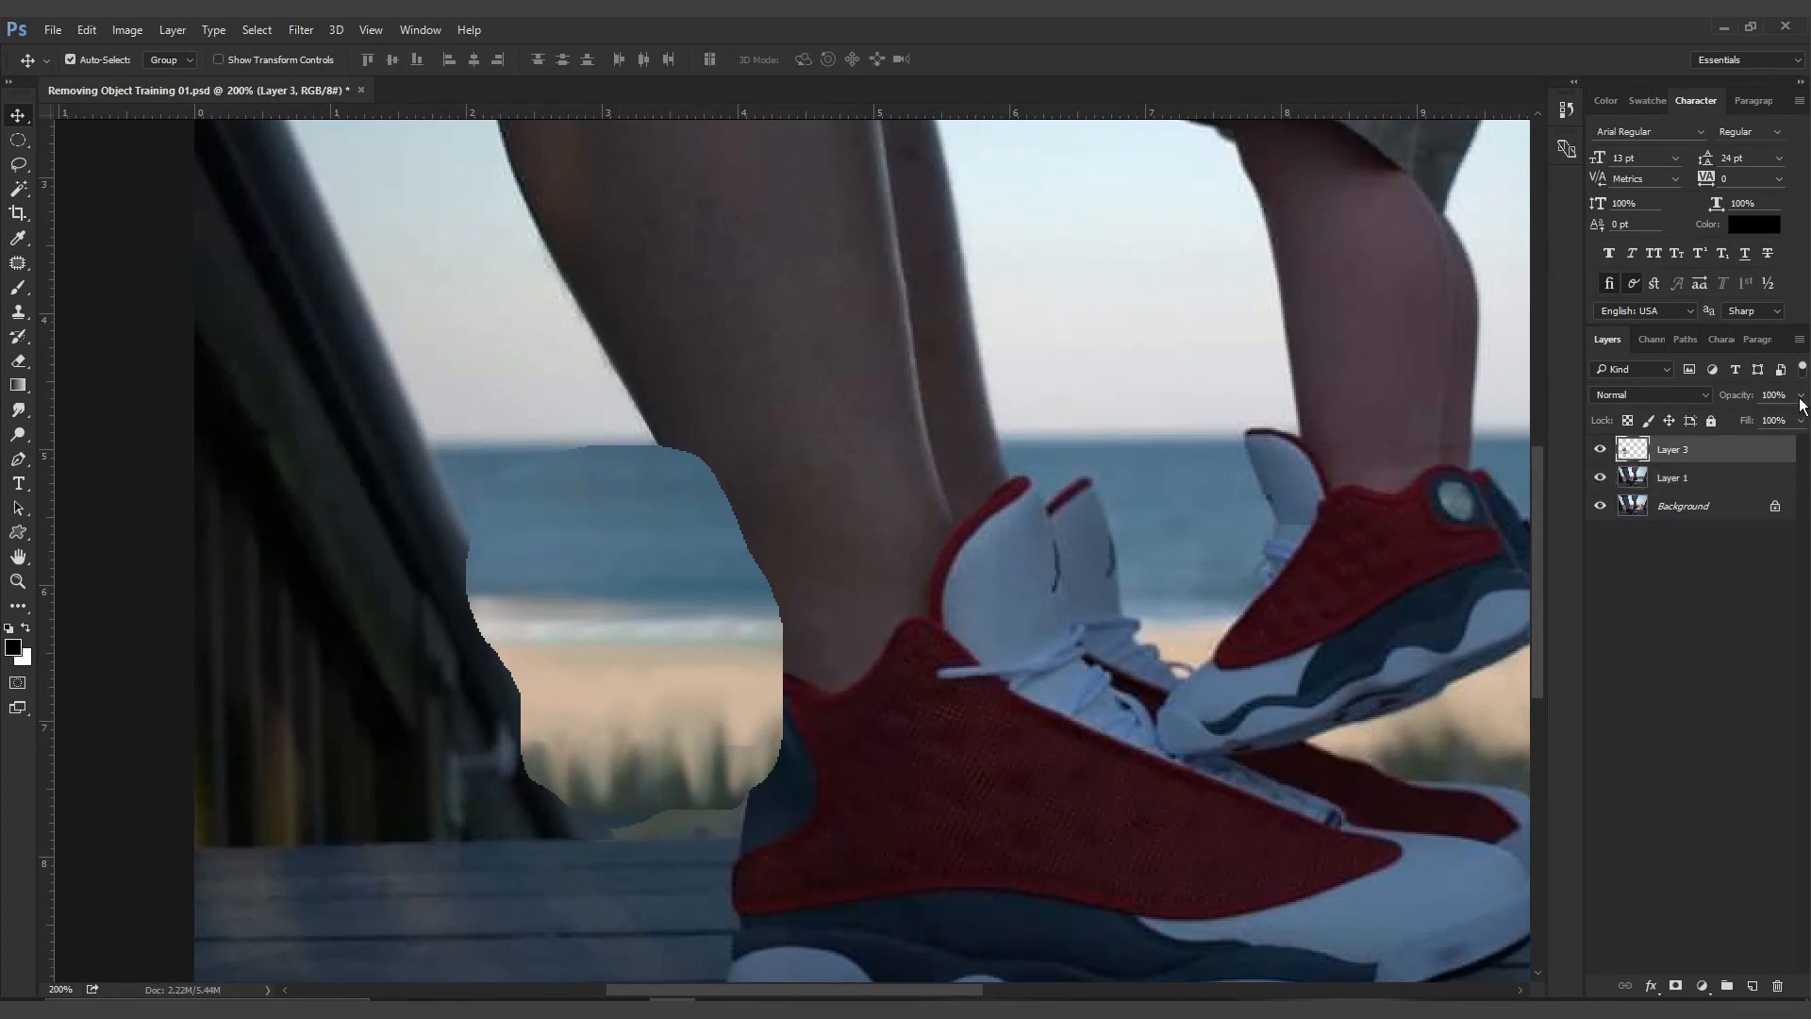
left_click(1799, 395)
left_click(1753, 418)
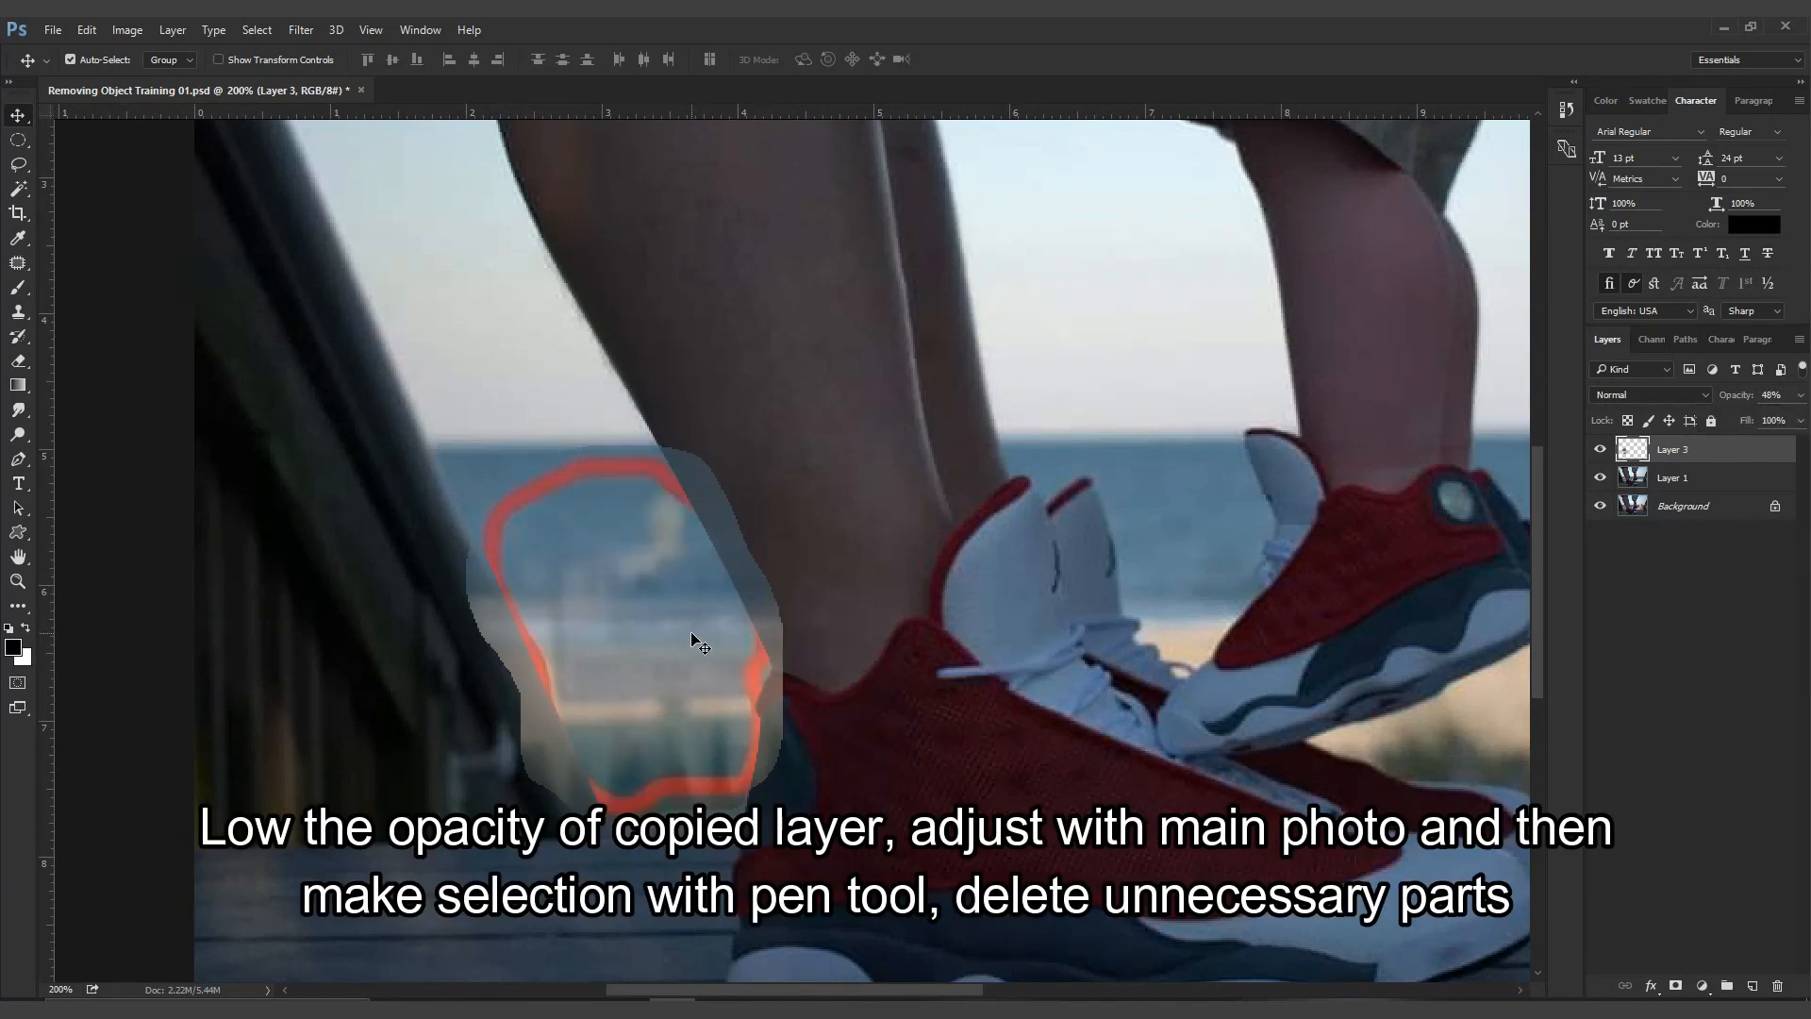
Trace a closed pen path around the background gap between the railing, the adult's leg, the shoe heel and the deck
key("p")
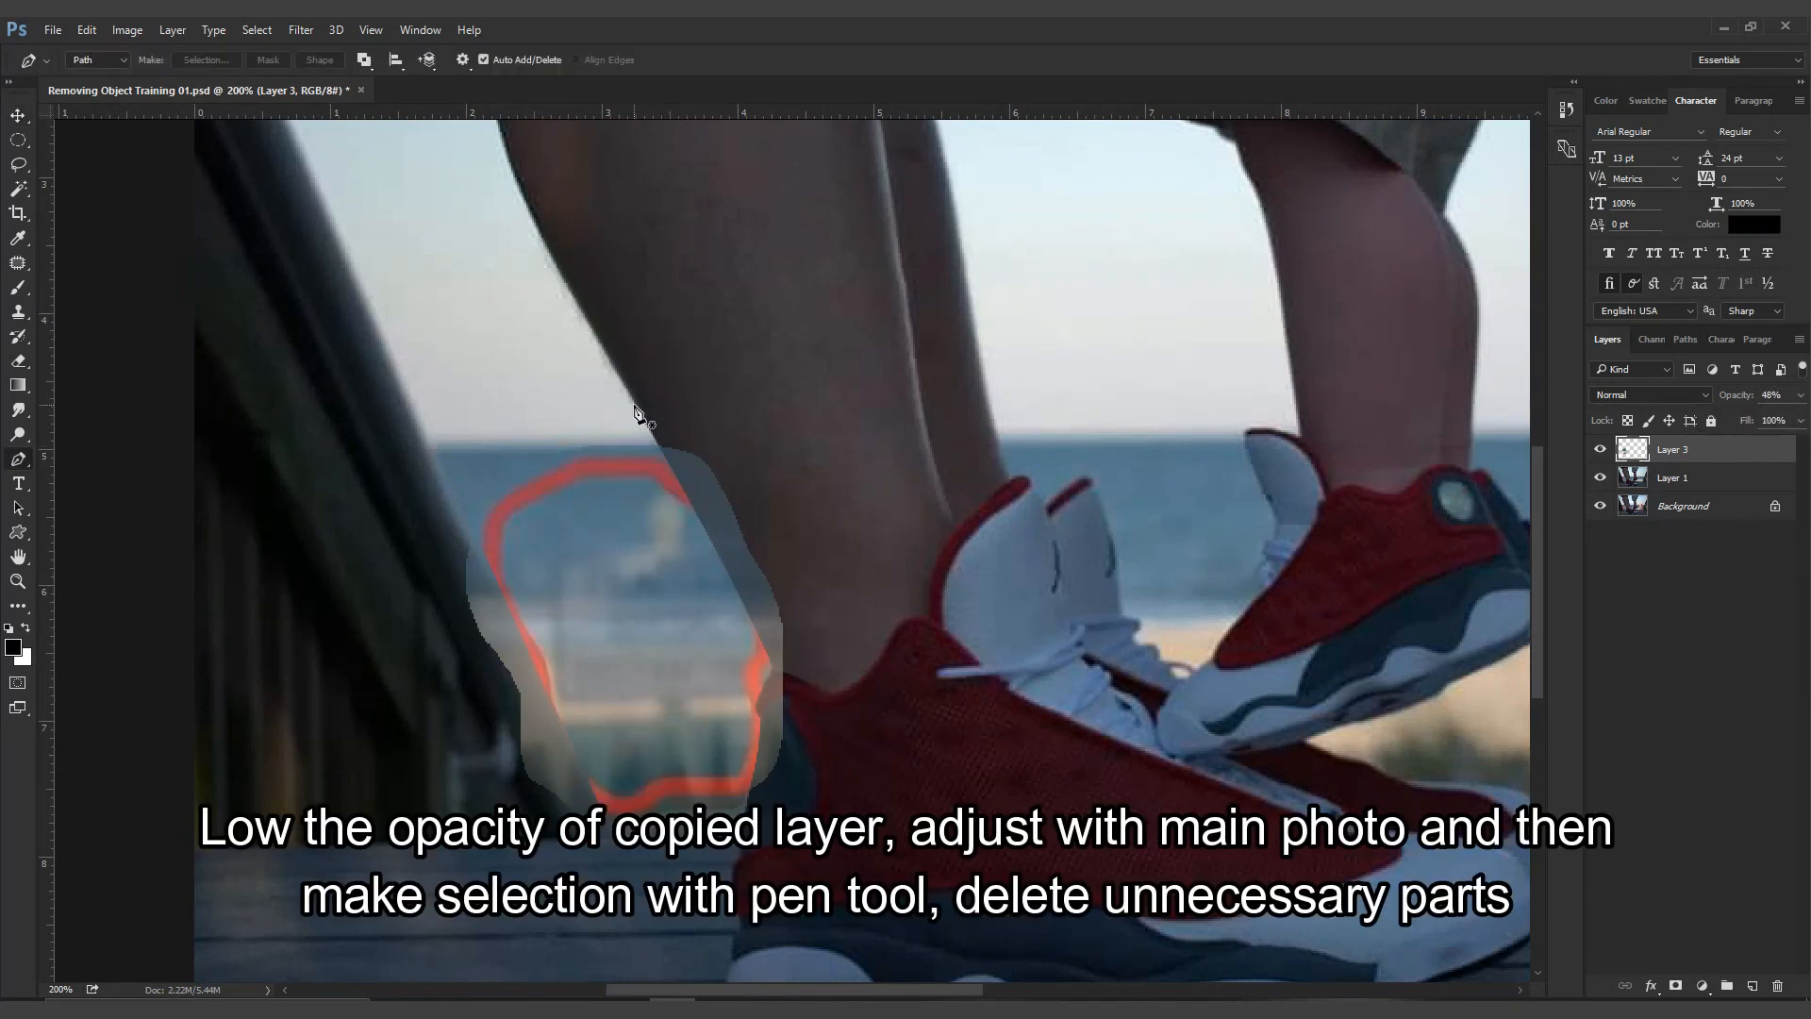
left_click(632, 400)
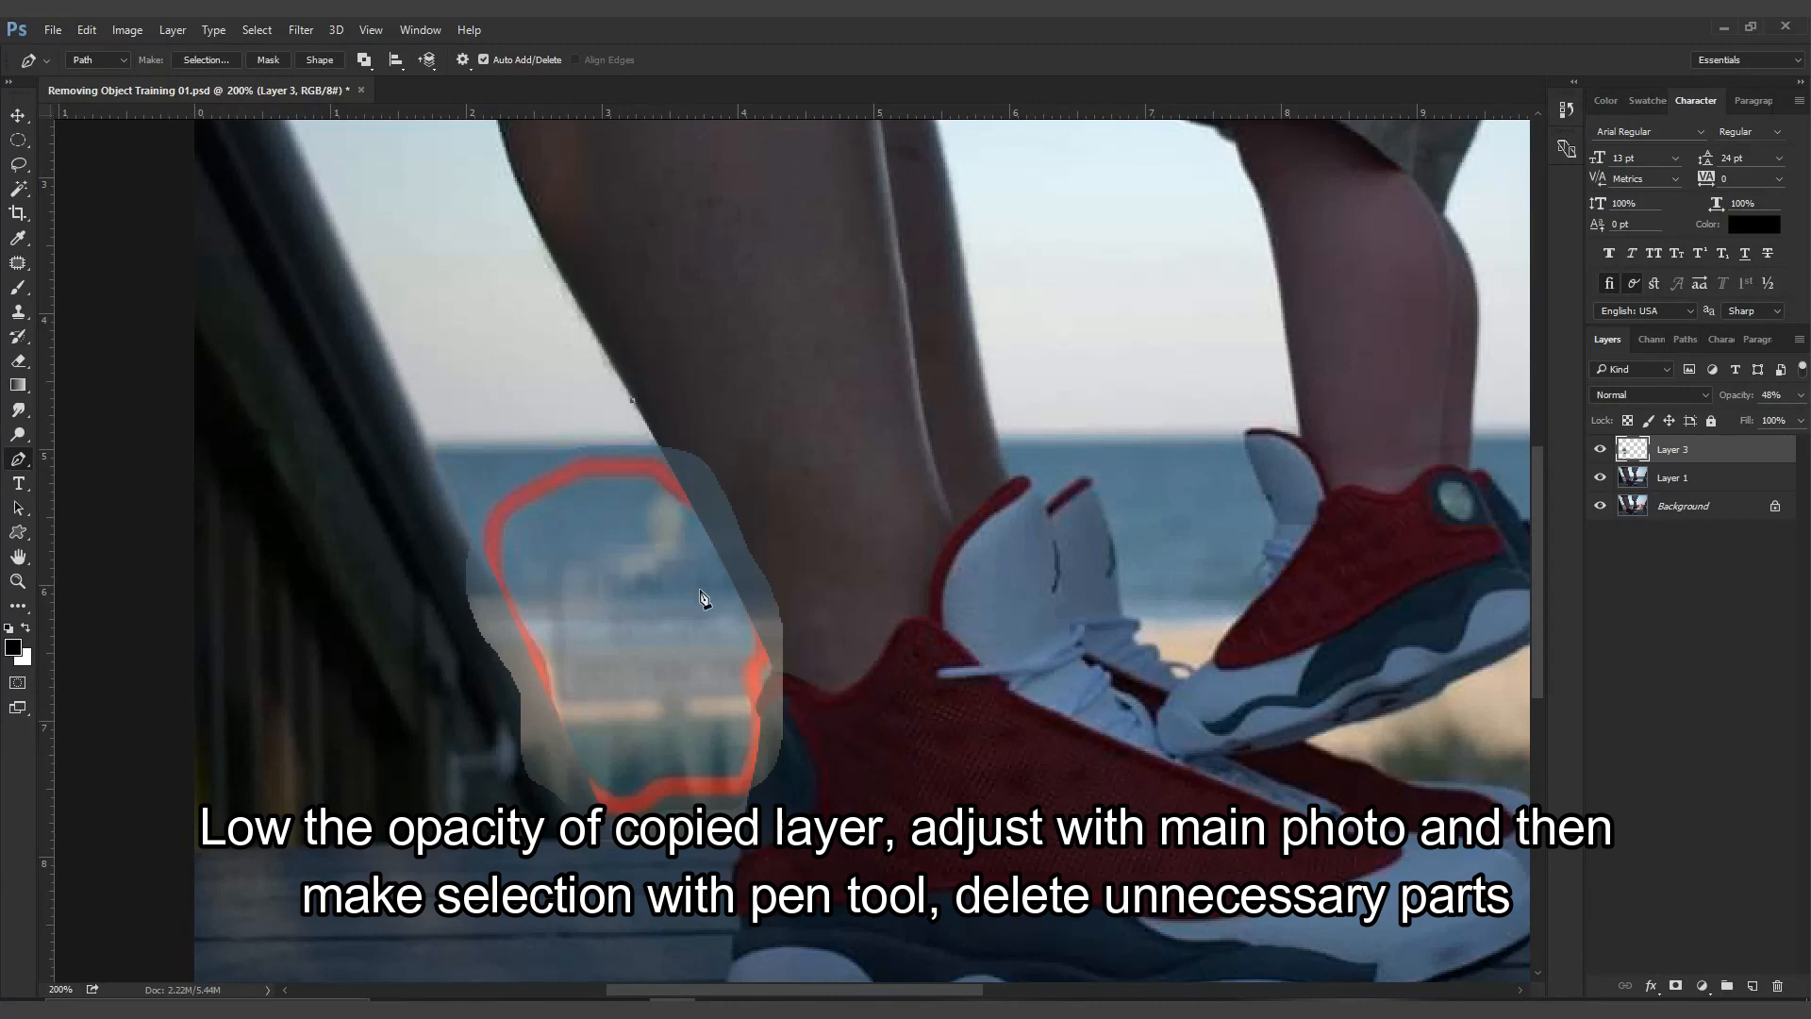
left_click(773, 670)
left_click_drag(813, 769, 817, 772)
left_click(773, 668, "alt")
key("ctrl+z")
left_click(762, 690)
left_click_drag(768, 730, 776, 735)
left_click(762, 720, "alt")
left_click_drag(751, 782, 753, 798)
left_click_drag(420, 419, 406, 379)
left_click(632, 403)
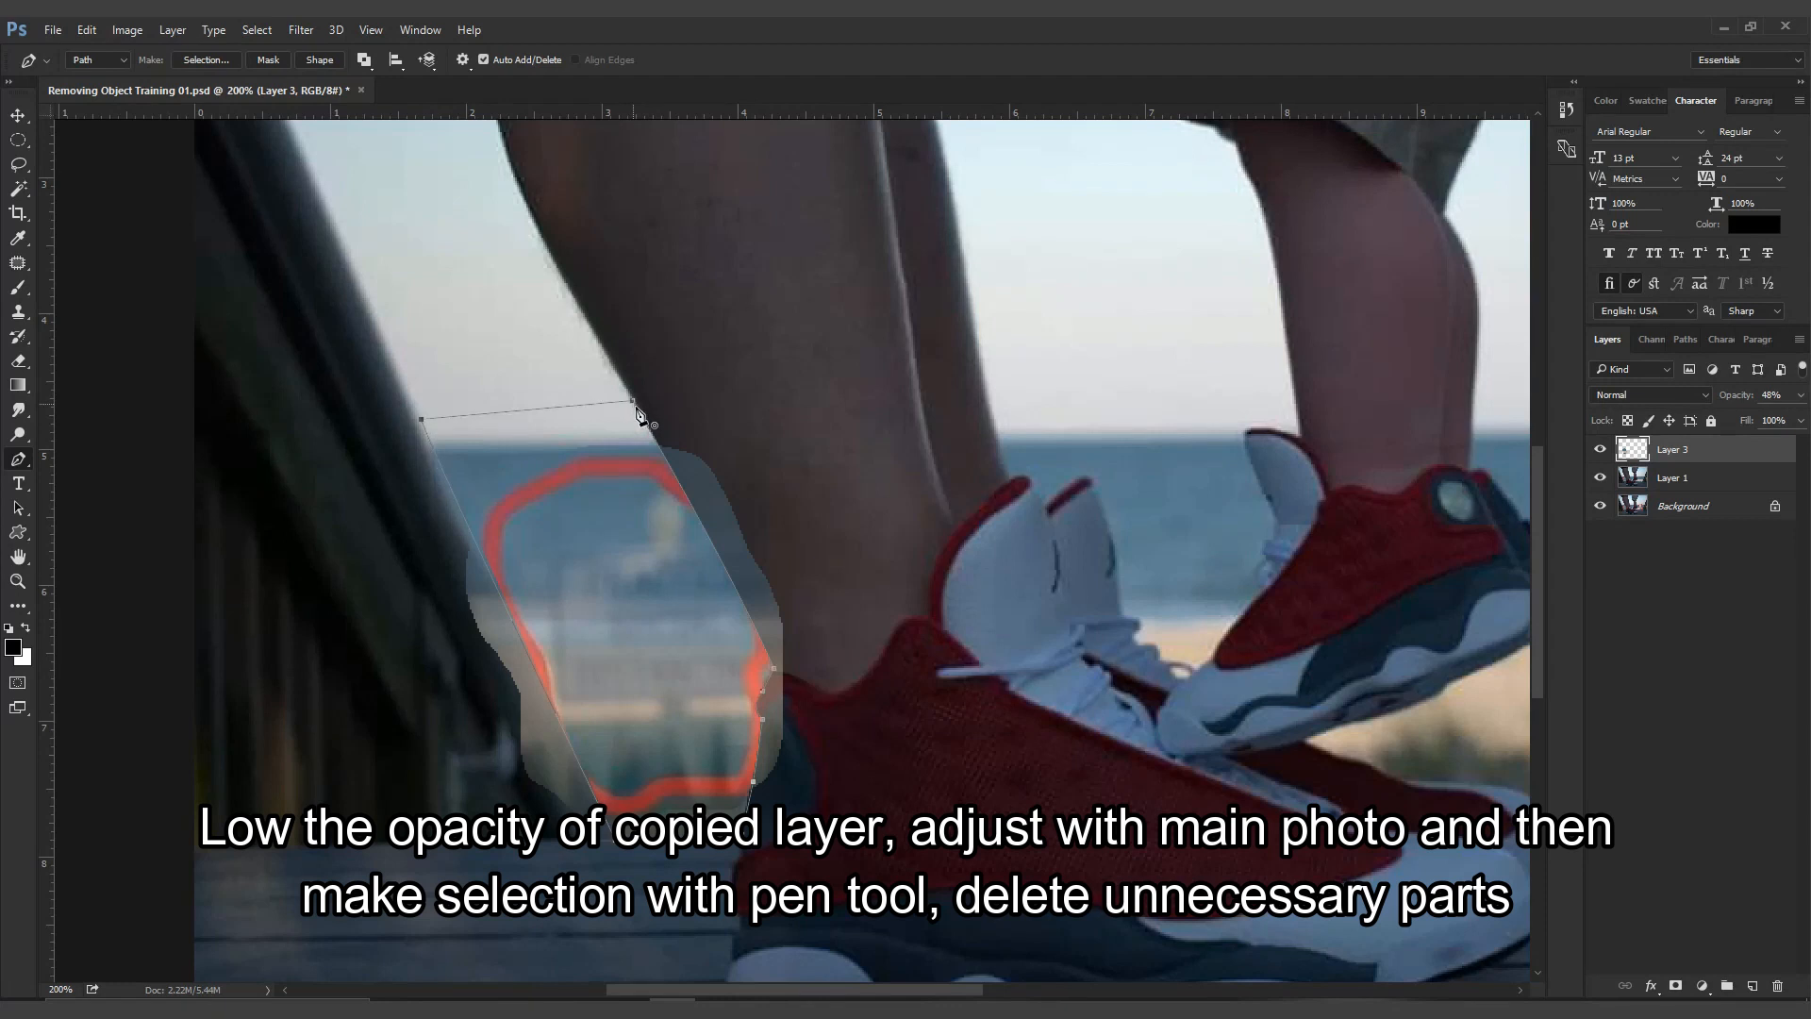
Restore Layer 3's opacity to 100% and delete its beach pixels outside the traced gap using an inverted path selection
left_click(1800, 395)
left_click_drag(1751, 419, 1797, 419)
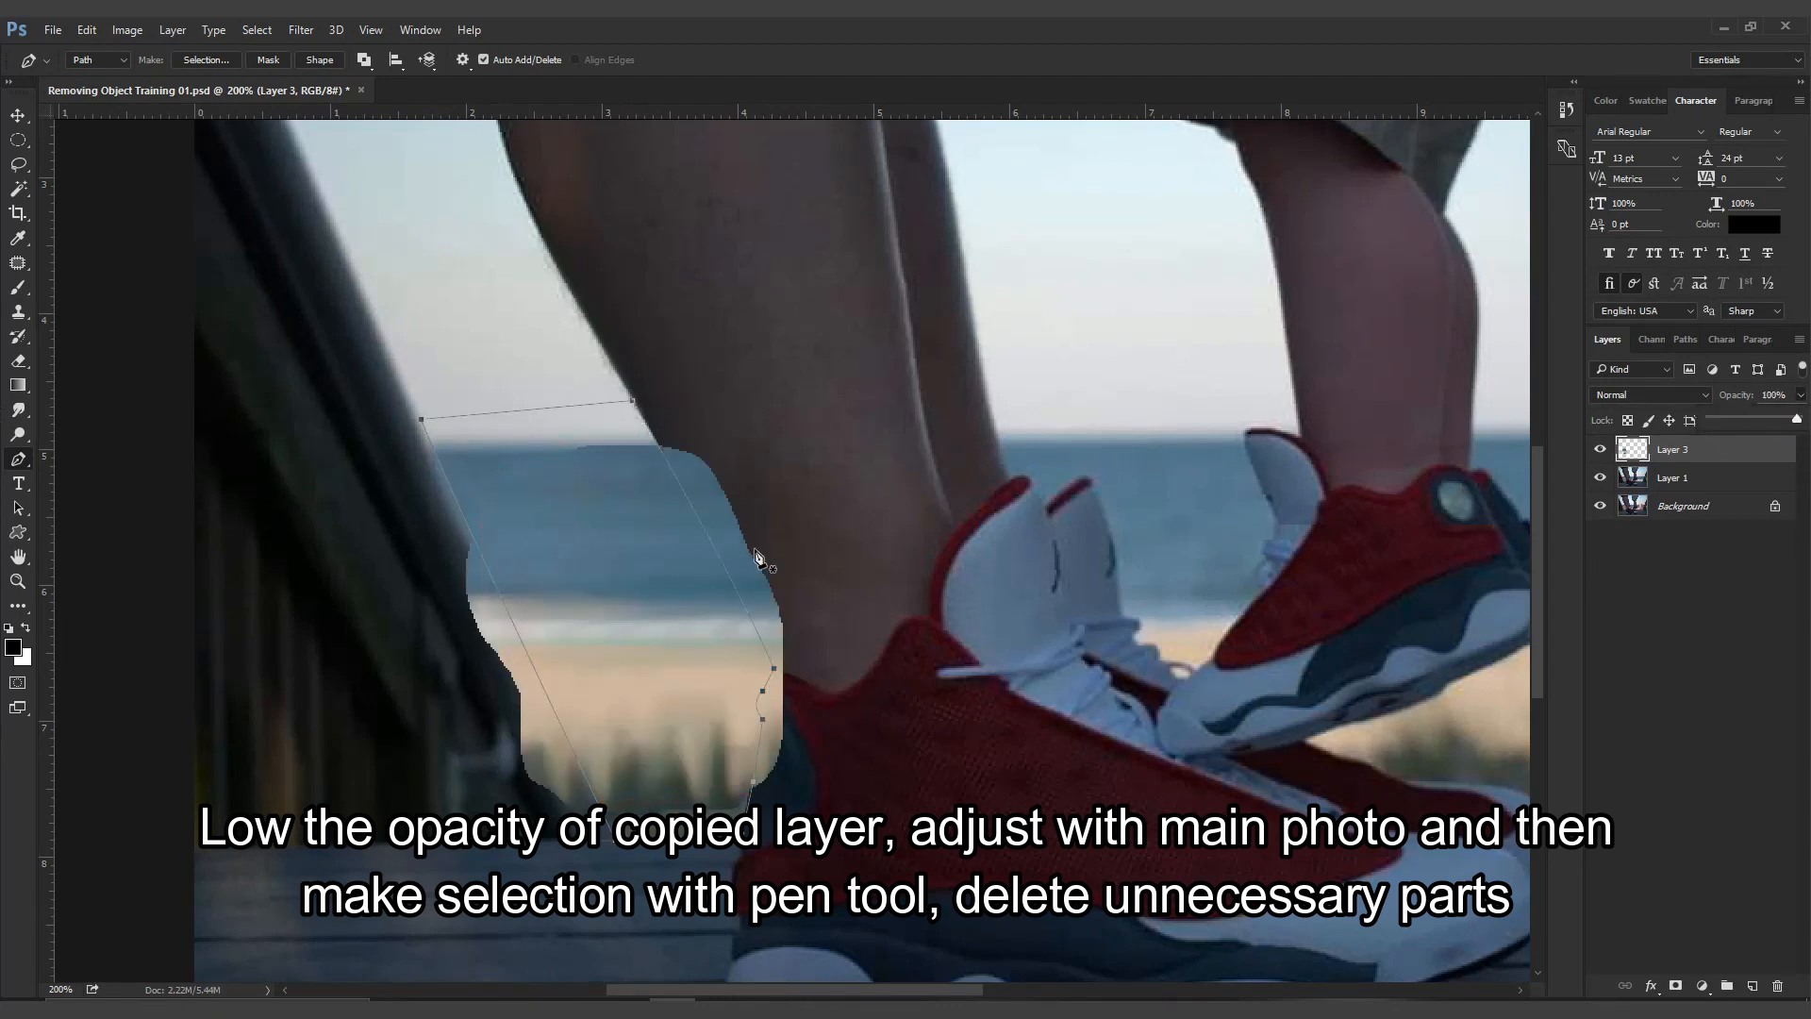
key("ctrl+Return")
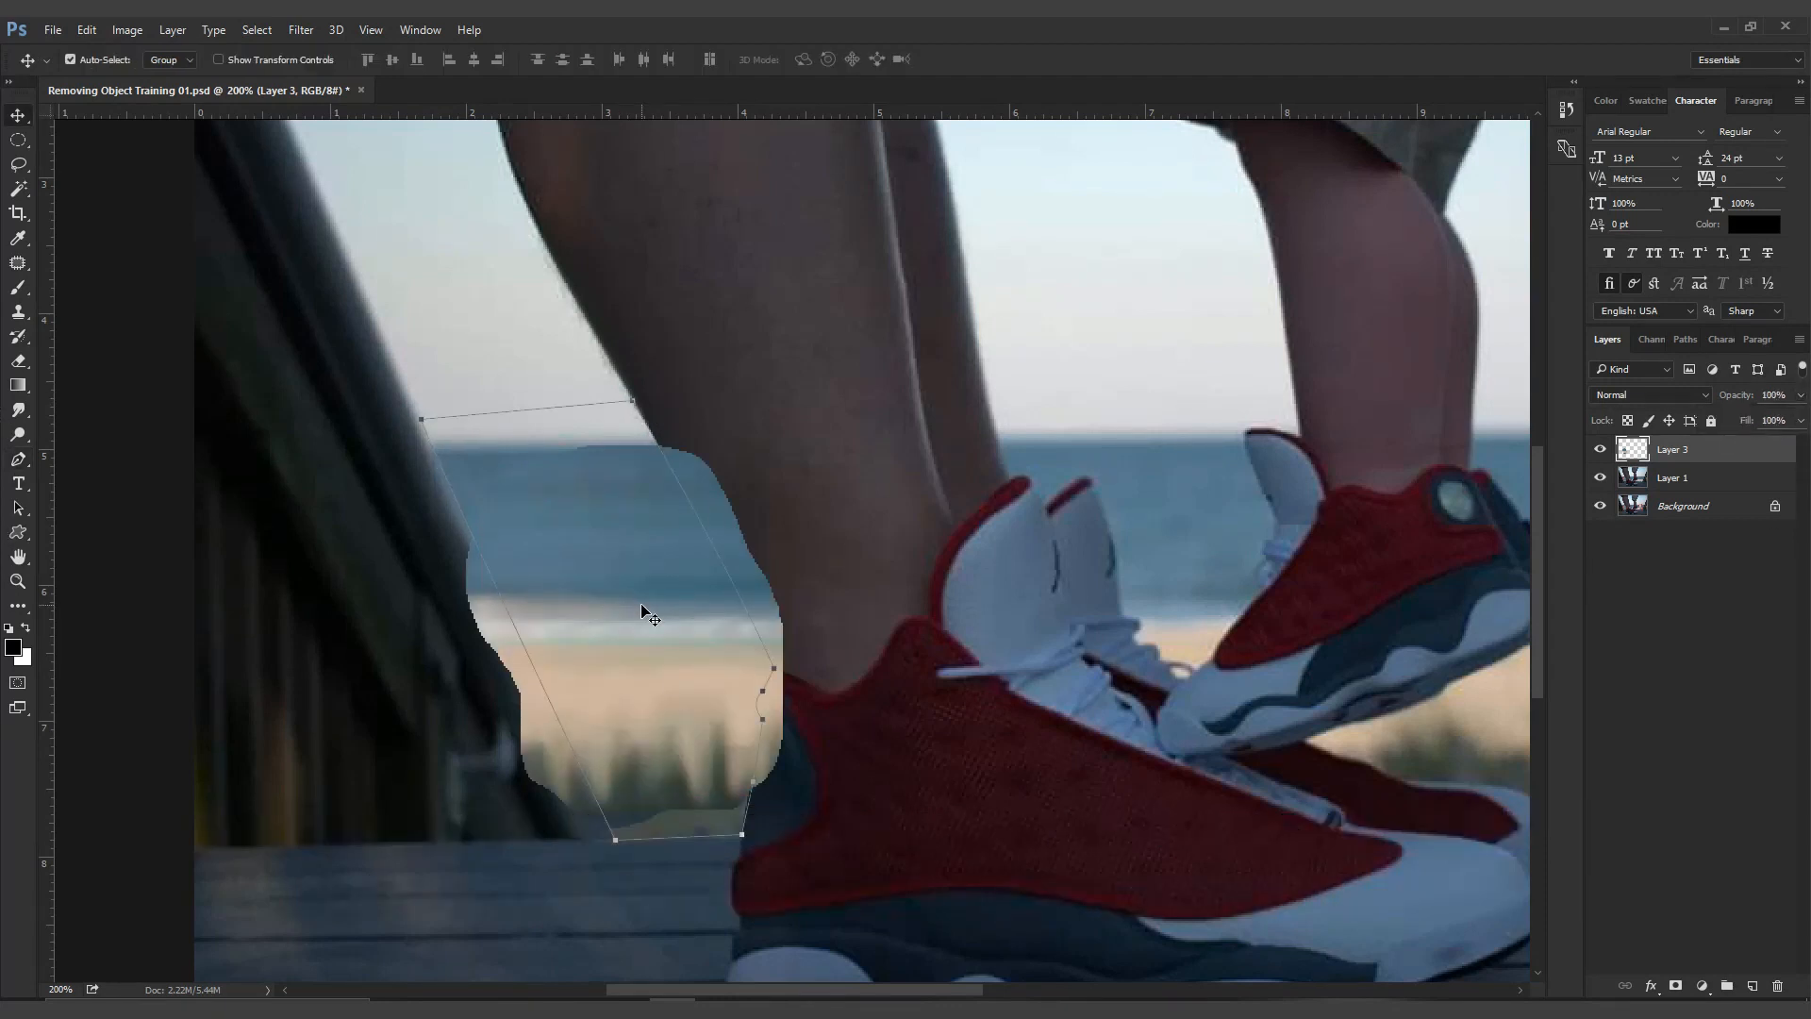
key("v")
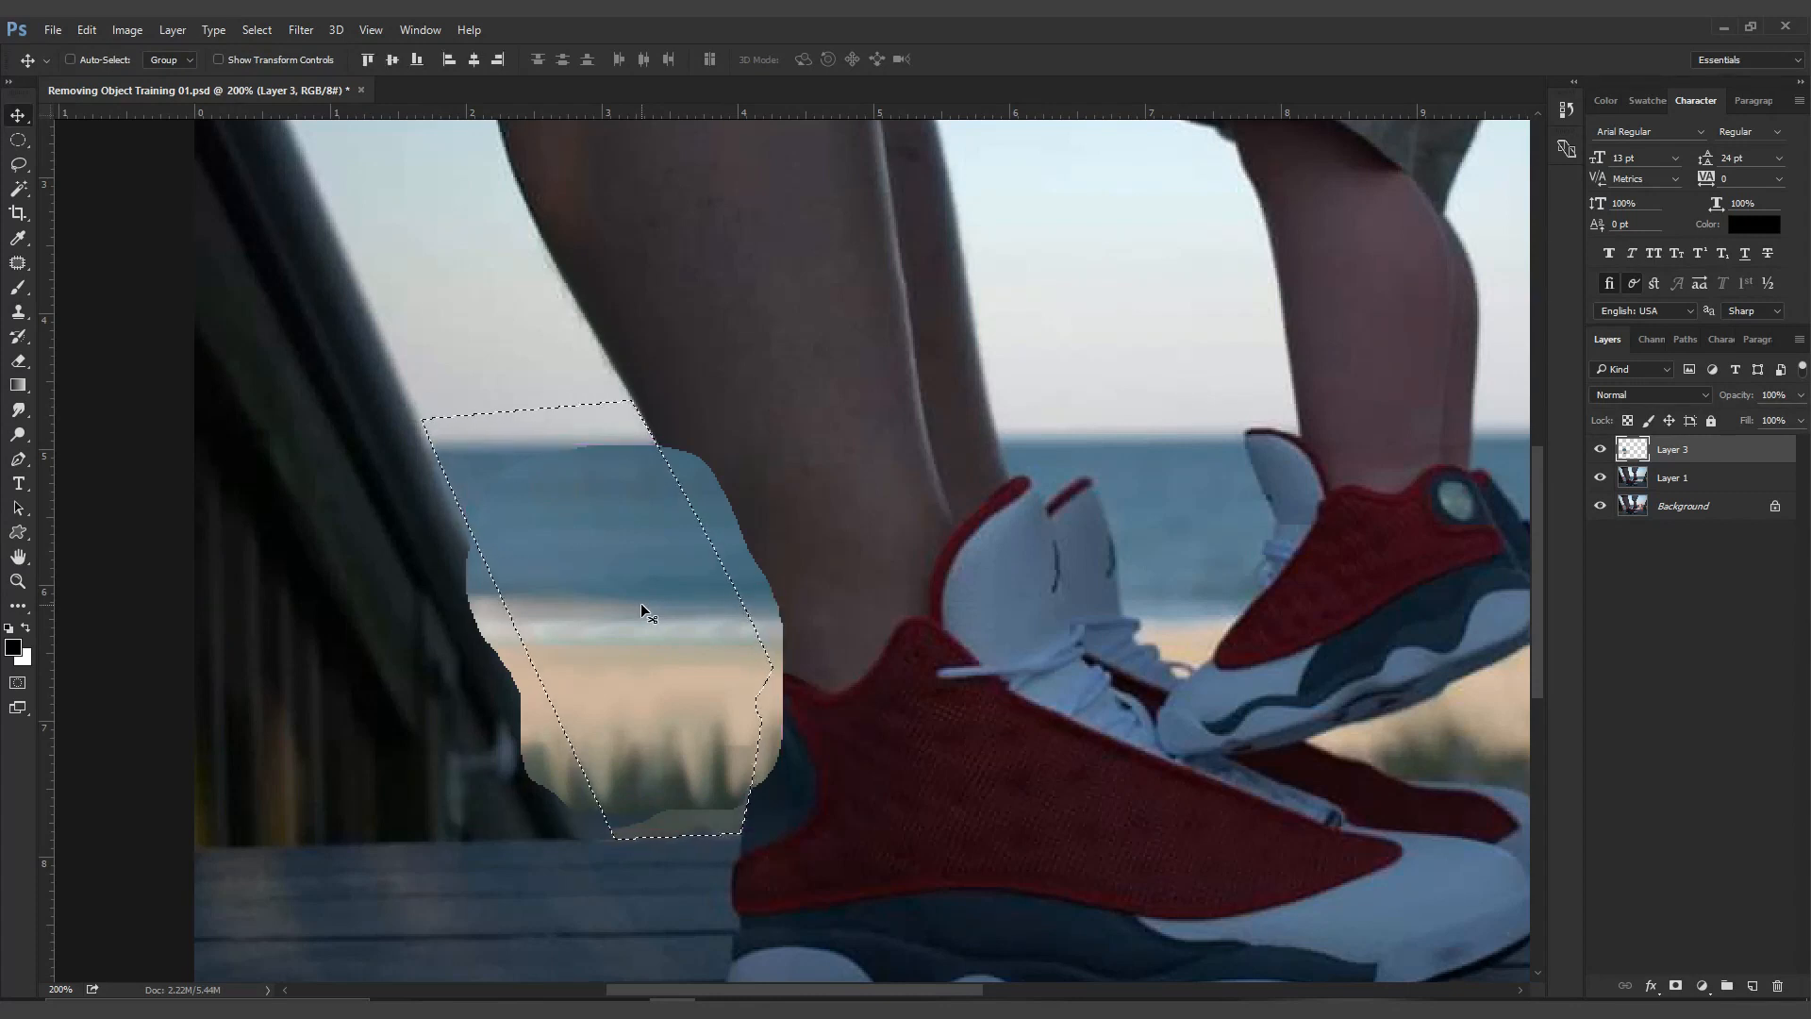
key("ctrl+shift+i")
key("Delete")
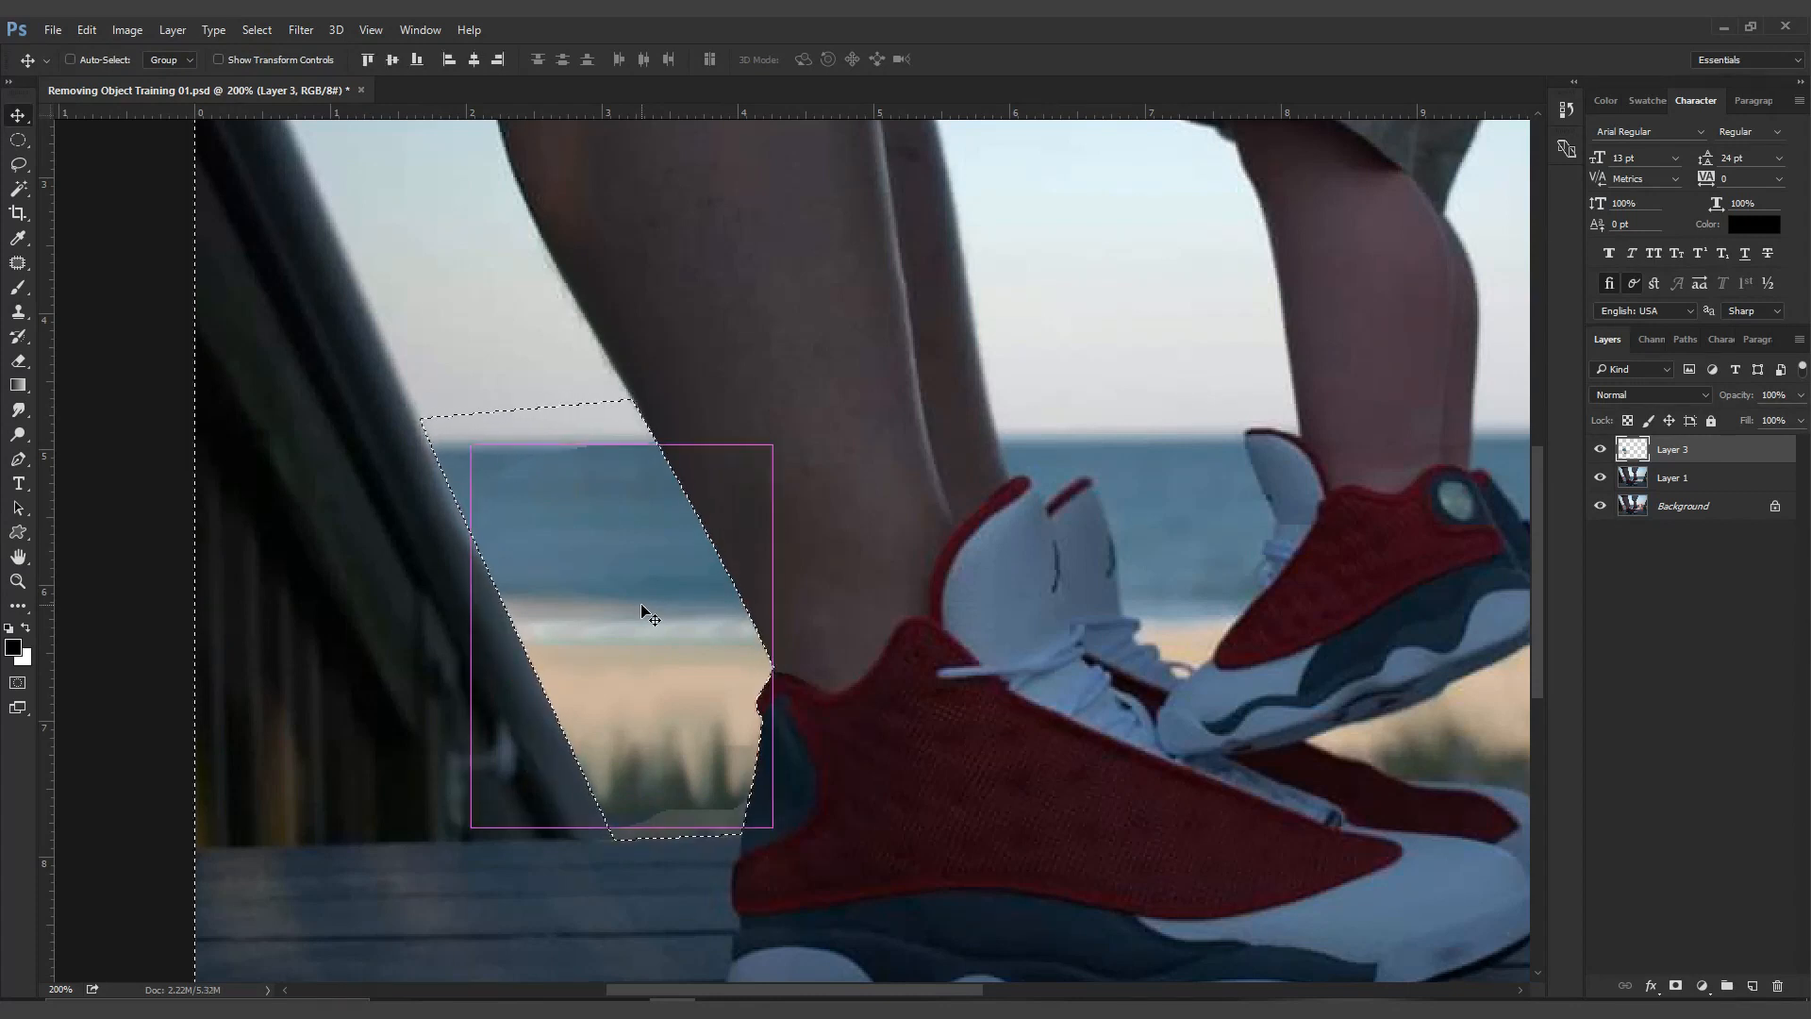
Clear the selection and merge the trimmed beach patch on Layer 3 with Layer 1
key("ctrl+d")
key("ctrl+0")
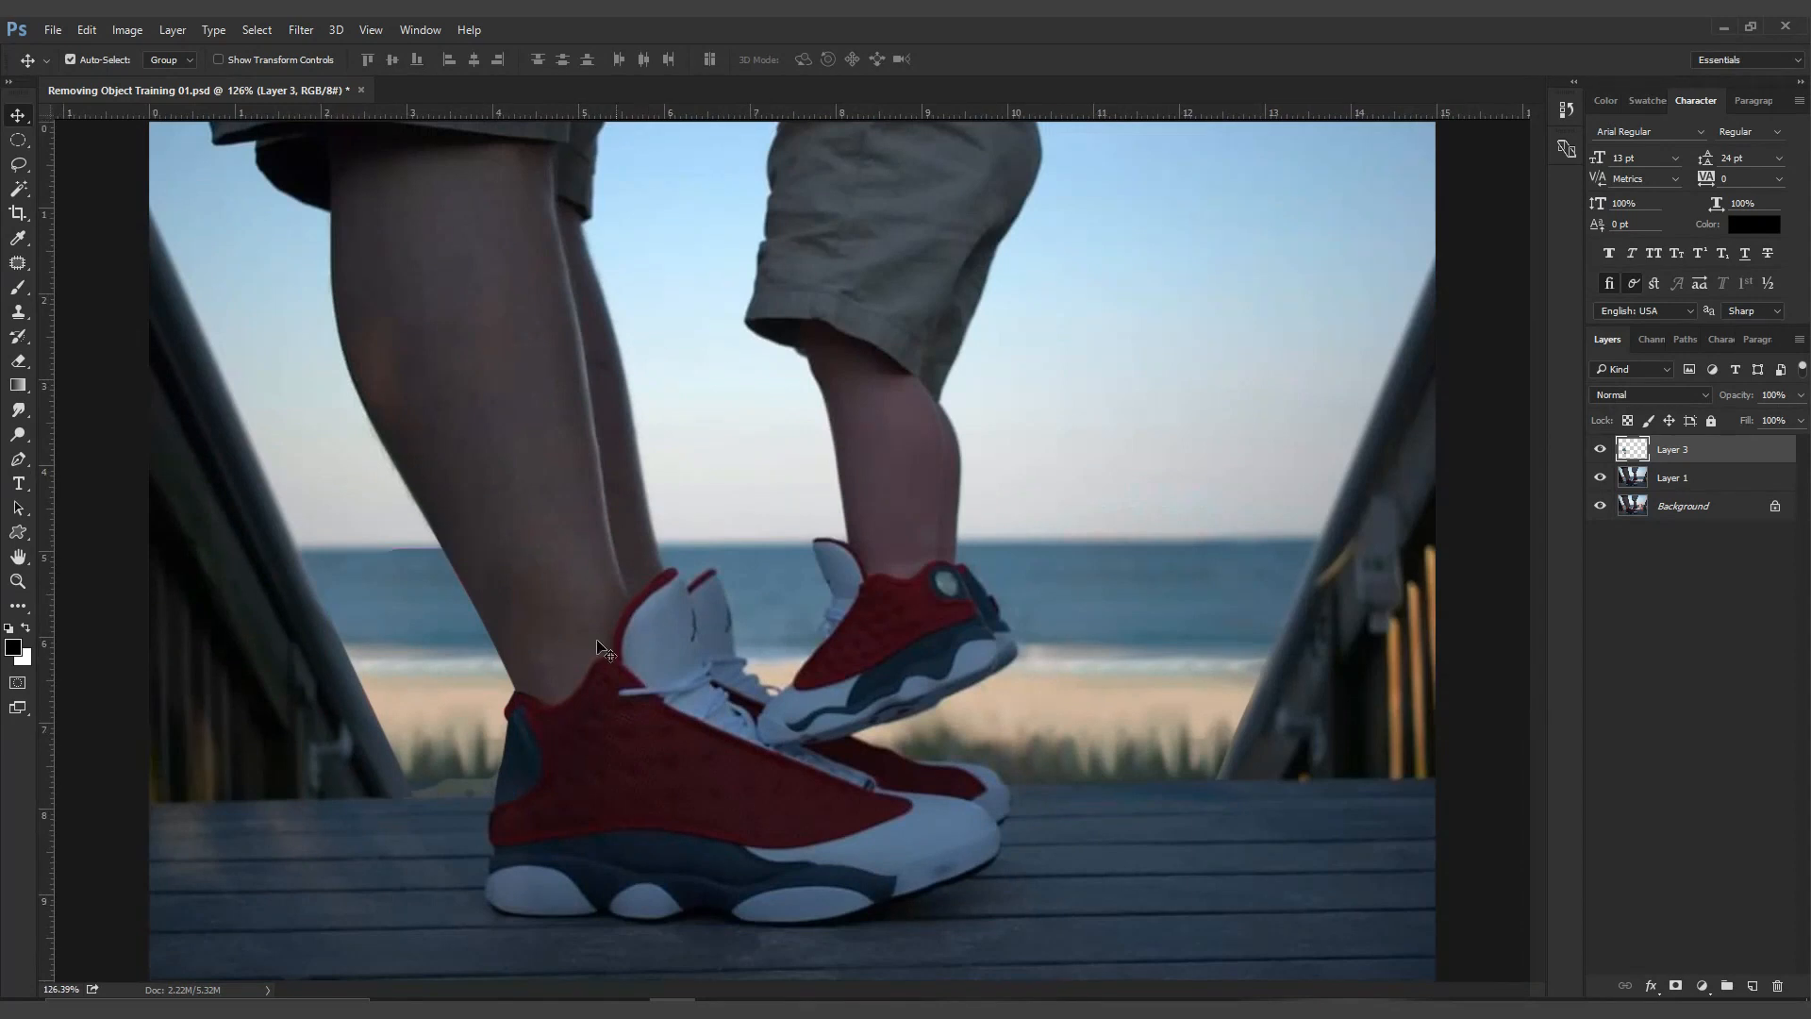
left_click(1709, 479, "ctrl")
key("ctrl+e")
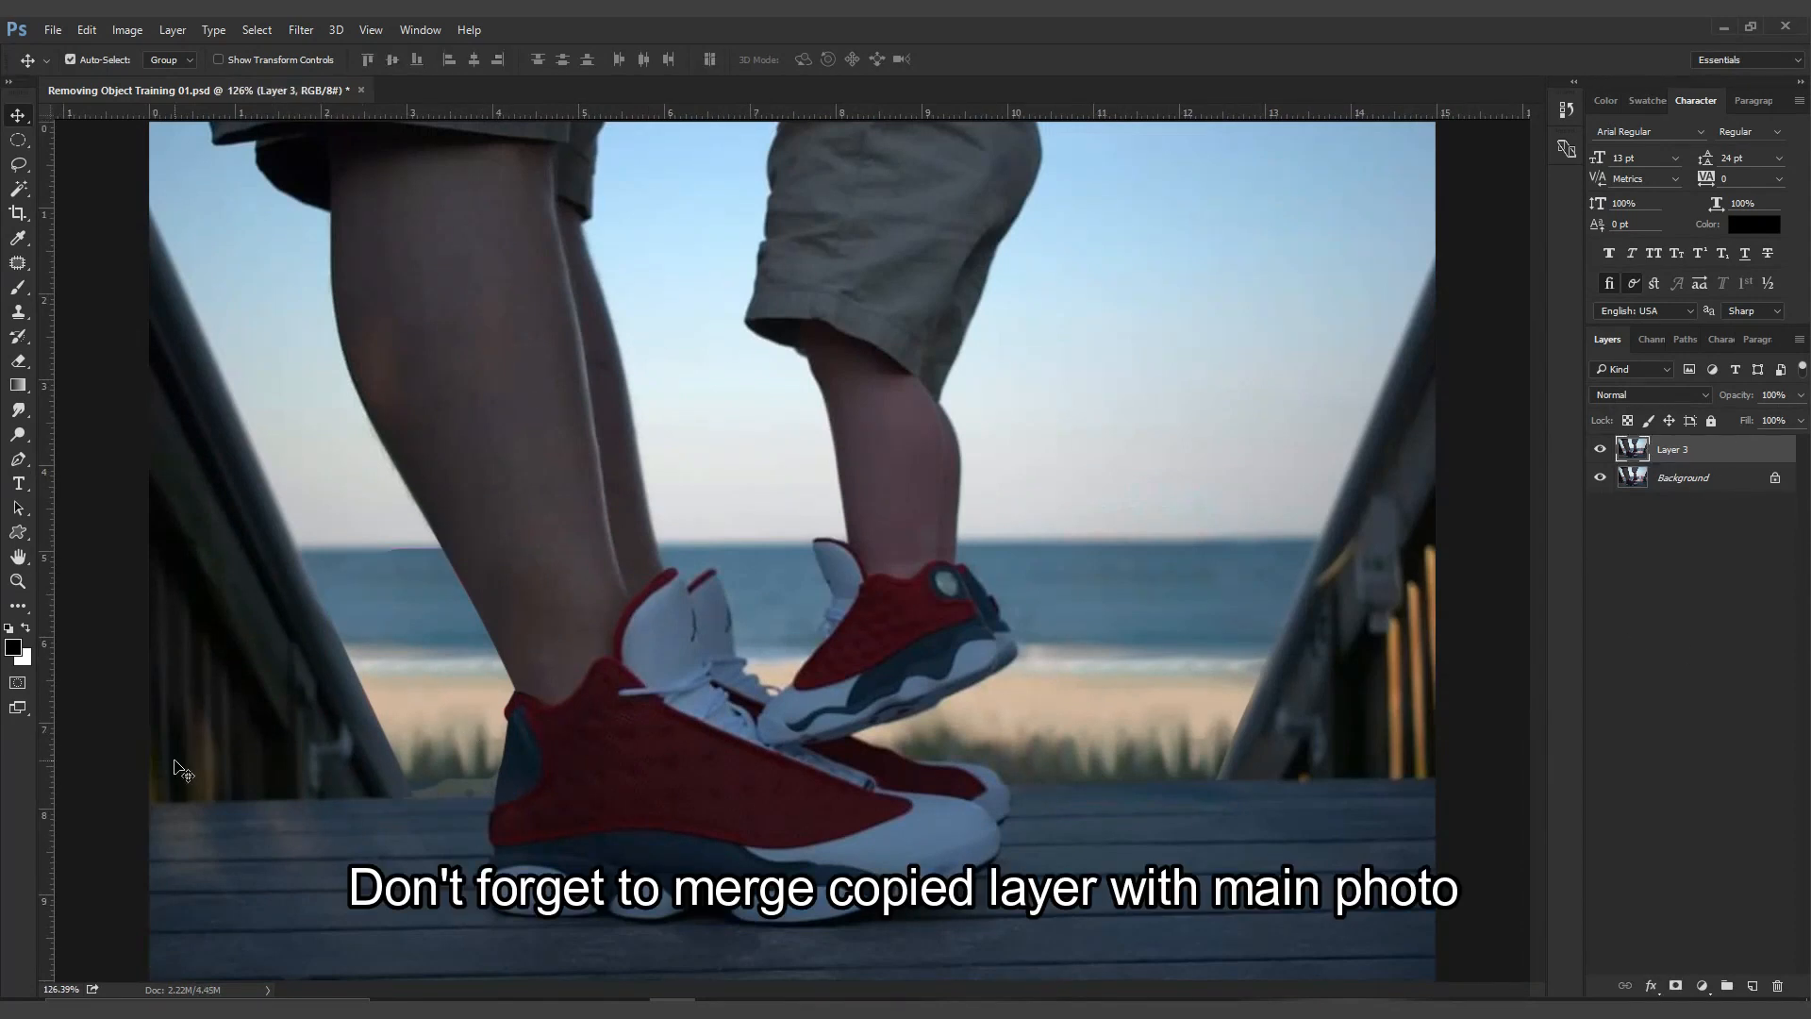
Outline the patched gap between railing, leg and shoe heel on the merged layer with a pen path and convert it to a selection
key("ctrl+plus")
left_click_drag(177, 762, 588, 694)
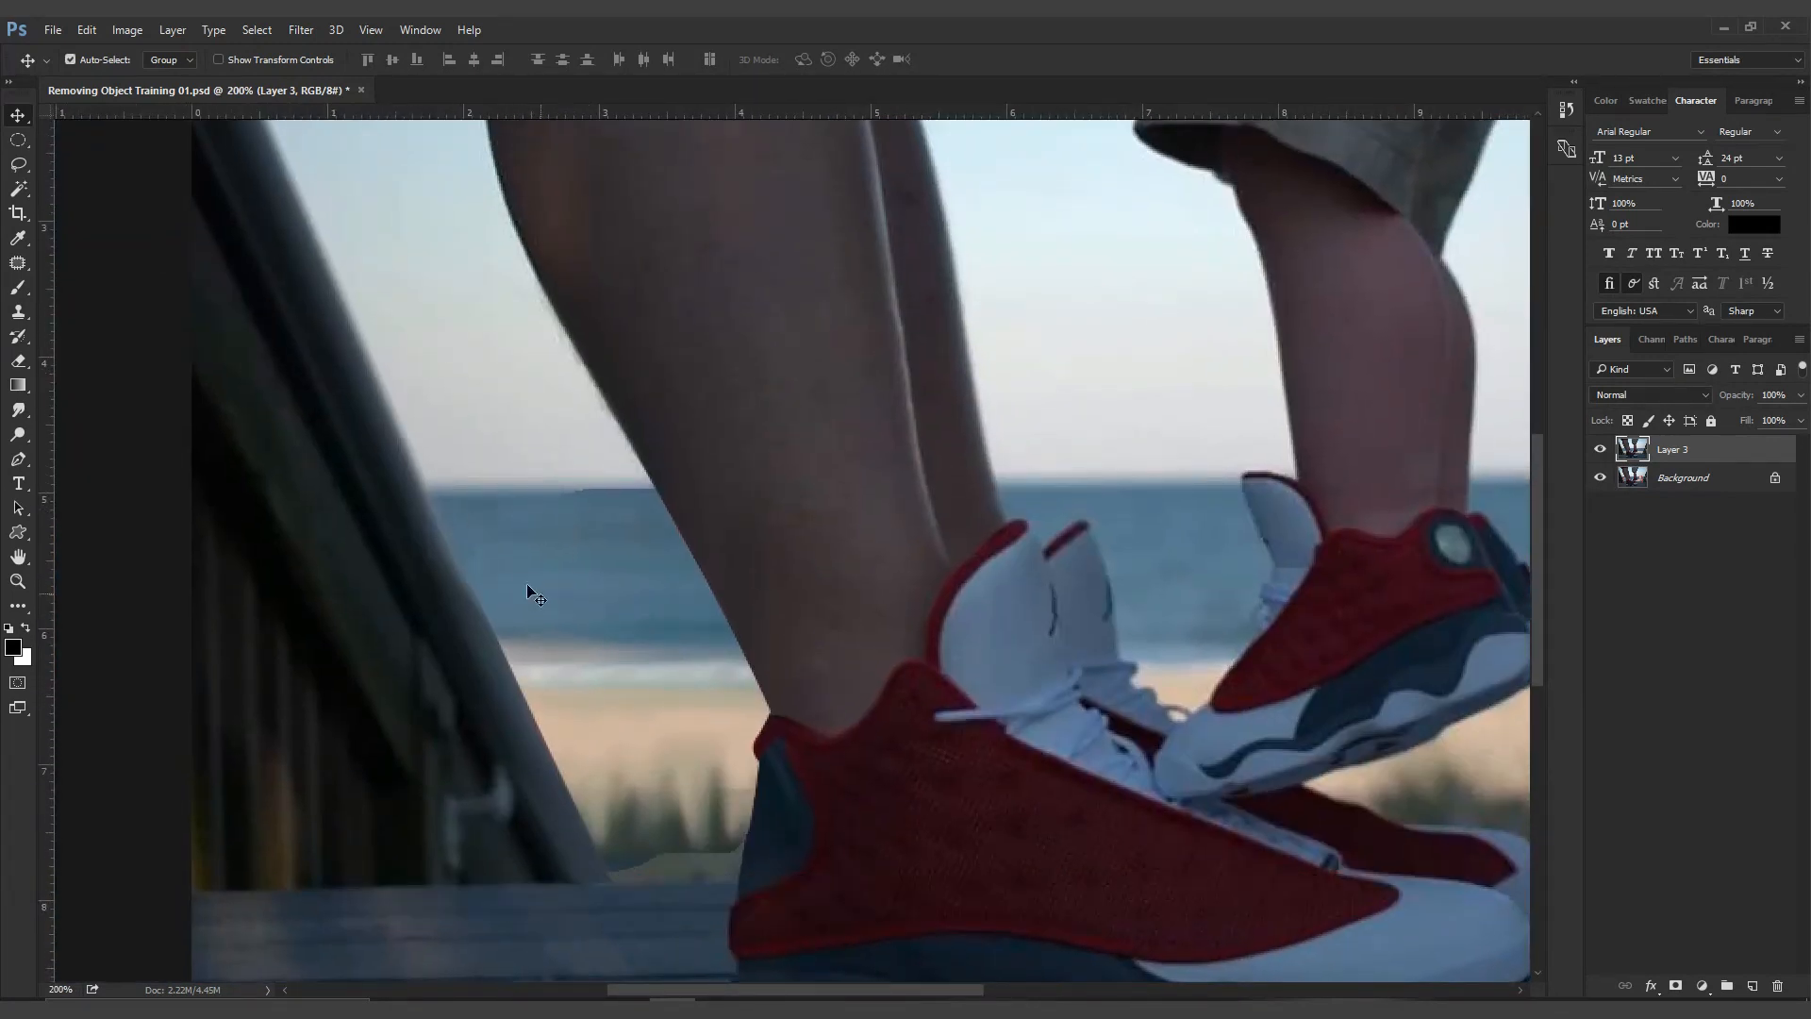
key("p")
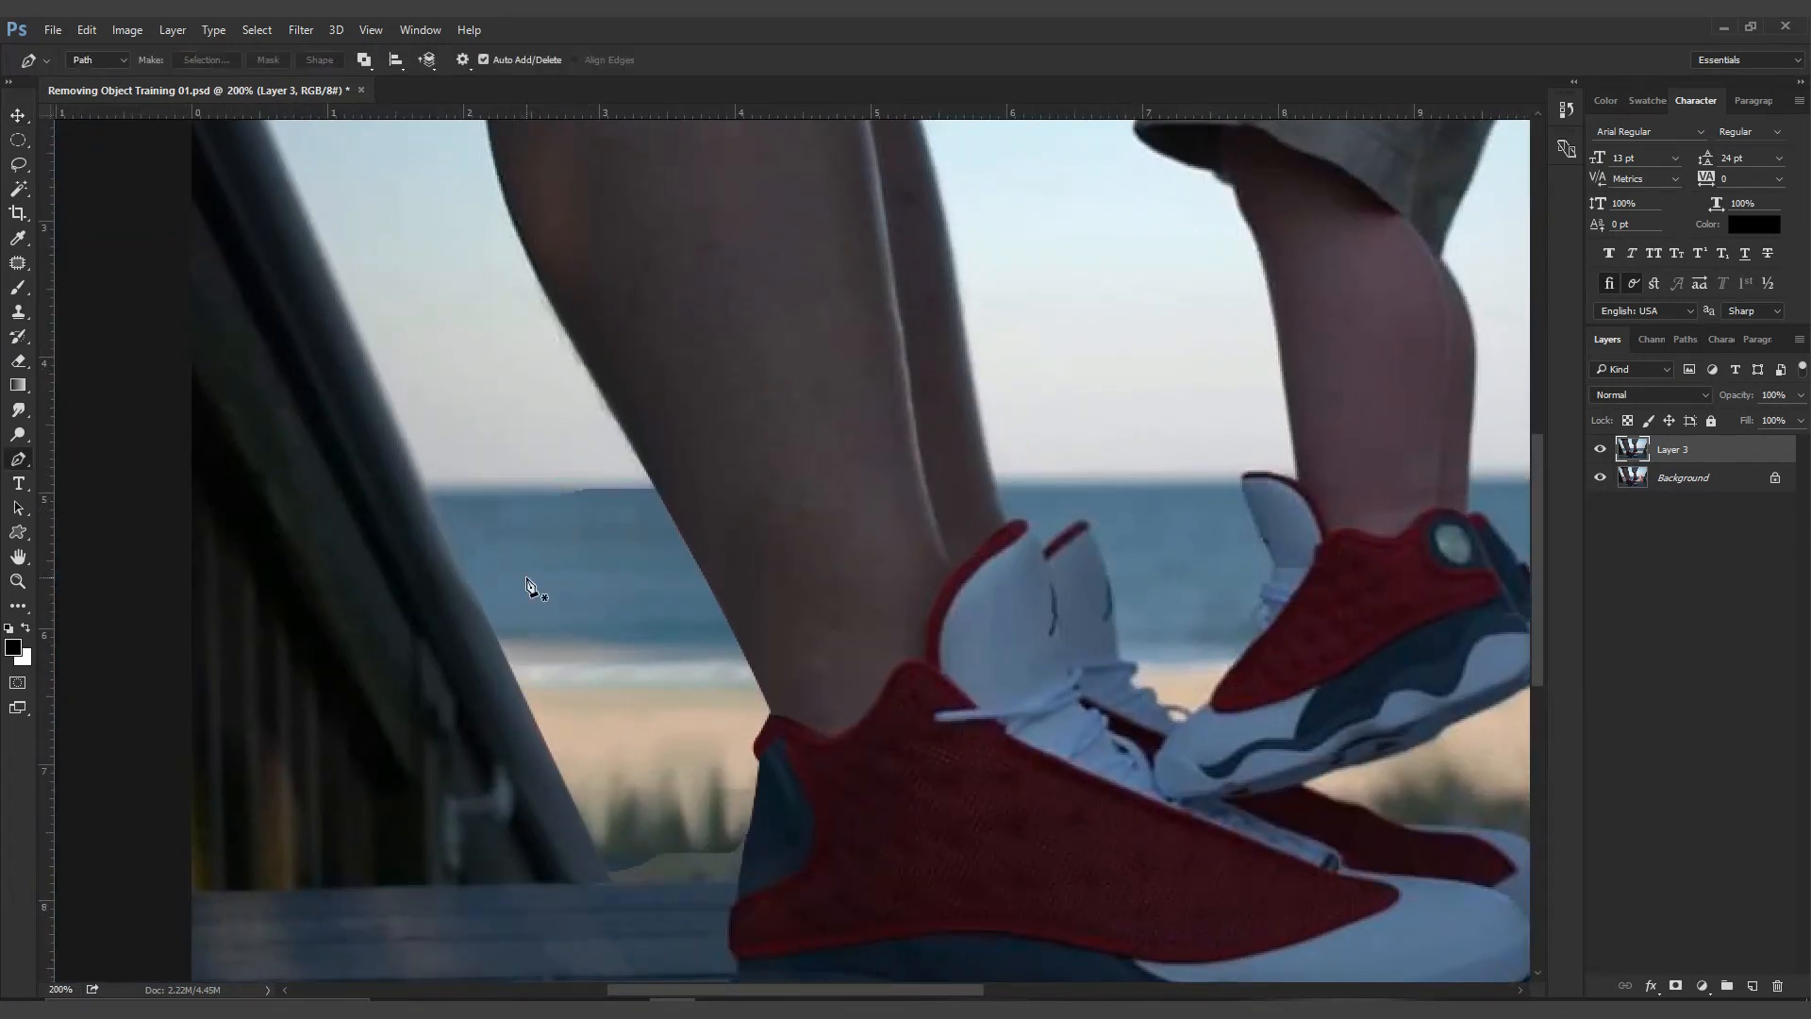
left_click(423, 466)
left_click(591, 844)
left_click(613, 885)
left_click(635, 927)
key("ctrl+z")
left_click(737, 883)
left_click(760, 757)
left_click_drag(759, 735, 772, 727)
left_click_drag(764, 727, 764, 696)
left_click_drag(630, 444, 601, 407)
left_click(423, 466)
key("ctrl+Return")
Smudge the horizon and grass inside the selected gap with a brush of size 30, reduced to 20, and clear the selection
left_click(19, 414)
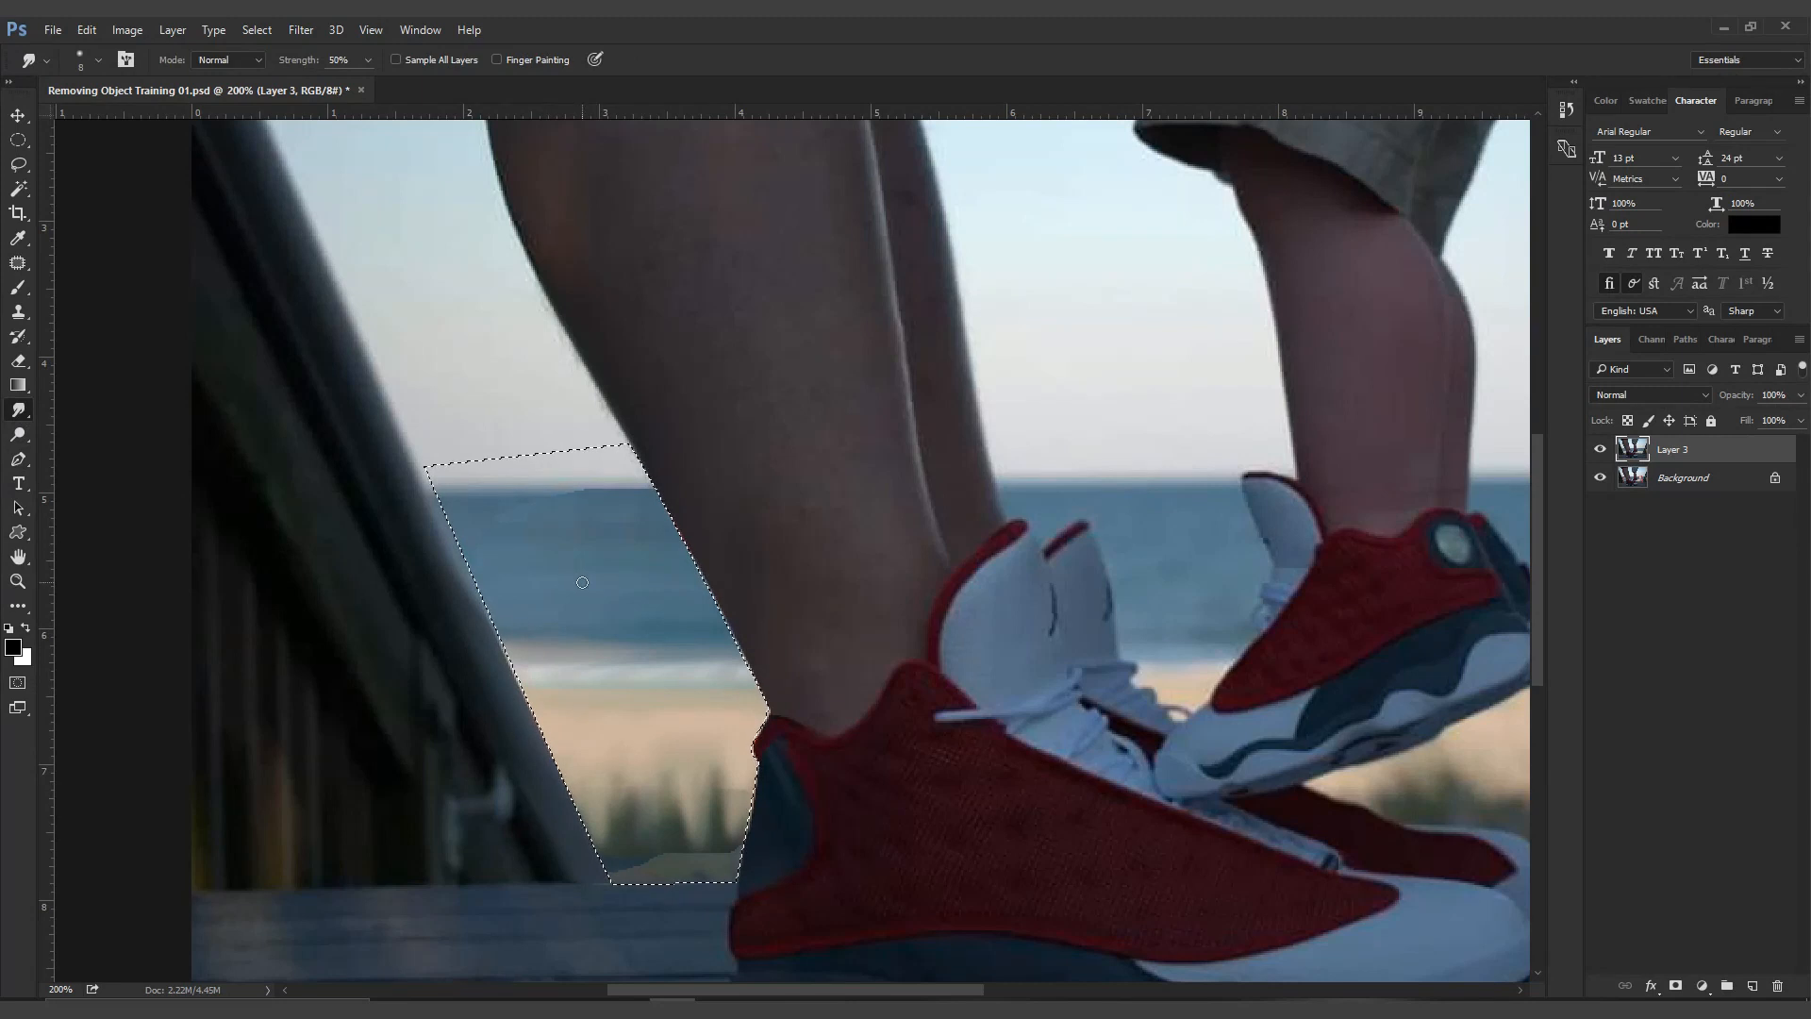
key("bracketright")
key("bracketright")
key("bracketright")
key("bracketright")
key("ctrl+minus")
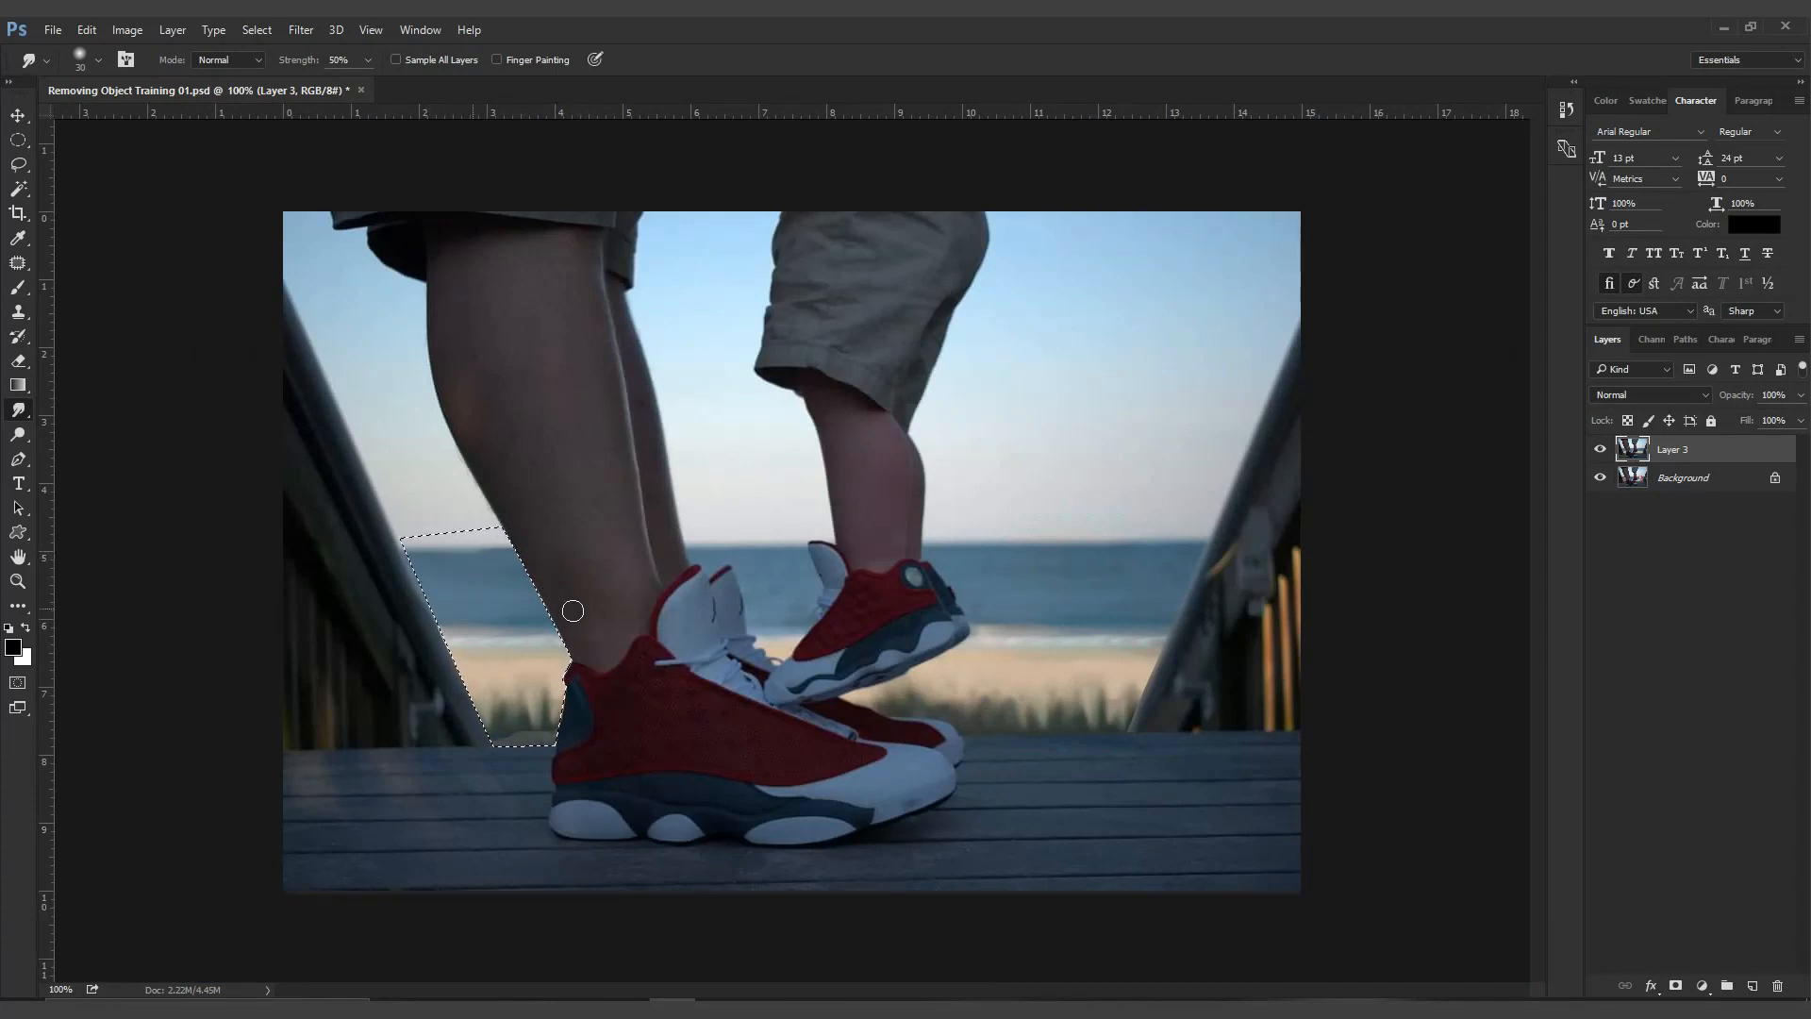
key("bracketleft")
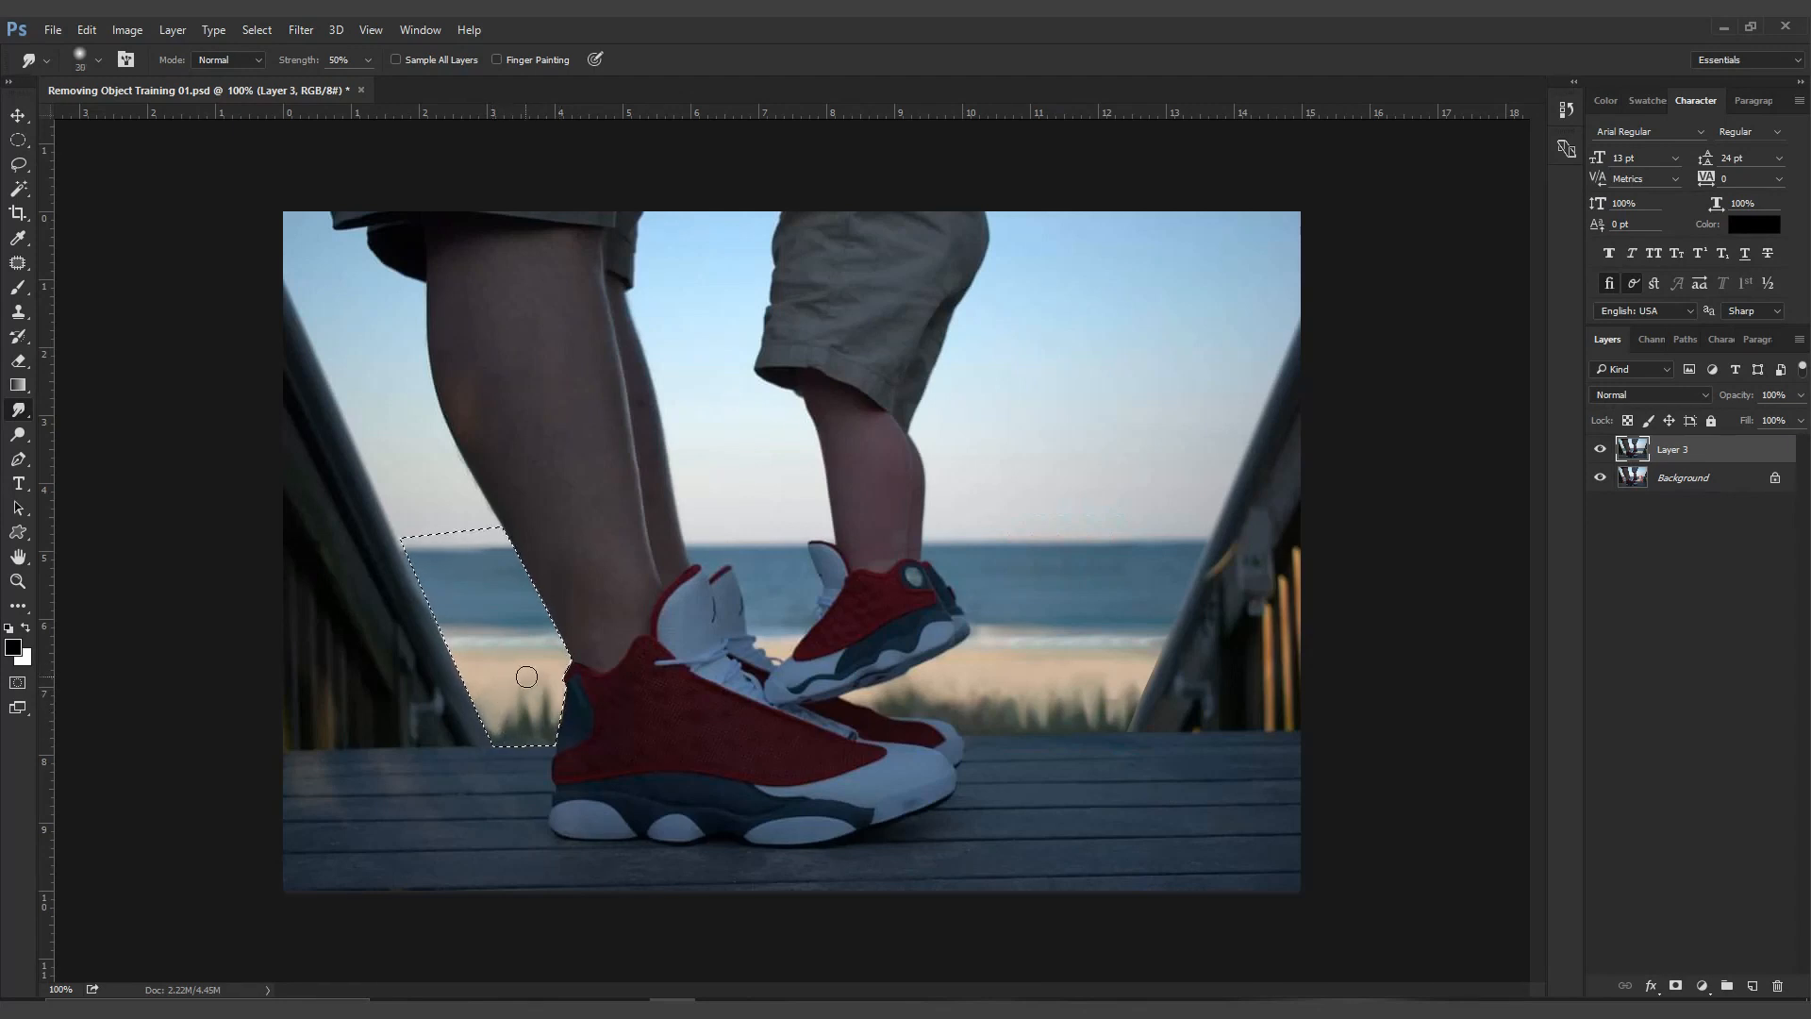
key("ctrl+d")
Toggle the retouched layer's visibility to compare the result with the original photo
left_click(1600, 451)
left_click(1599, 451)
left_click(1600, 451)
left_click(1600, 451)
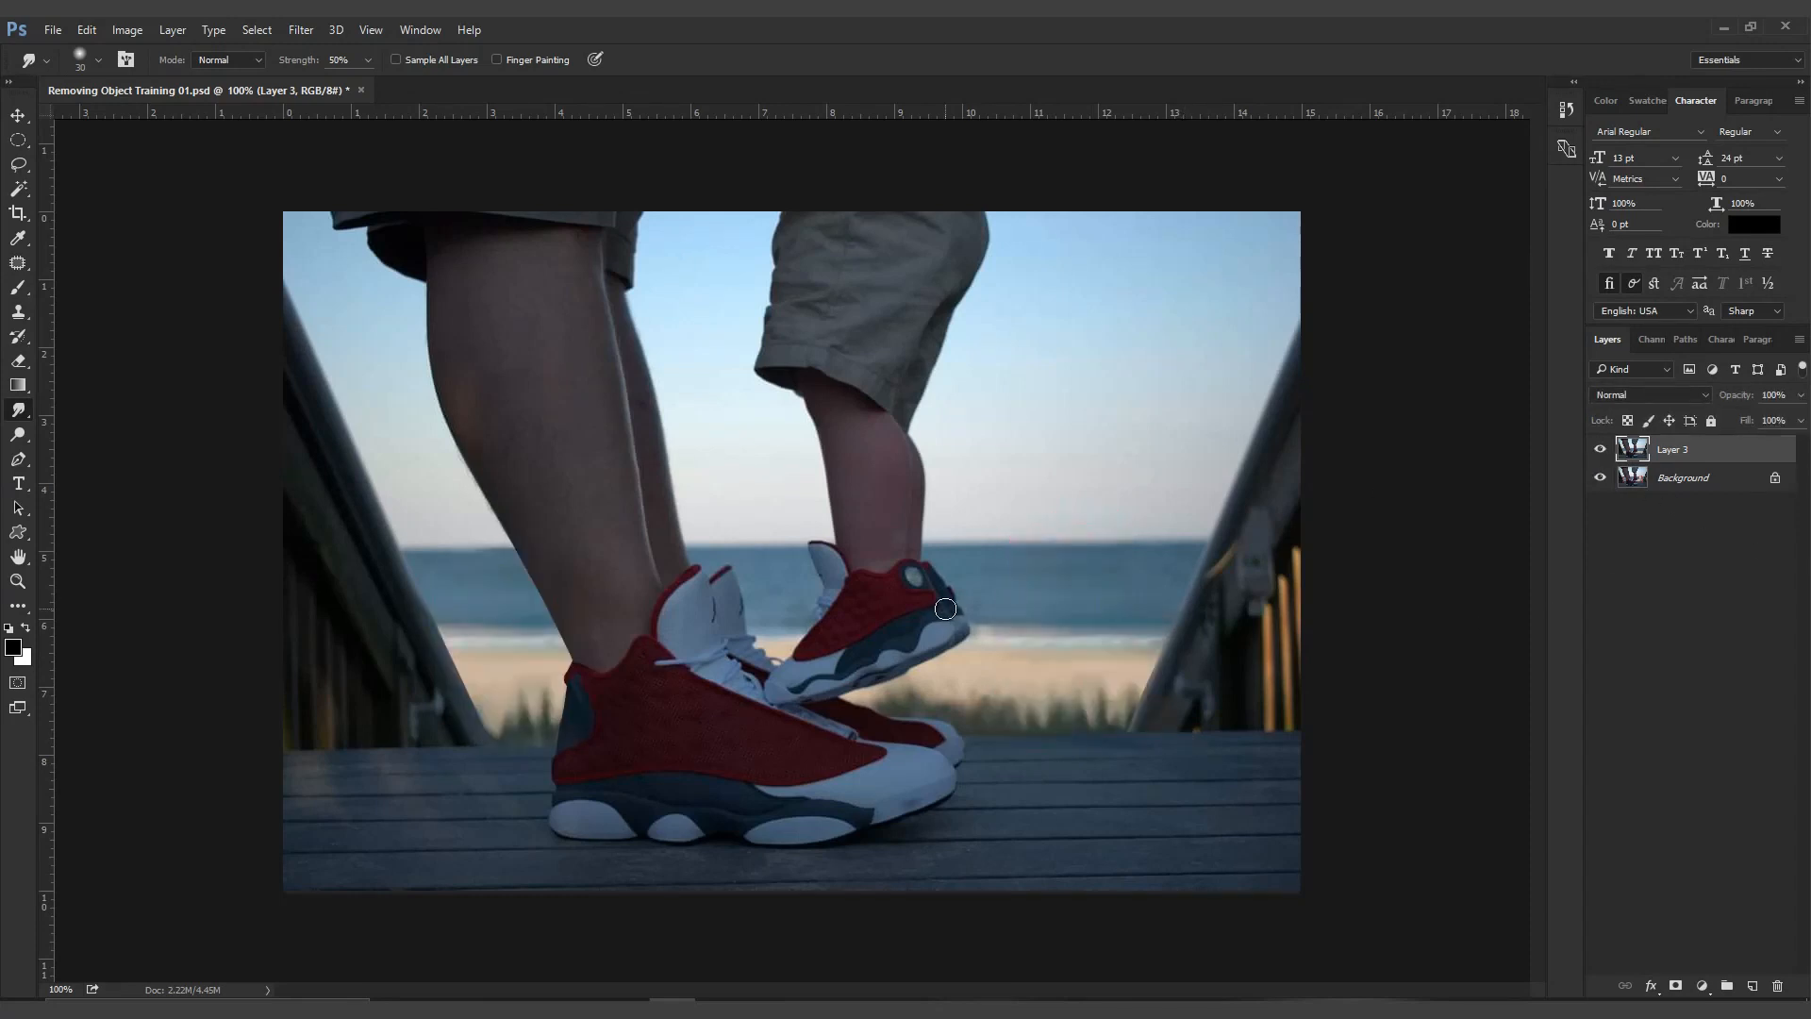